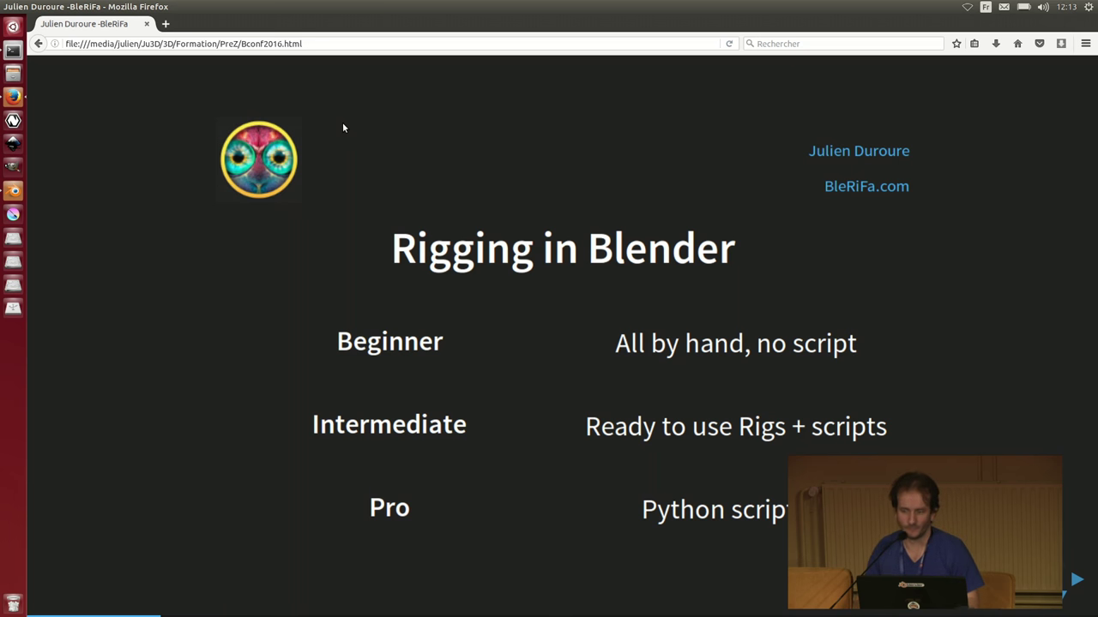
- Advance the presentation slide by slide to the Switch Anim View slide
key(Right)
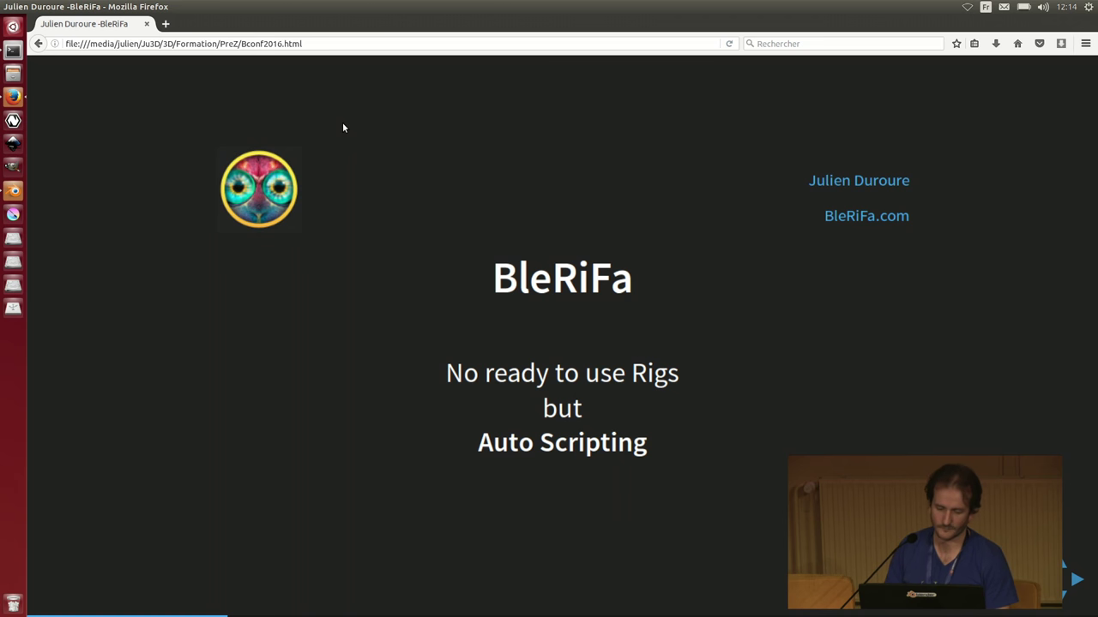
key(Right)
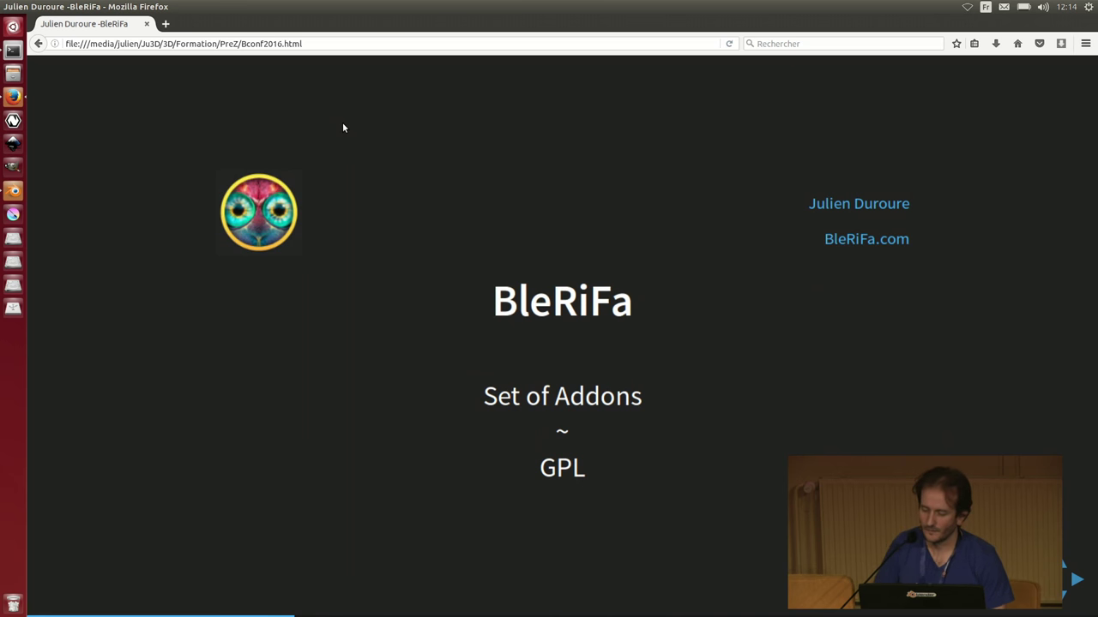
key(Right)
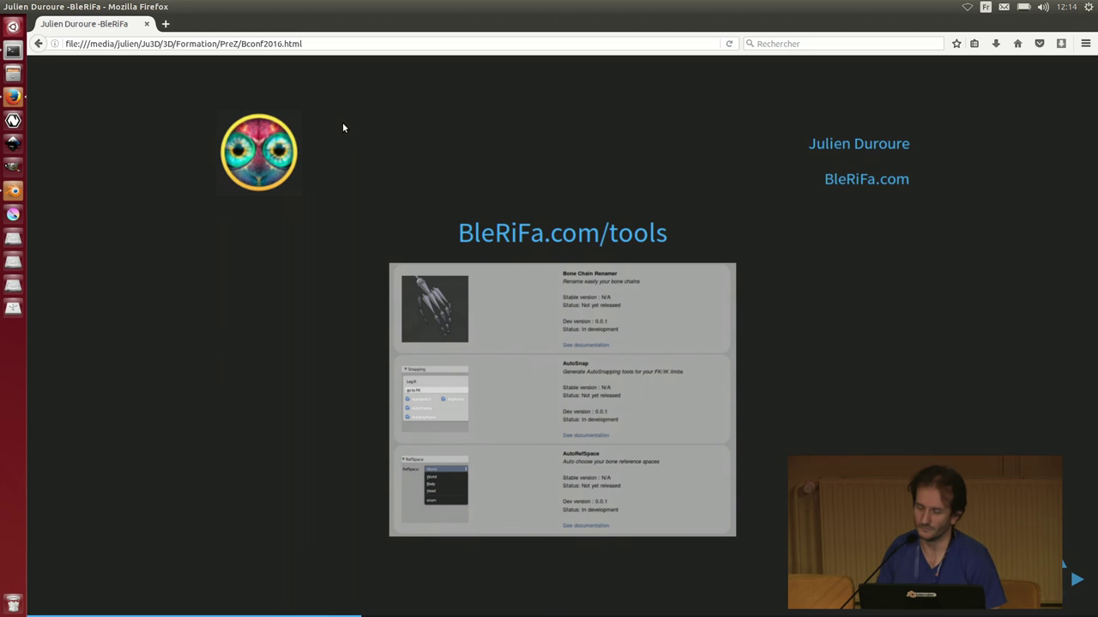
key(Right)
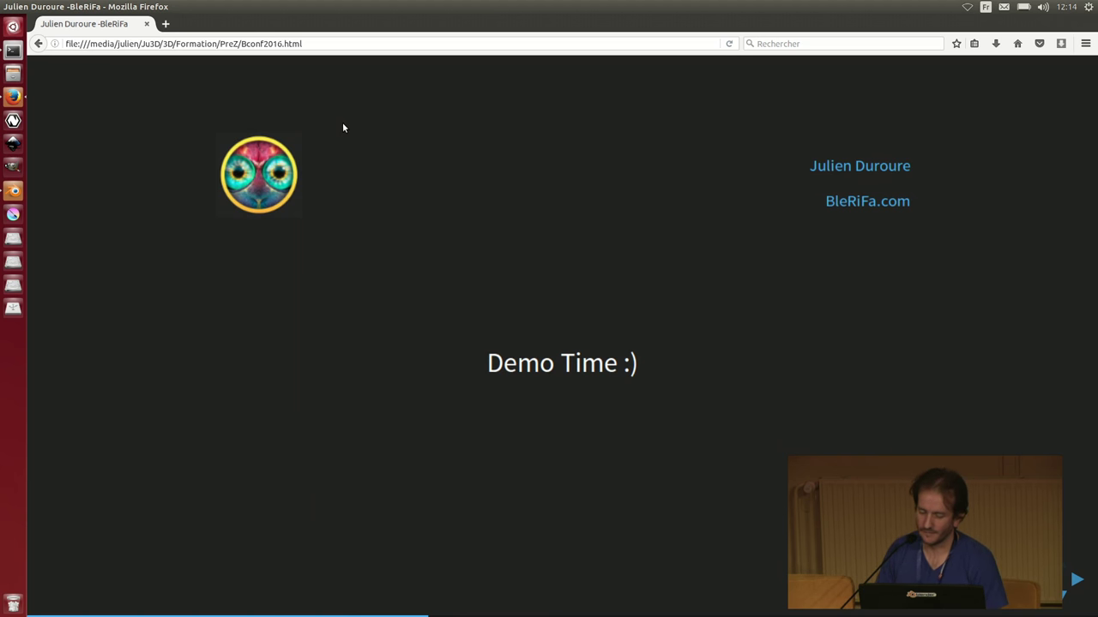
key(Right)
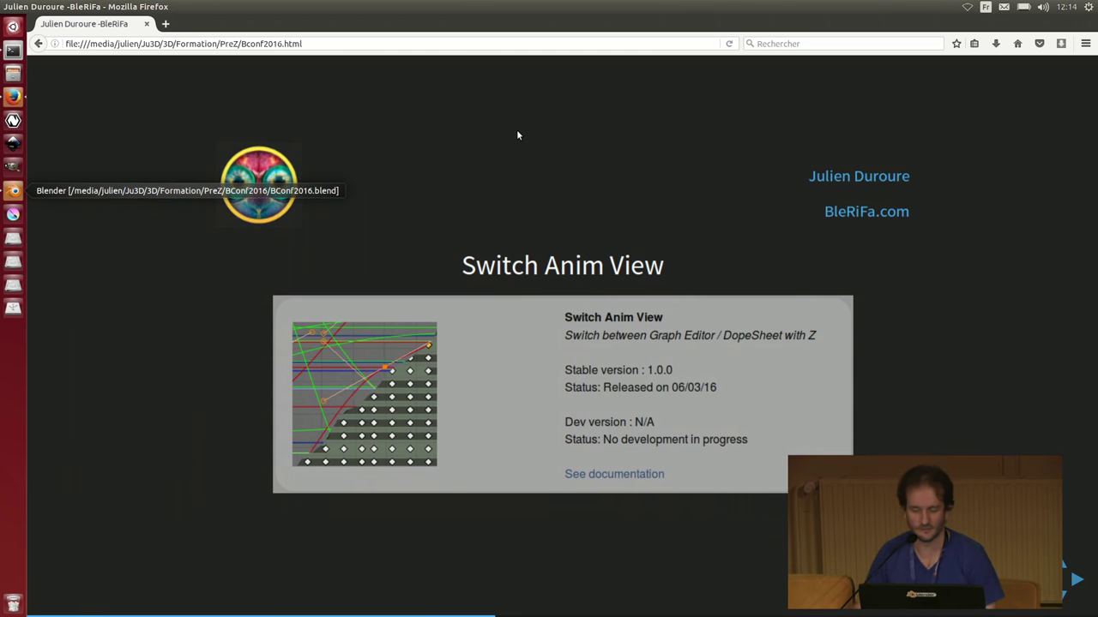
- Switch to Blender and toggle the animation area back and forth between the Action Editor and the Graph Editor
click(17, 195)
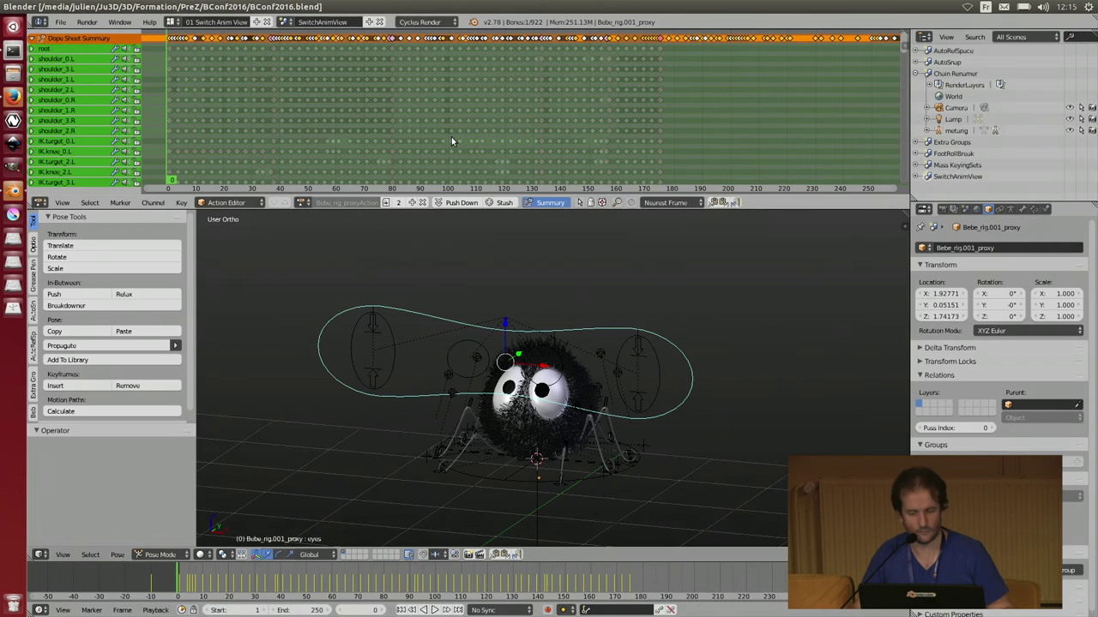
key(ctrl+Tab)
key(ctrl+Tab)
key(ctrl+Tab)
key(ctrl+Tab)
key(ctrl+Tab)
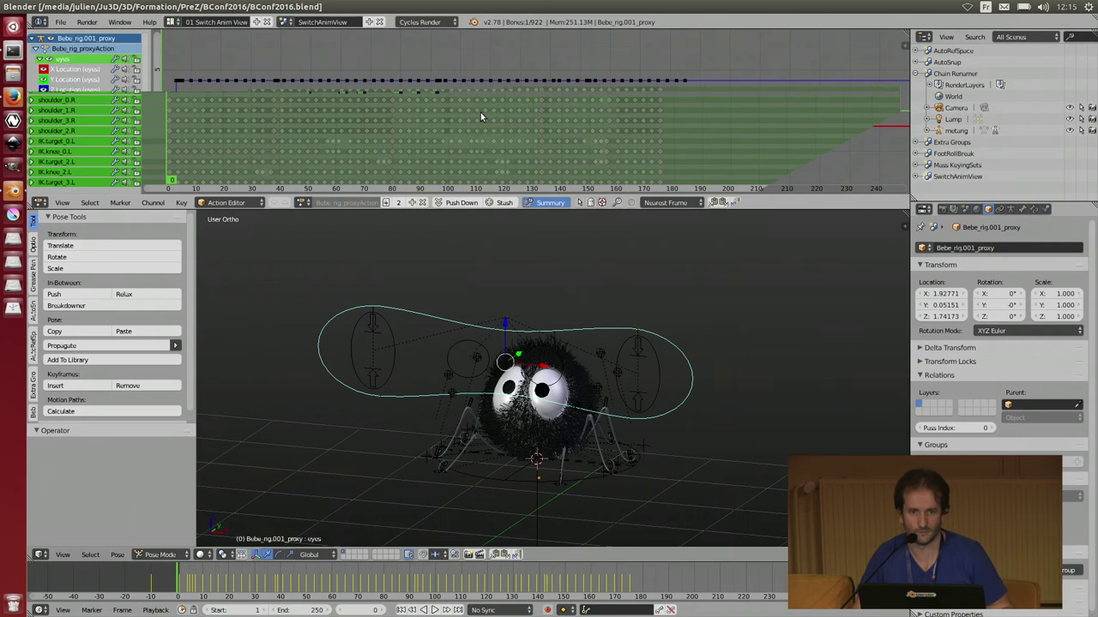
key(ctrl+Tab)
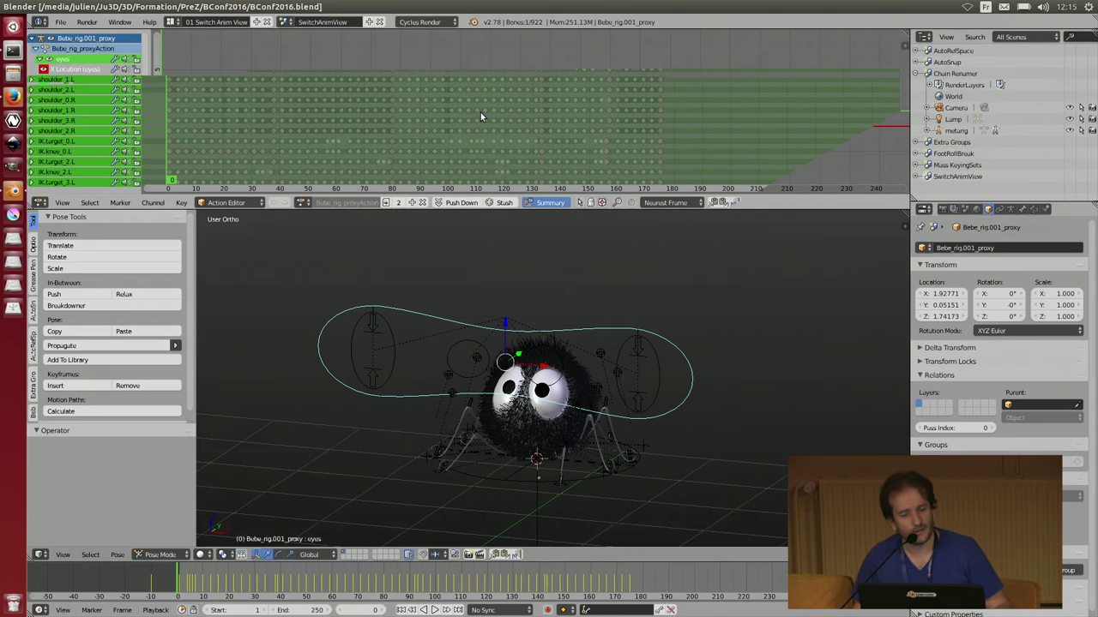
middle_drag(480, 116, 617, 118)
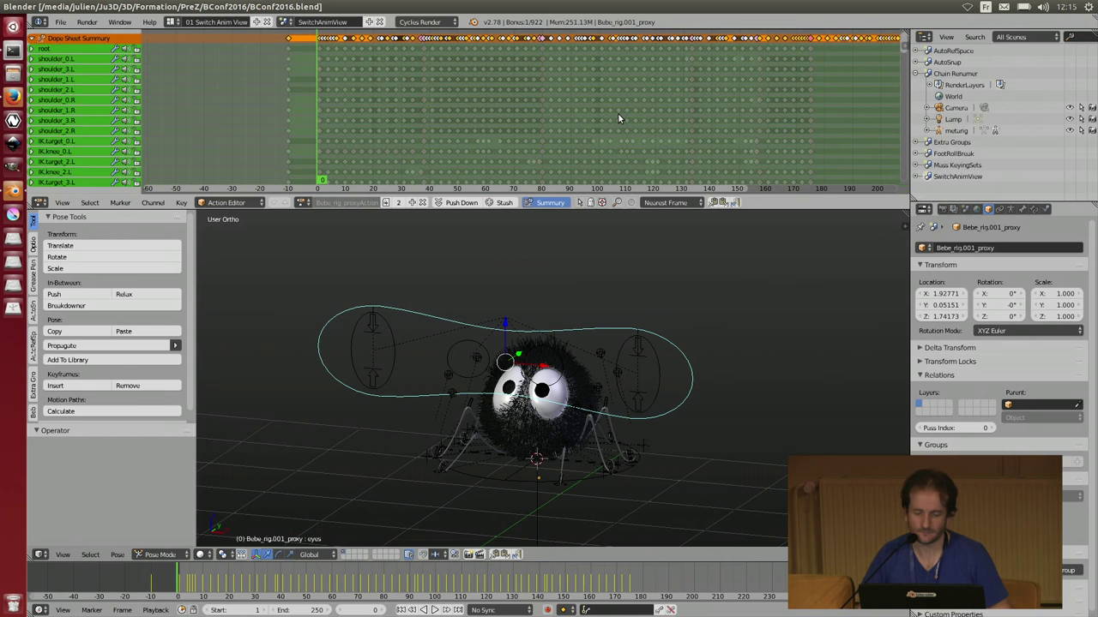
key(ctrl+Tab)
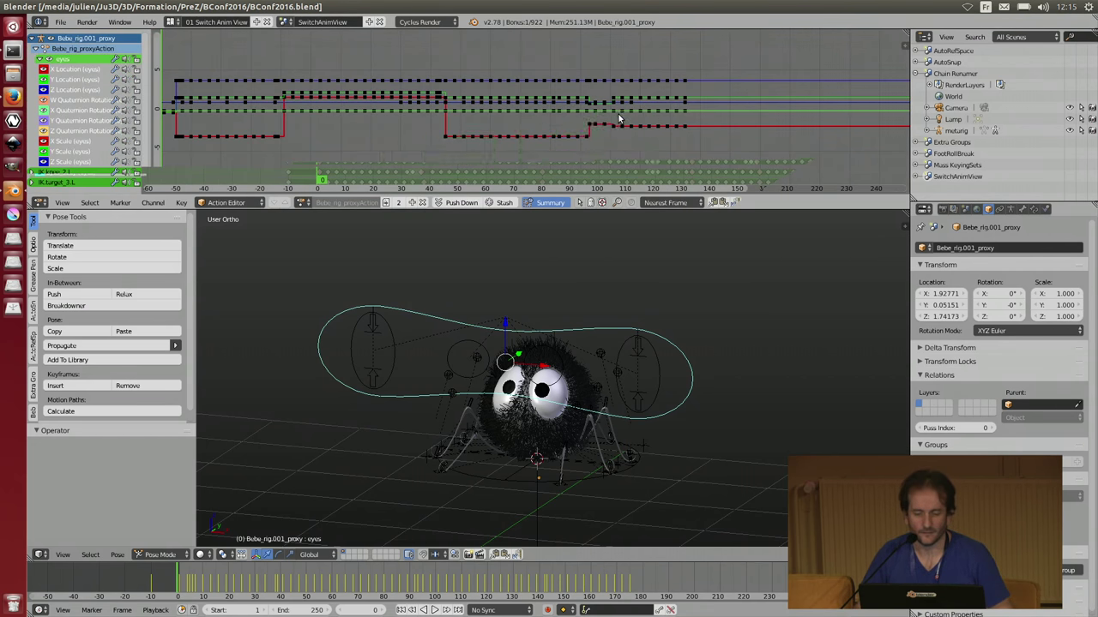
key(ctrl+Tab)
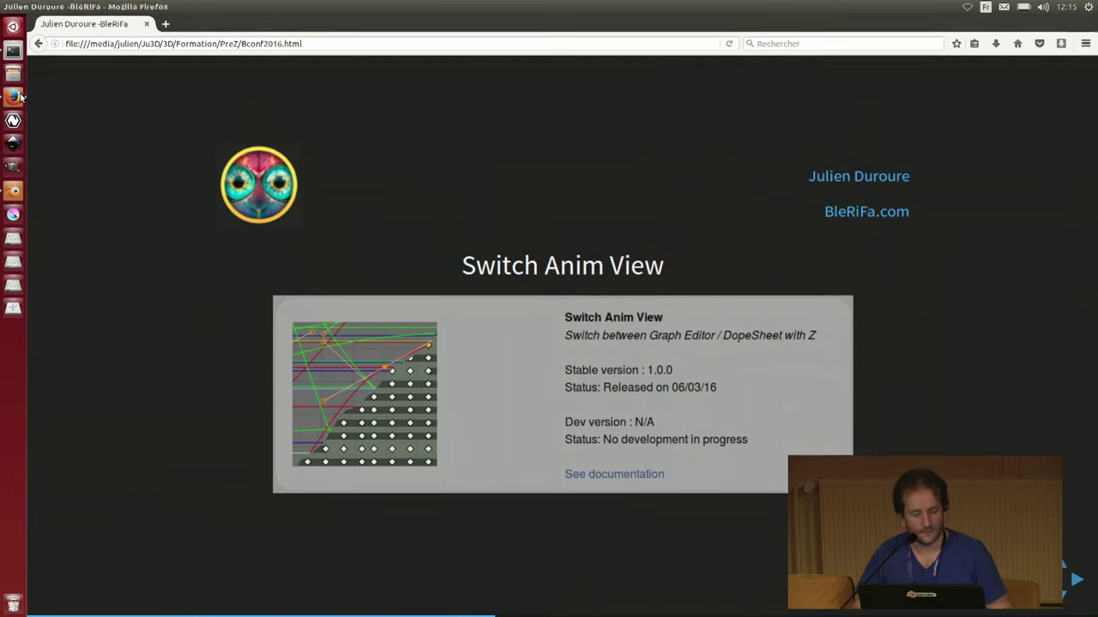
- Advance the presentation in Firefox to the Mass KeyingSets slide, and load the 02 Mass KeyingSets screen layout in Blender
click(16, 97)
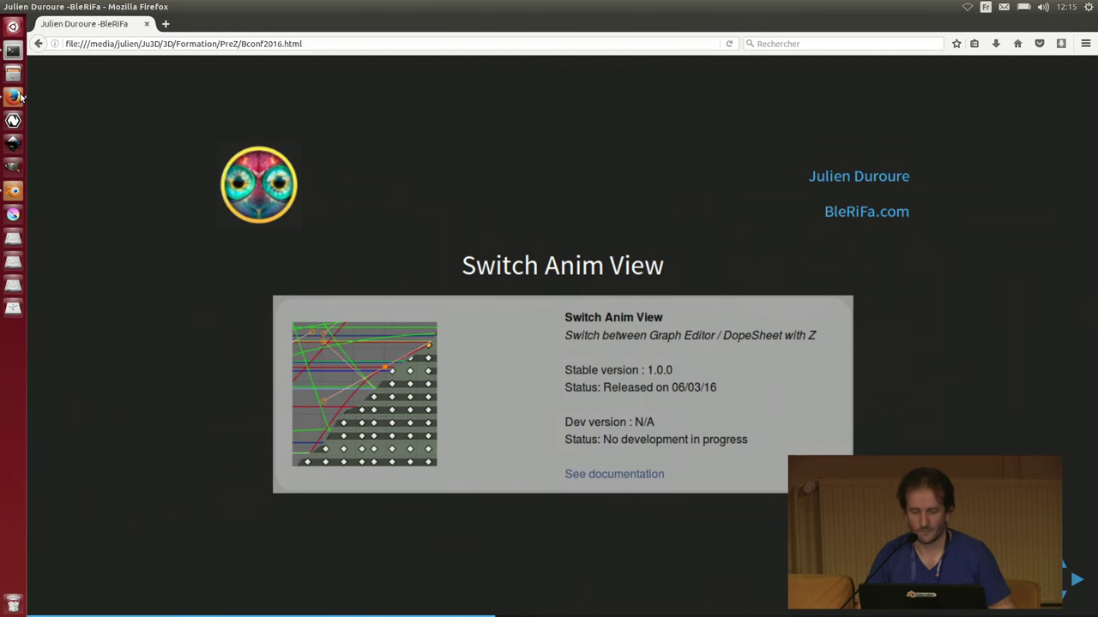
key(Right)
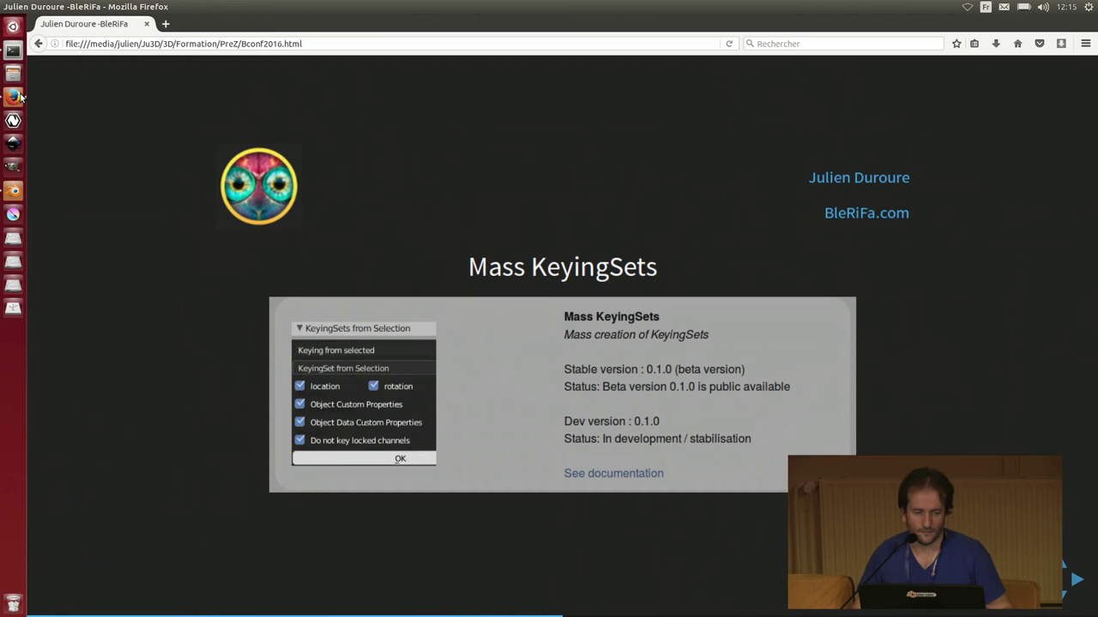
click(13, 190)
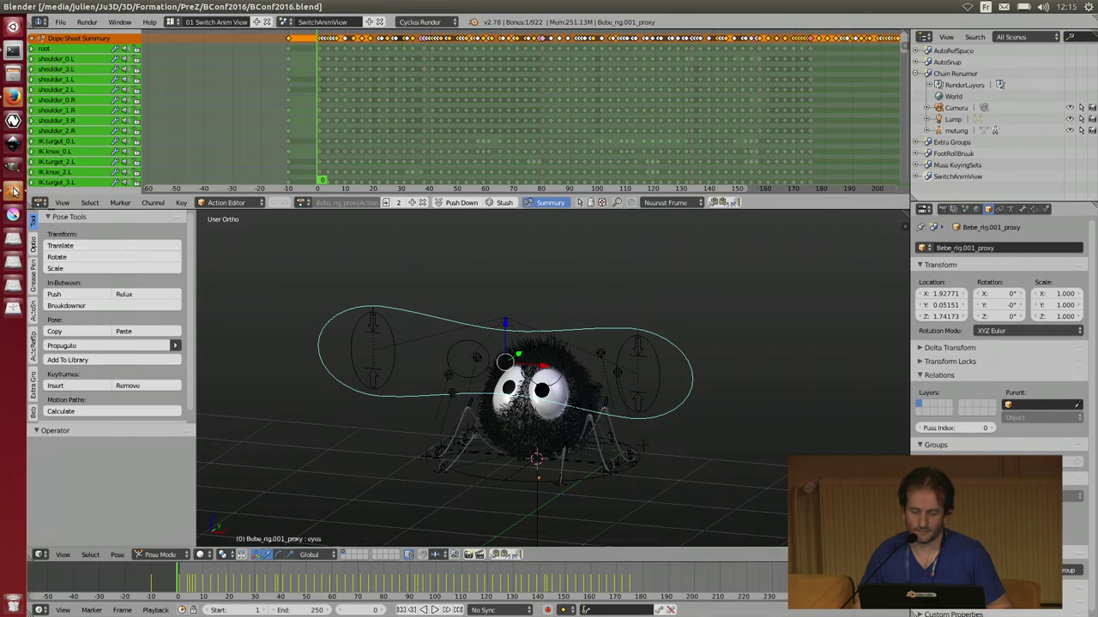
click(174, 24)
click(177, 43)
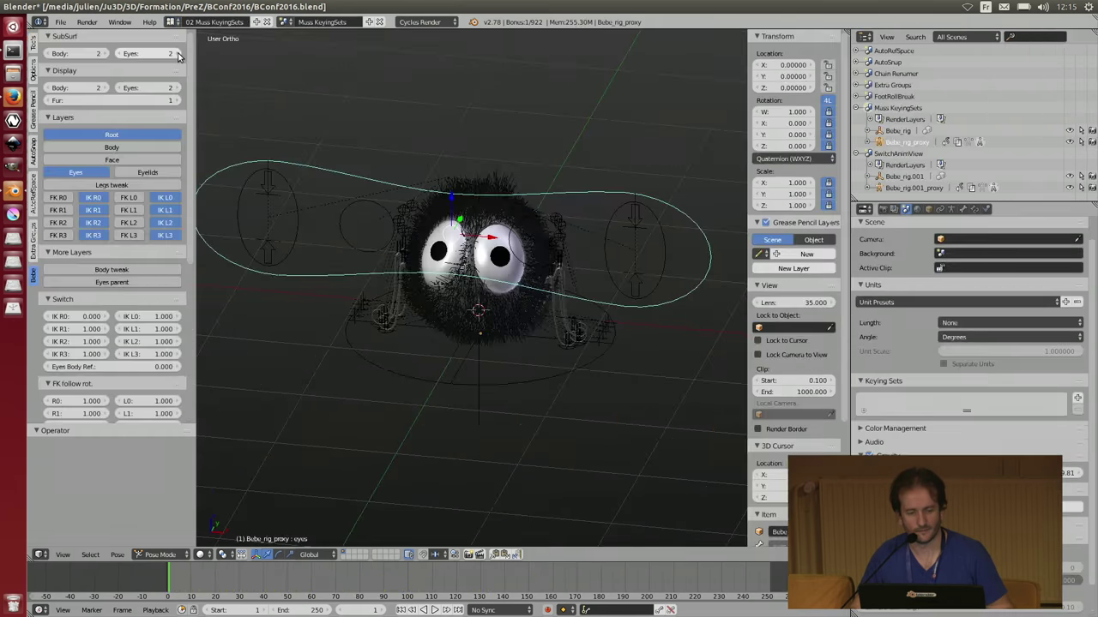
- Select the foot control bones of the character's left legs together, including IK.target_1.L, IK.target_2.L and IK.target_3.L
middle_drag(459, 182, 536, 254)
scroll(537, 254, up, 3)
key(KP_6)
key(KP_6)
key(KP_6)
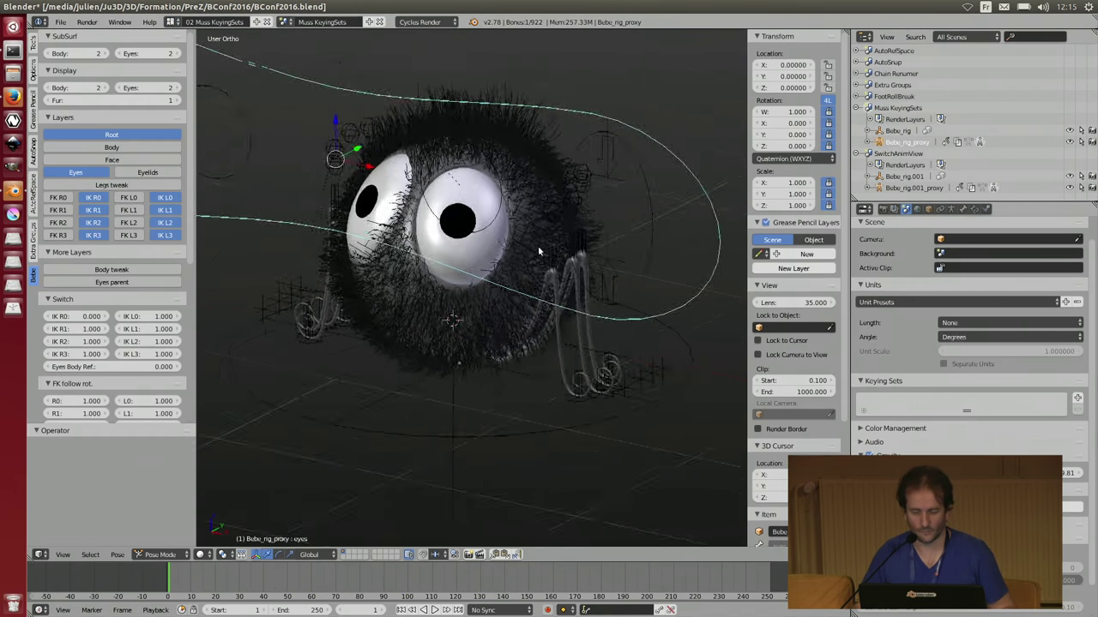
middle_drag(529, 257, 532, 283)
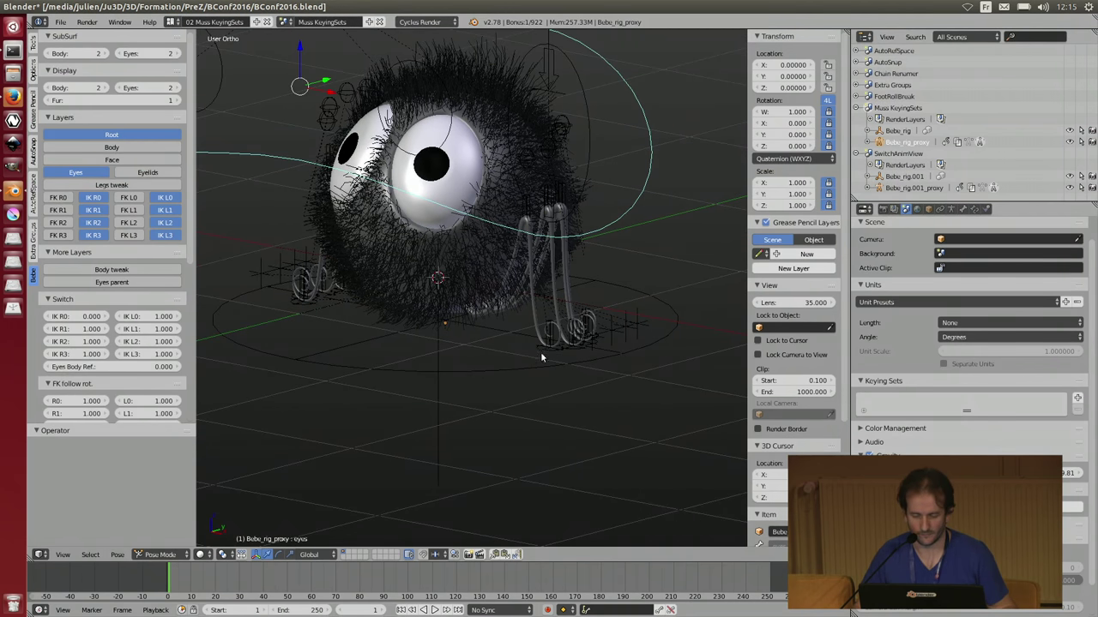
right_click(562, 348)
shift+right_click(576, 336)
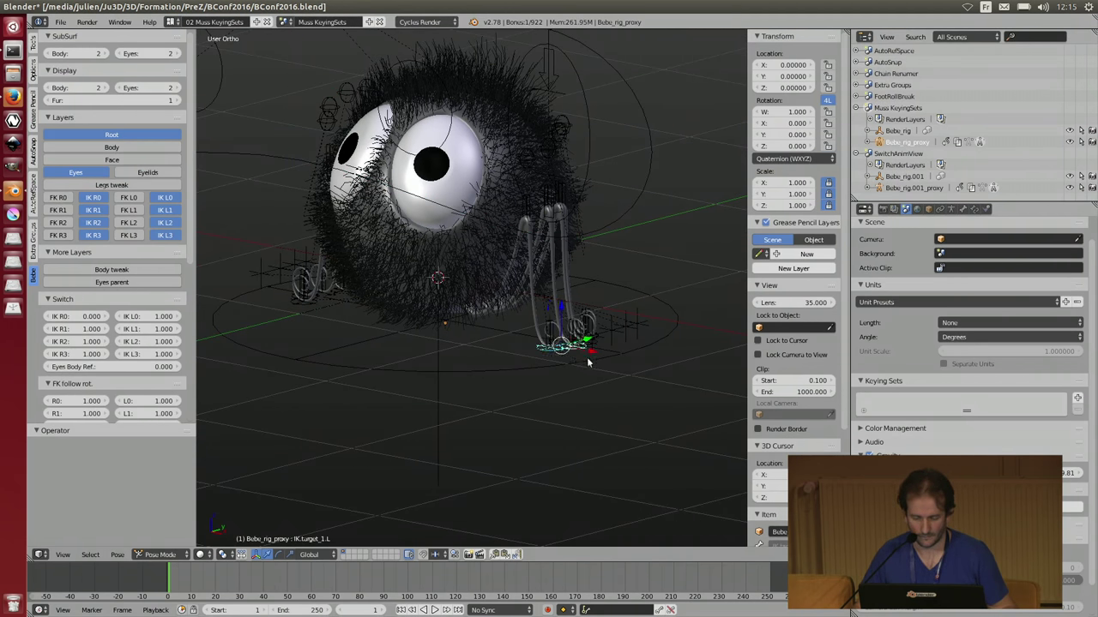
middle_drag(570, 343, 556, 463)
right_click(552, 434)
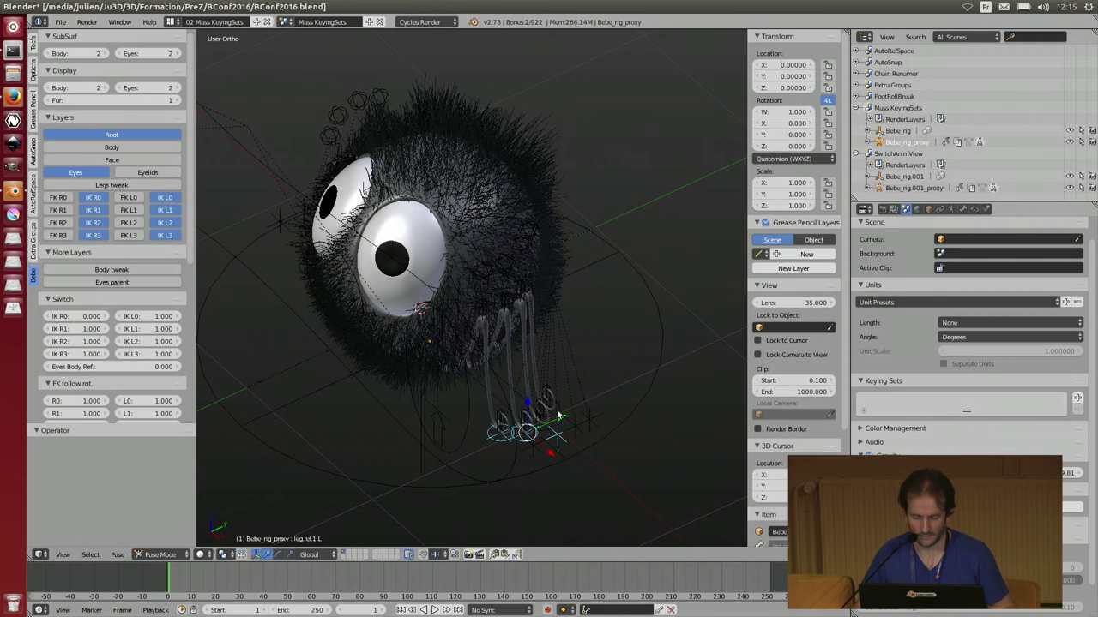
shift+right_click(559, 420)
scroll(559, 424, up, 3)
shift+right_click(578, 510)
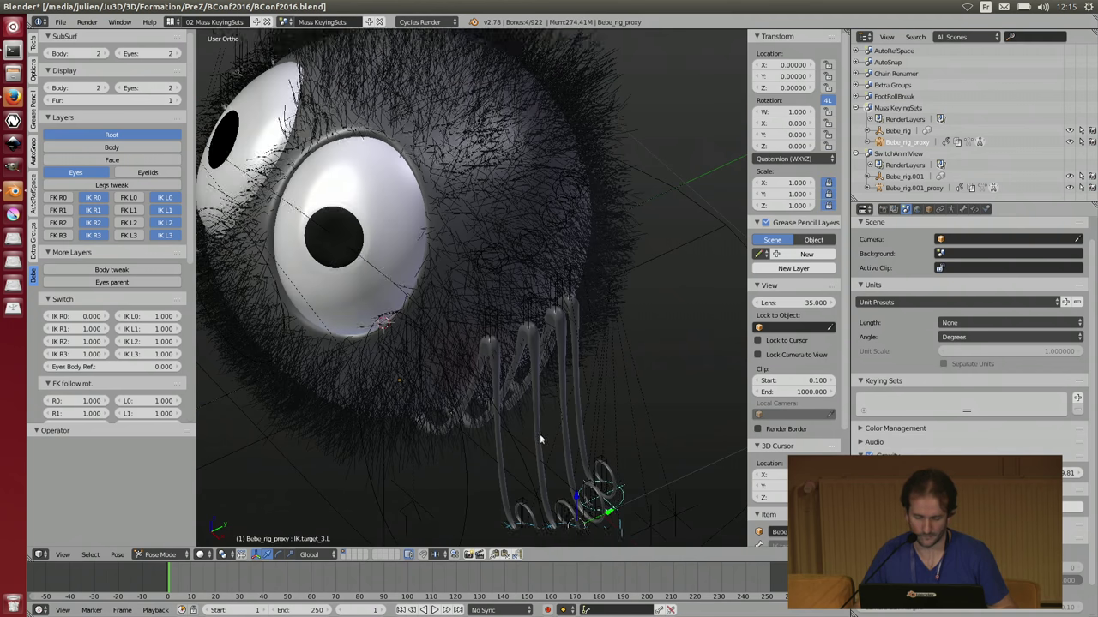
shift+middle_drag(579, 511, 581, 322)
shift+right_click(569, 345)
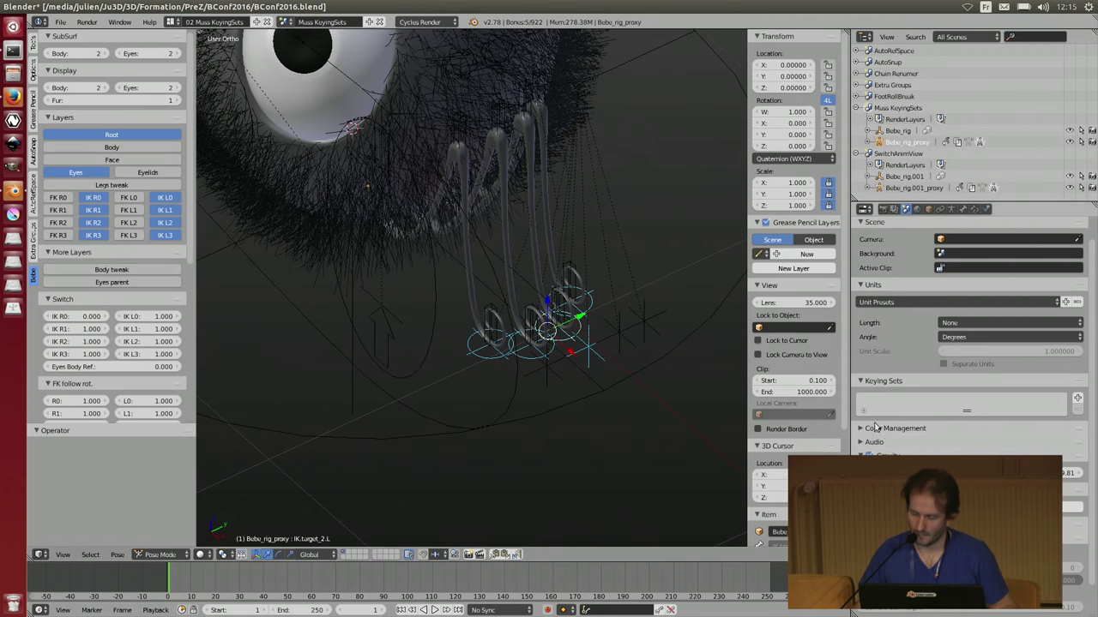
- Lock the X and Y location channels of the active left-leg IK target bone
scroll(904, 446, down, 1)
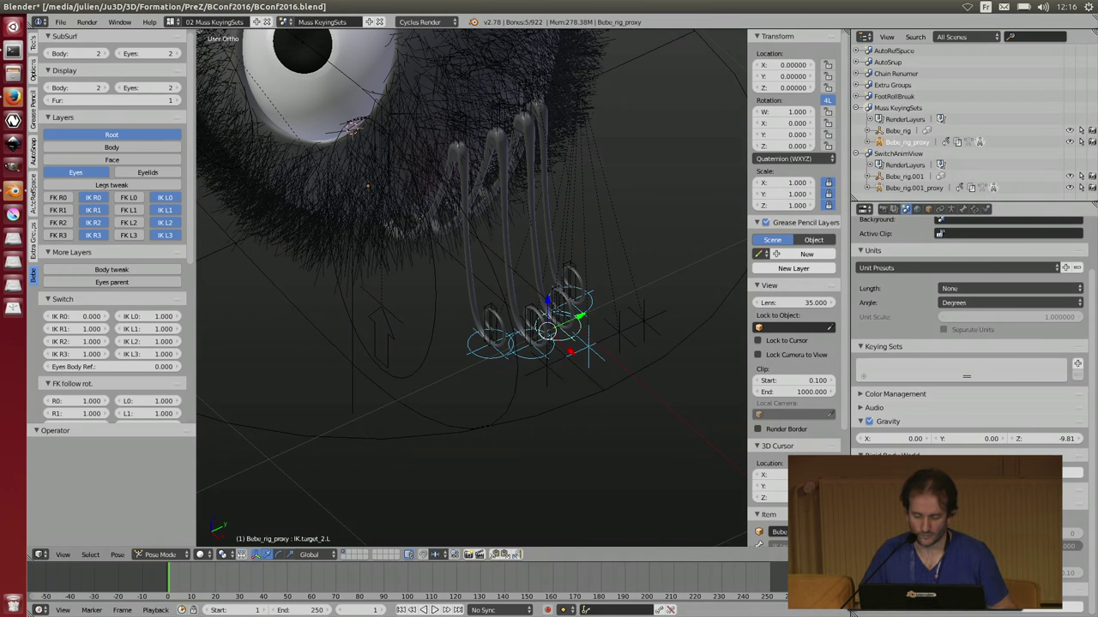
click(828, 65)
click(829, 75)
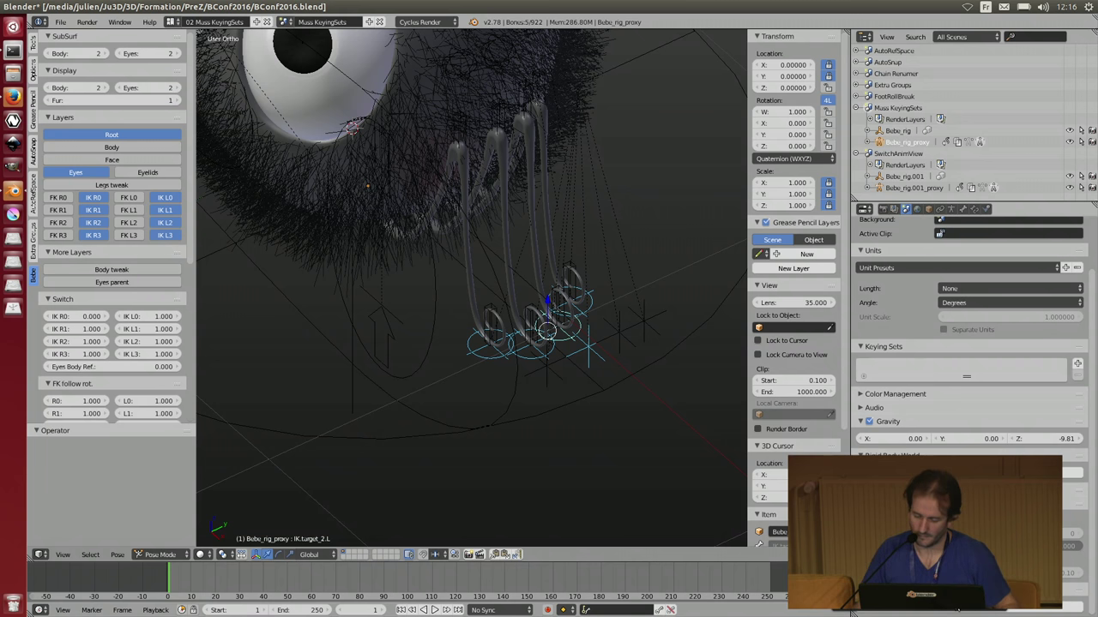
- Create a keying set from the selected left-leg control bones and review its location and rotation paths
click(922, 365)
scroll(954, 437, down, 2)
scroll(955, 436, up, 5)
scroll(954, 436, down, 5)
scroll(955, 436, up, 2)
scroll(955, 437, up, 1)
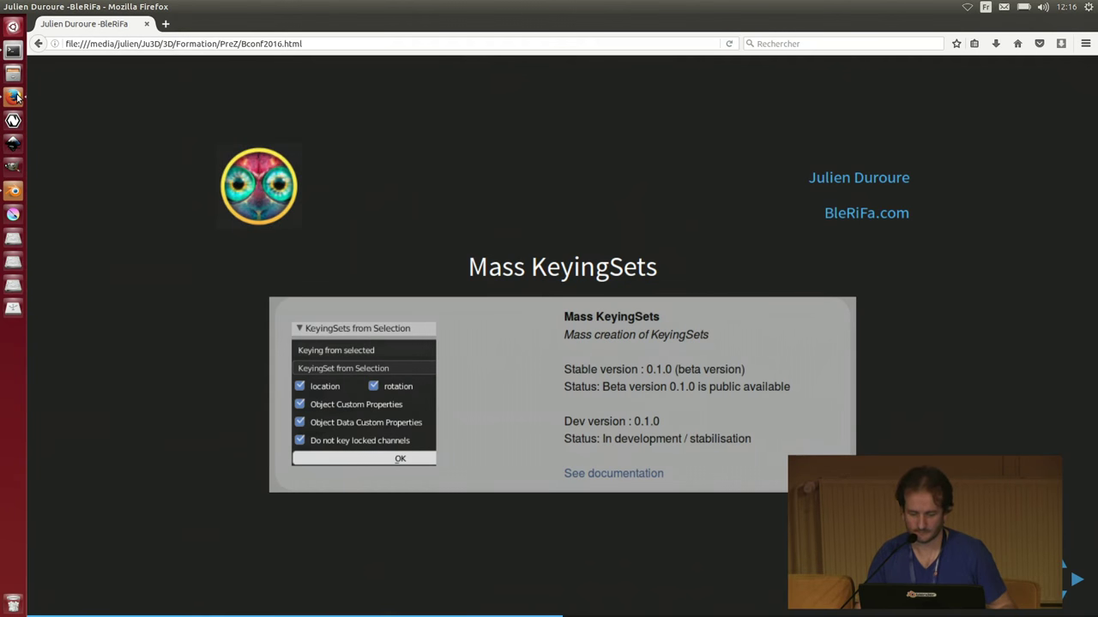
- Advance the presentation in Firefox to the Bone Chain Renamer slide, and load the 03 Chain Renamer screen layout in Blender
key(Right)
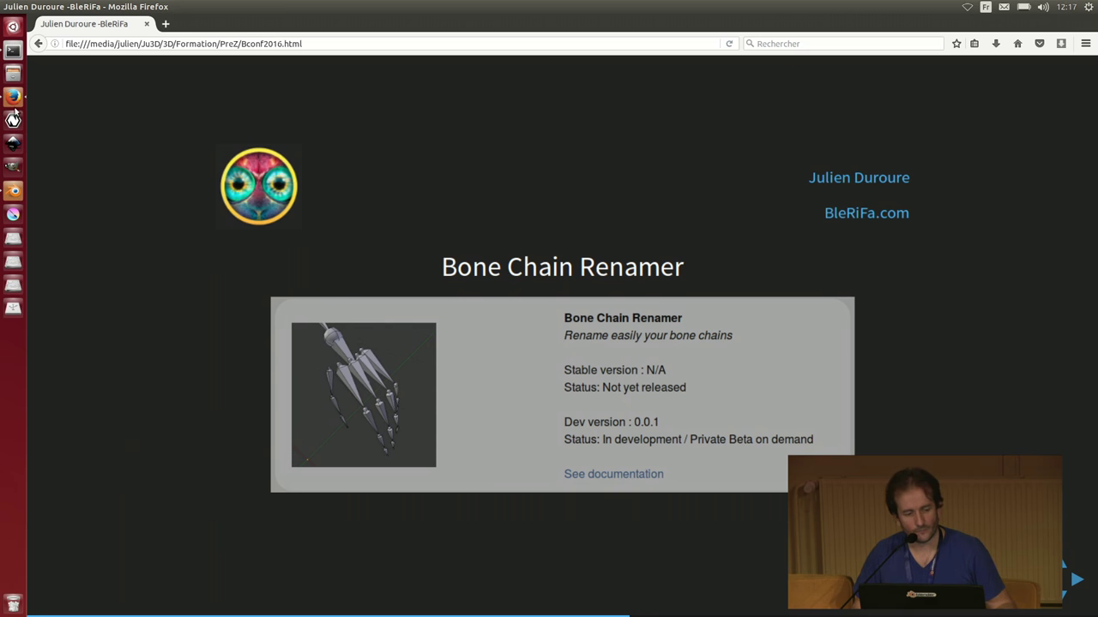
click(12, 191)
click(176, 22)
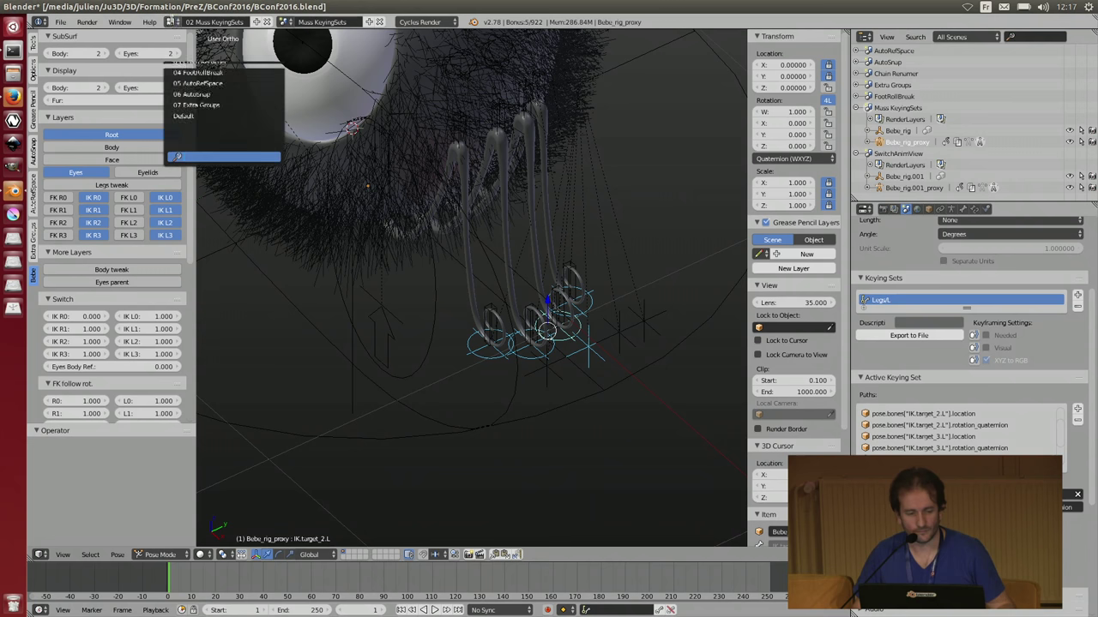
click(179, 61)
- Put the metarig armature into Edit Mode and select its left upper-arm bone
middle_drag(416, 282, 526, 297)
scroll(464, 330, up, 2)
key(Tab)
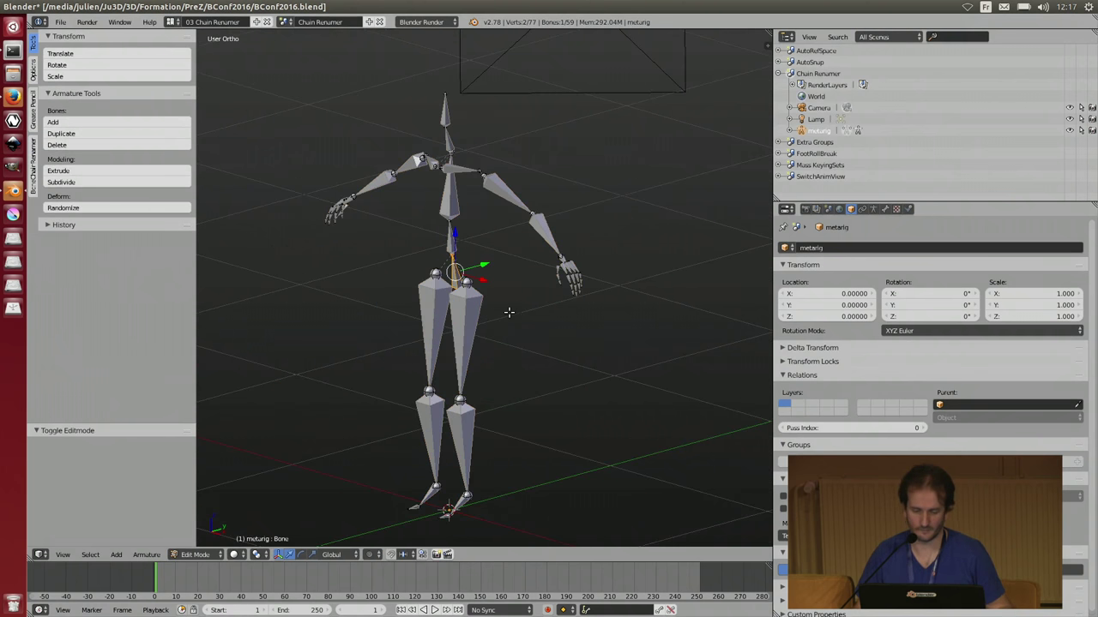
scroll(508, 312, up, 4)
scroll(578, 278, down, 3)
scroll(578, 278, up, 3)
scroll(578, 277, down, 3)
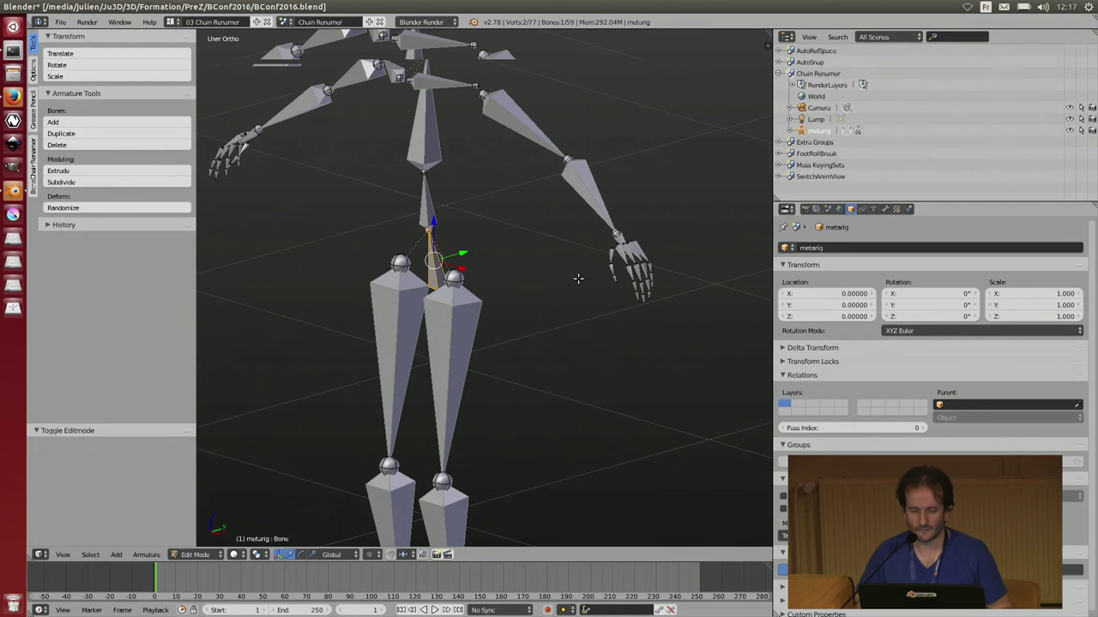
mouse_move(578, 278)
middle_down()
mouse_move(651, 273)
mouse_move(581, 267)
middle_up()
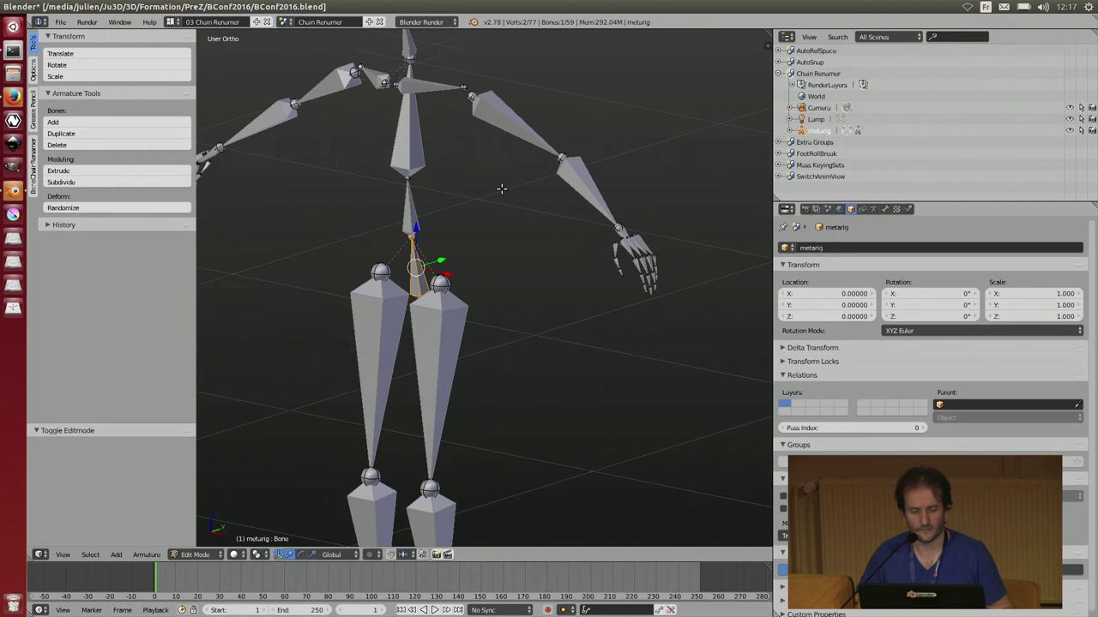
right_click(518, 120)
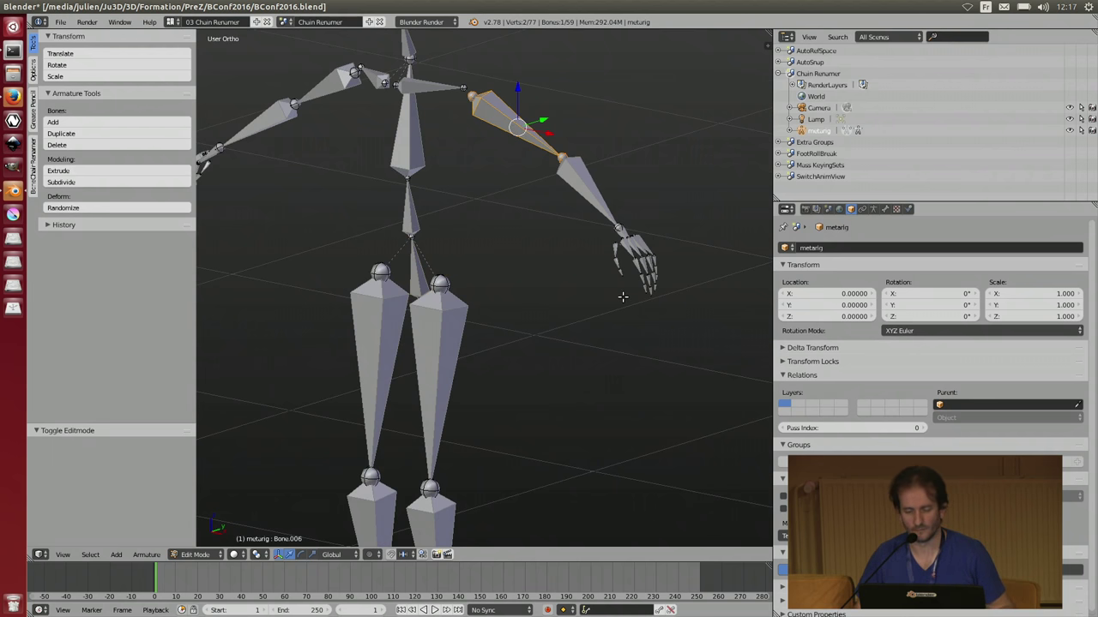
middle_drag(604, 240, 600, 238)
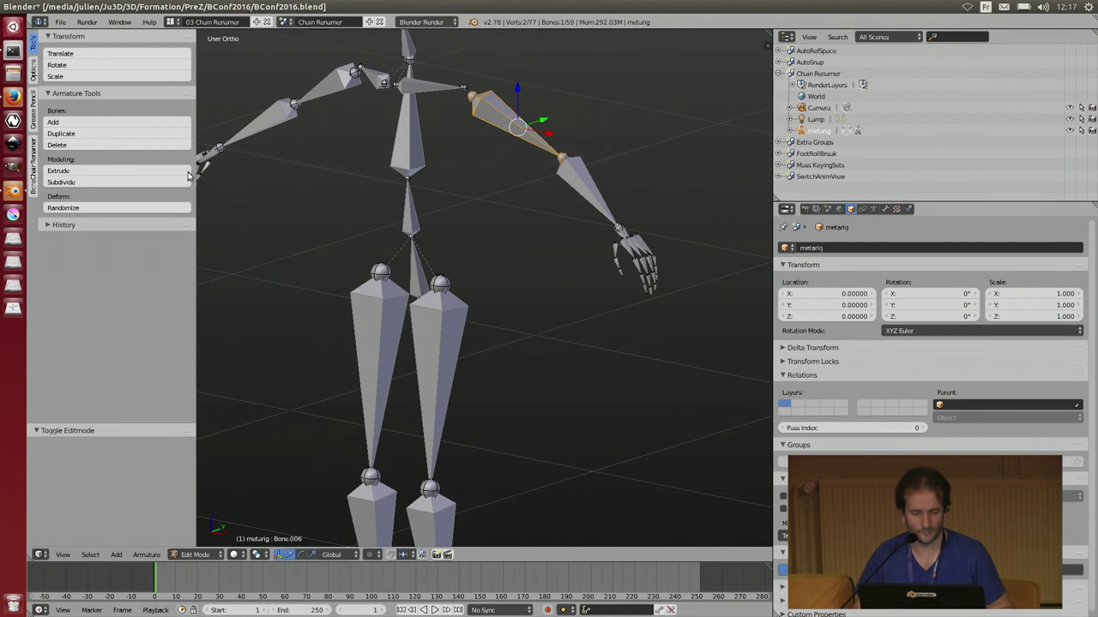
- Show the Bone Chain Renamer tools and rename the selected left upper-arm bone as arm/L
click(32, 176)
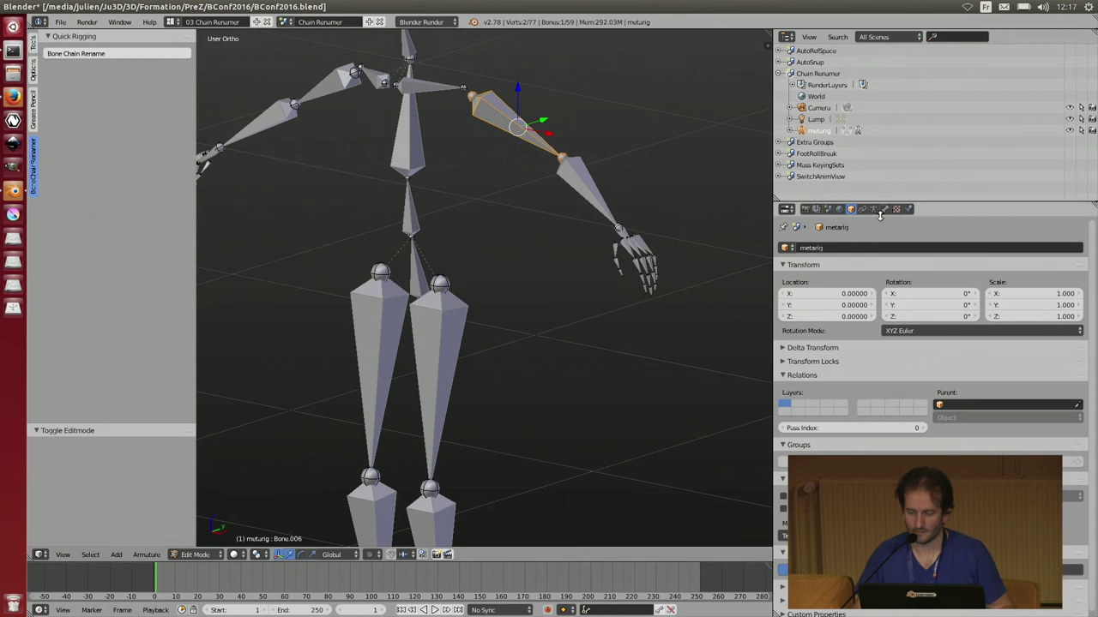
click(885, 209)
click(839, 248)
click(843, 246)
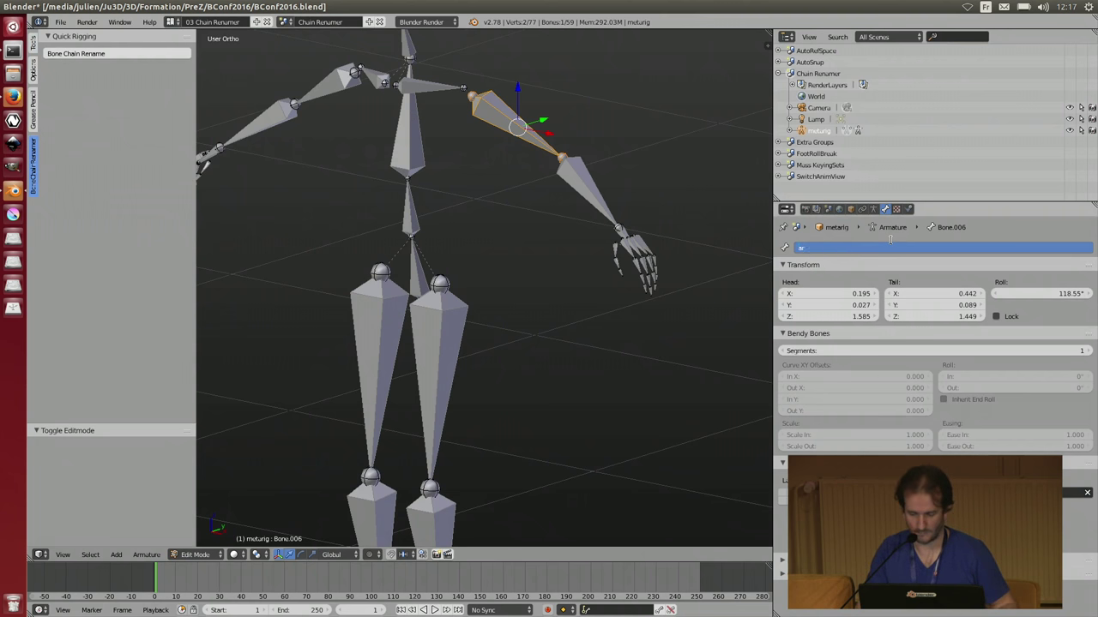
text(arm/L)
key(Return)
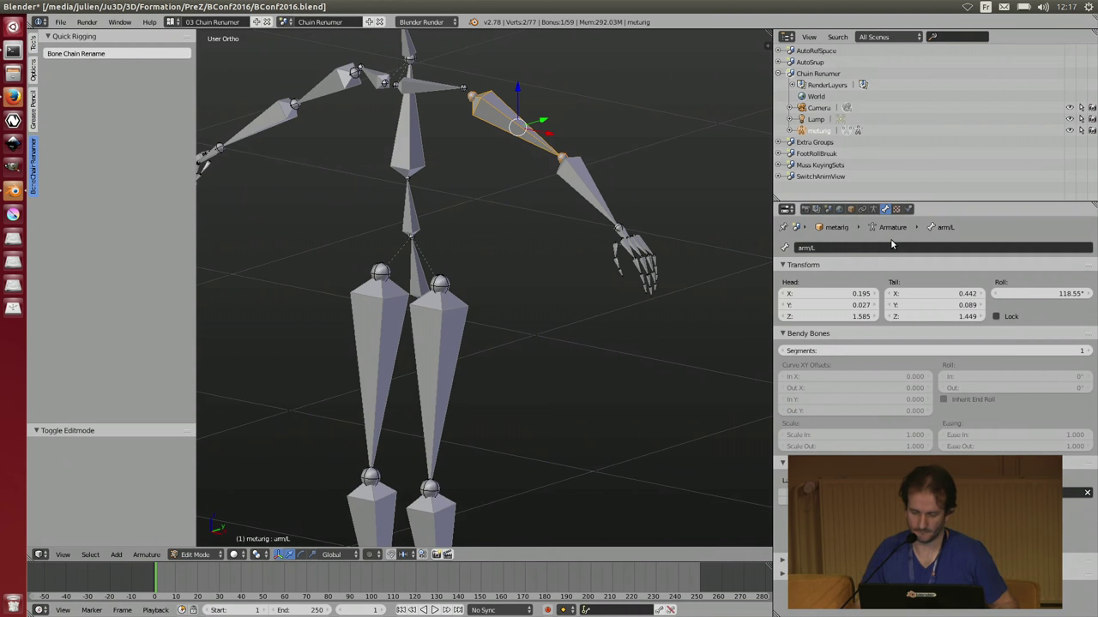
- Rename the selected left upper-arm bone as Arm.def.L and run Bone Chain Rename to carry the name down its chain
click(879, 247)
text(Arm)
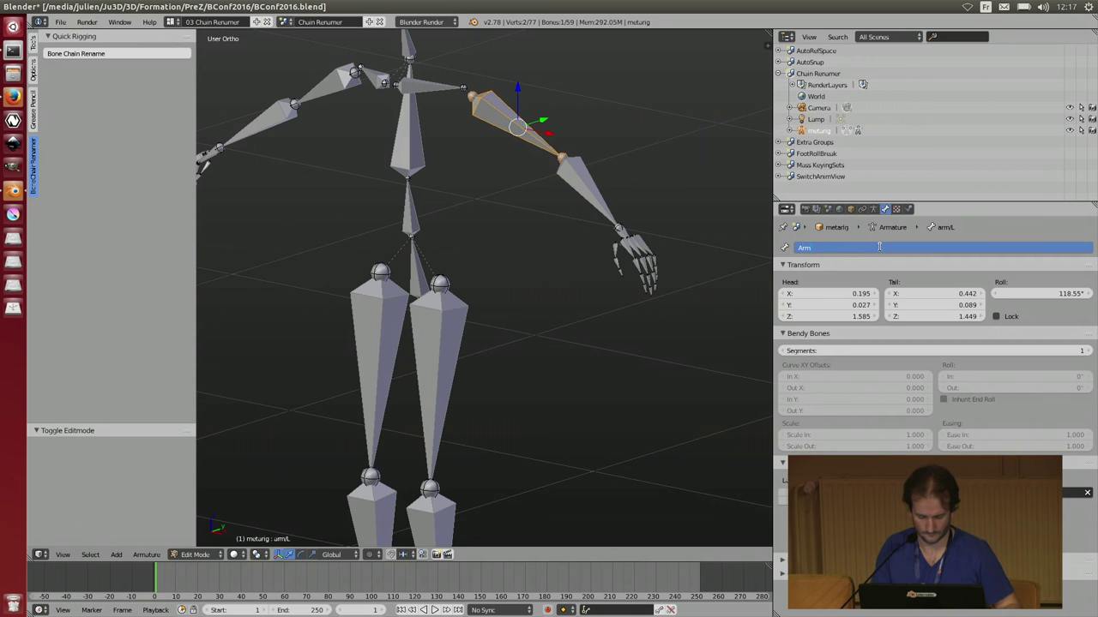
text(.def.L)
key(Return)
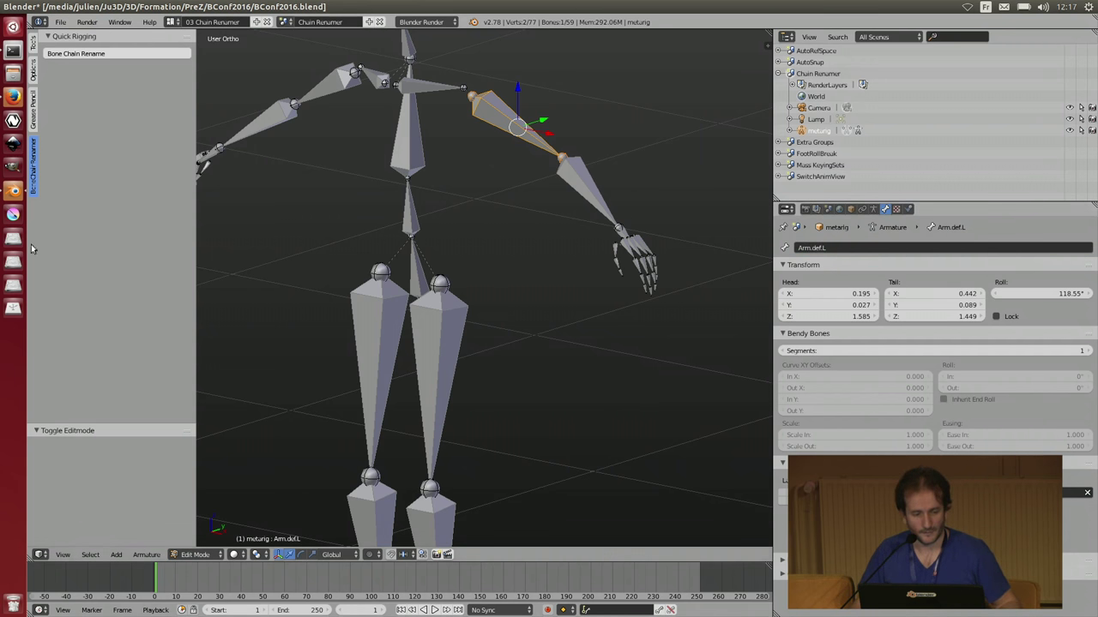
click(145, 53)
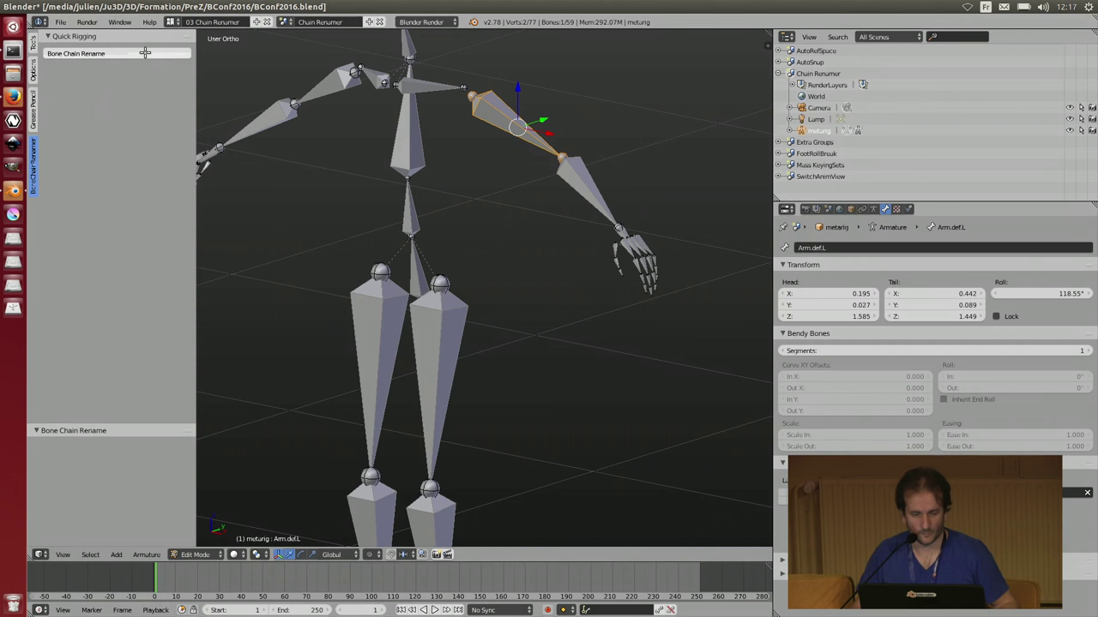
- Select the left forearm, hand and palm bones one after another to check their names
right_click(584, 185)
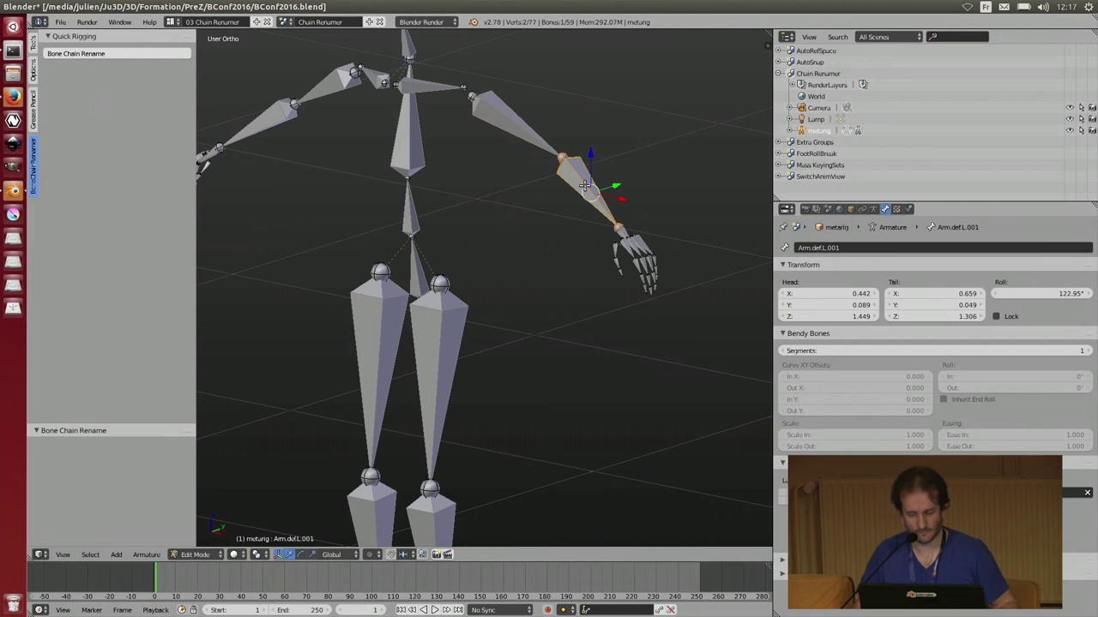
scroll(601, 205, up, 5)
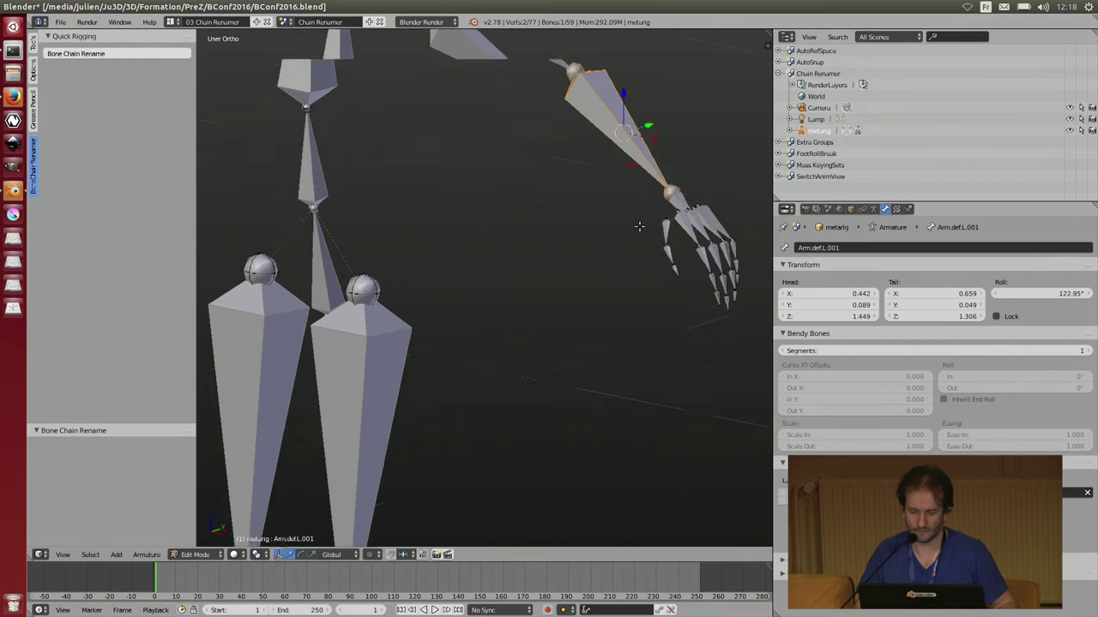
scroll(698, 188, down, 5)
right_click(660, 226)
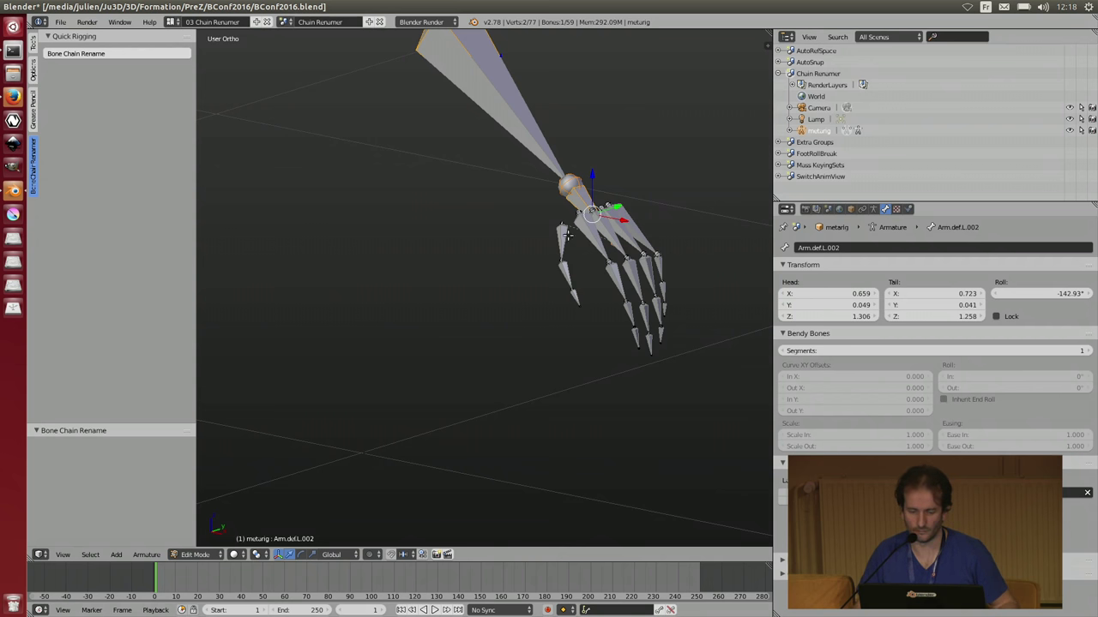
right_click(603, 228)
- Select the first bone of the left thumb and rename it as finger.L
right_click(561, 242)
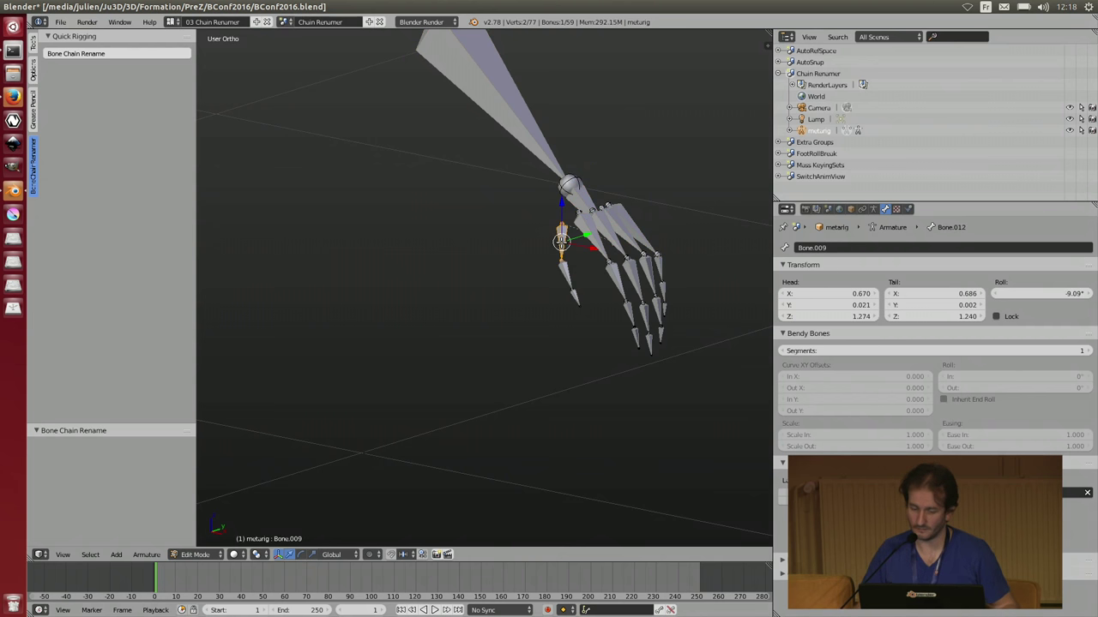
click(844, 249)
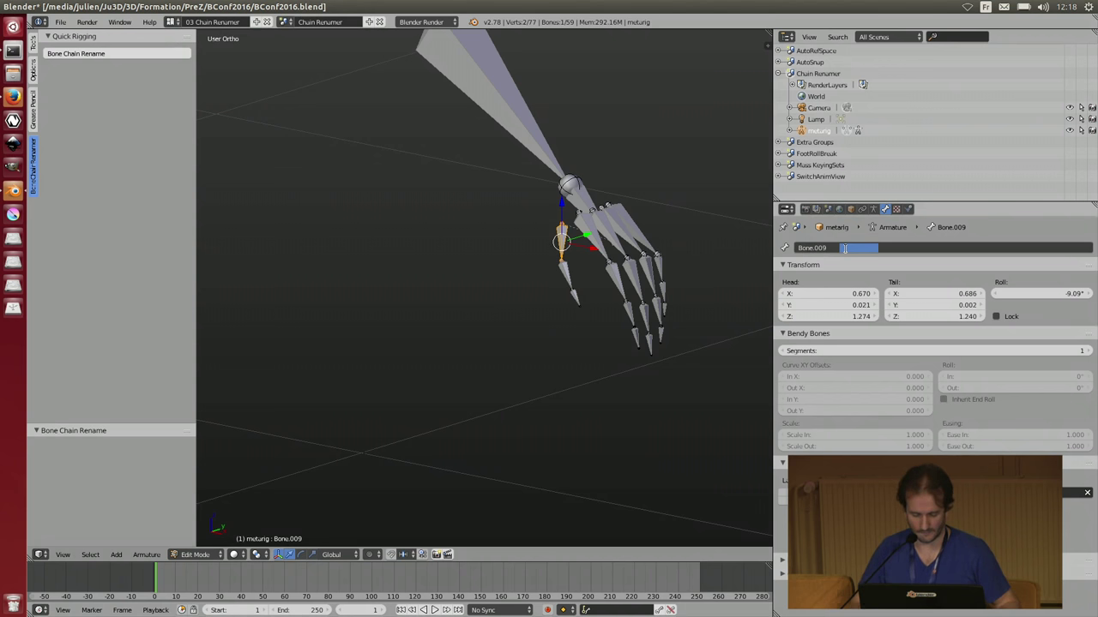
text(fi)
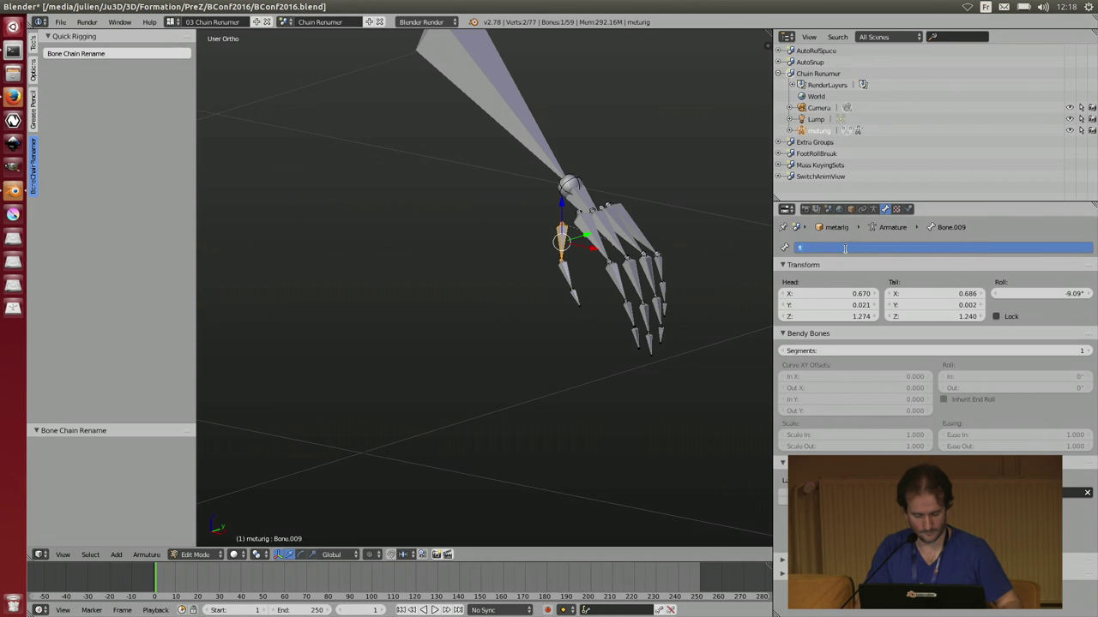
text(nger.L)
key(Return)
- Select the first bone of all five left-hand fingers, with the thumb's finger.L as the active one, and run Bone Chain Rename
middle_drag(618, 283, 664, 244)
right_click(665, 243)
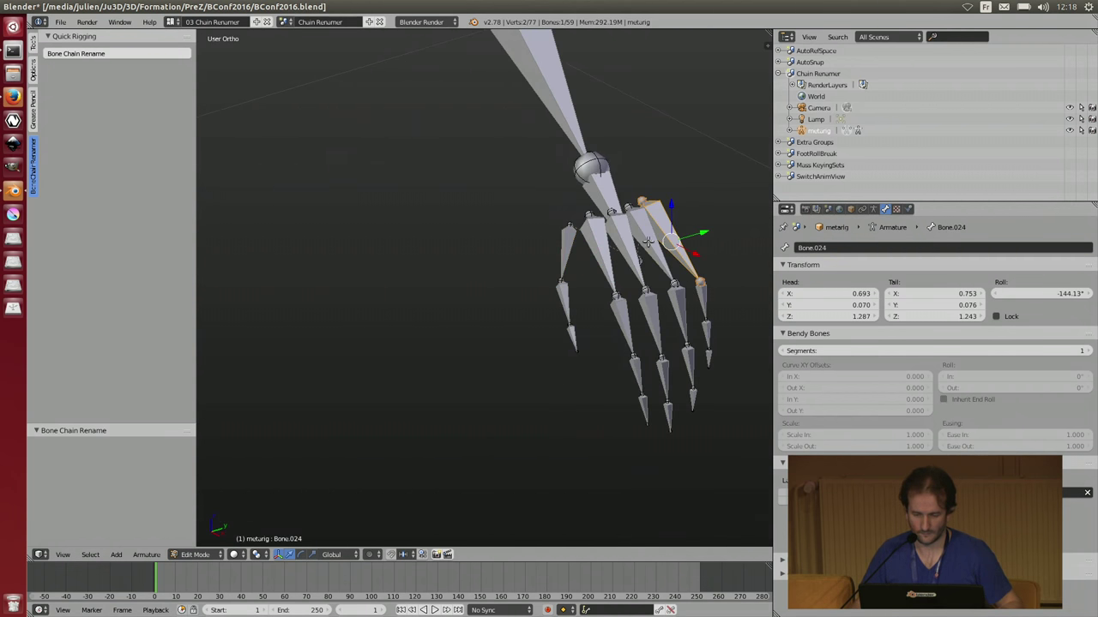
shift+right_click(645, 242)
shift+right_click(623, 244)
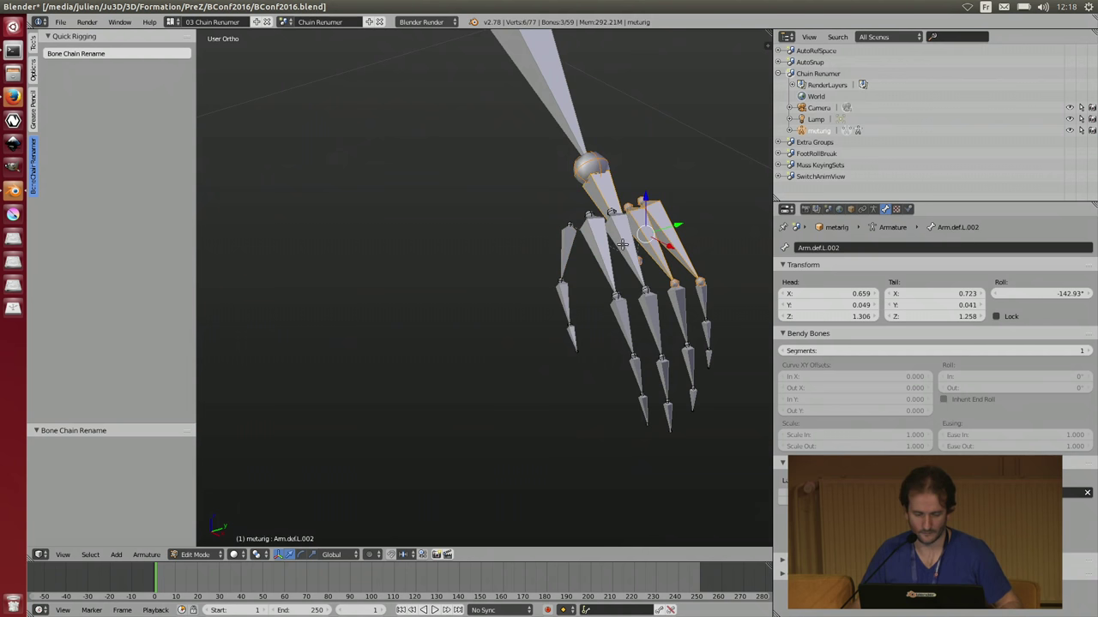
shift+right_click(598, 200)
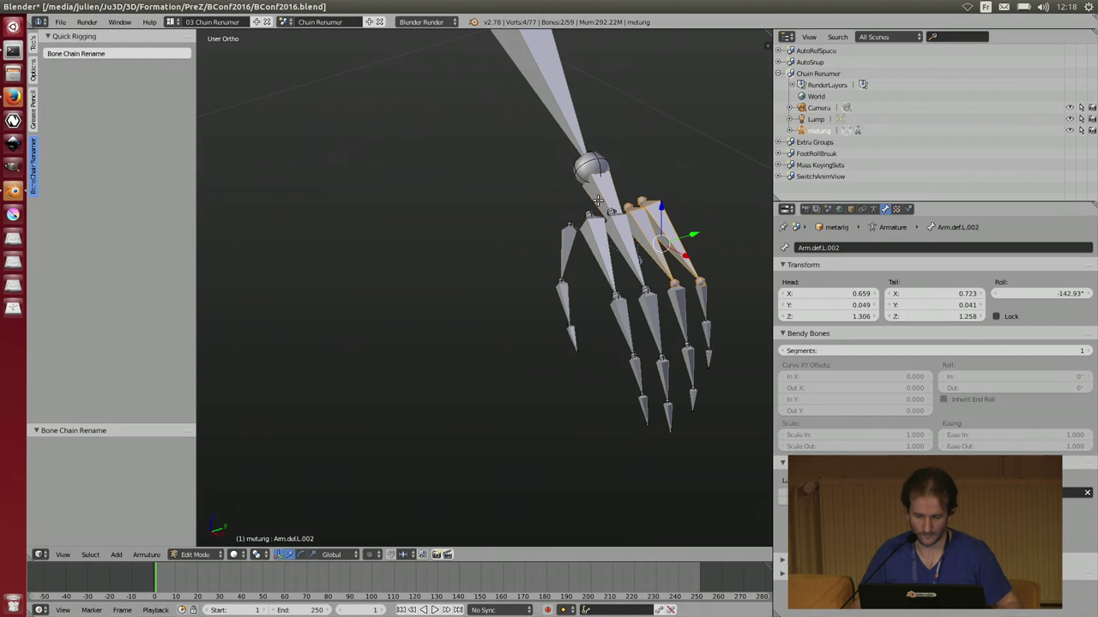
shift+right_click(618, 282)
shift+right_click(605, 279)
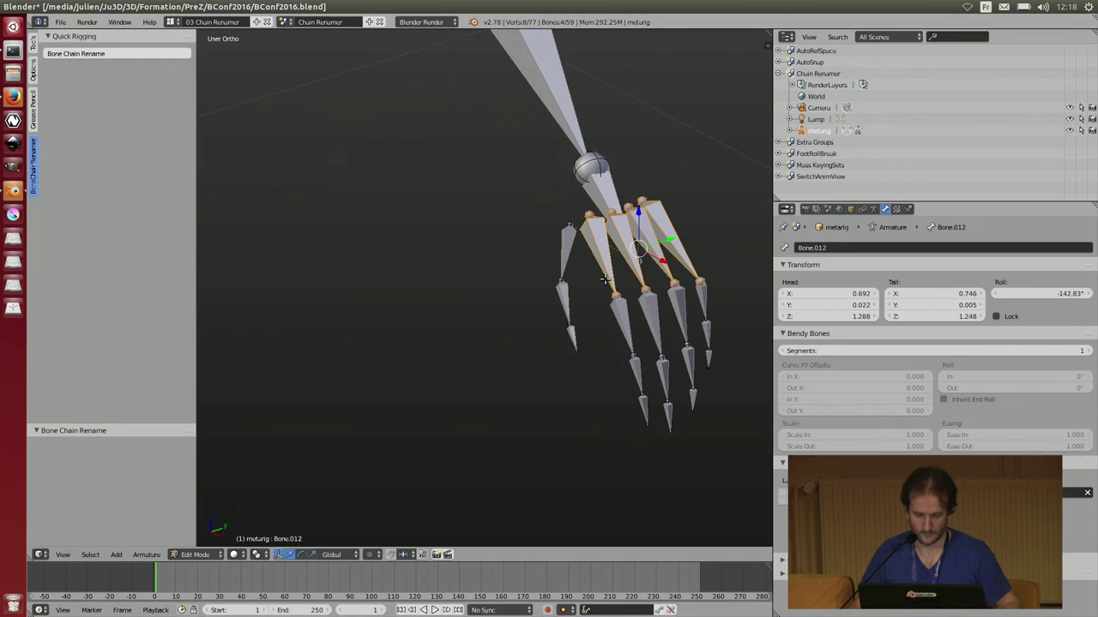
shift+right_click(566, 255)
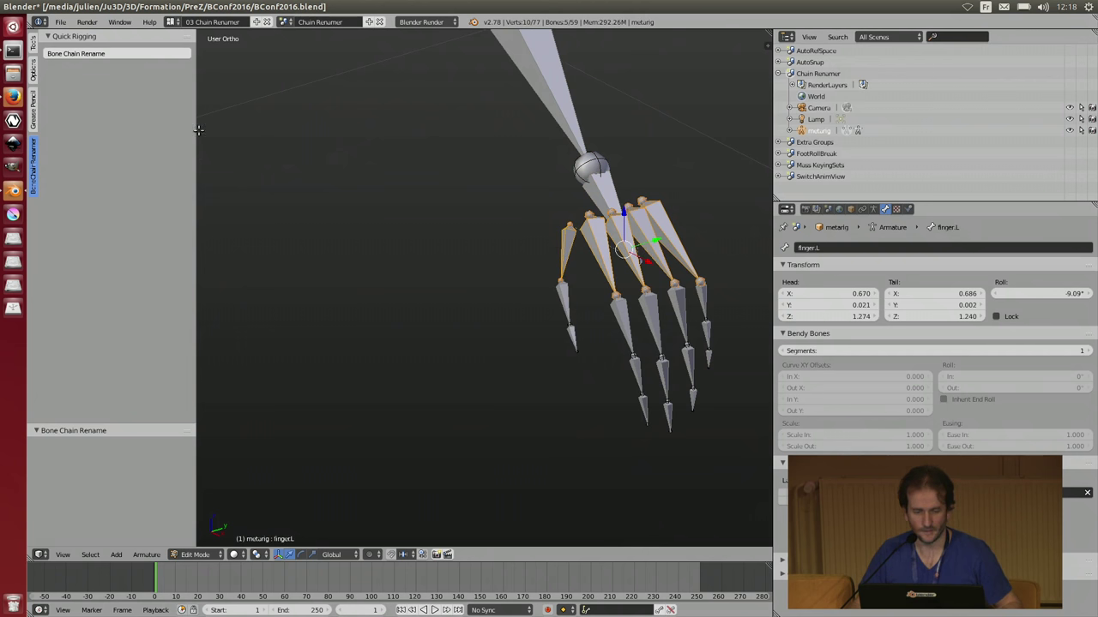
click(126, 52)
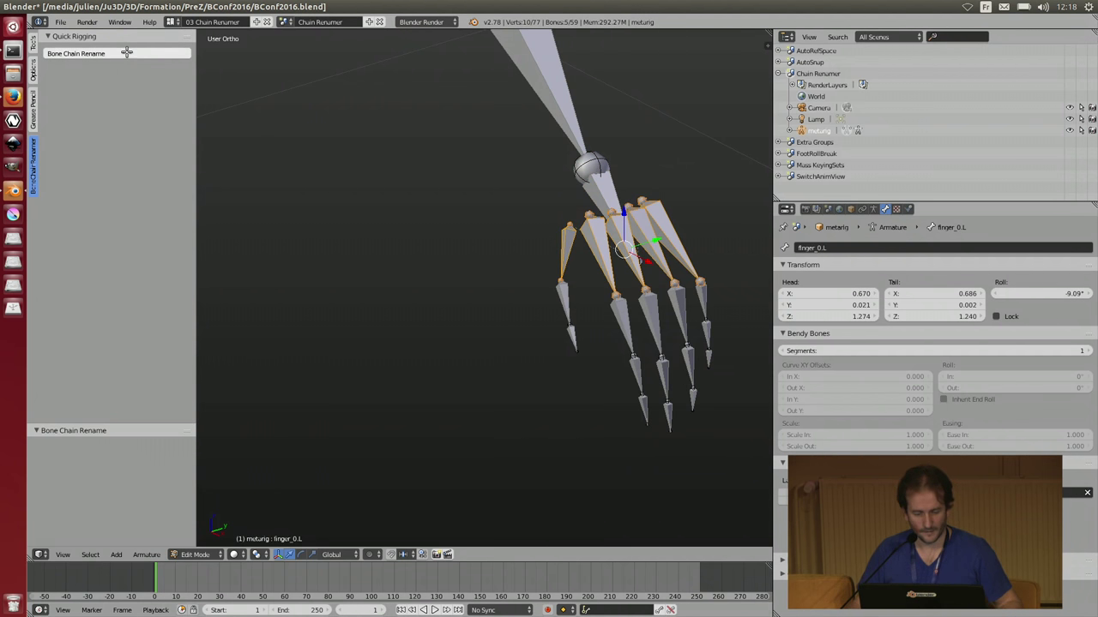
- Check the bone names along the thumb, index, middle and ring finger chains by selecting their bones one by one
right_click(566, 244)
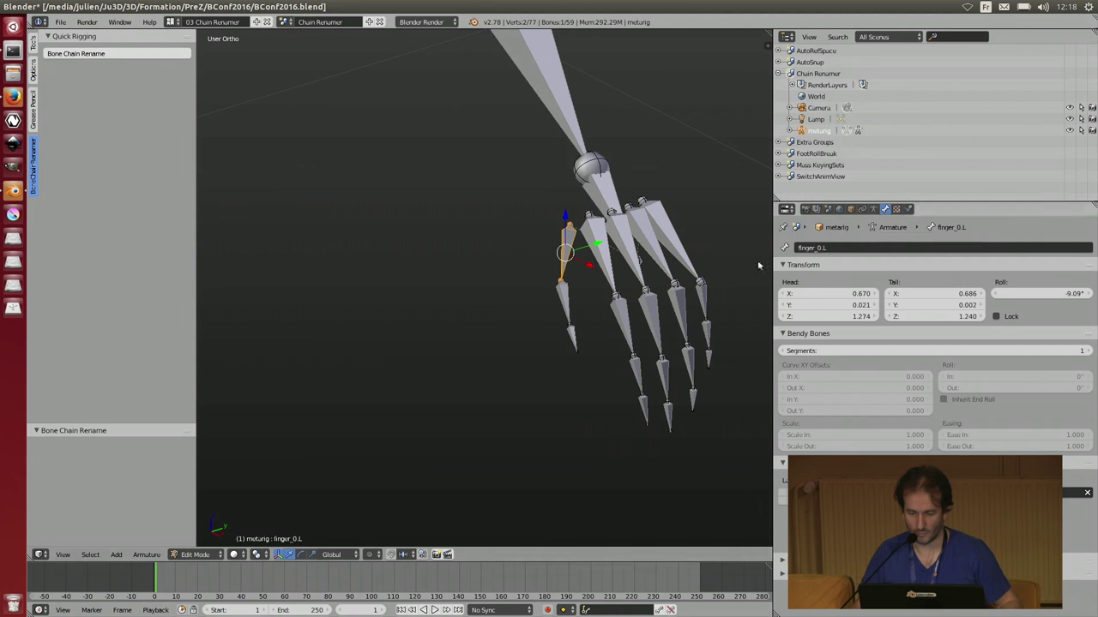
right_click(565, 300)
right_click(598, 253)
right_click(622, 316)
right_click(639, 386)
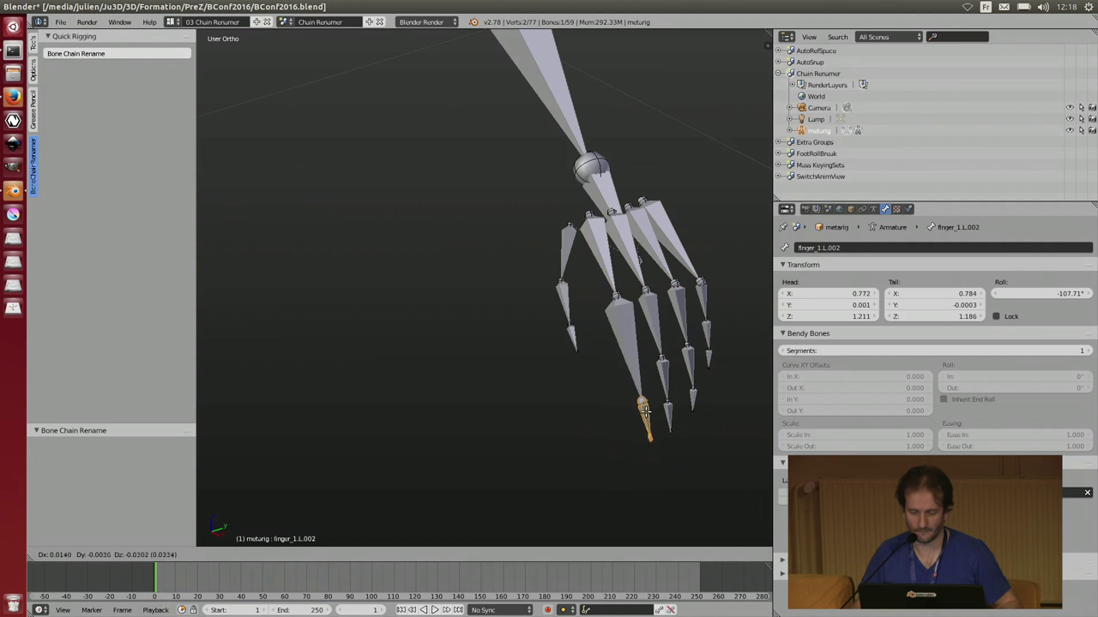
right_click(629, 267)
right_click(649, 335)
right_click(661, 367)
right_click(653, 259)
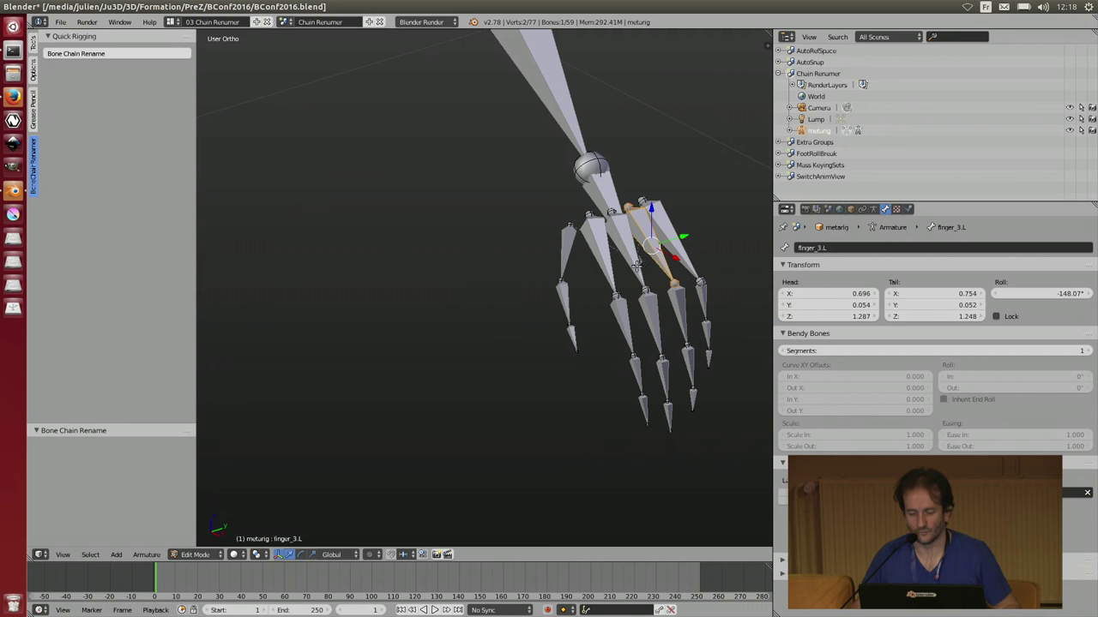
right_click(587, 274)
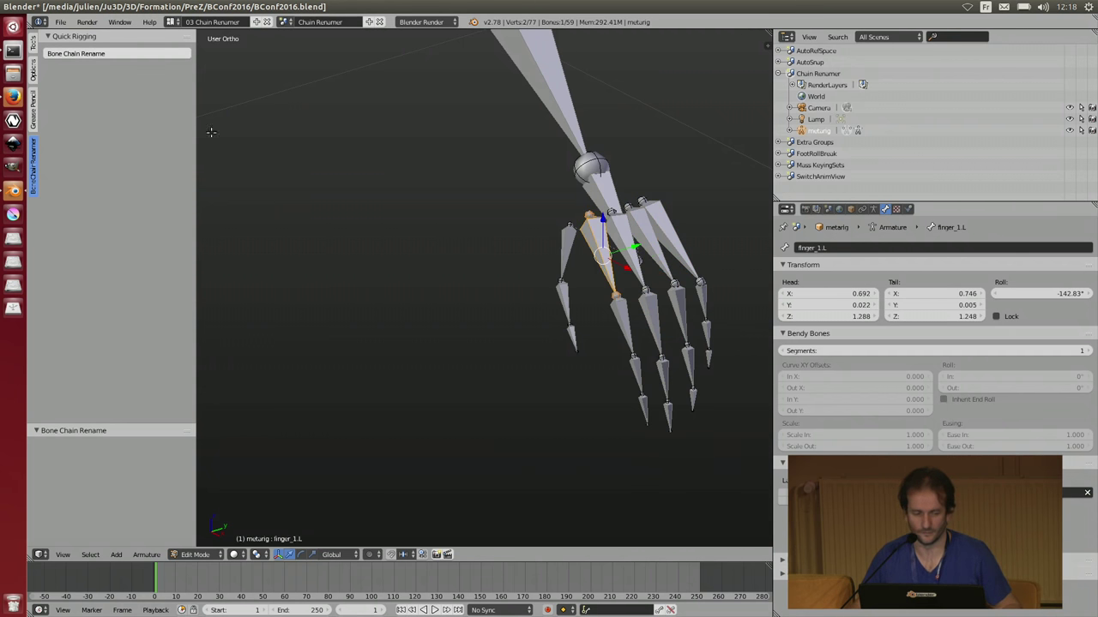
- Search the add-ons in User Preferences for "chain" and expand the Rigging: Bone Chain Renamer entry
click(60, 21)
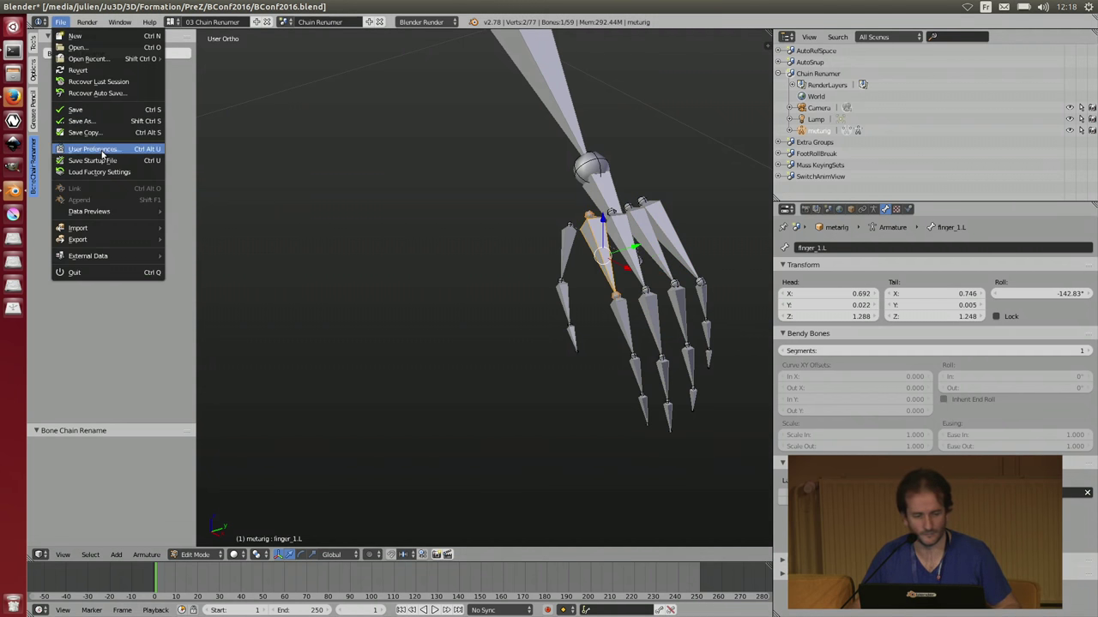
click(95, 149)
click(86, 62)
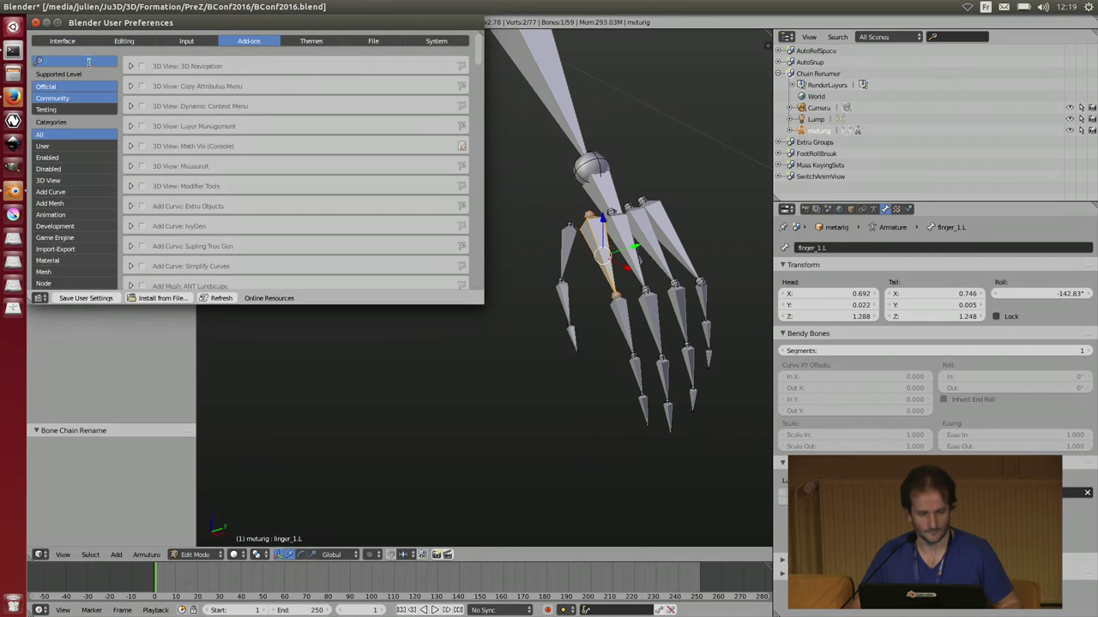
text(chain)
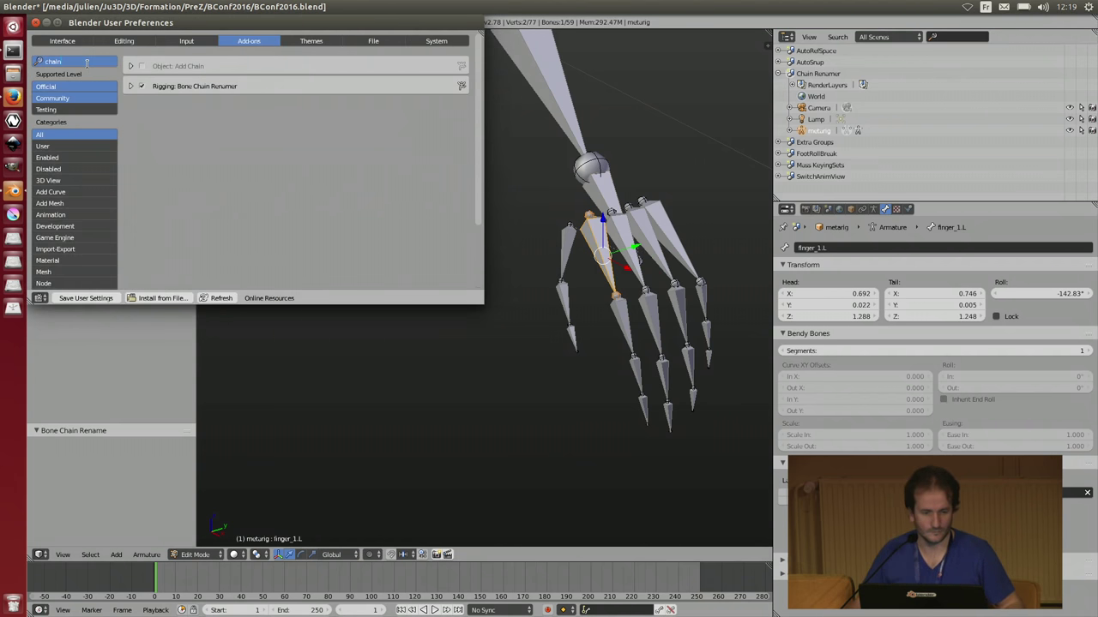
key(Return)
click(130, 86)
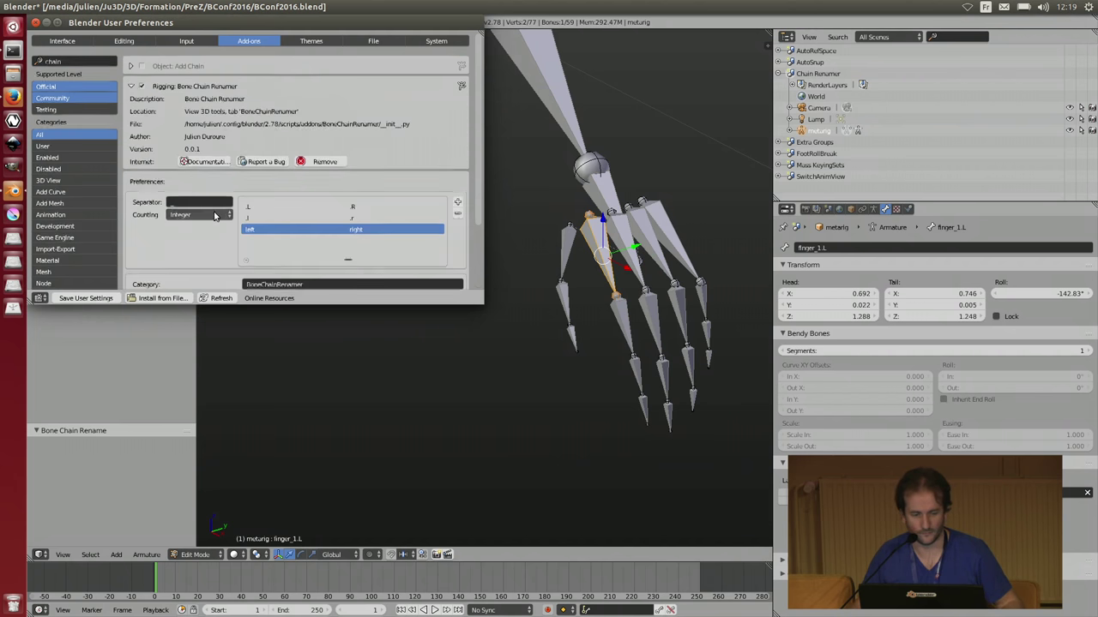
- Set the Bone Chain Renamer counting to Letter and select the .L/.R suffix pair
scroll(212, 215, down, 2)
click(195, 147)
click(180, 120)
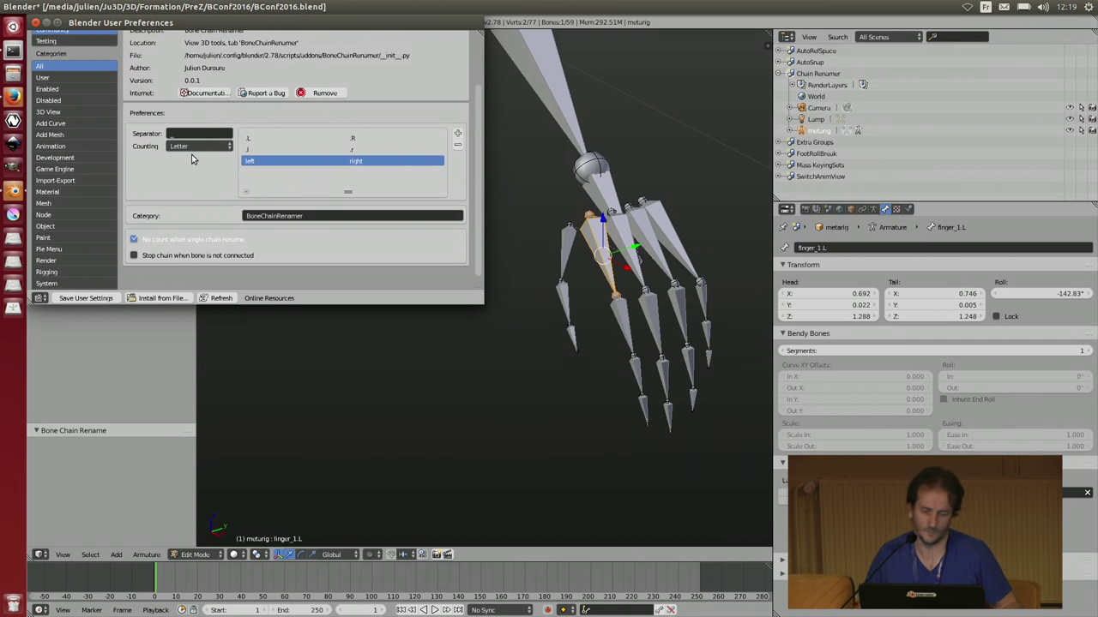
click(276, 139)
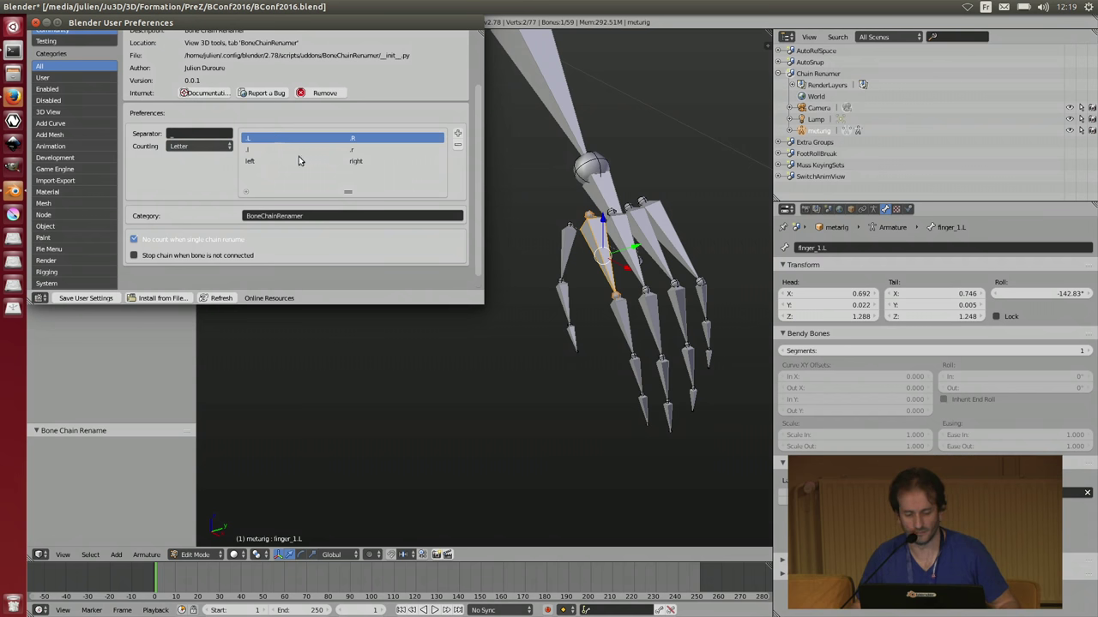
- Select the second thumb bone and point out its name's .001 suffix without renaming it
right_click(566, 297)
click(837, 248)
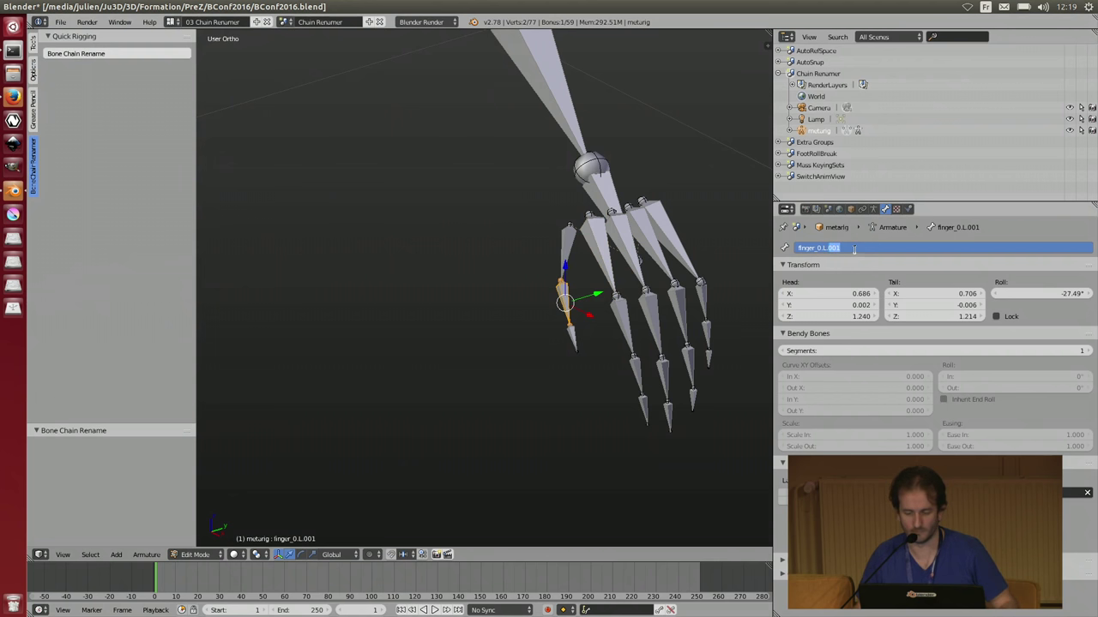
key(Escape)
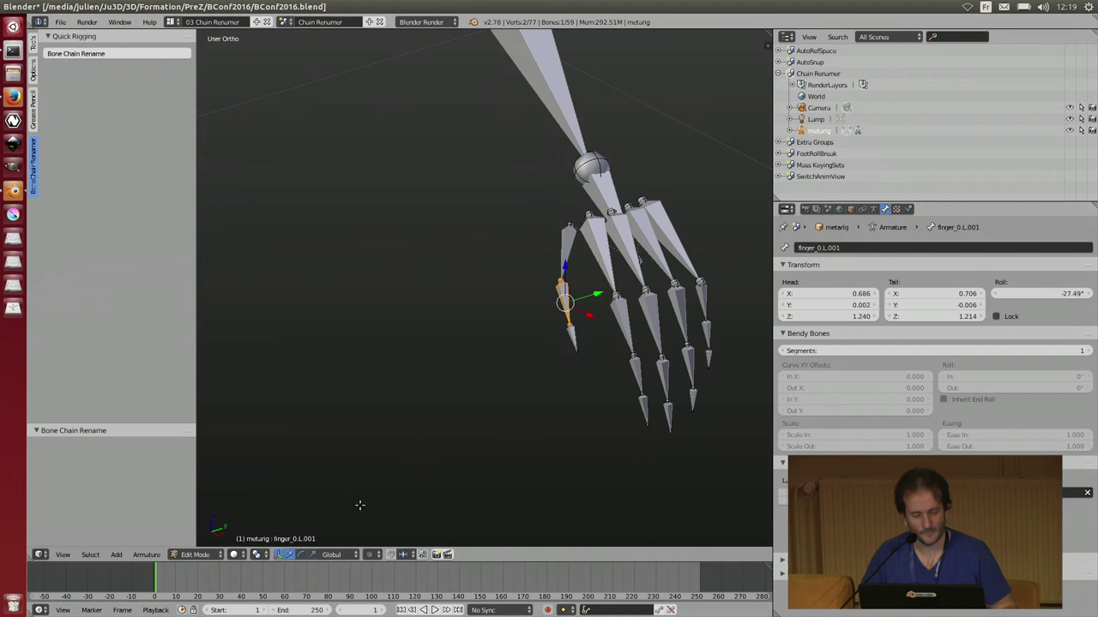
- Switch to Firefox and advance the presentation to the Foot Roll Break slide
click(27, 192)
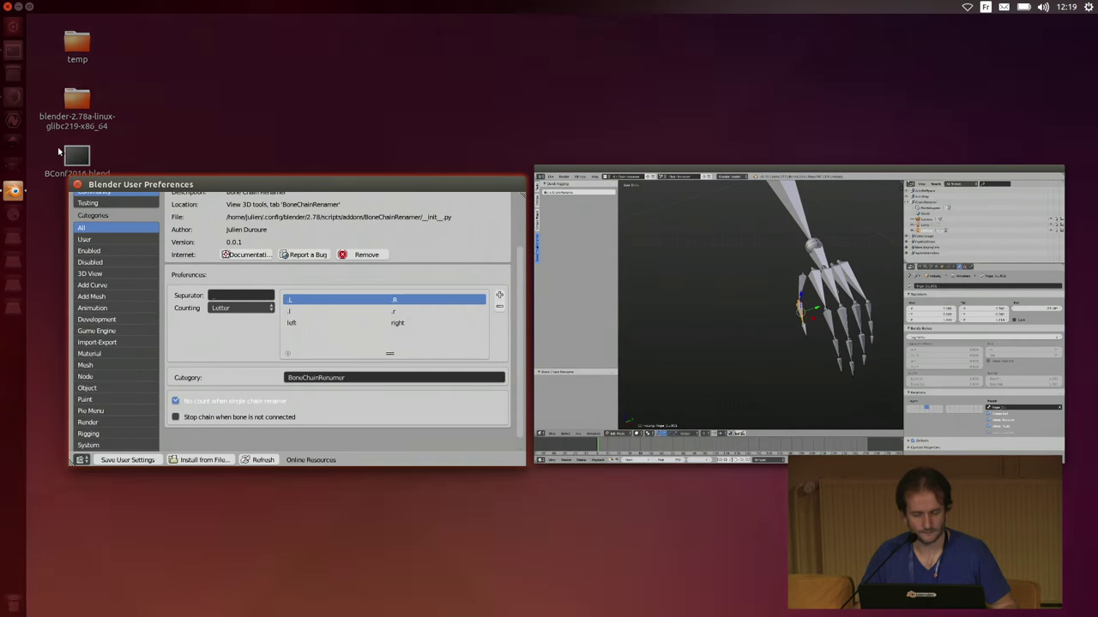
click(16, 100)
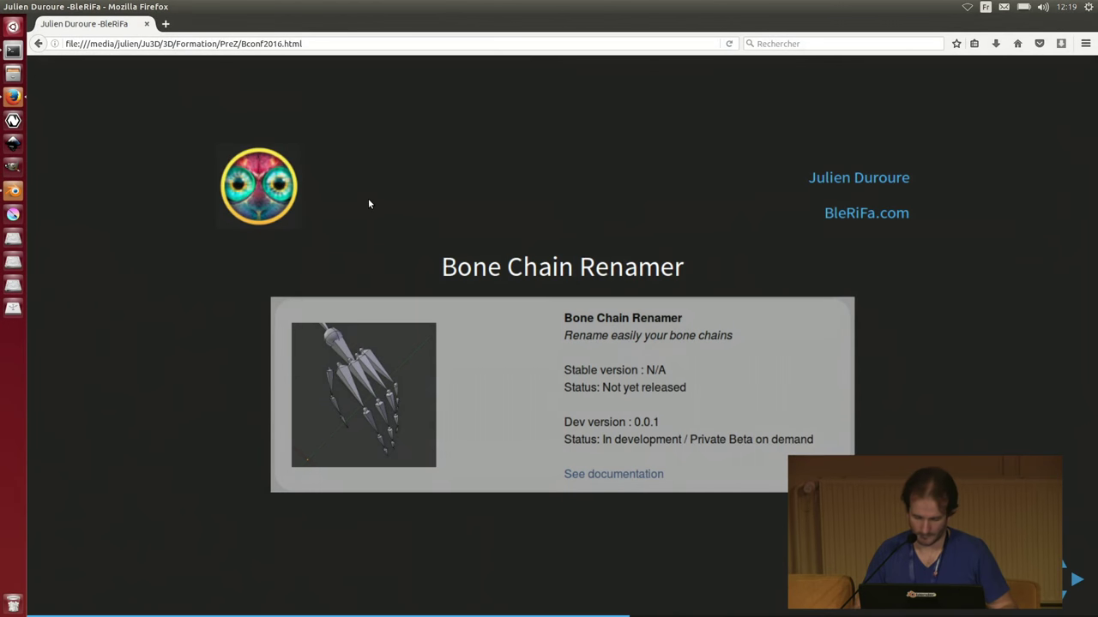
key(Right)
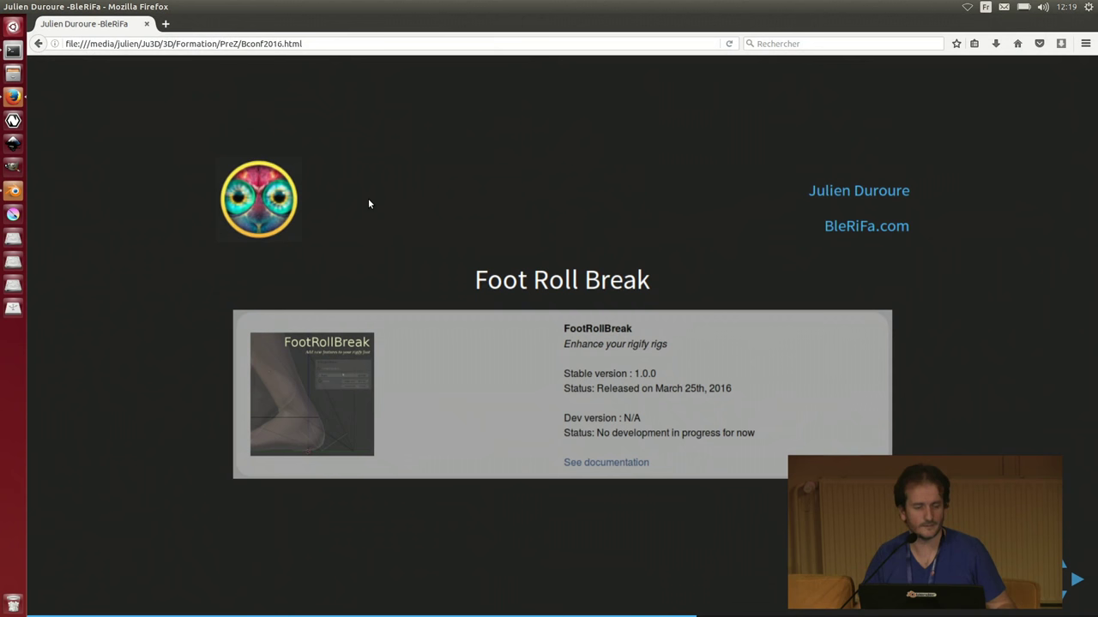
- Switch back to Blender and load the 04 FootRollBreak screen layout
click(13, 192)
click(174, 21)
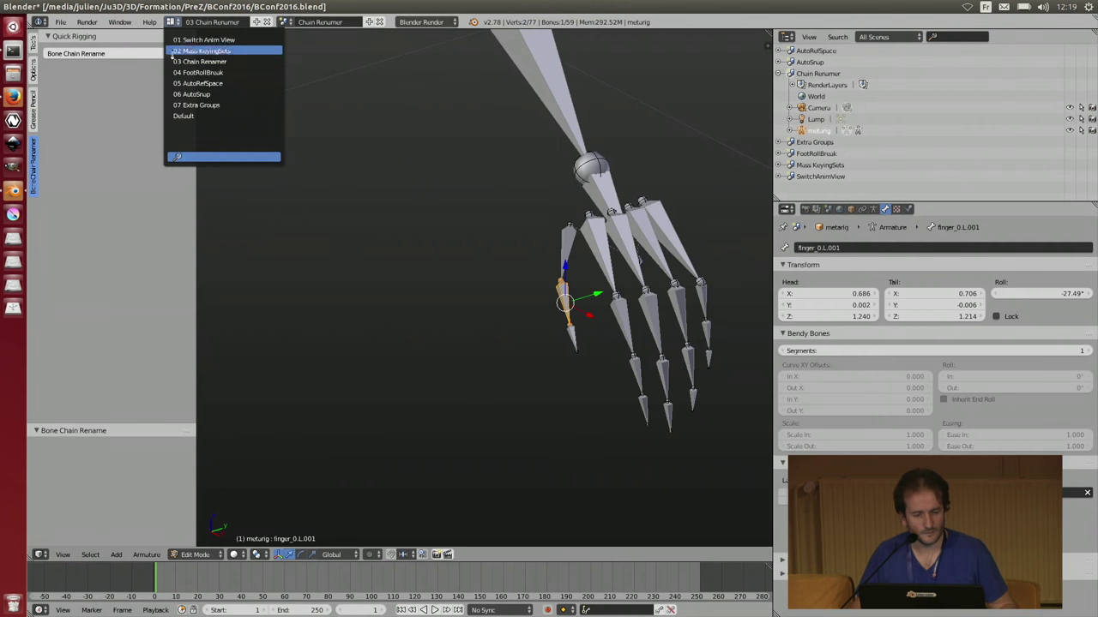
click(181, 73)
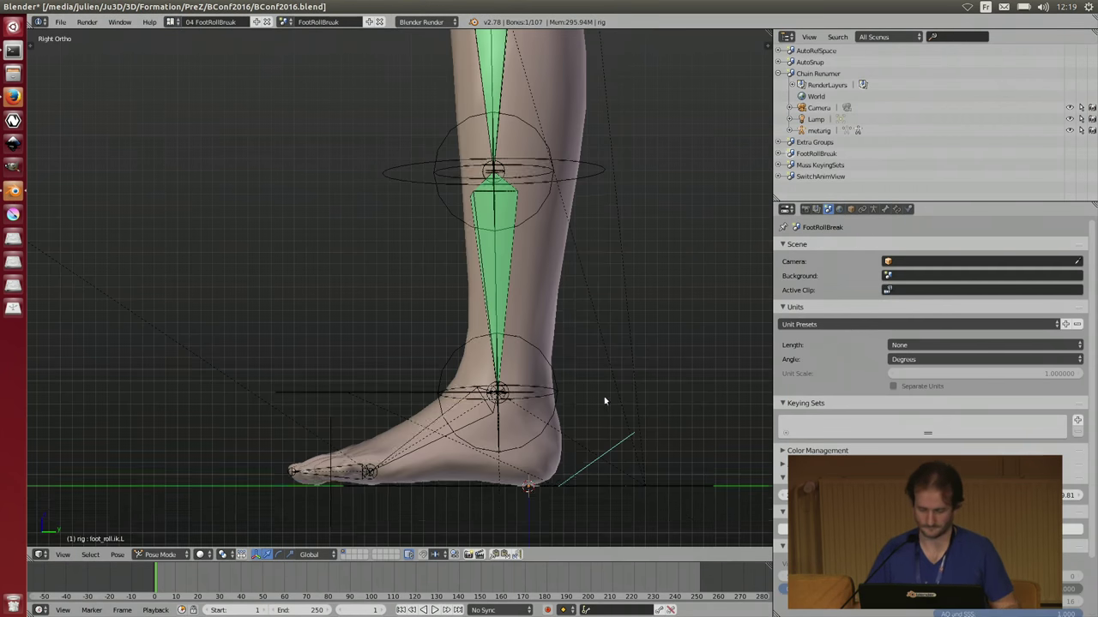
- Rotate the foot_roll.ik.L control to try out the left foot's roll, and cancel the rotation
scroll(605, 400, up, 3)
scroll(671, 343, down, 2)
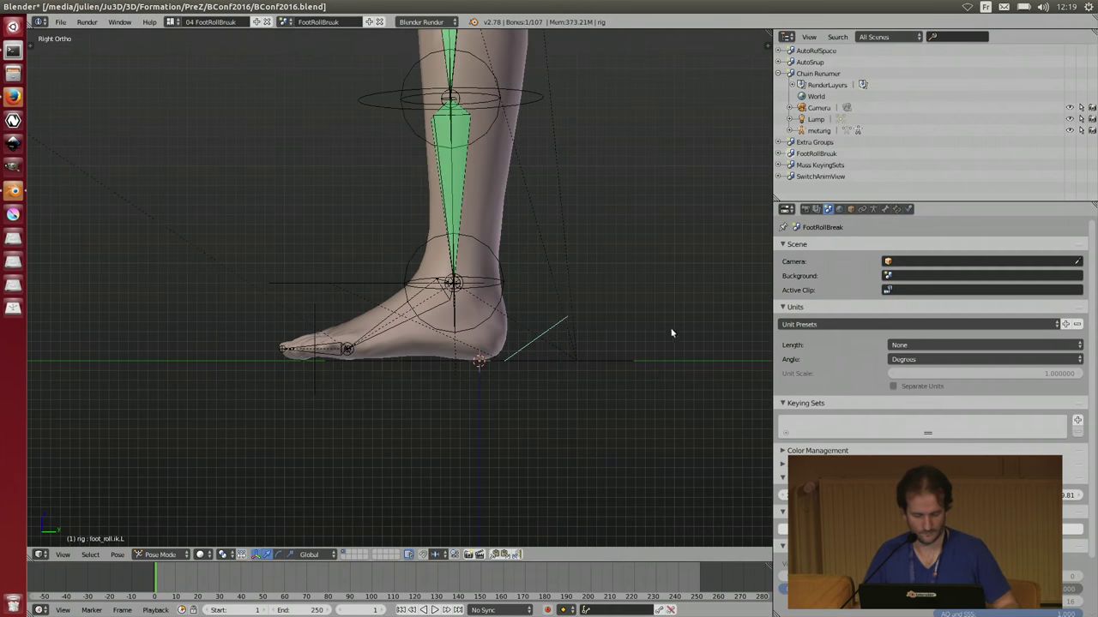
key(r)
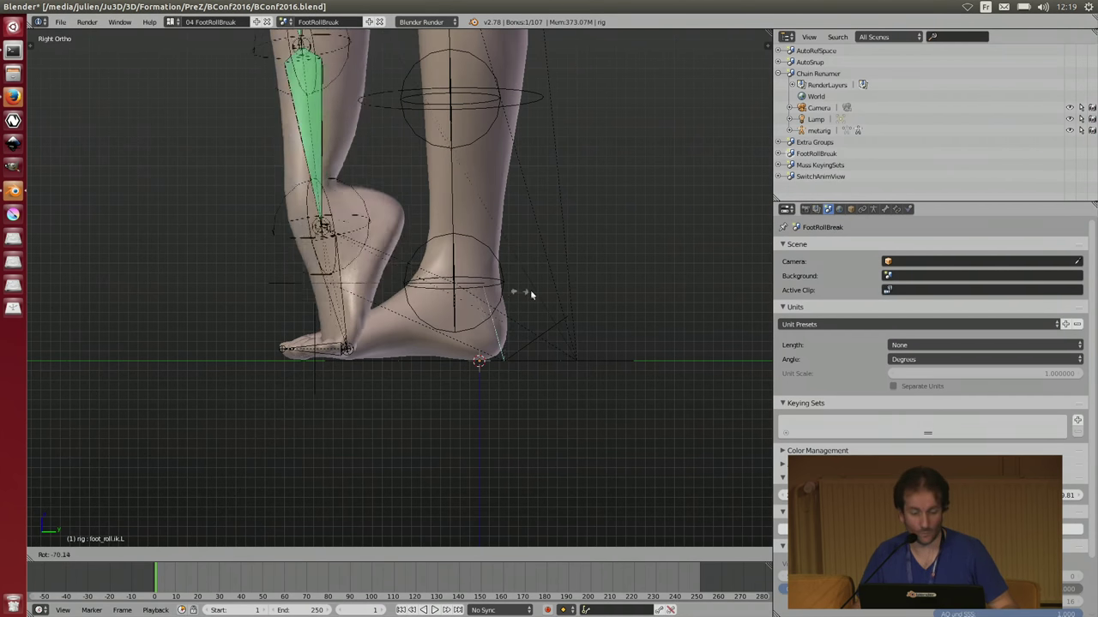
right_click(593, 309)
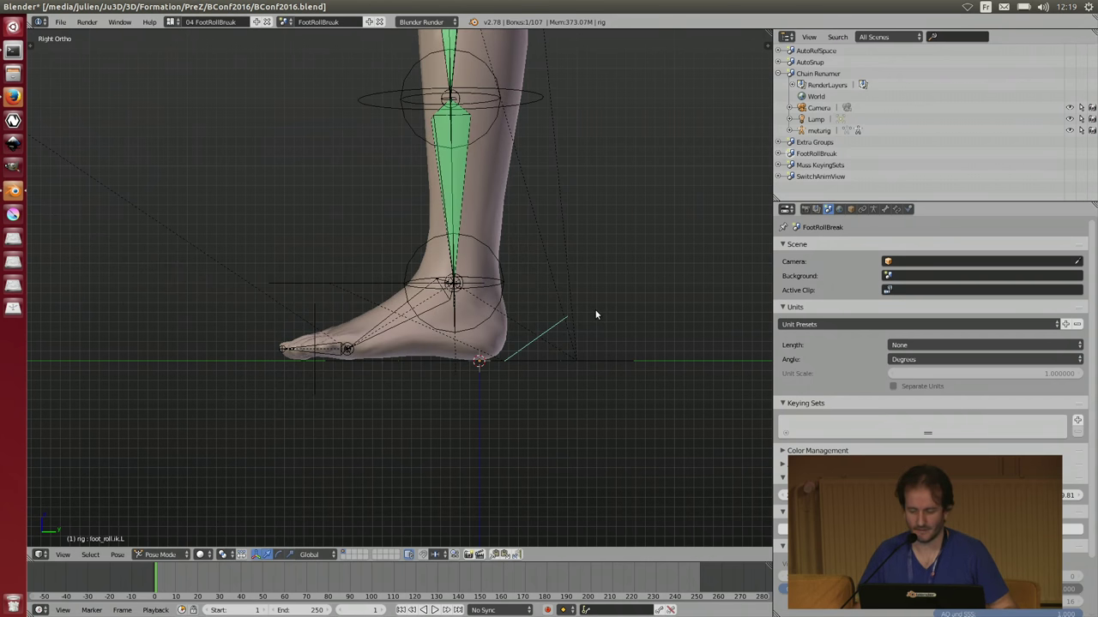
- Show the rig's armature data properties through to the lower sections, and clear the bone selection
click(874, 210)
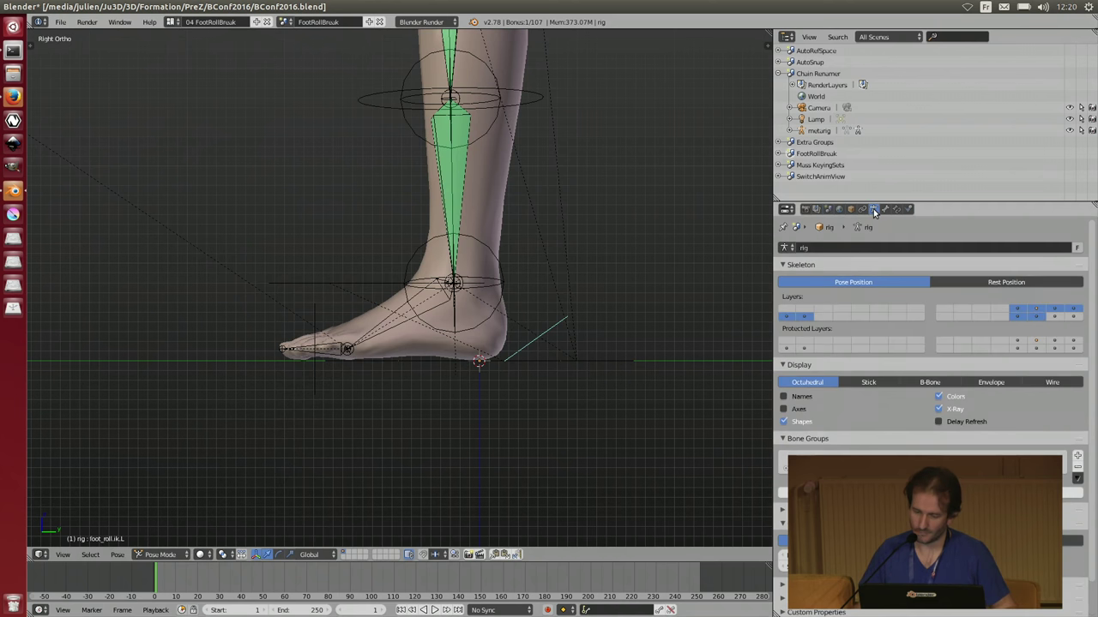
scroll(885, 411, down, 2)
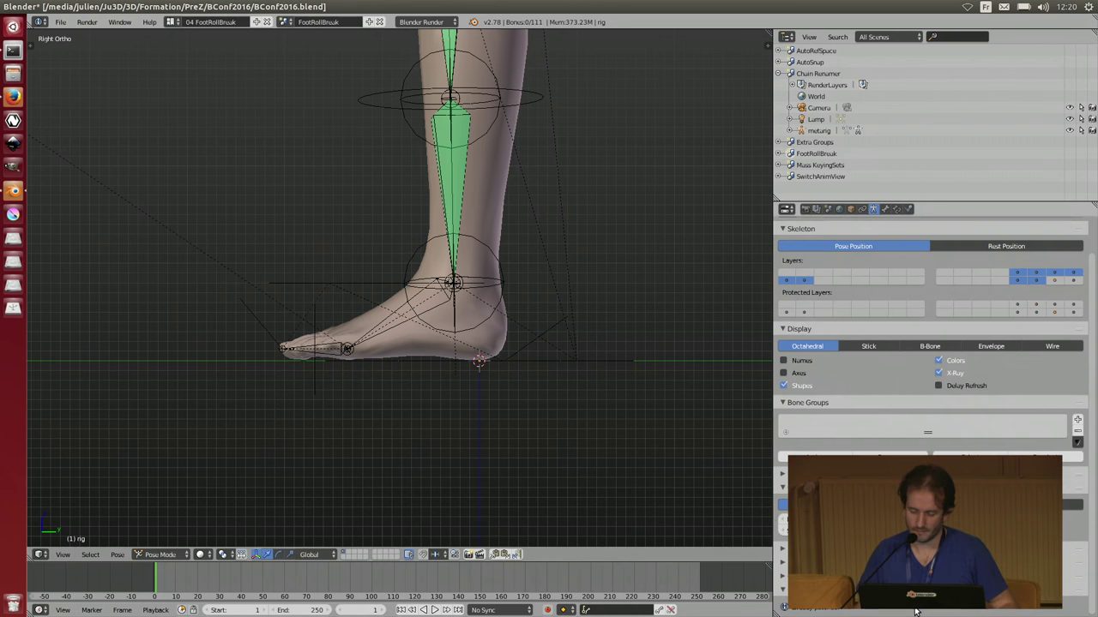
key(a)
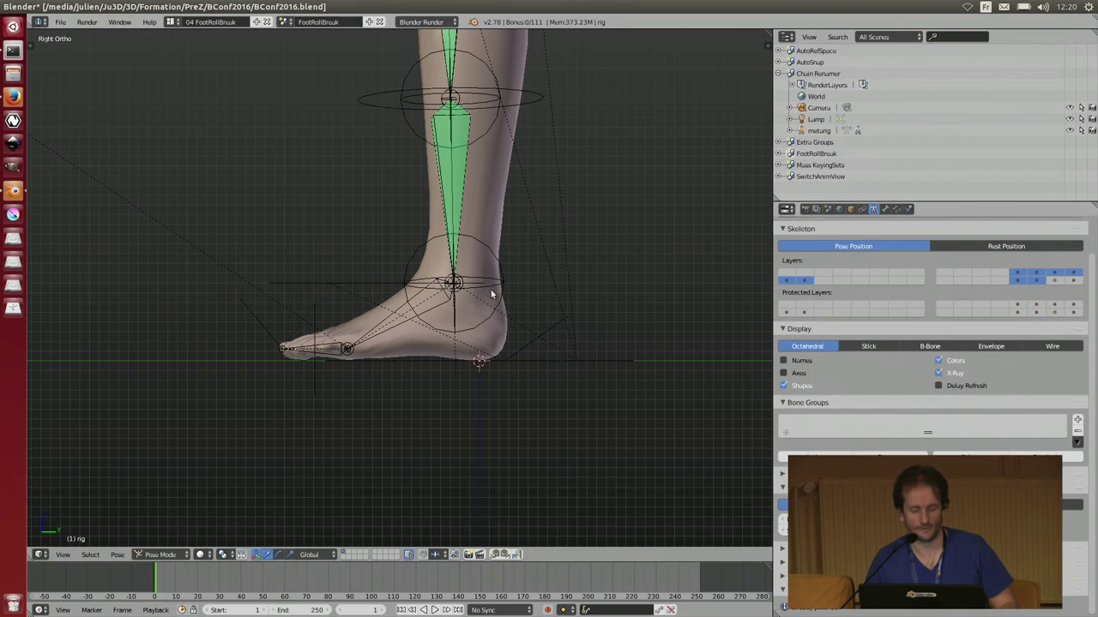
- Enable FootRoll Break (L) with the foot_roll.ik.L control selected, and try out the left foot's roll without keeping the rotation
right_click(554, 325)
key(n)
scroll(676, 386, down, 5)
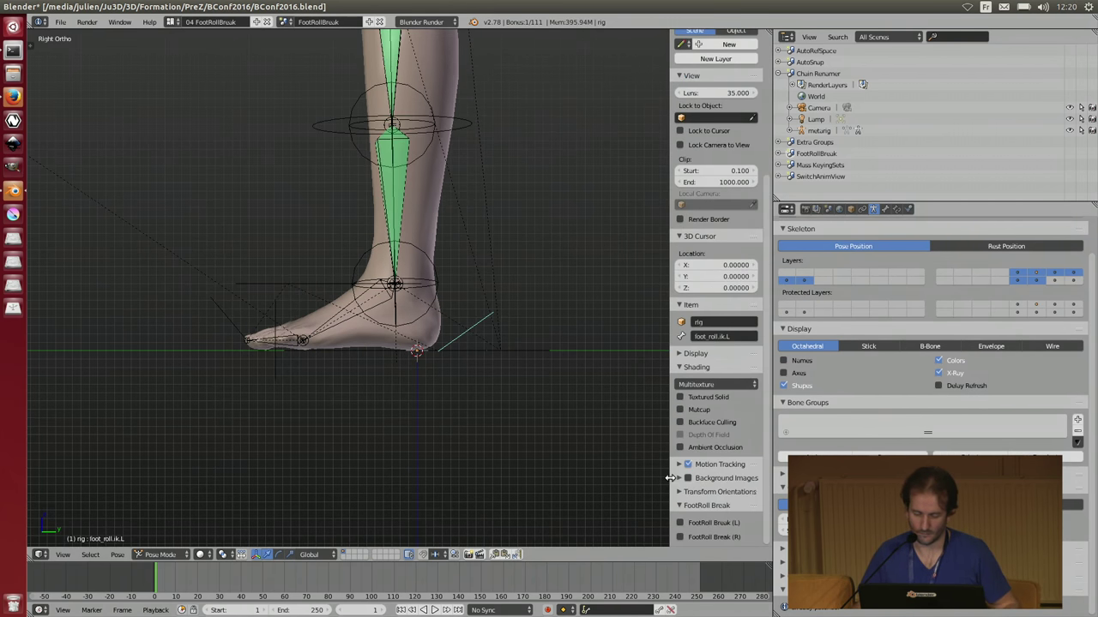
drag(671, 485, 632, 487)
click(641, 523)
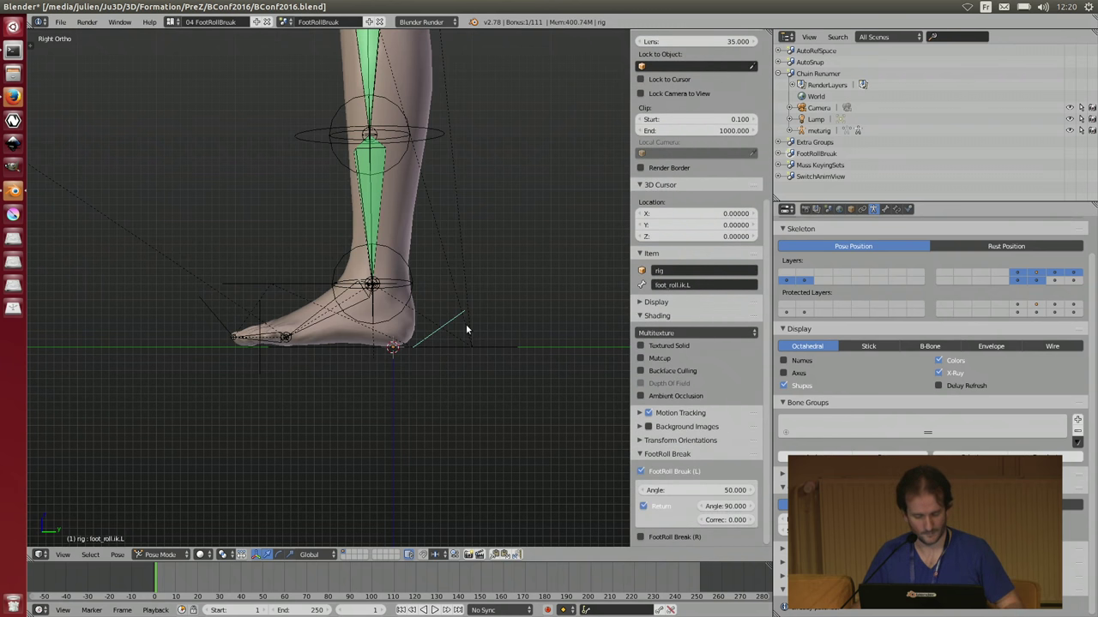
key(r)
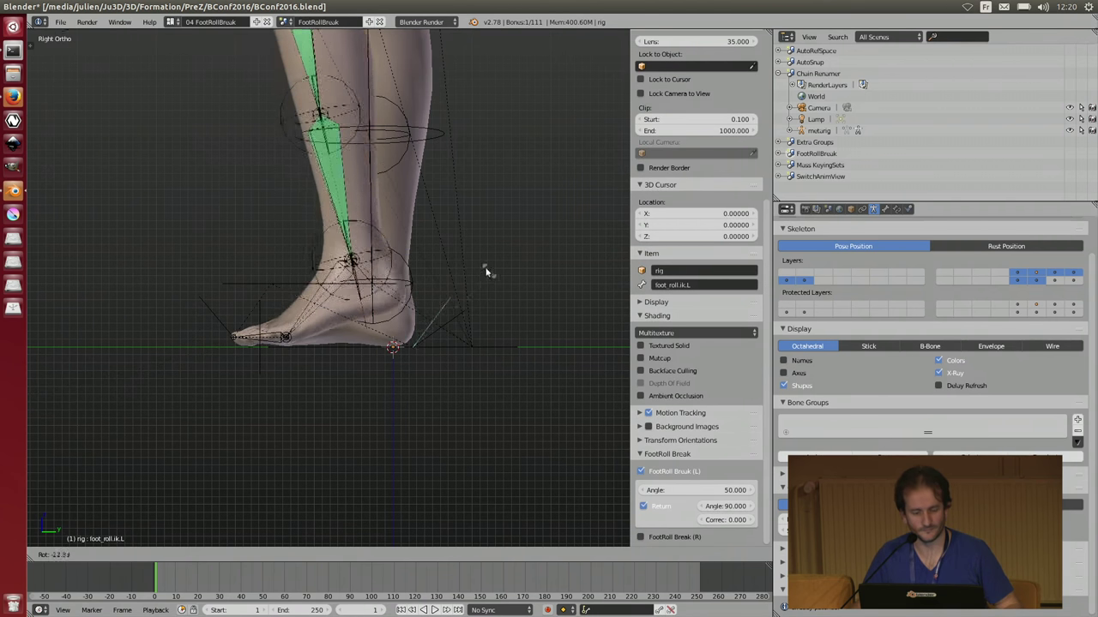
key(Escape)
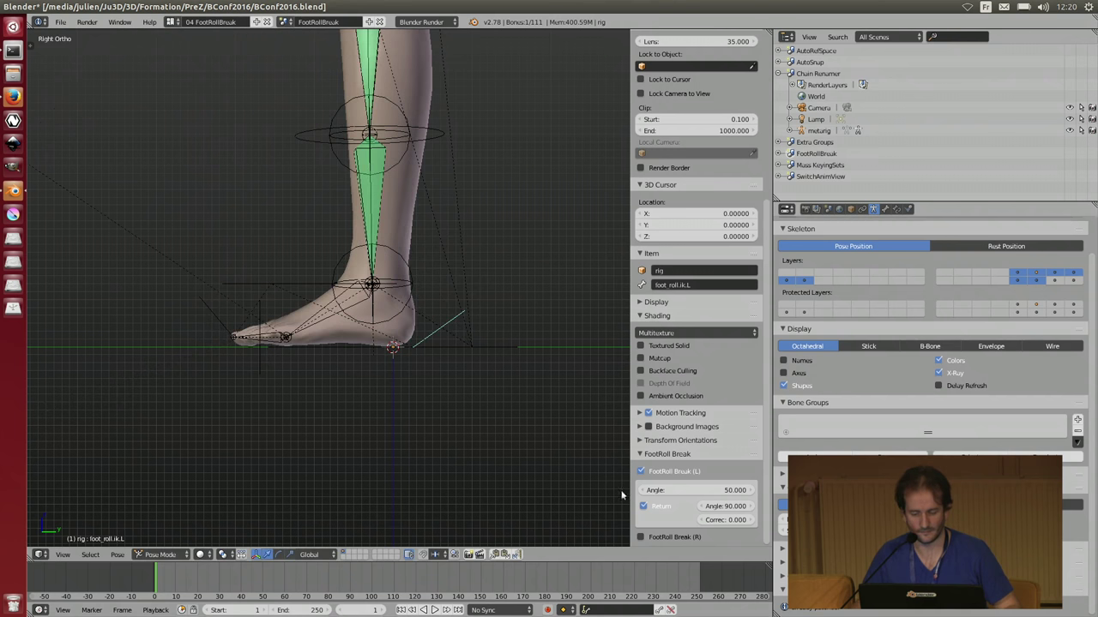
- Disable FootRoll Break (L) and try rotating foot_roll.ik.L both ways for comparison, cancelling the rotation
click(640, 472)
key(r)
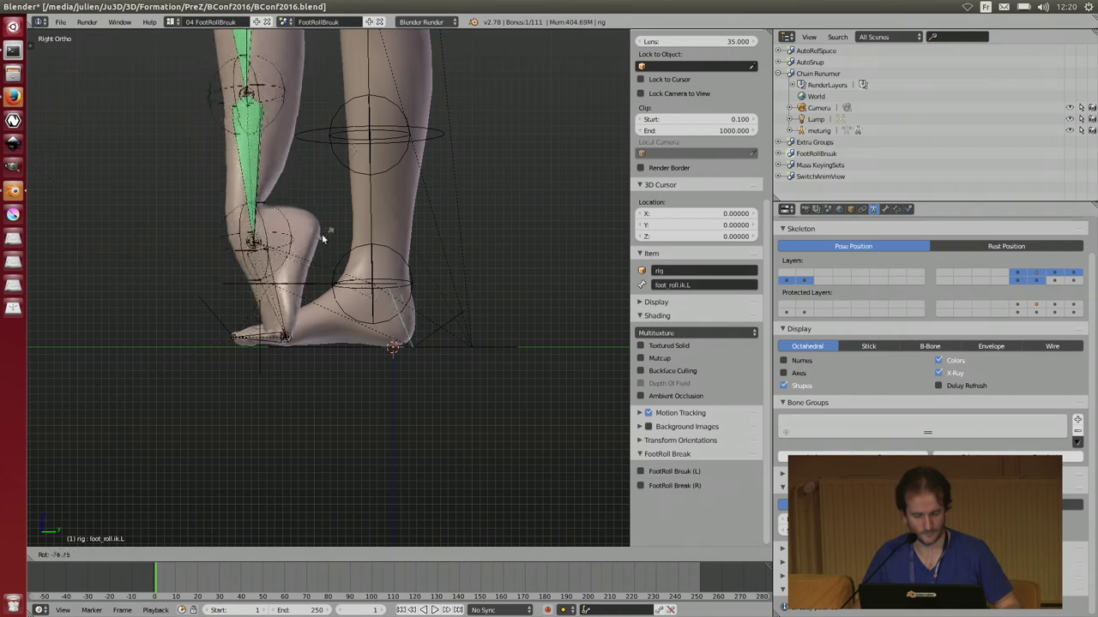
key(Escape)
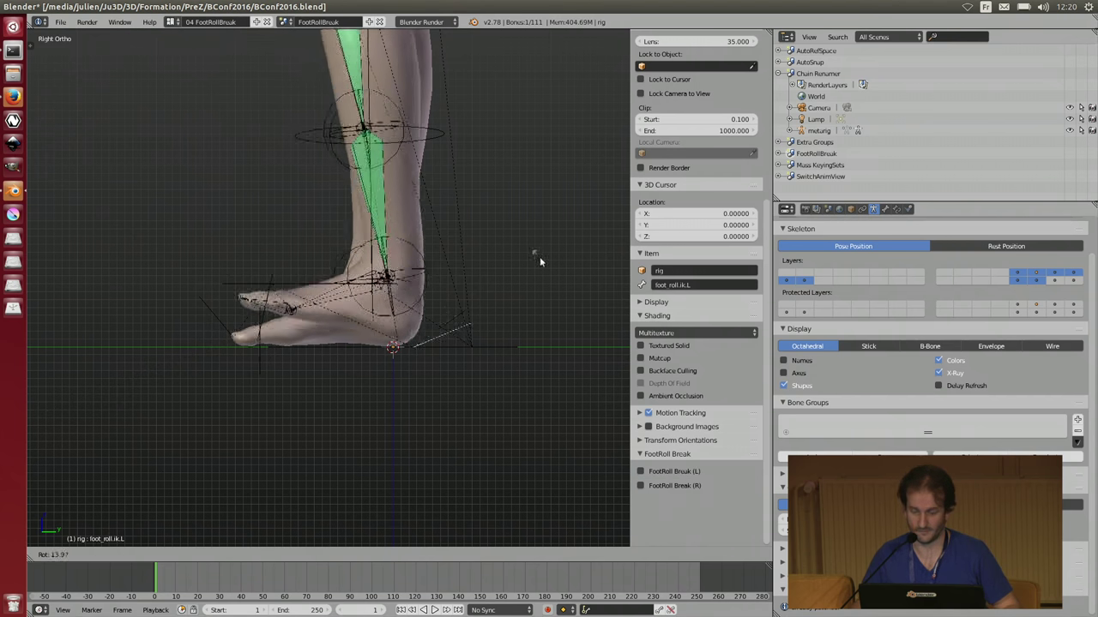
- Re-enable FootRoll Break (L) and try out the left foot's roll twice, cancelling each rotation
click(640, 471)
key(r)
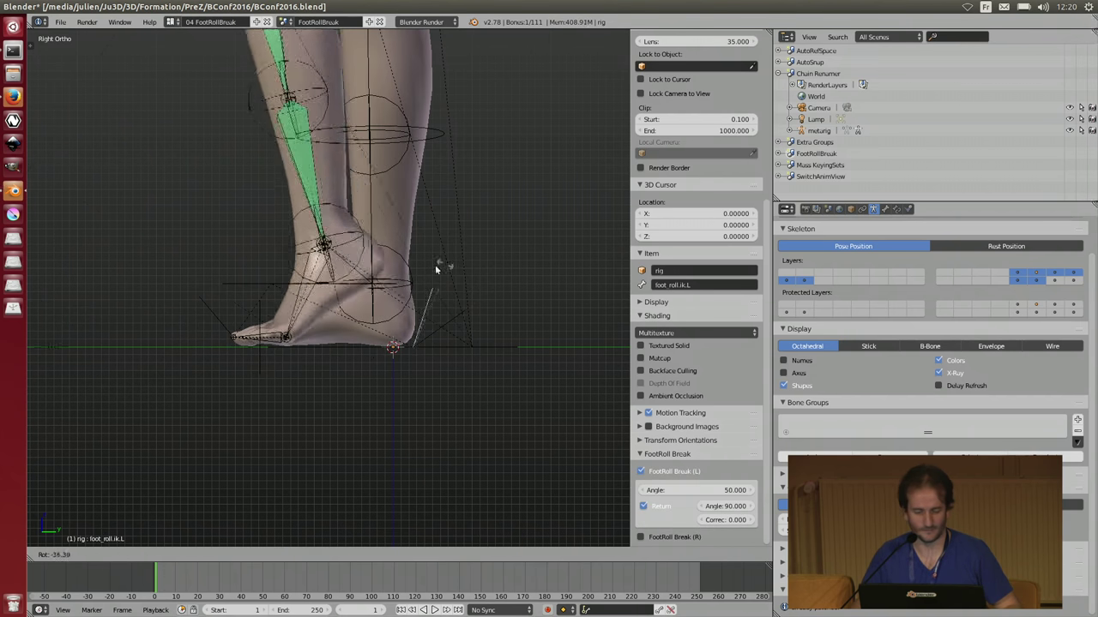
key(Escape)
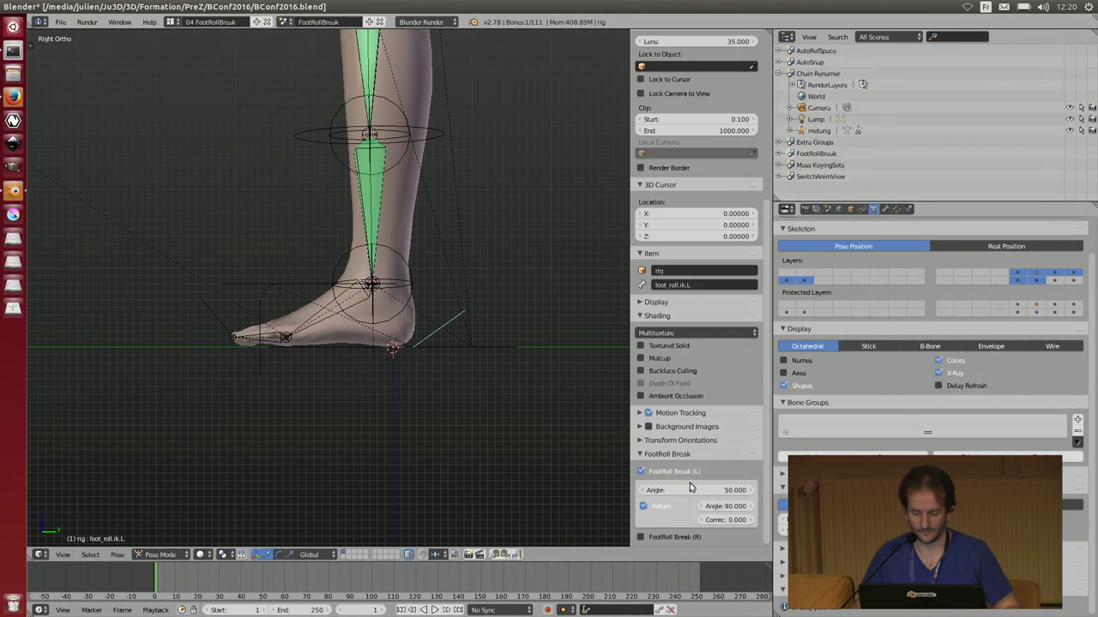
key(r)
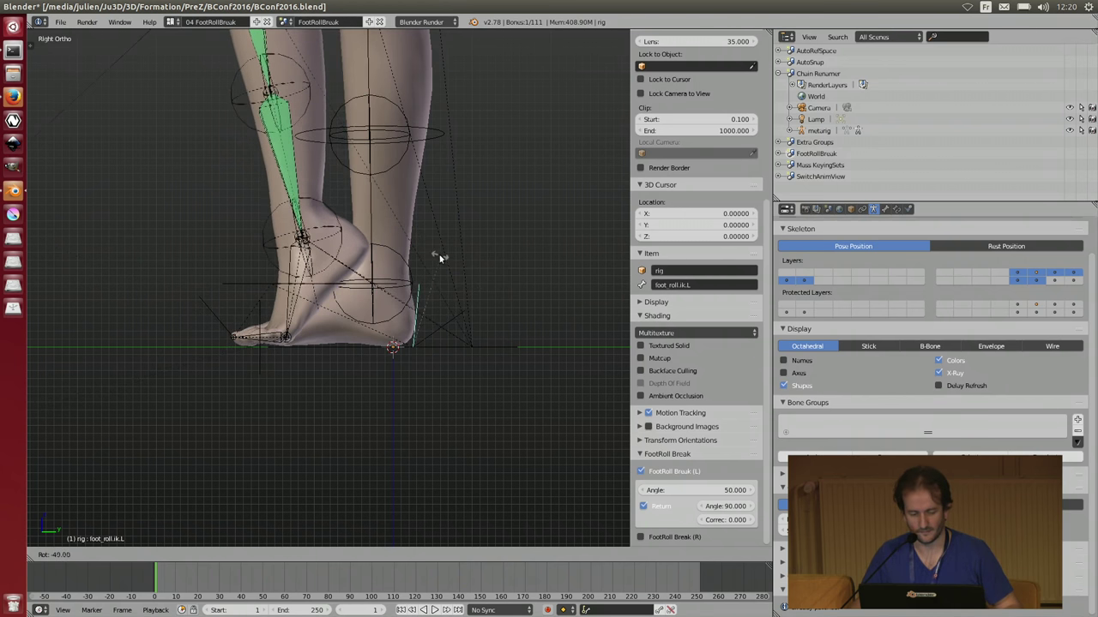
key(Escape)
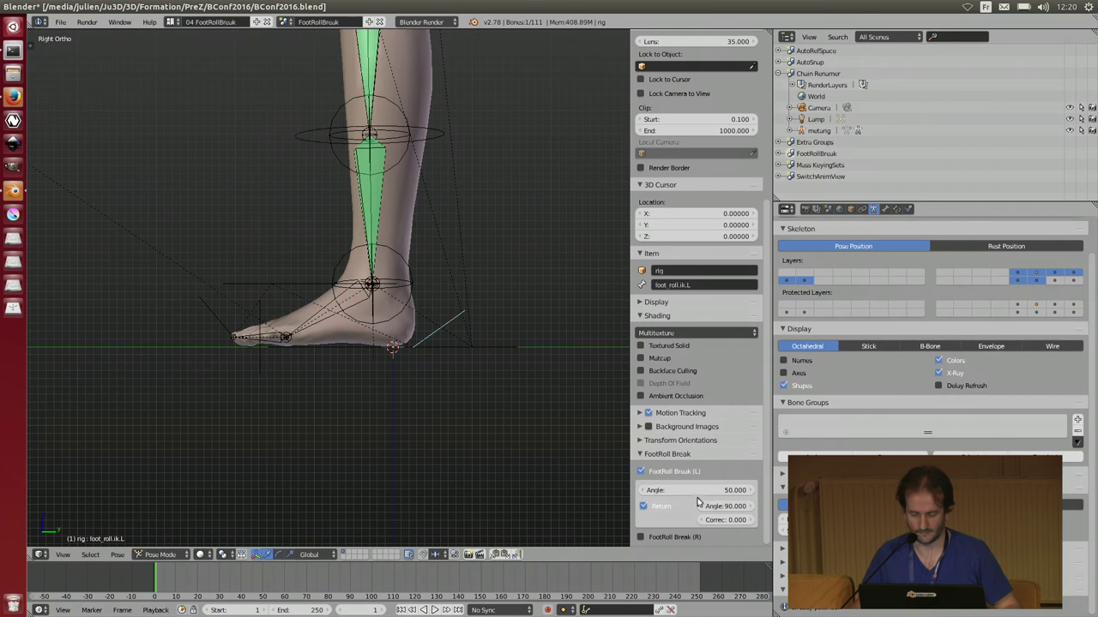
- Set the left foot's roll break angle to 20, and test the roll with a cancelled rotation of foot_roll.ik.L
click(709, 491)
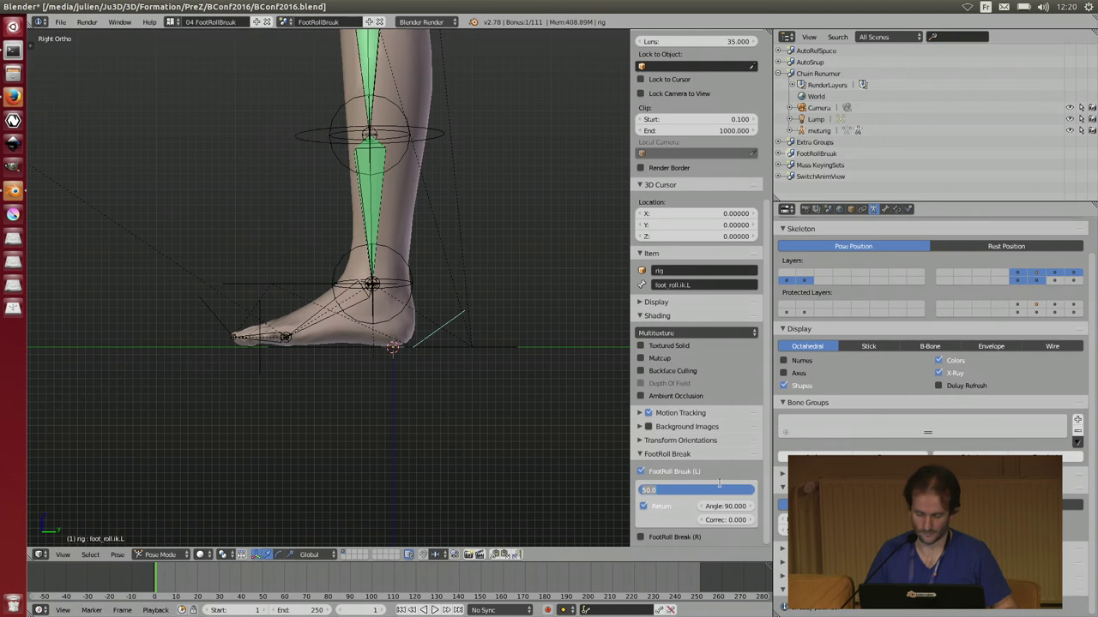
text(20)
key(Return)
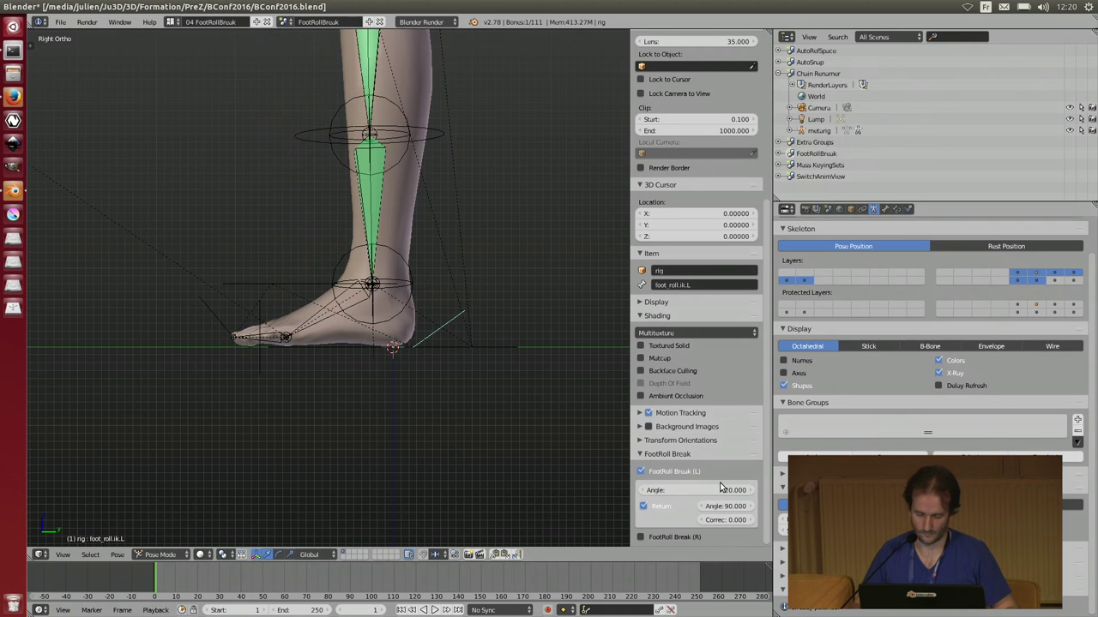
key(r)
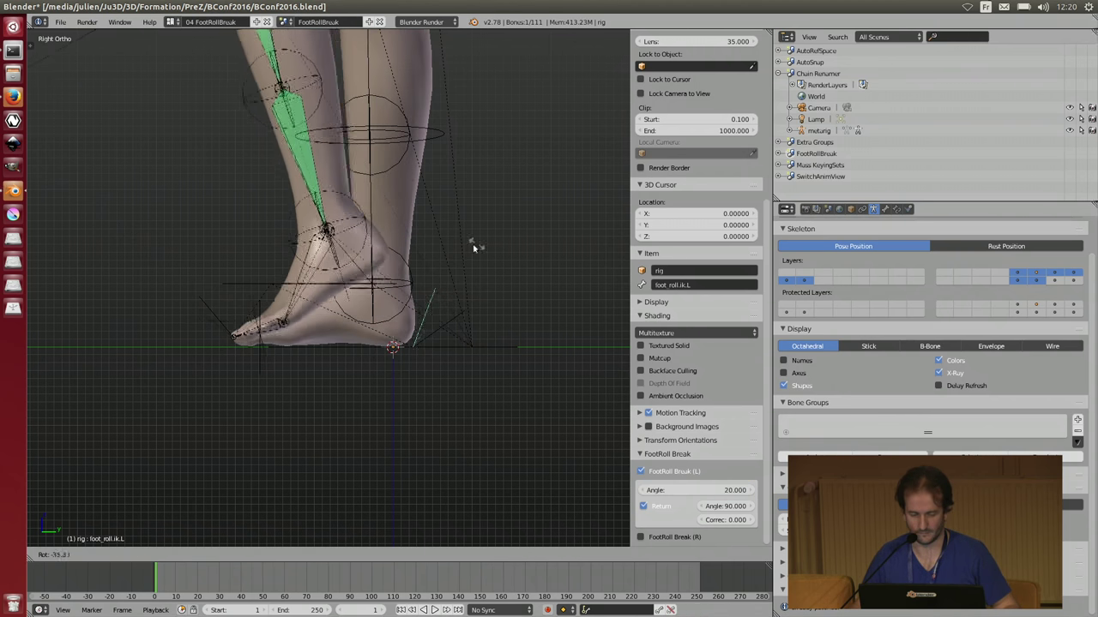
right_click(514, 298)
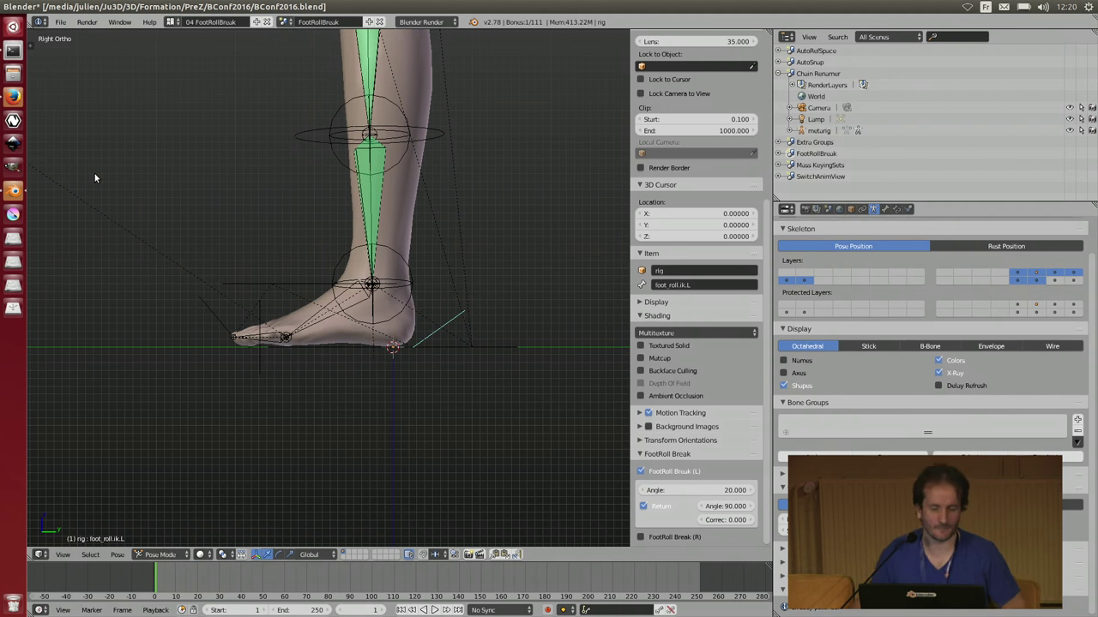
- Switch to Firefox and advance the presentation to the Auto Ref Space slide
click(14, 99)
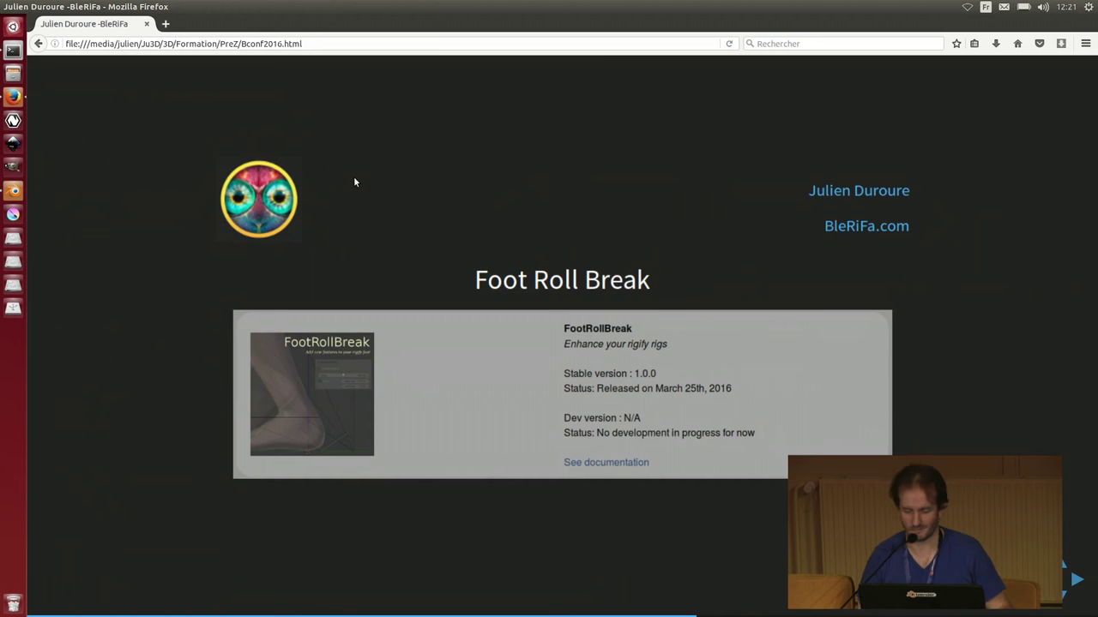
key(Right)
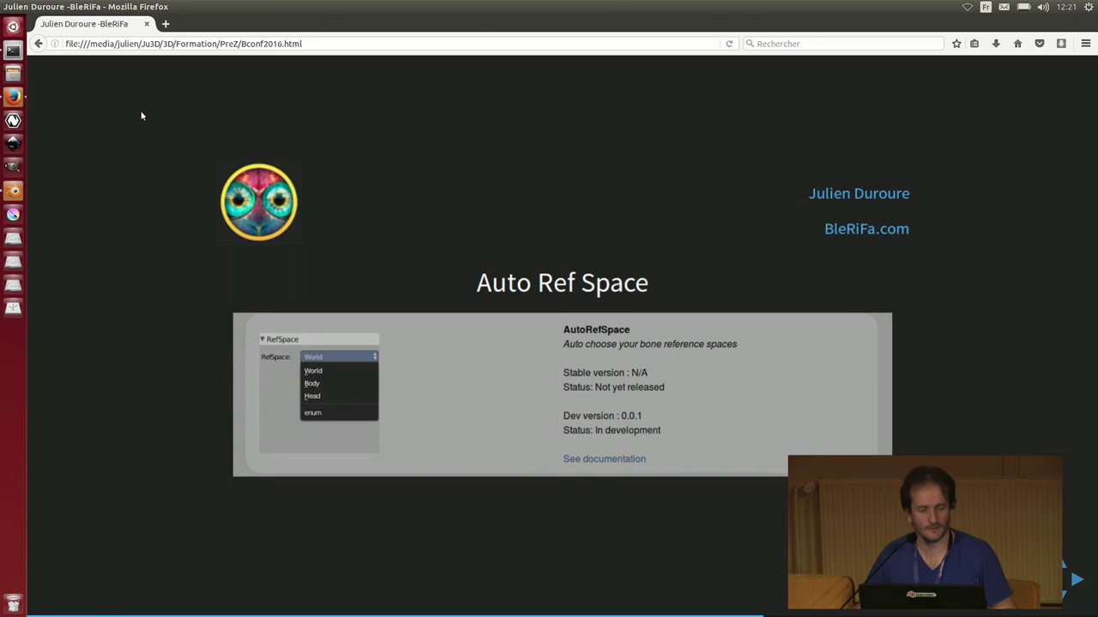
- Switch back to Blender and load the 05 AutoRefSpace screen layout
click(13, 190)
click(171, 22)
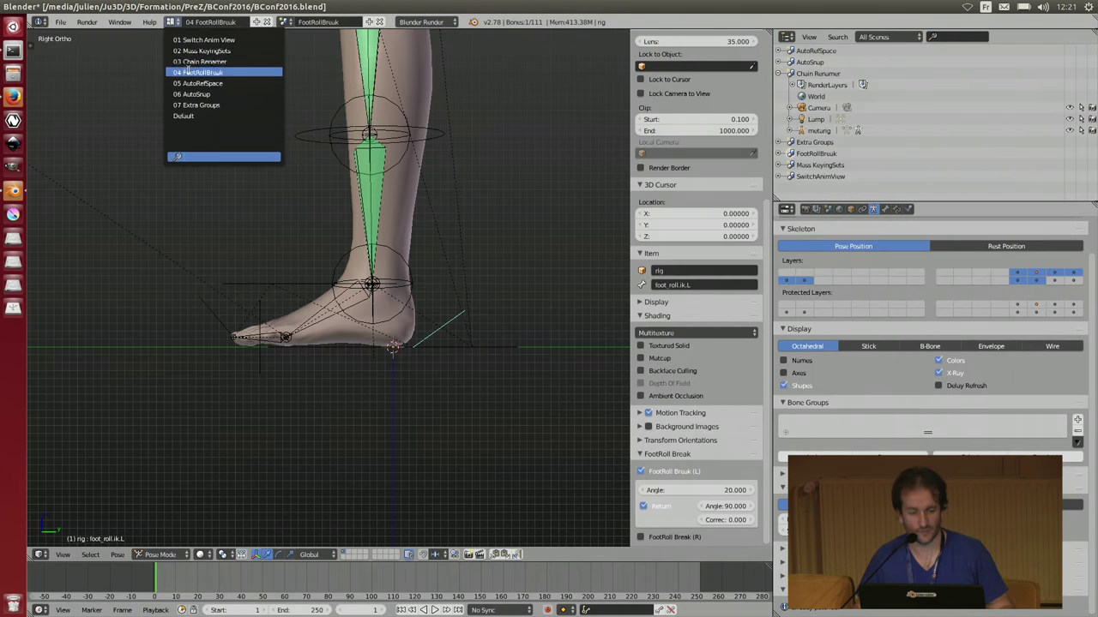
click(192, 87)
- Select the rabbit rig's head control and try out a trackball rotation of the head
middle_drag(452, 262, 490, 210)
scroll(500, 246, down, 2)
right_click(490, 206)
key(r)
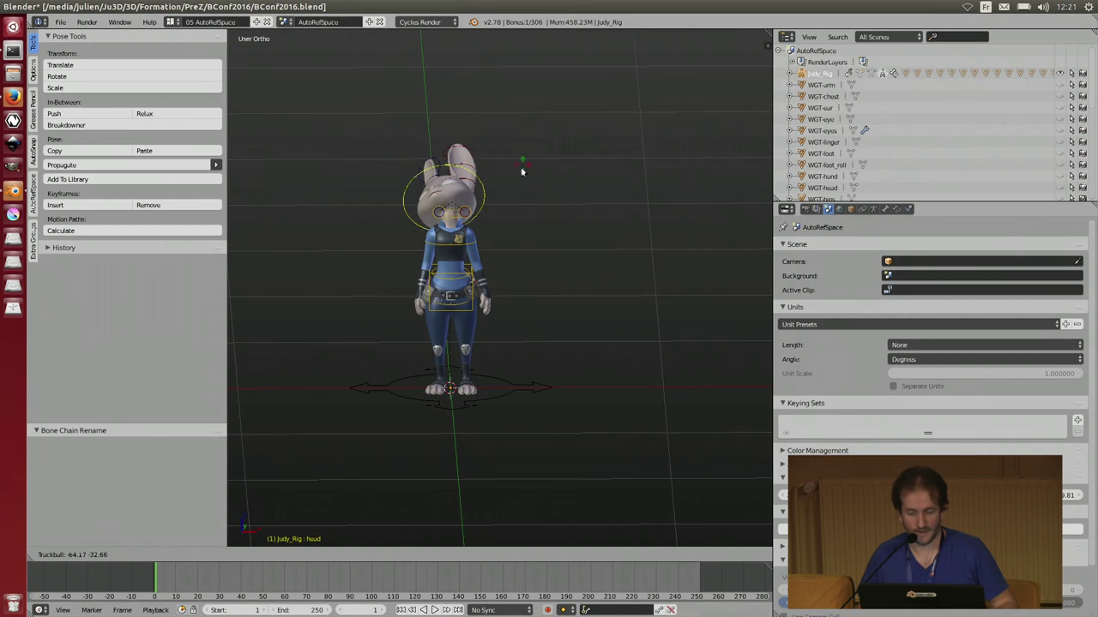
click(527, 245)
scroll(526, 245, up, 2)
middle_drag(527, 245, 481, 219)
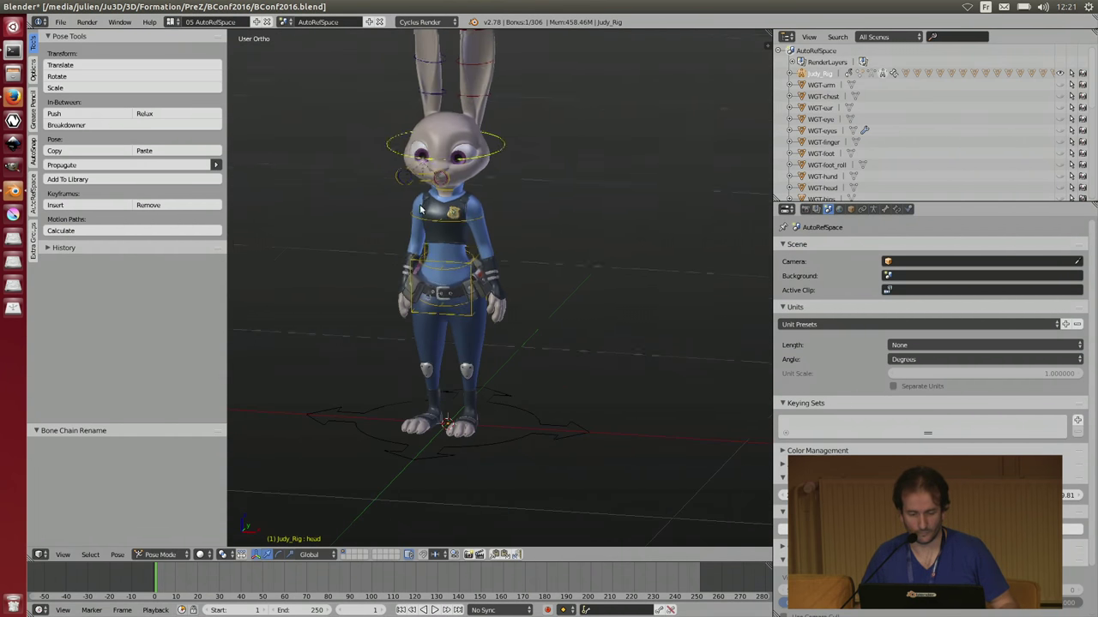
- Point out the eyes control, reselect the head control and try a trackball rotation, cancelling it
right_click(412, 177)
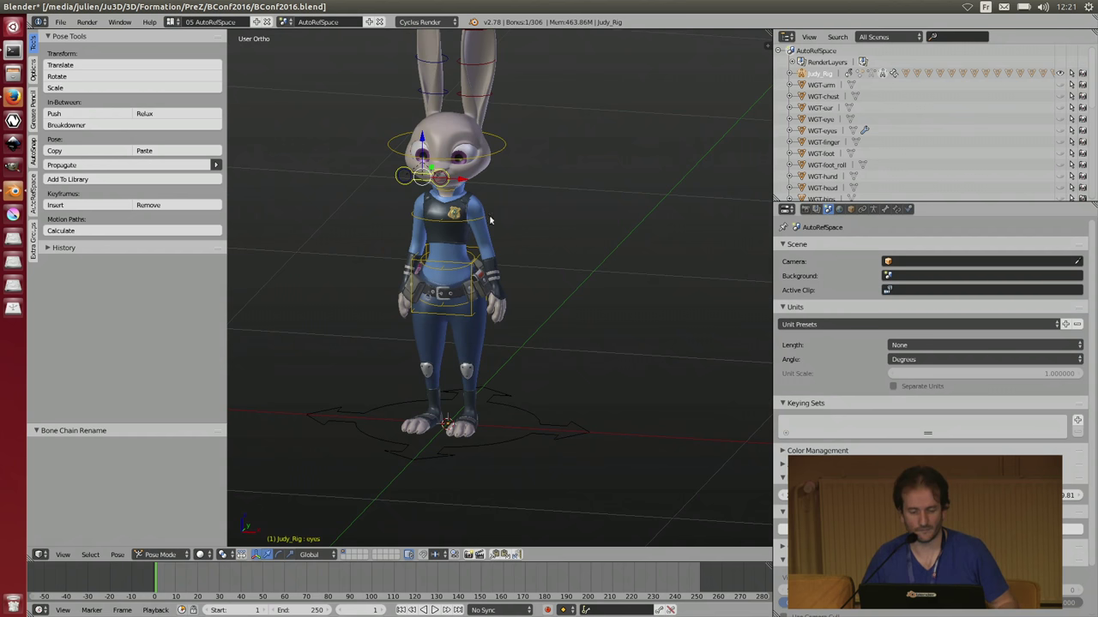
right_click(507, 153)
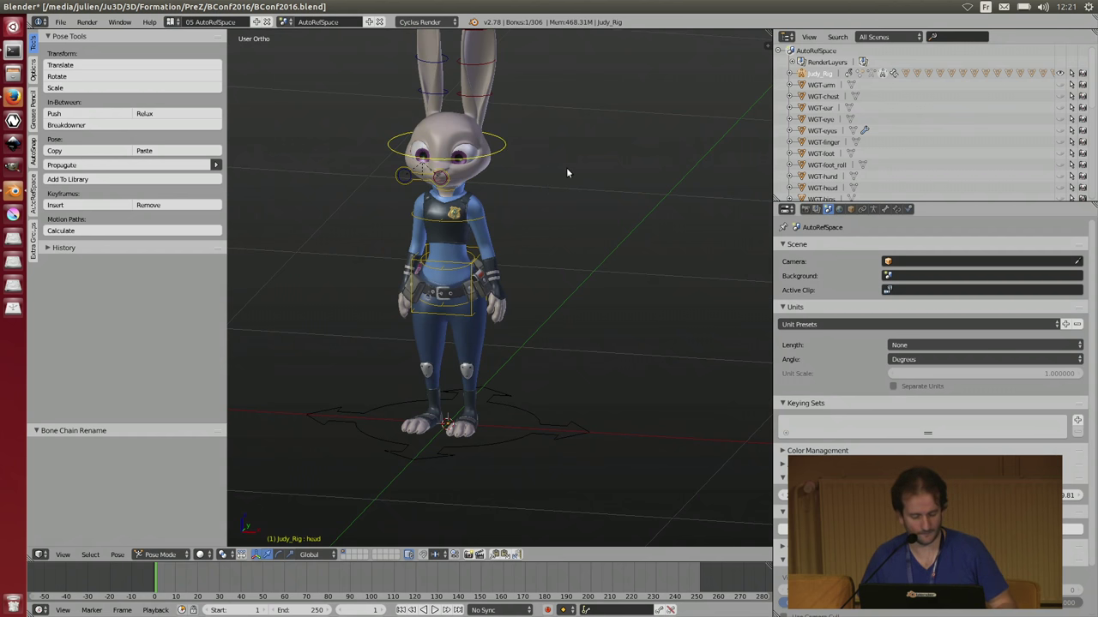
key(r)
key(r)
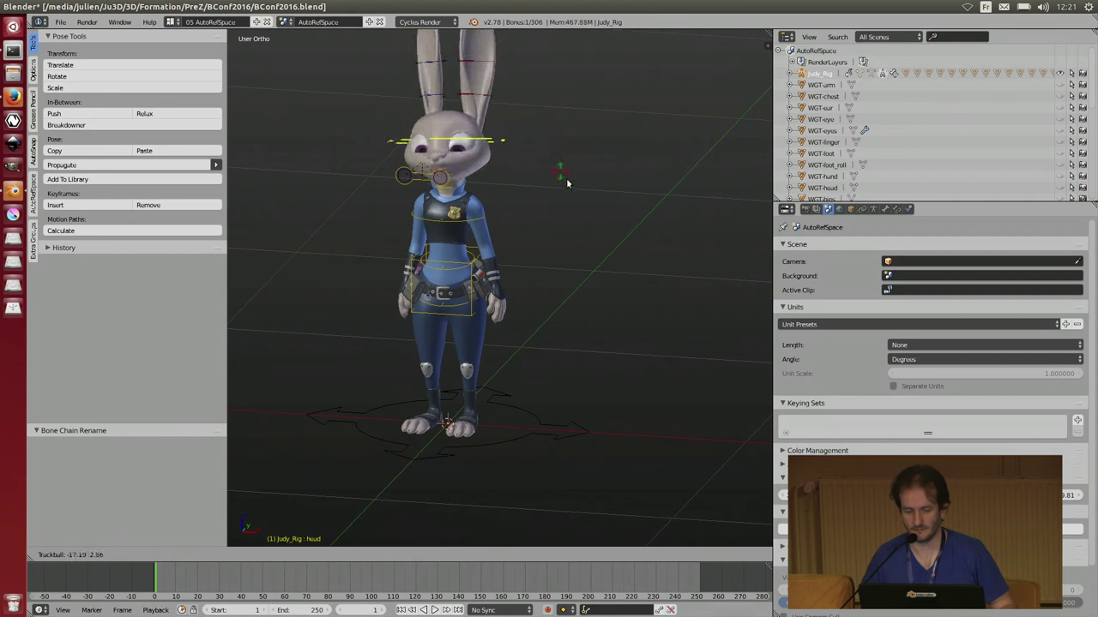
key(Escape)
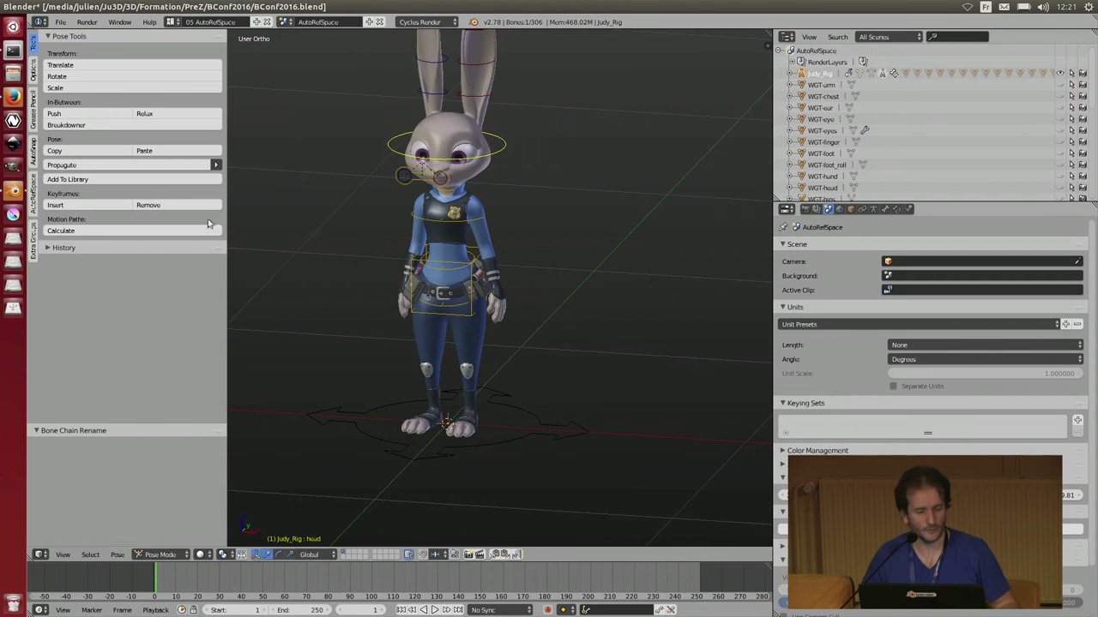
- Add an AutoRefSpace reference system for the eyes control, with the root, torso and head controls as its reference bones
click(32, 206)
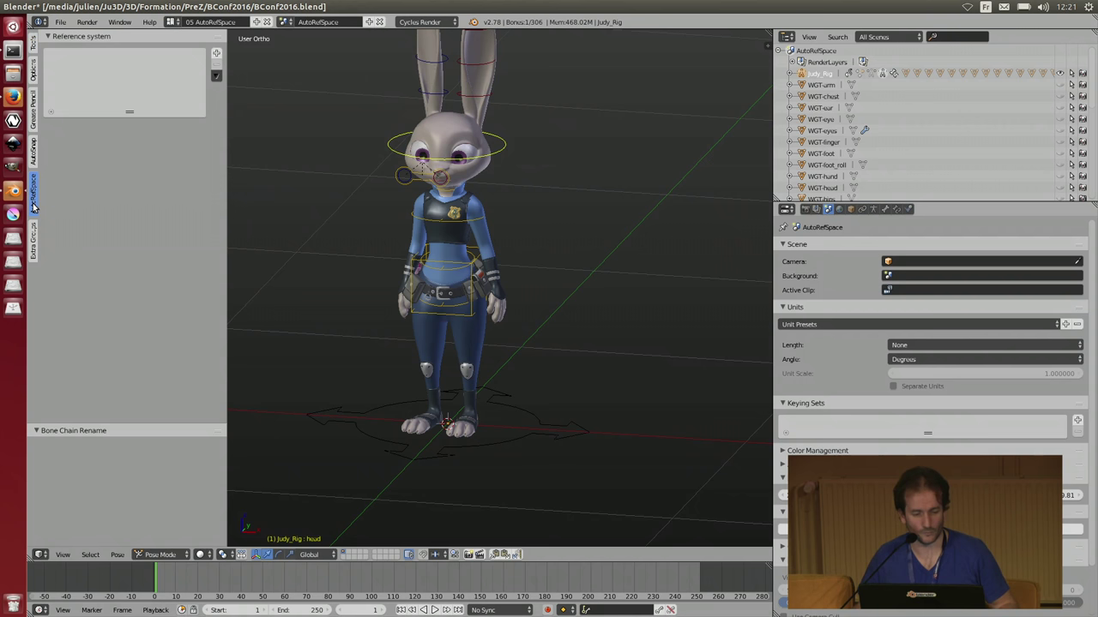
scroll(521, 291, up, 1)
middle_drag(521, 240, 506, 275)
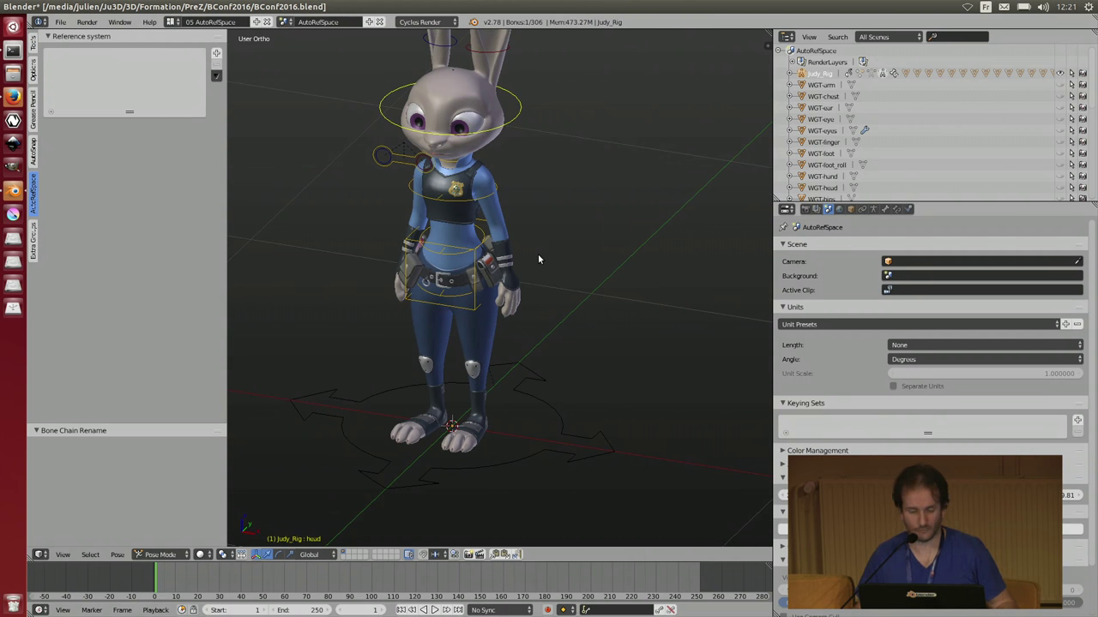
right_click(545, 408)
shift+right_click(468, 308)
shift+right_click(507, 128)
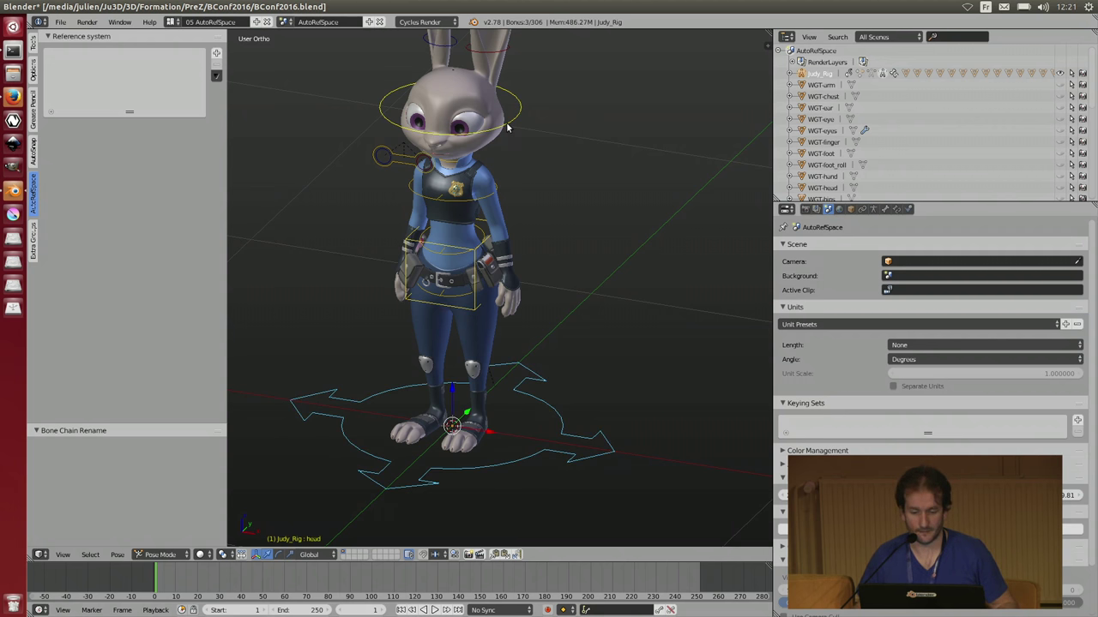
shift+right_click(407, 168)
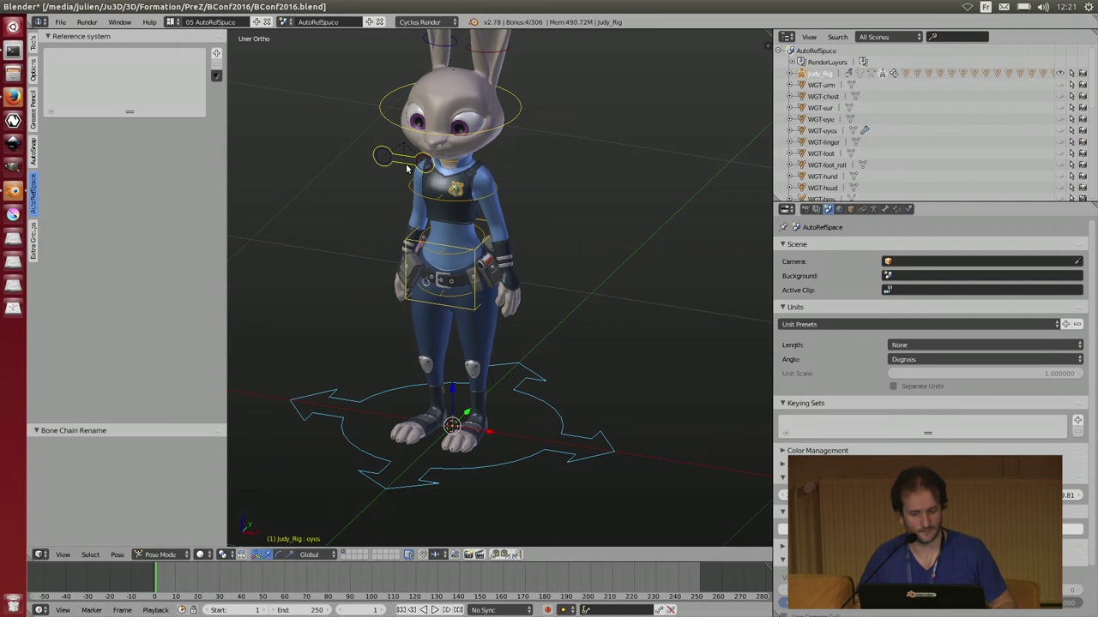
click(217, 53)
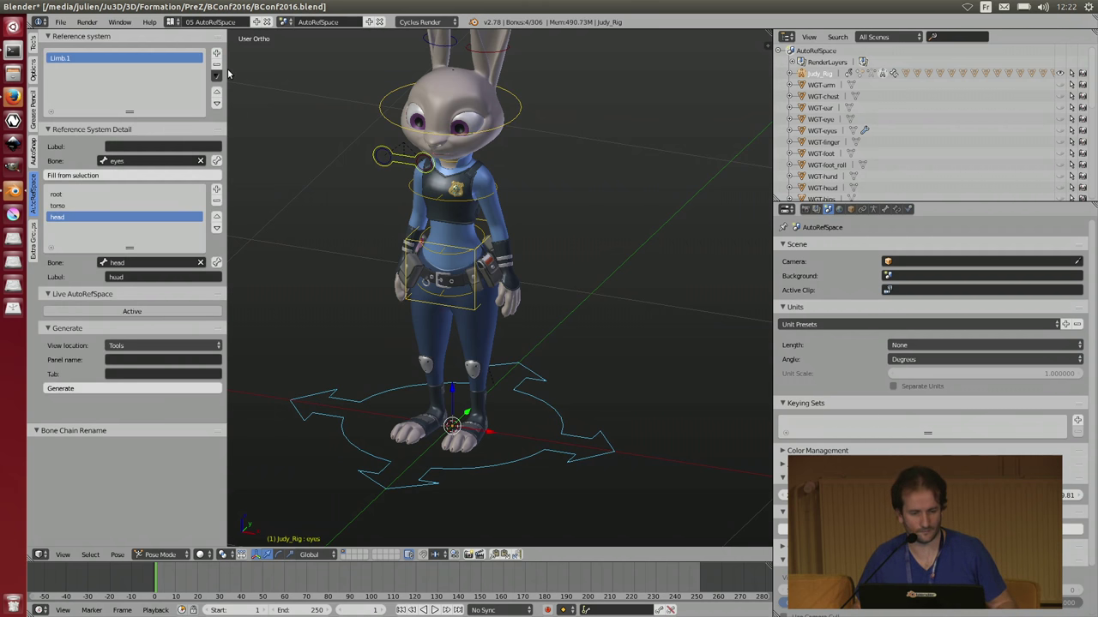
- Widen the reference system settings and label the root reference bone WORLD
drag(226, 68, 302, 58)
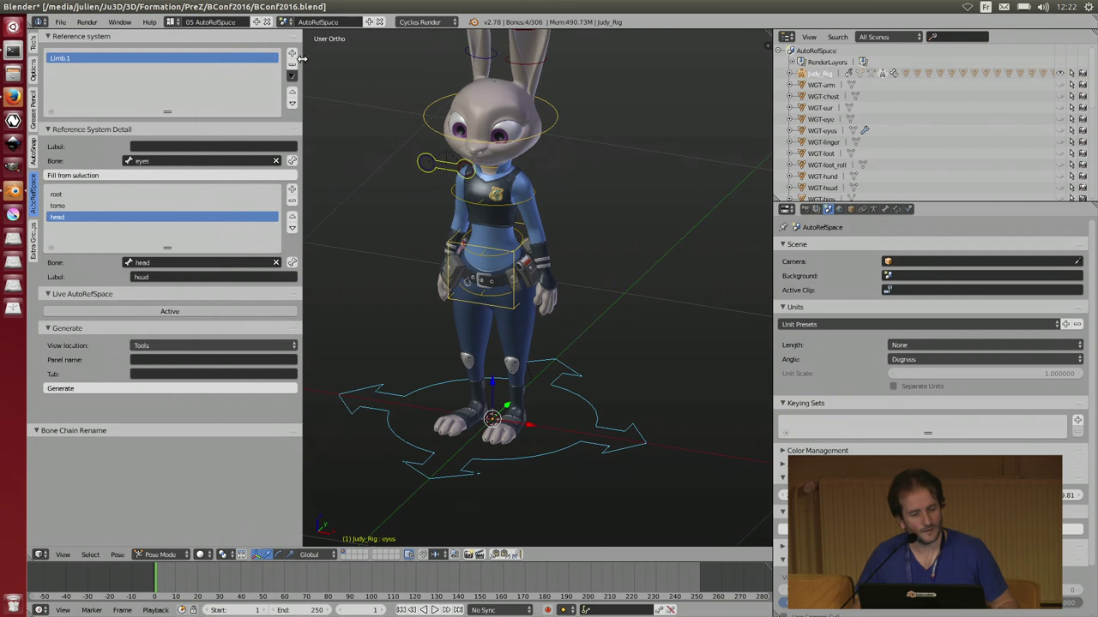
click(129, 194)
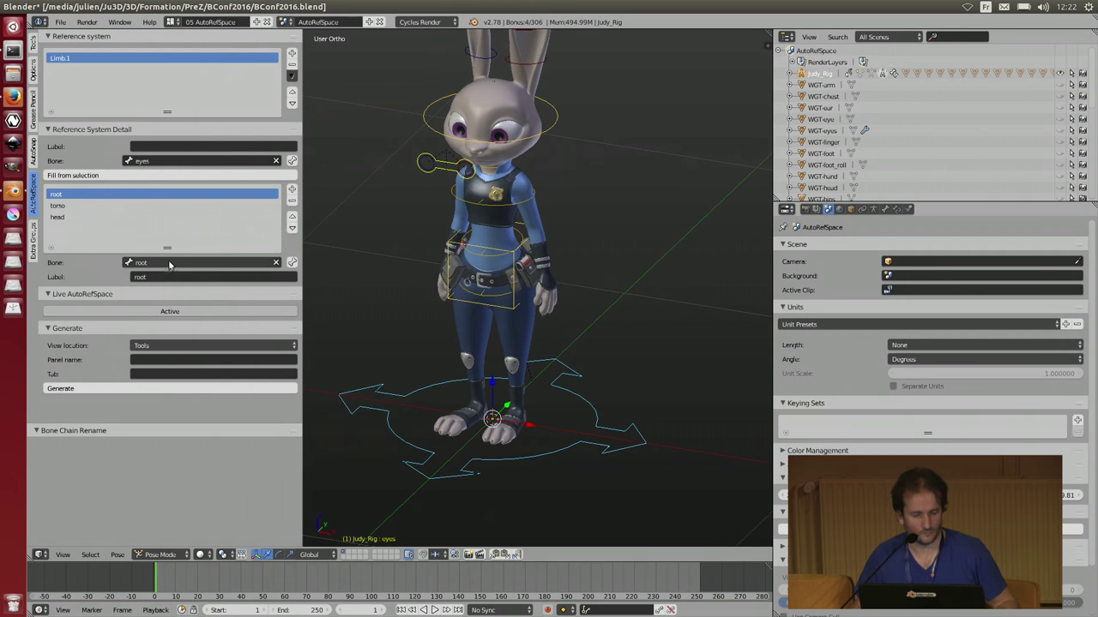
click(179, 277)
text(woRLD)
key(Return)
- Label the torso reference bone BODY
click(124, 205)
click(171, 275)
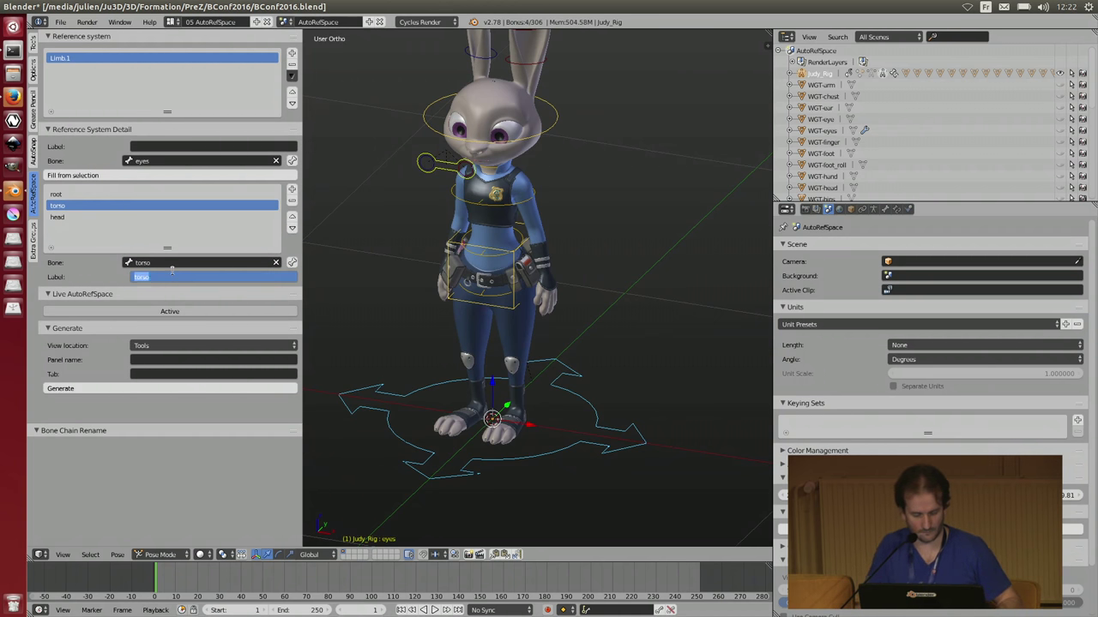
key(Return)
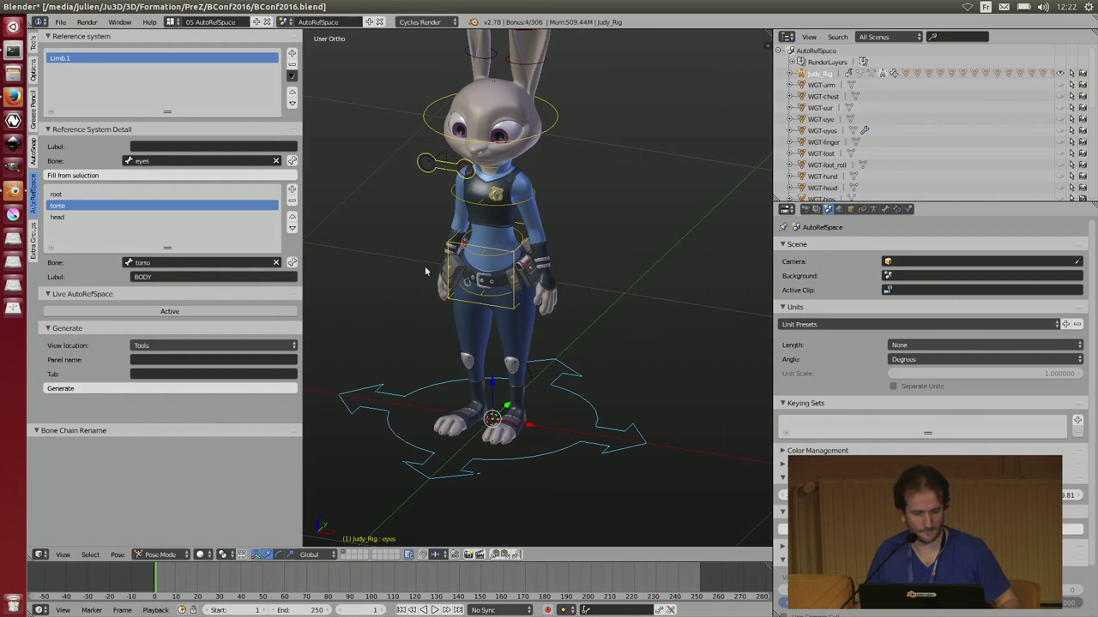
- Label the head reference bone HEAD and activate the live AutoRefSpace
click(146, 217)
click(167, 277)
text(HEAD)
key(Return)
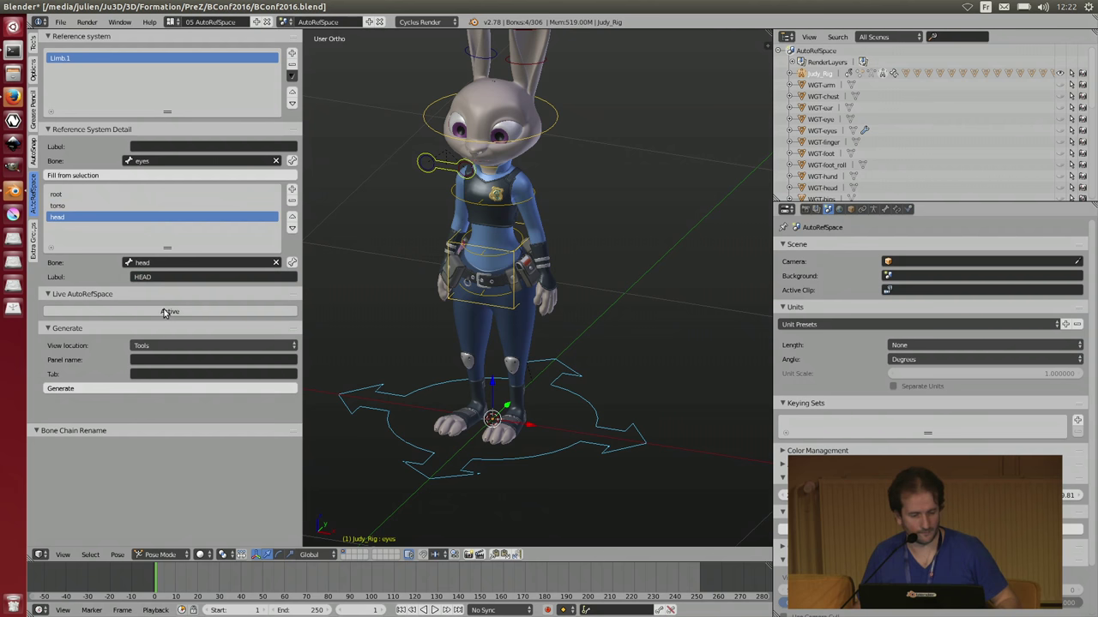
click(166, 312)
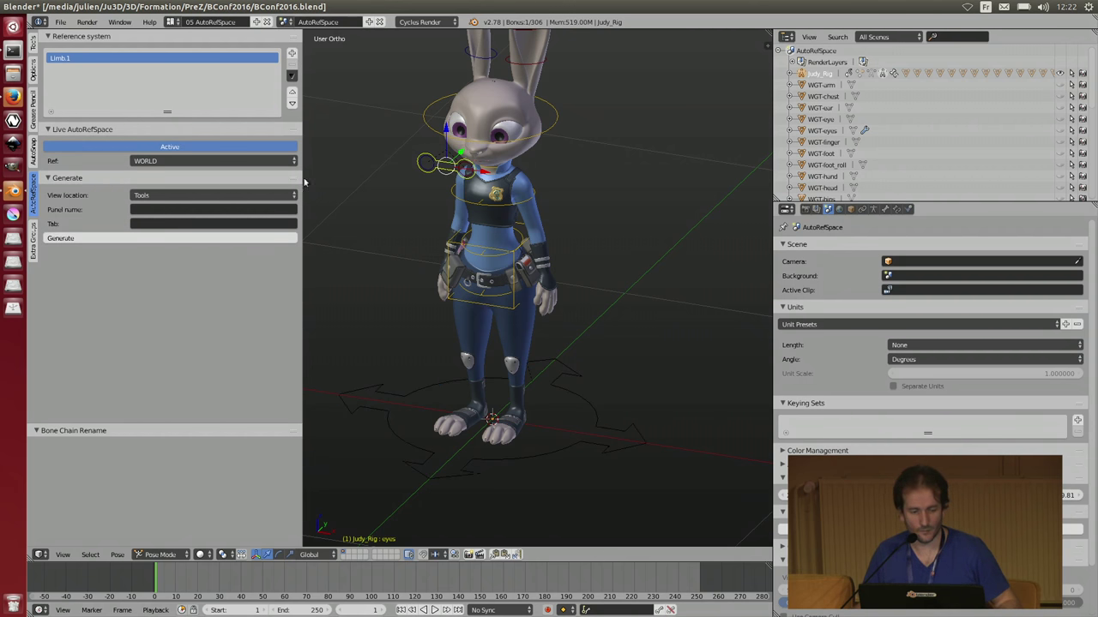
- Set the live reference space to HEAD and try a trackball rotation of the head control
right_click(540, 137)
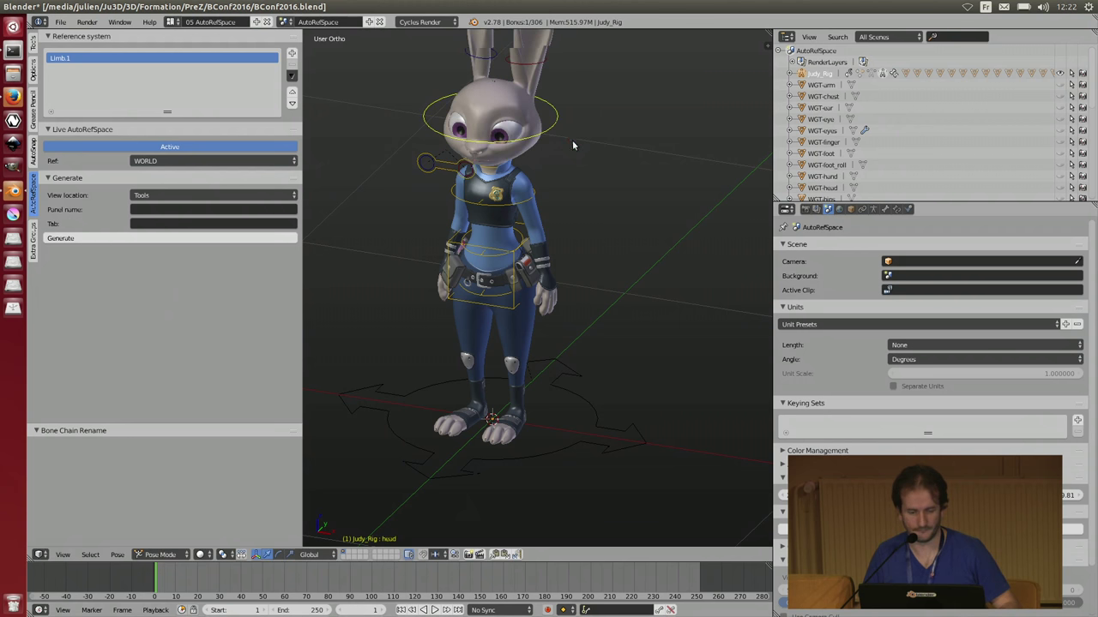
click(274, 161)
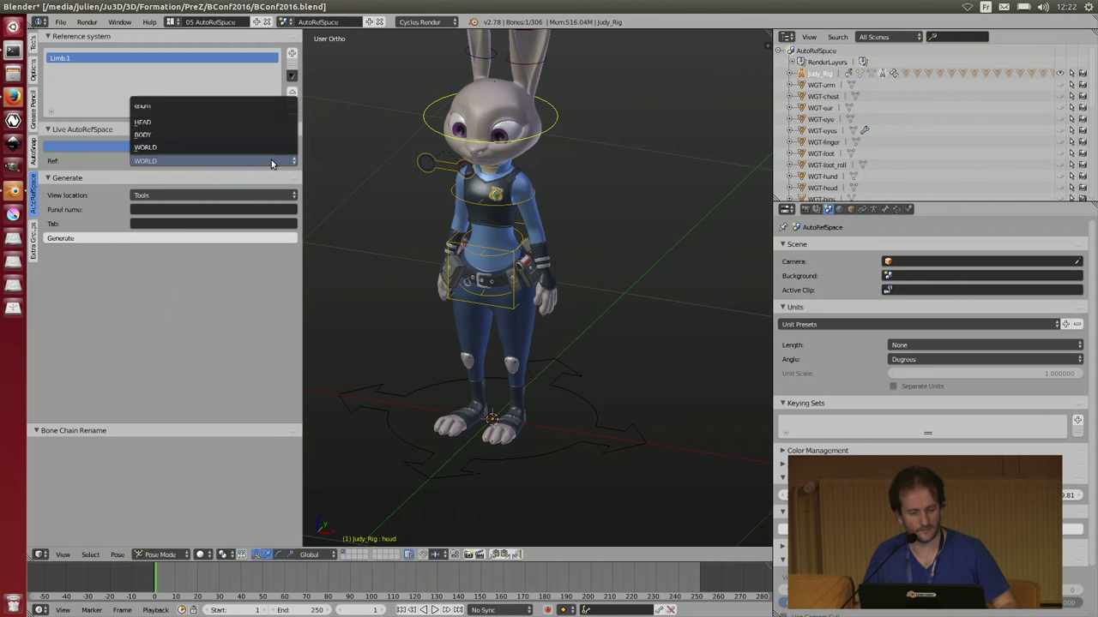
click(246, 122)
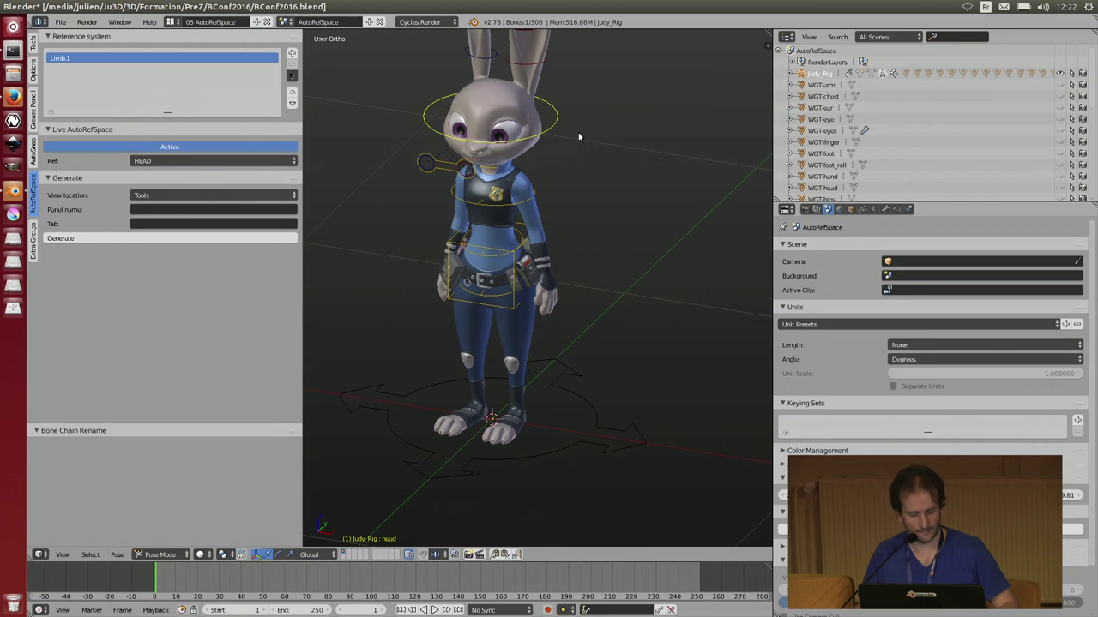
key(r)
key(r)
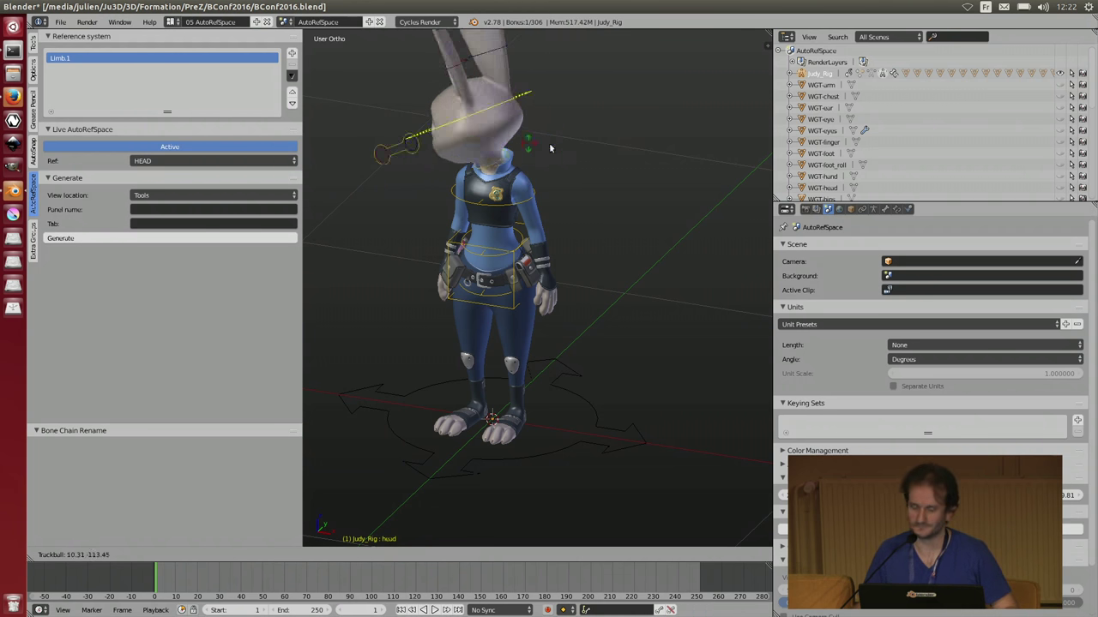
right_click(566, 151)
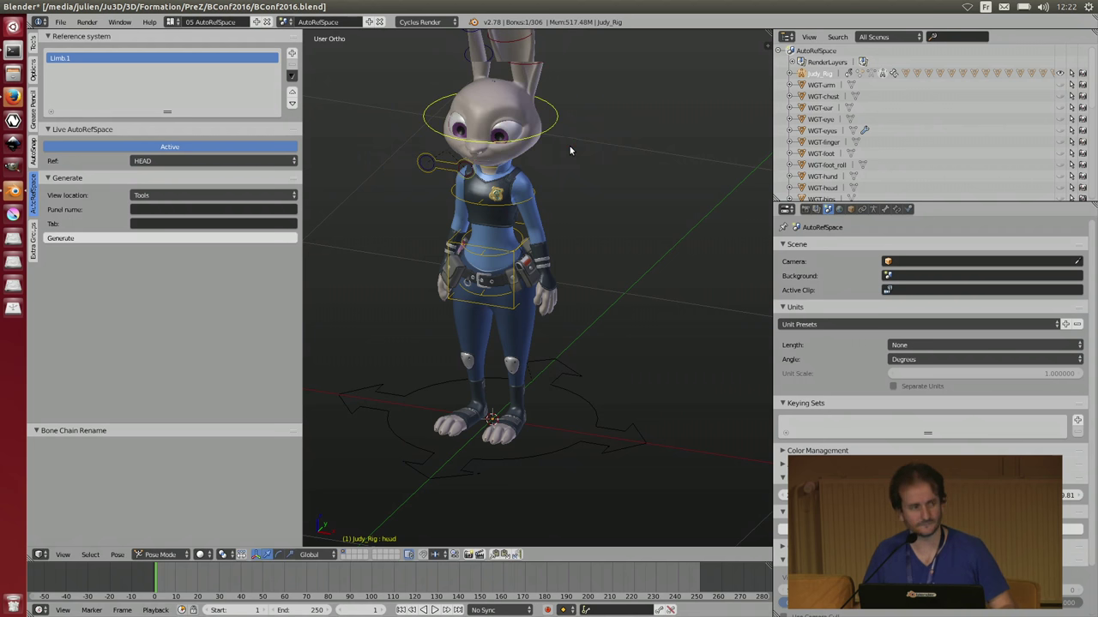
- Set the live reference space to BODY and try a trackball rotation of the head control
click(270, 161)
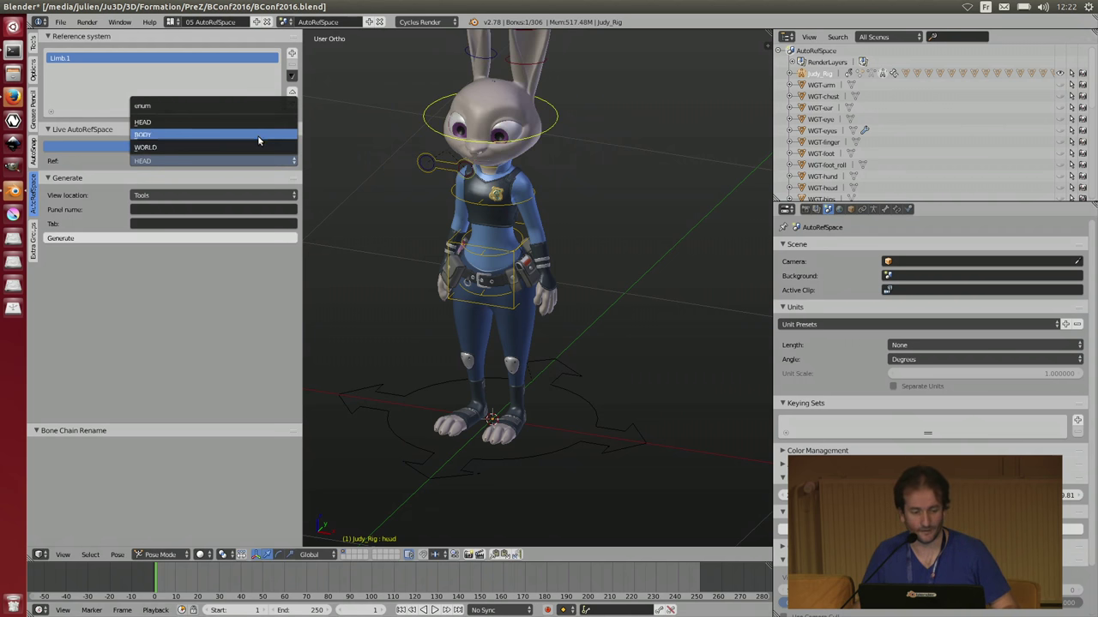
click(256, 135)
key(r)
key(r)
key(Escape)
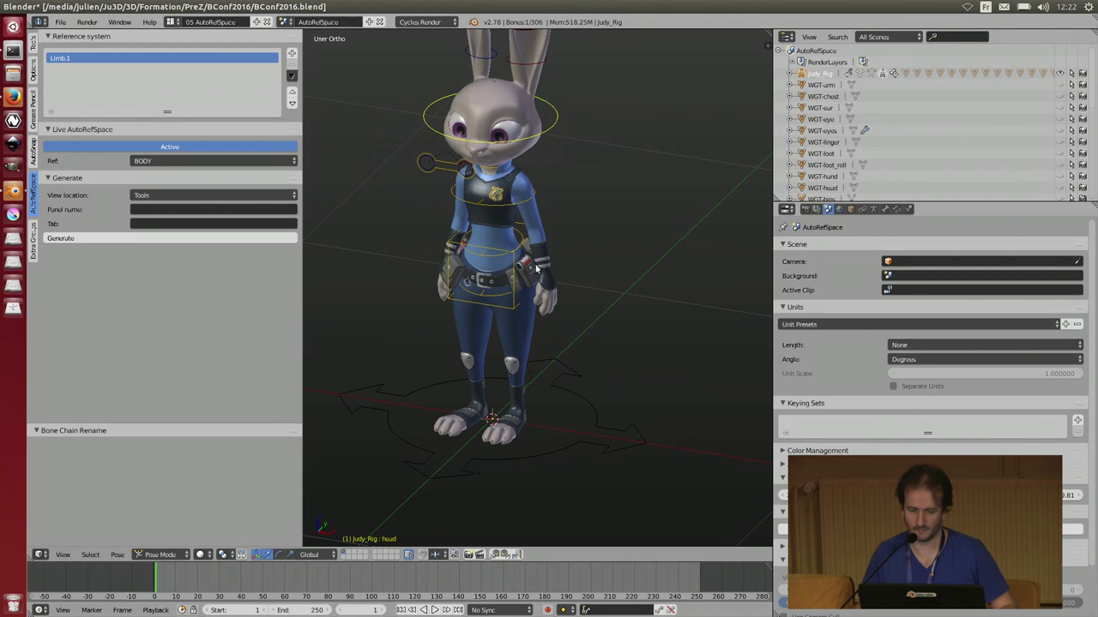
- Select the torso control and try a trackball rotation with the BODY reference space
right_click(515, 258)
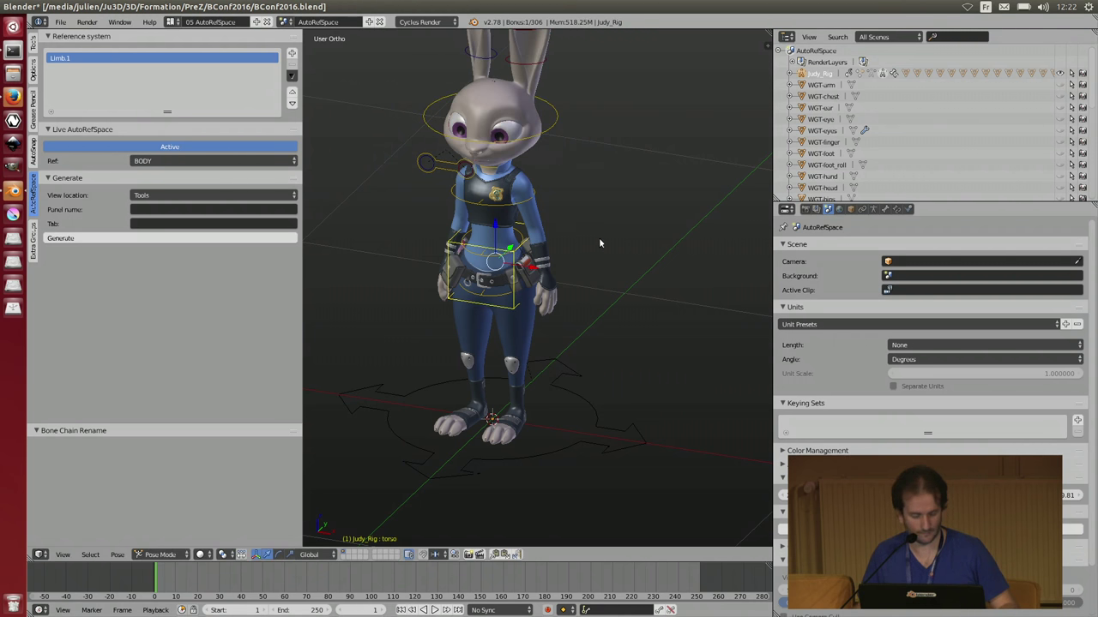
key(r)
key(r)
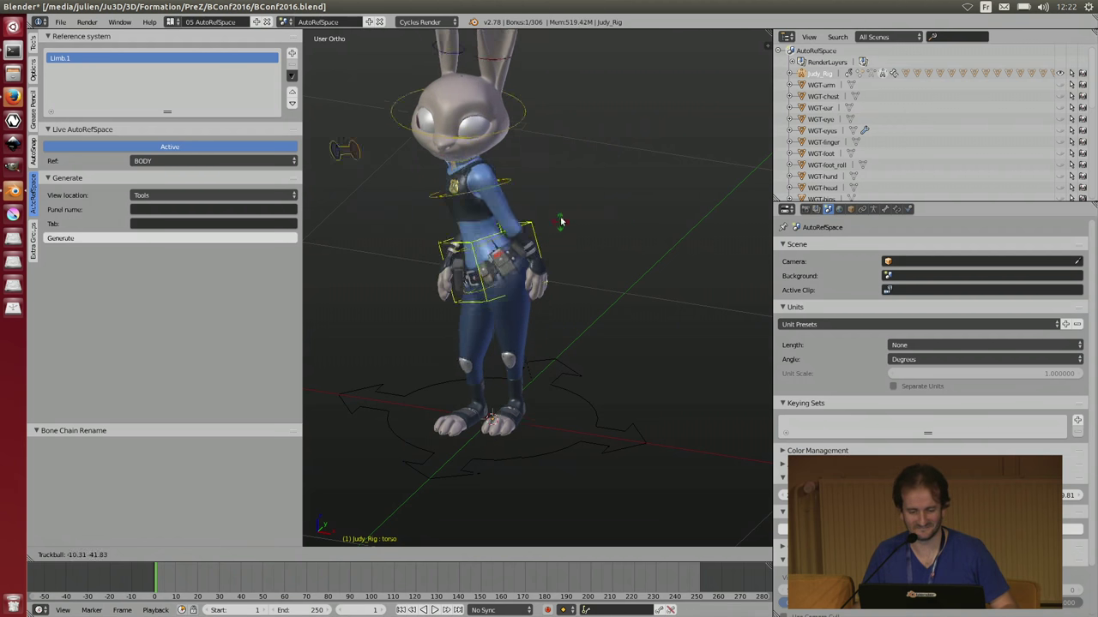
right_click(611, 249)
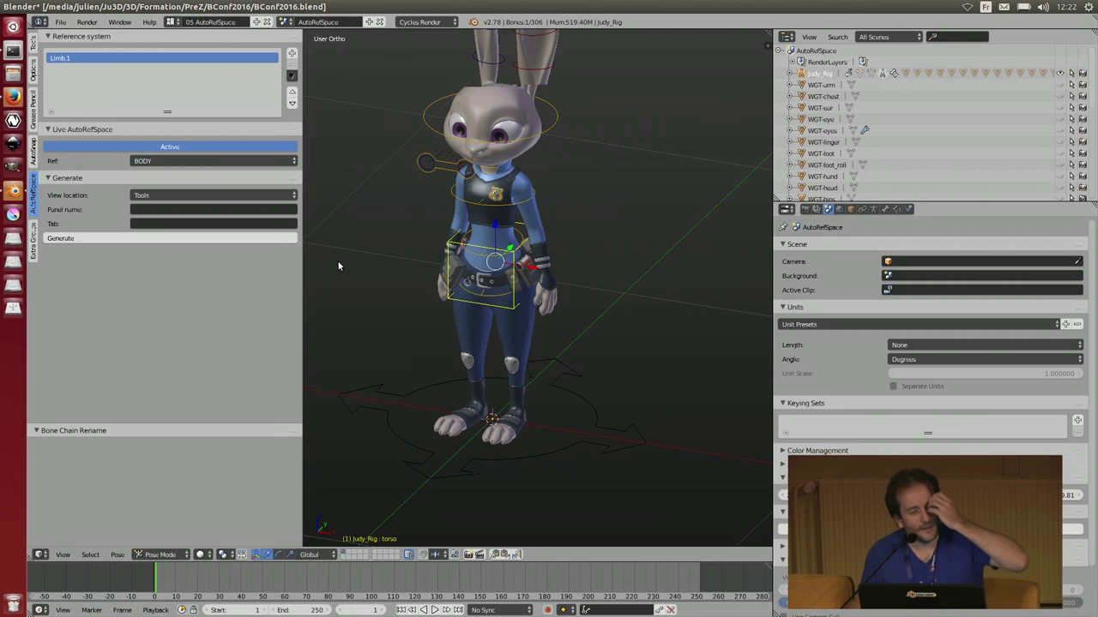
- Generate an interface panel named Test in a Tools tab named Test, and keyframe its RefSpace property at HEAD
click(223, 207)
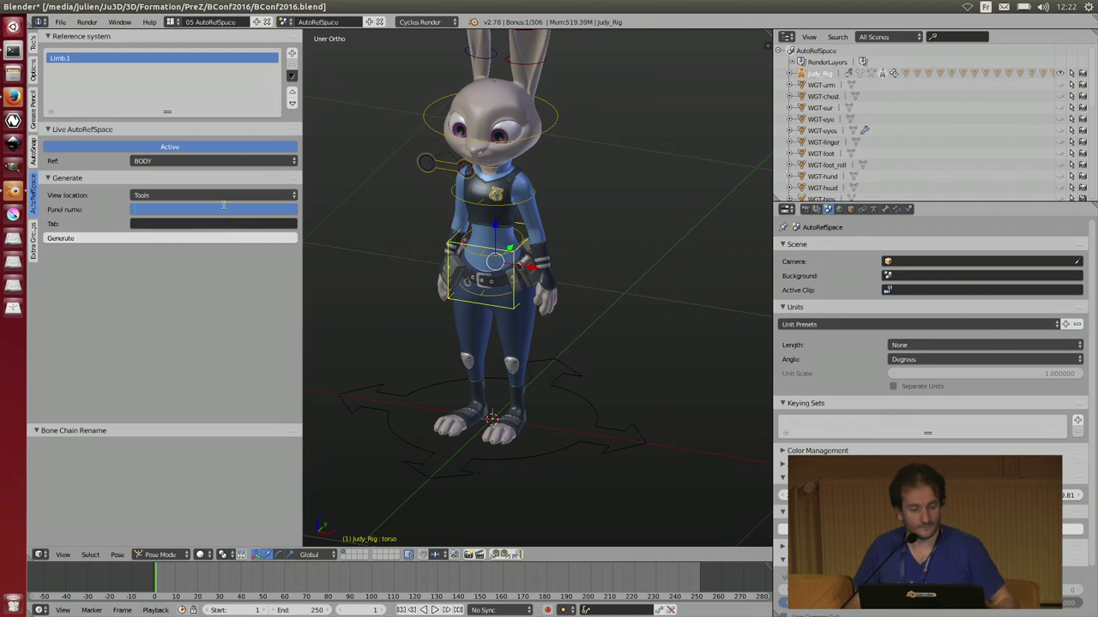
key(Escape)
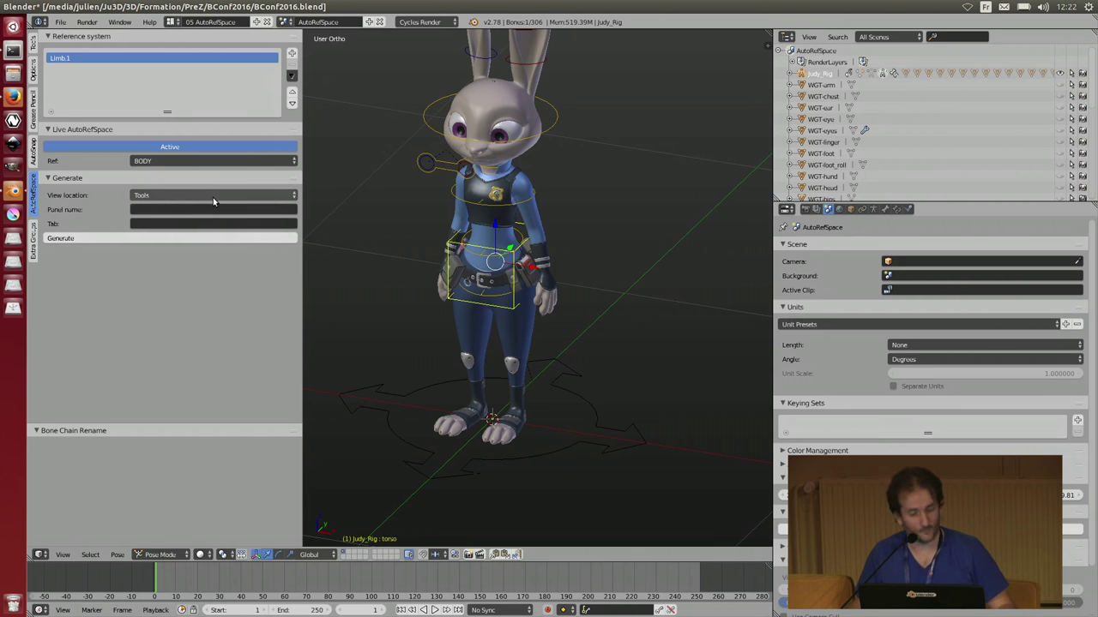
click(182, 210)
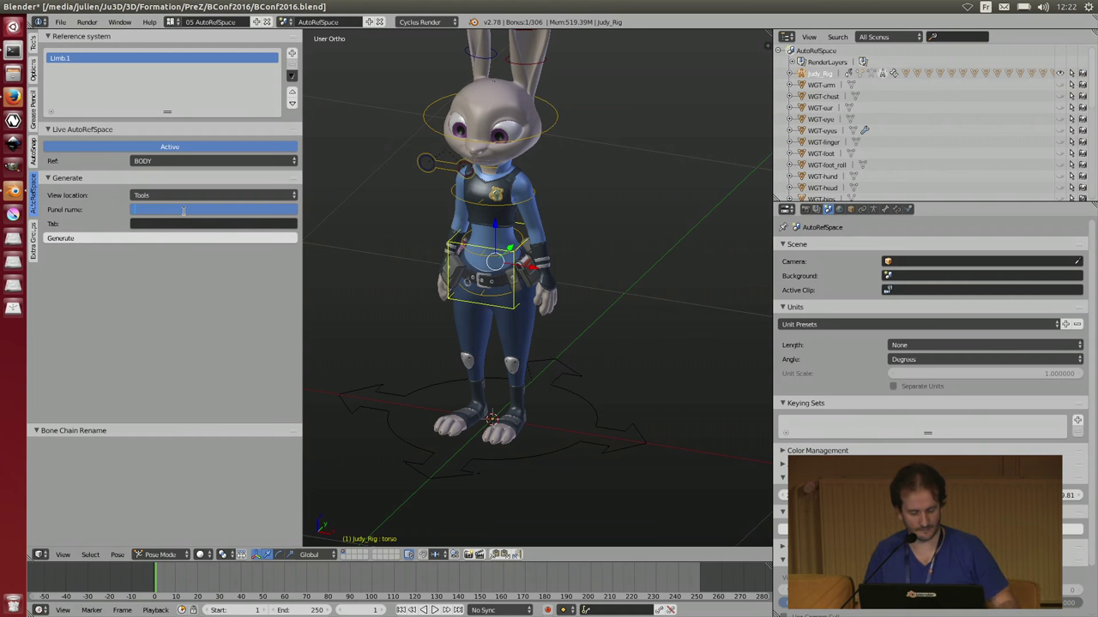
key(Tab)
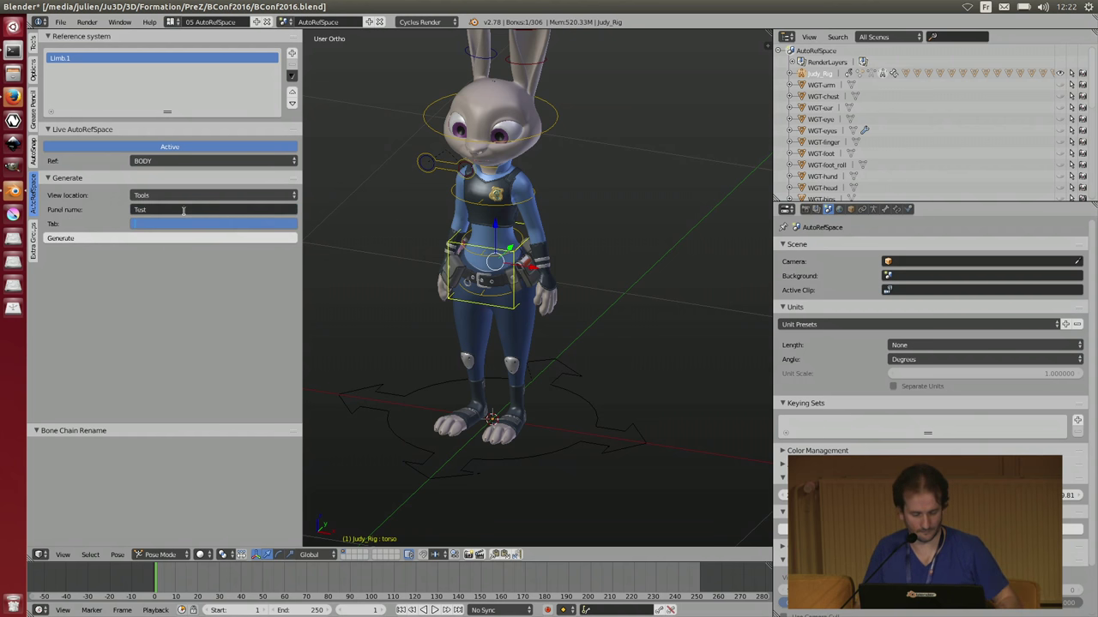
key(Return)
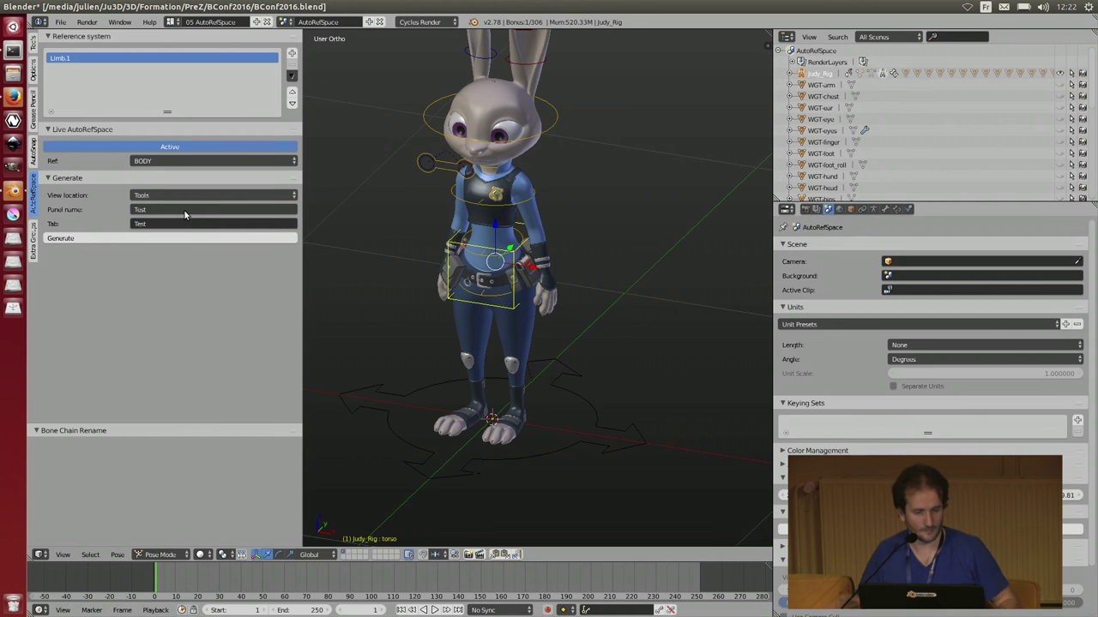
click(152, 242)
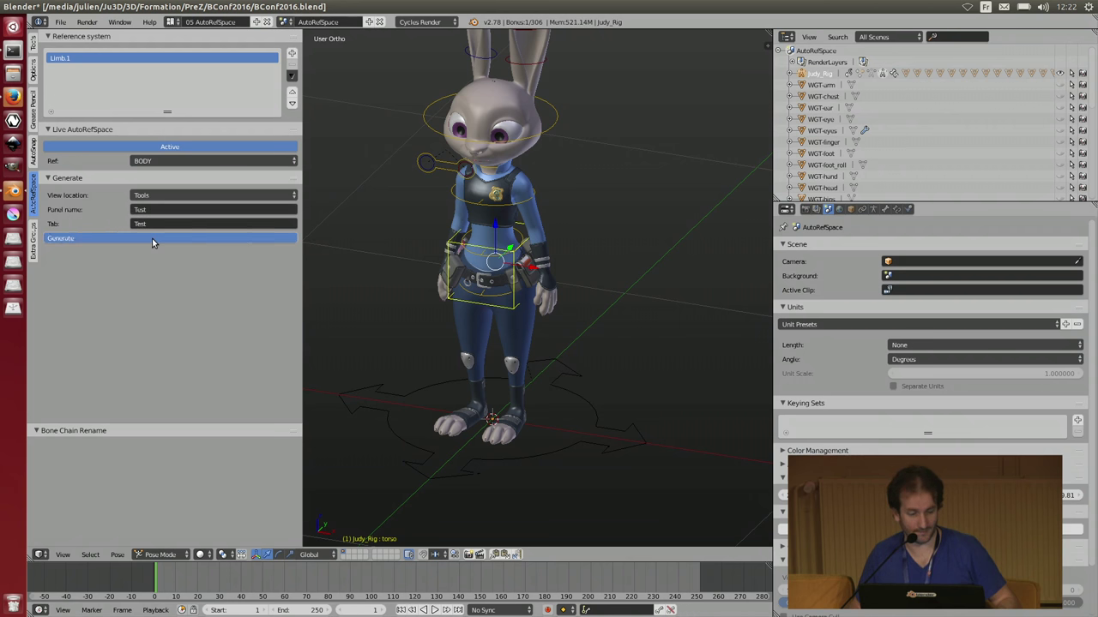
click(34, 278)
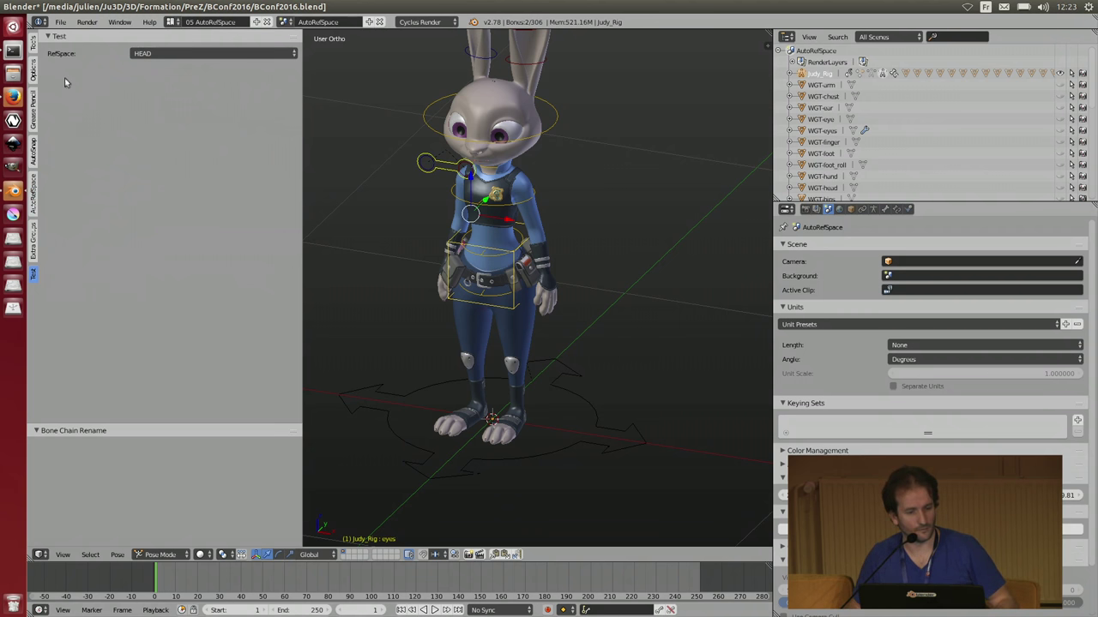
click(218, 56)
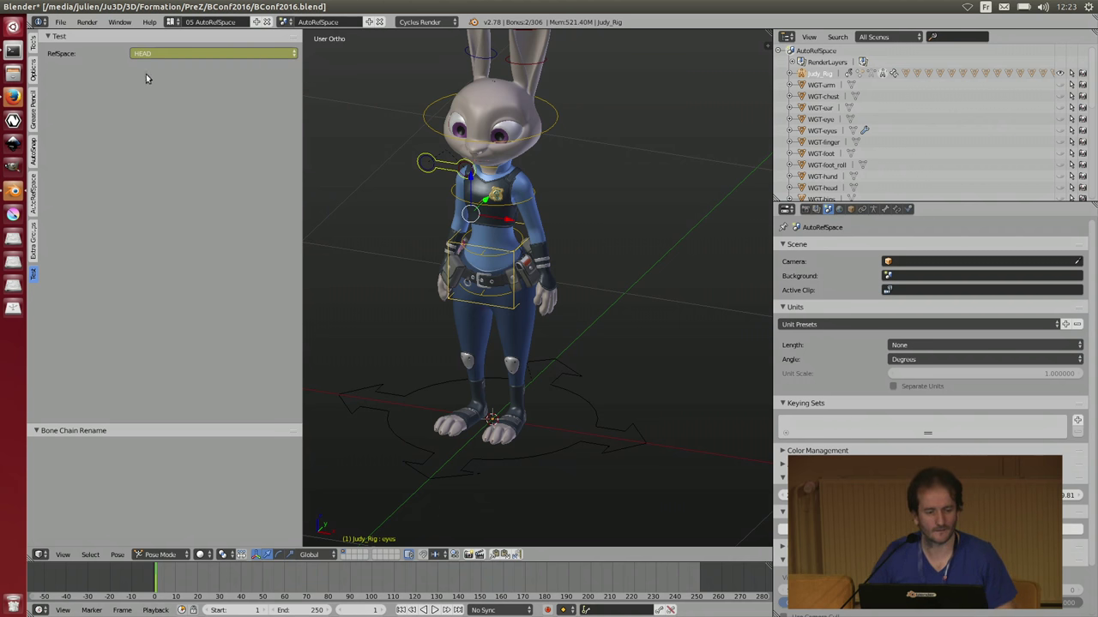
- Switch to the presentation in Firefox and advance to the Auto Snap slide
click(17, 191)
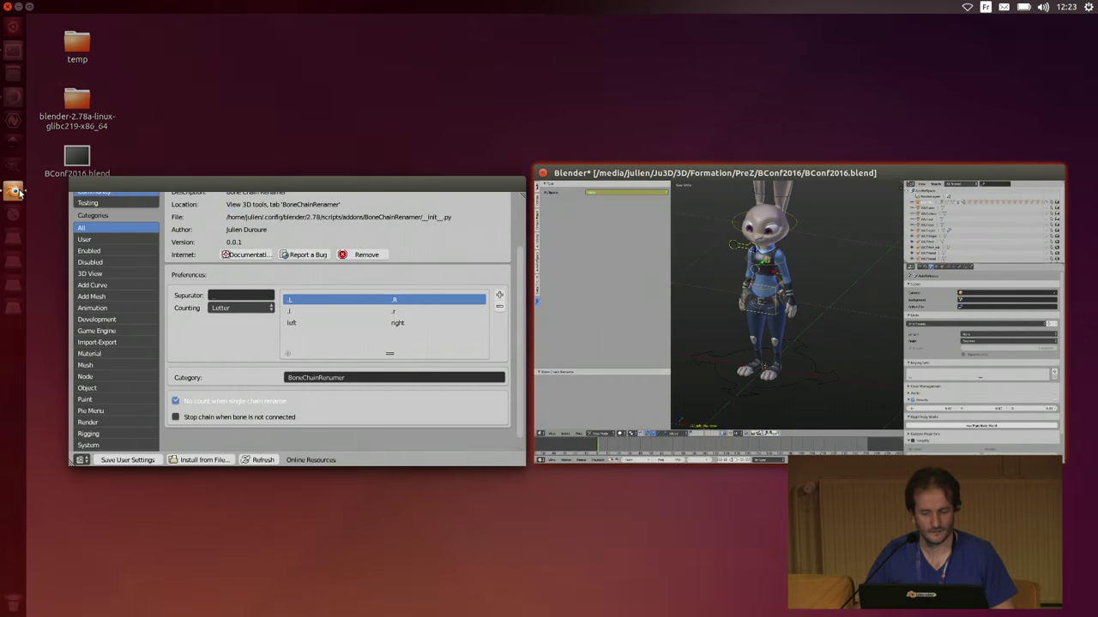
click(13, 97)
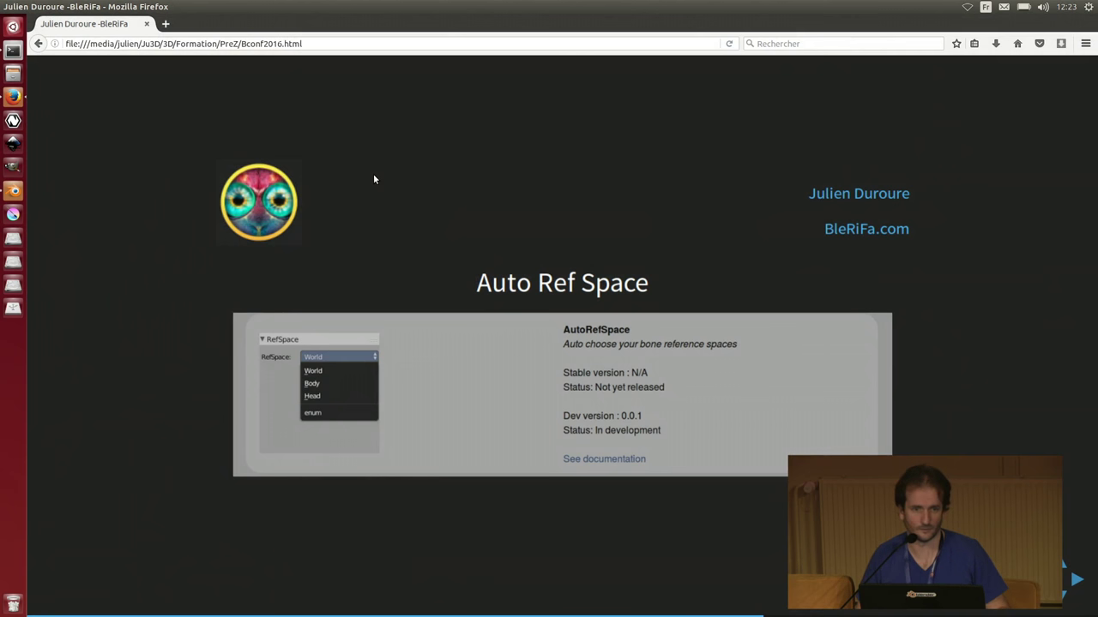
key(Right)
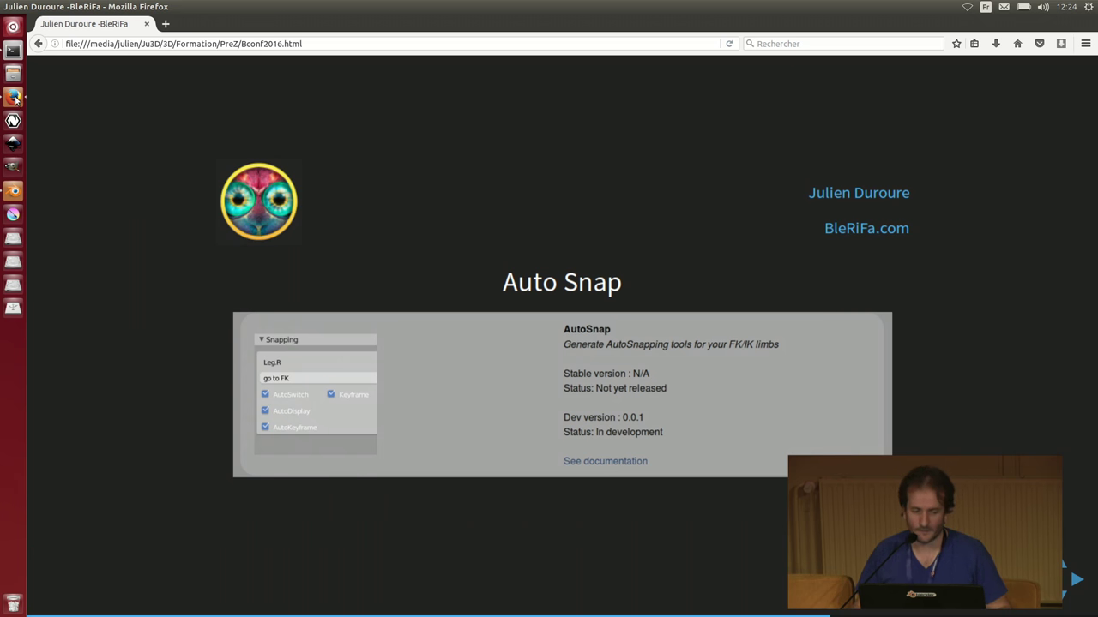
- Switch back to Blender and load the 06 AutoSnap screen layout
click(12, 195)
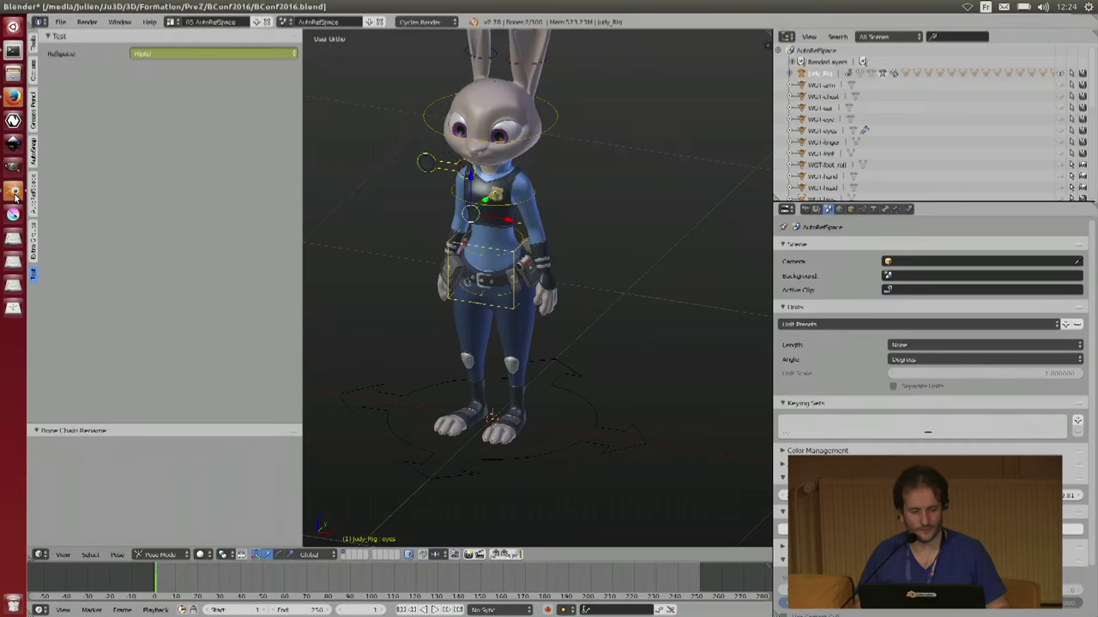
click(175, 21)
click(198, 93)
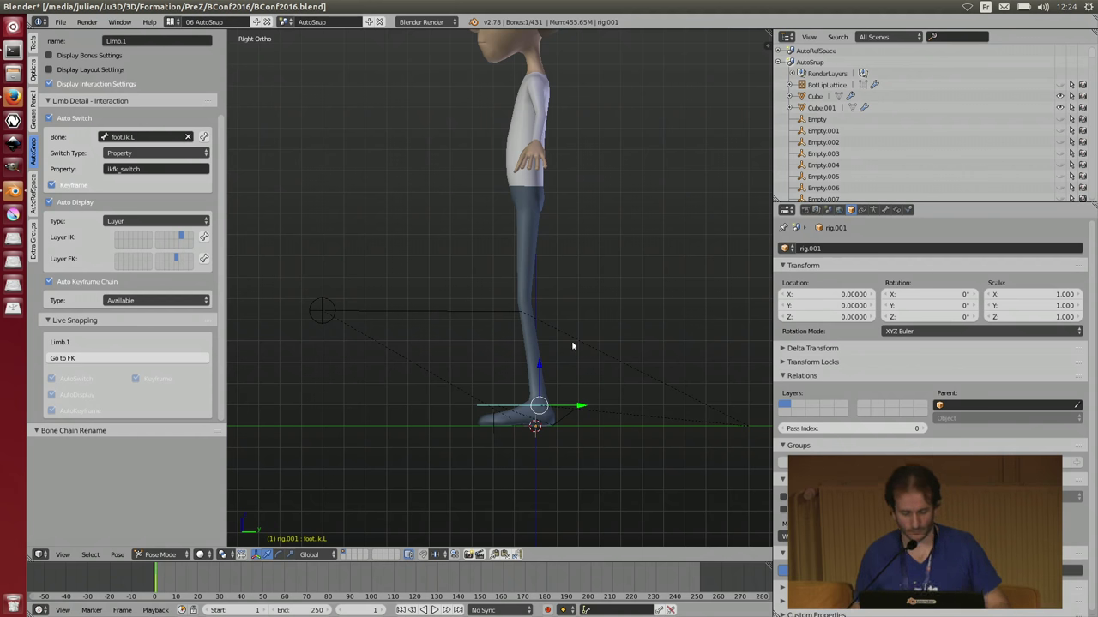
- Move the timeline to frame 10 and try rotating the left IK foot roll control
shift+middle_drag(571, 372, 573, 293)
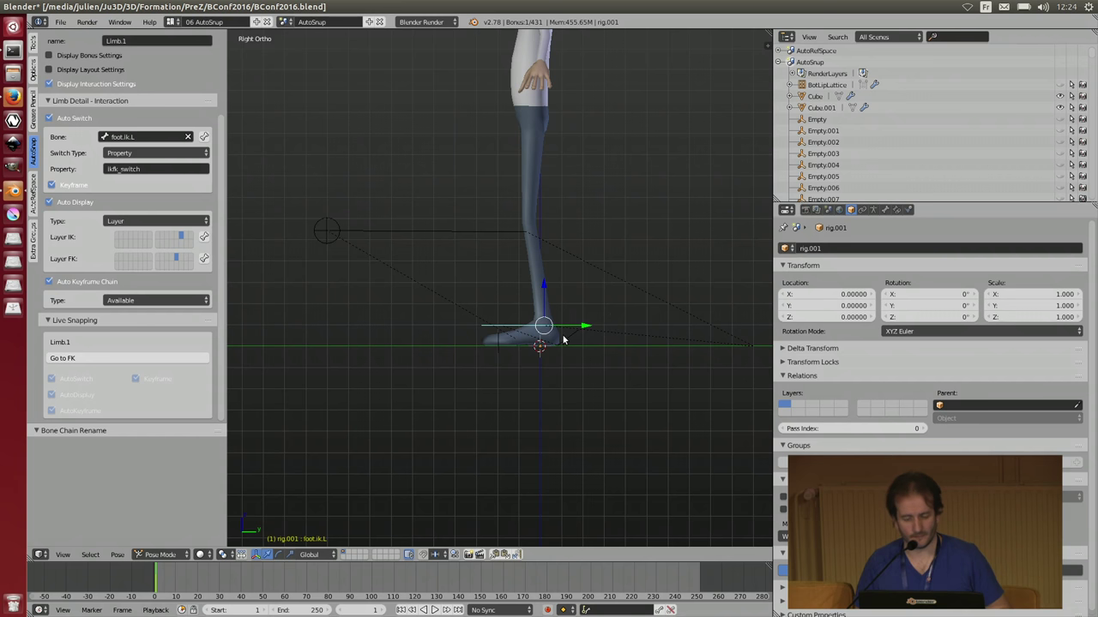
scroll(587, 362, up, 2)
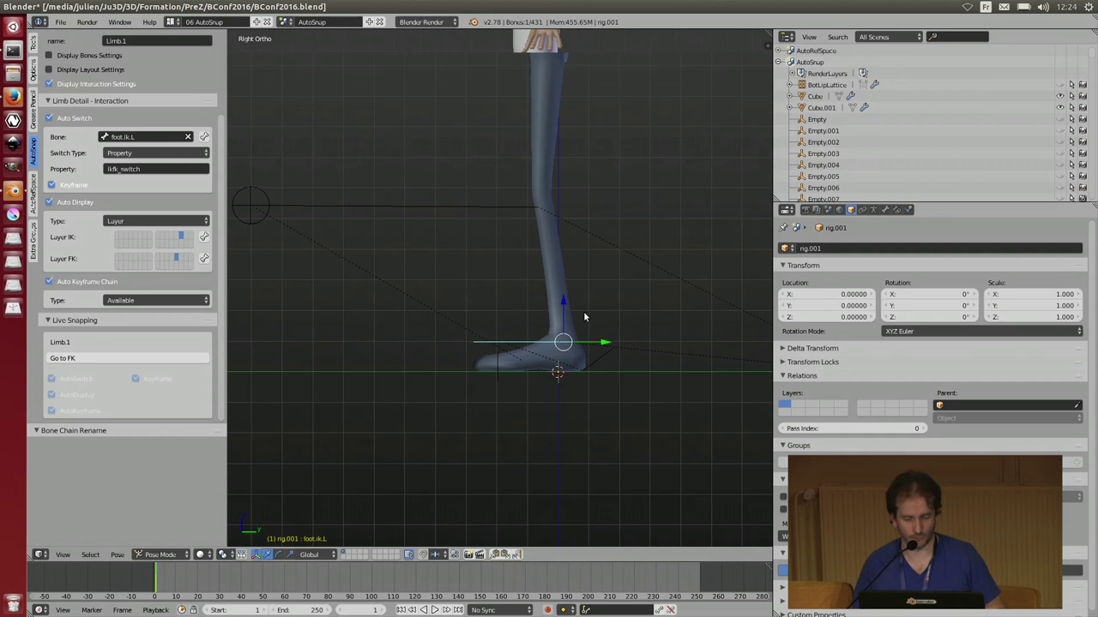
scroll(583, 315, down, 2)
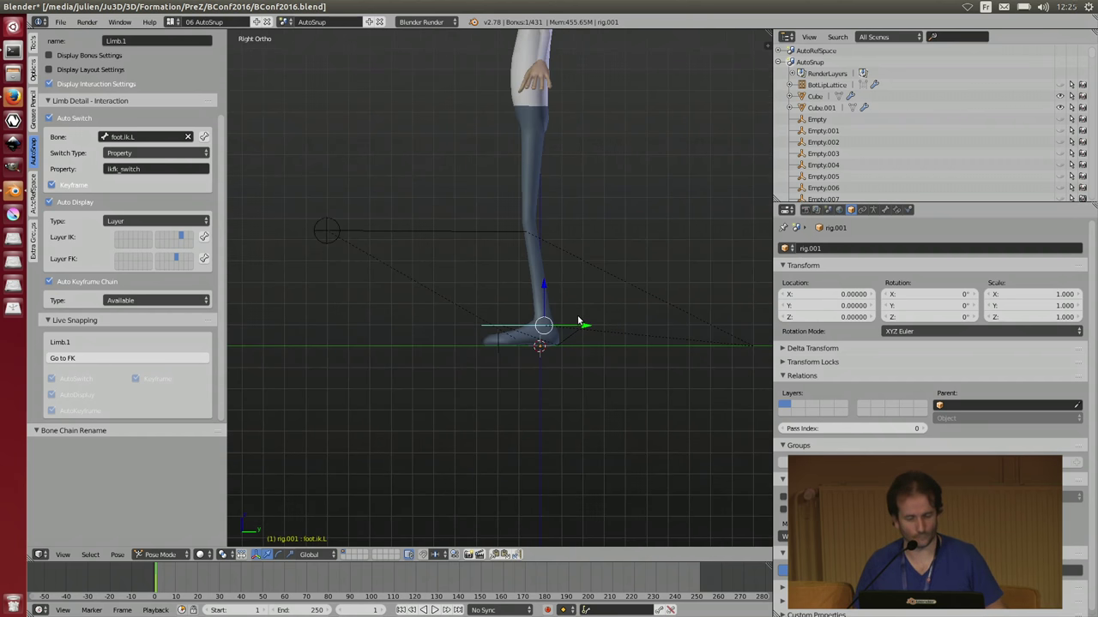
scroll(580, 322, up, 2)
scroll(547, 353, down, 2)
scroll(543, 353, up, 2)
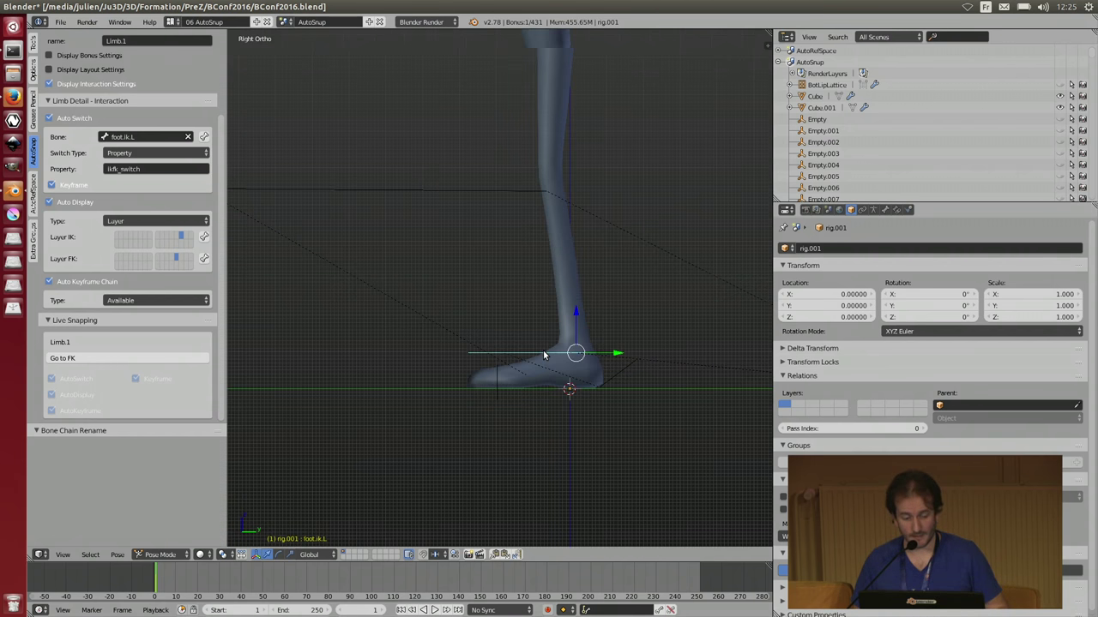
scroll(539, 330, down, 1)
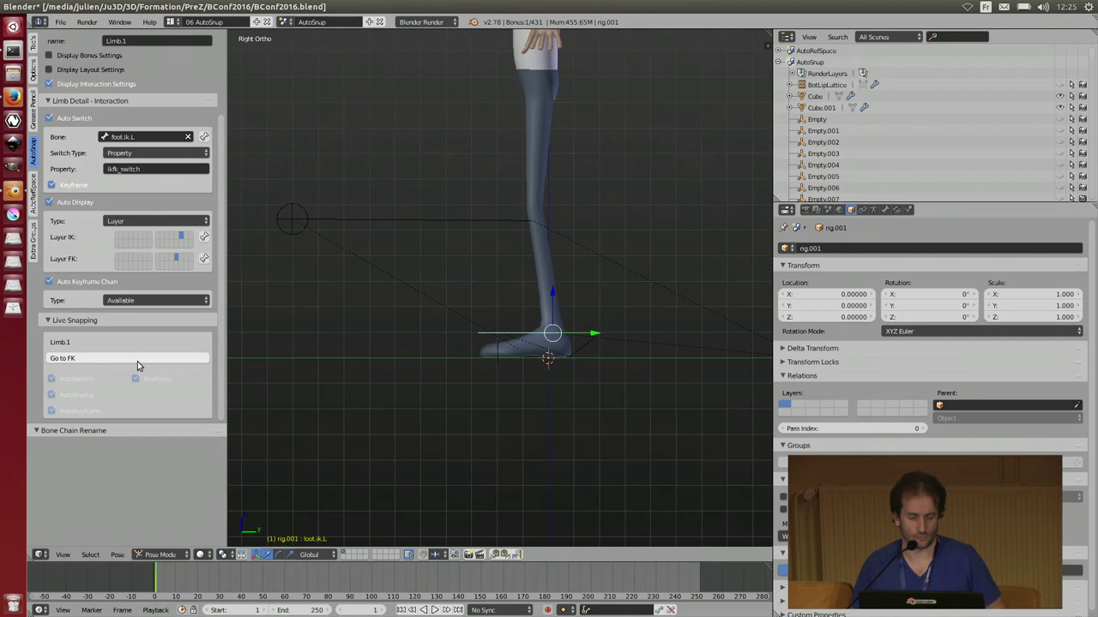
right_click(586, 348)
drag(159, 594, 176, 597)
key(r)
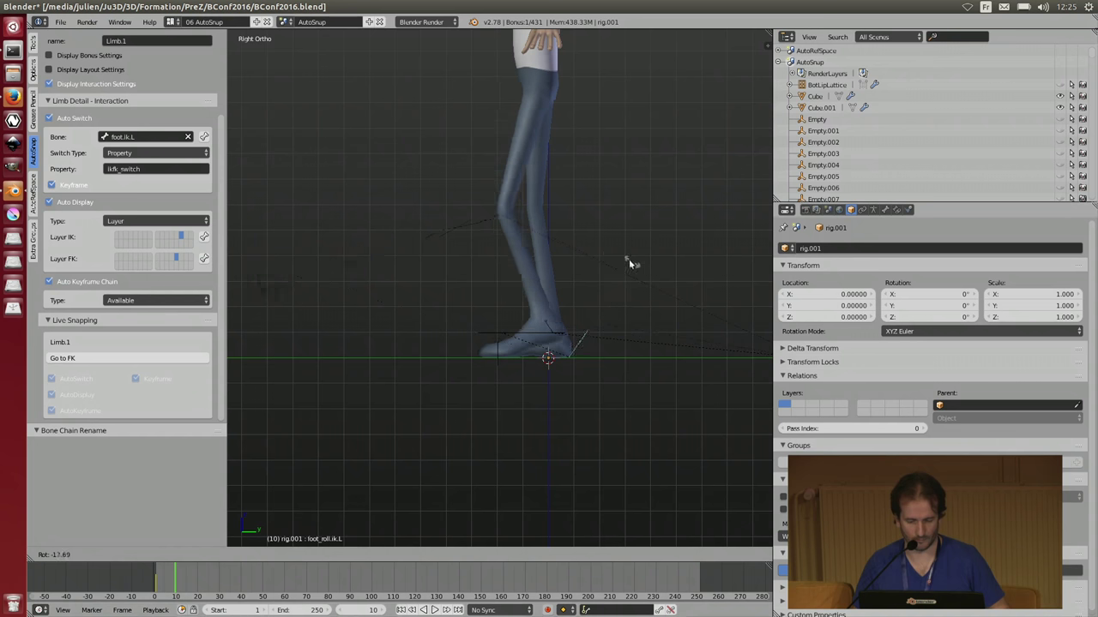
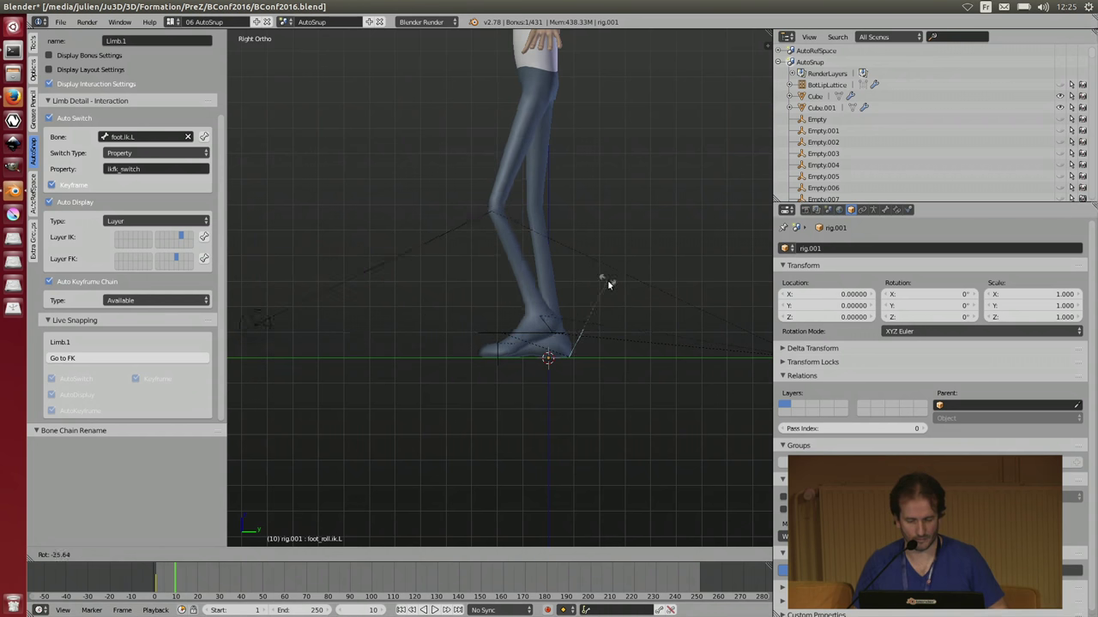
- Try moving the left IK foot control upward
right_click(540, 350)
key(g)
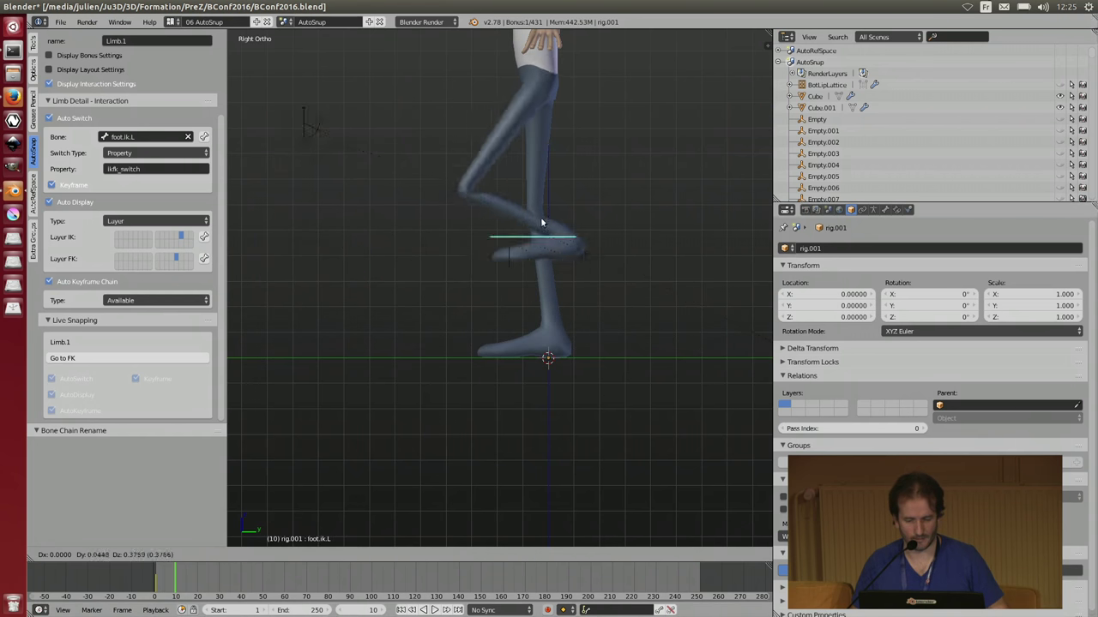
key(Escape)
- Rotate the left IK foot roll control by about -30° to lift the heel
right_click(586, 349)
key(r)
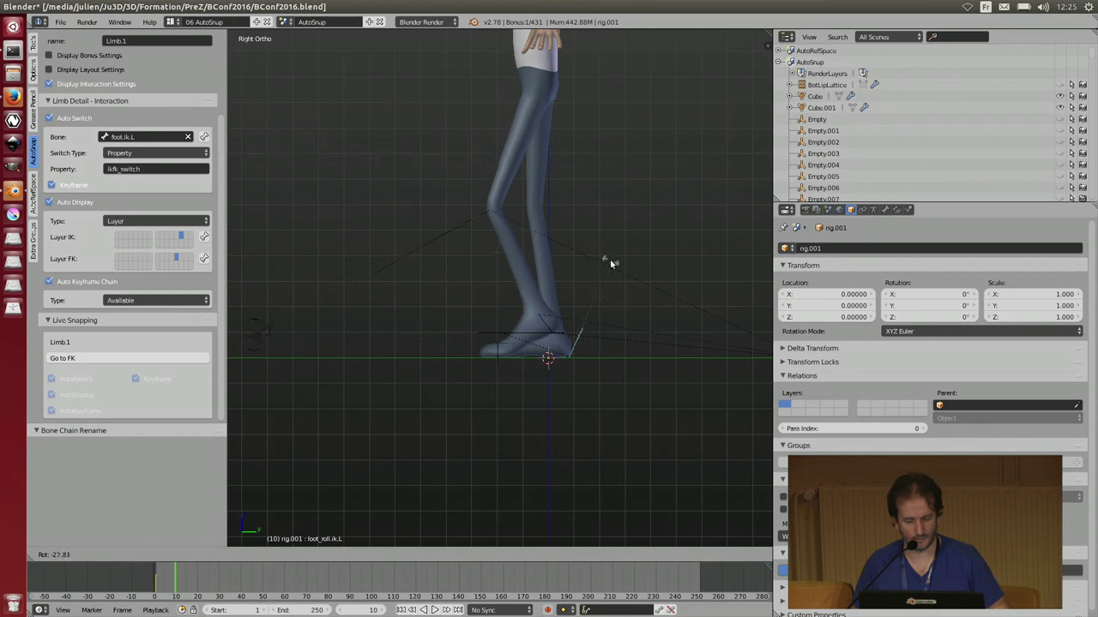
click(604, 259)
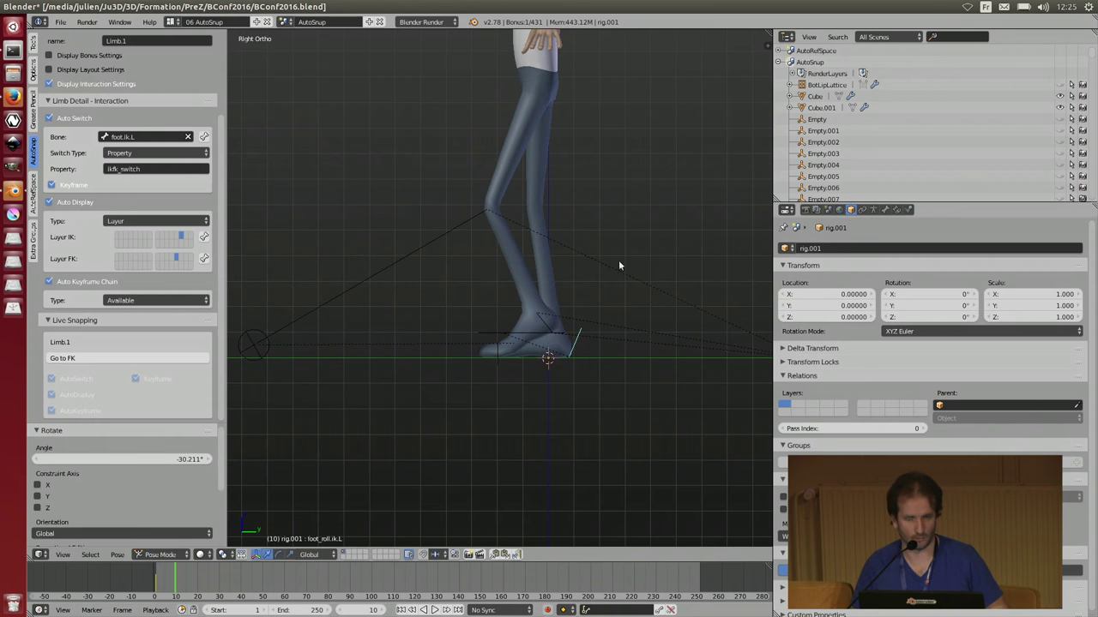
- Snap the left leg to FK at frame 10, and bend it at frame 20 by rotating the FK thigh about 21.5° and the shin
click(148, 364)
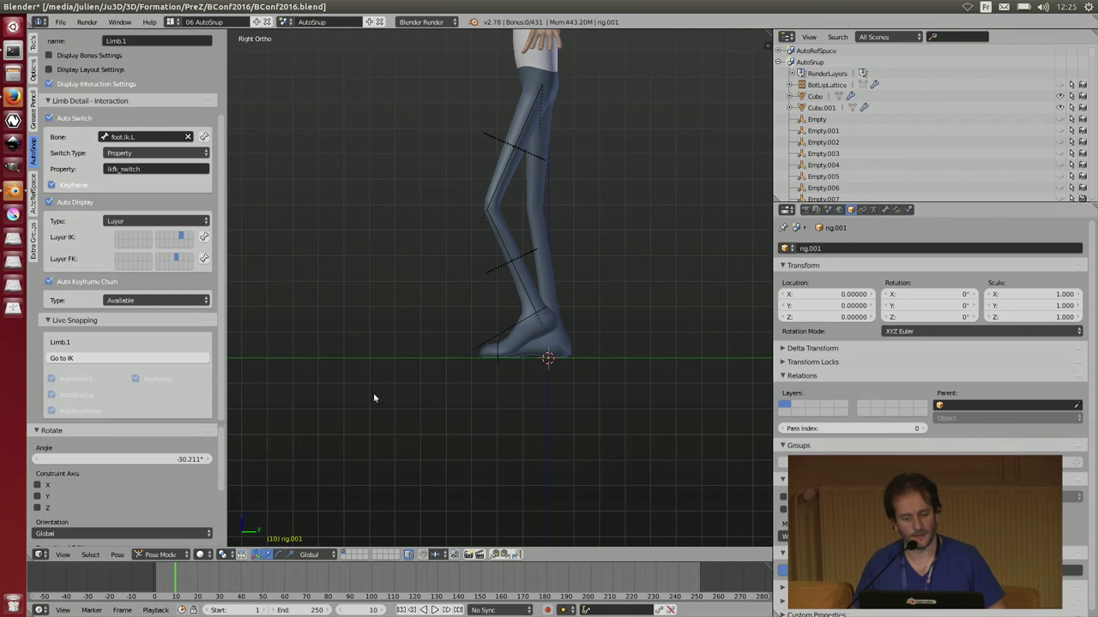
click(200, 584)
right_click(483, 168)
key(r)
click(448, 143)
right_click(442, 220)
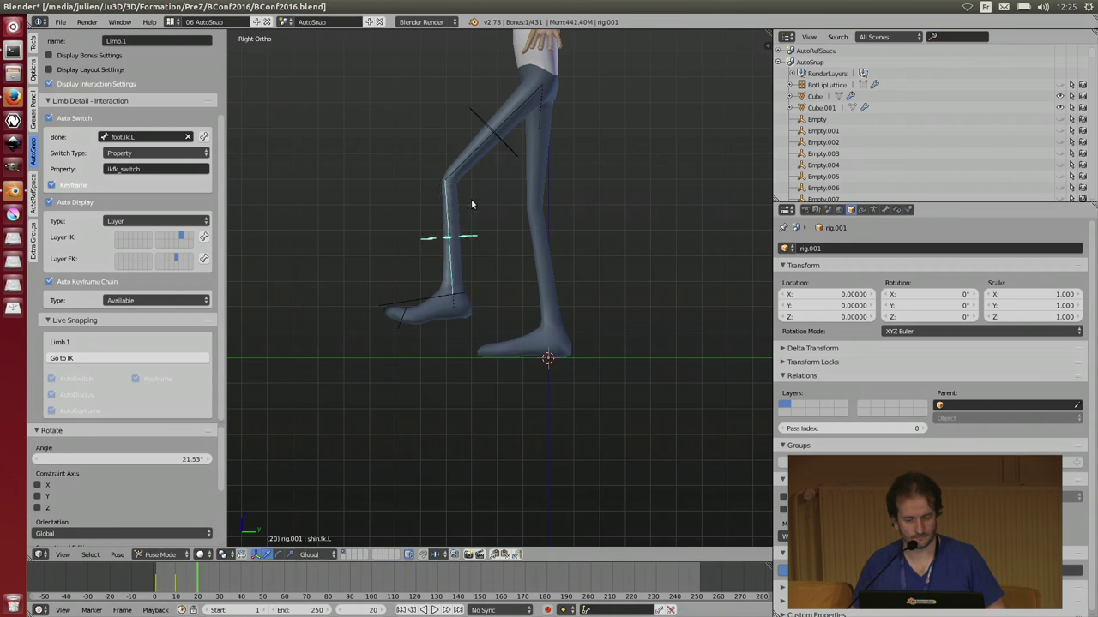
key(r)
click(474, 198)
- Rotate the left FK foot control so the foot points down, and rotate the toe control by about -53°
right_click(495, 290)
key(r)
click(504, 315)
right_click(518, 321)
key(r)
click(529, 351)
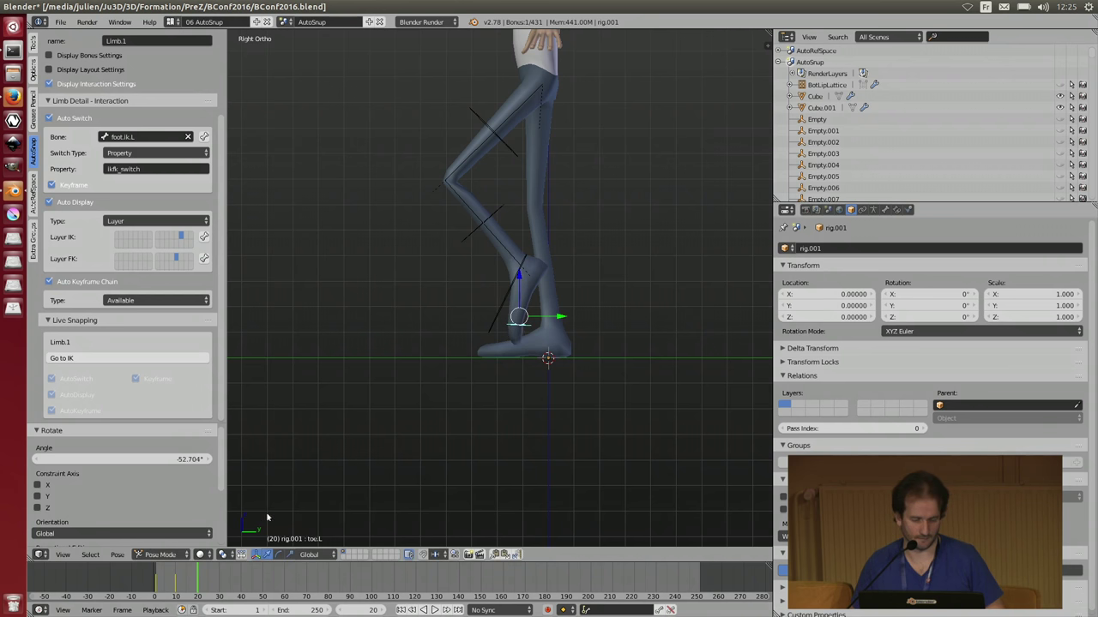
- Snap the left leg back to IK and, at frame 30, move the IK foot control down and behind the right foot
click(140, 361)
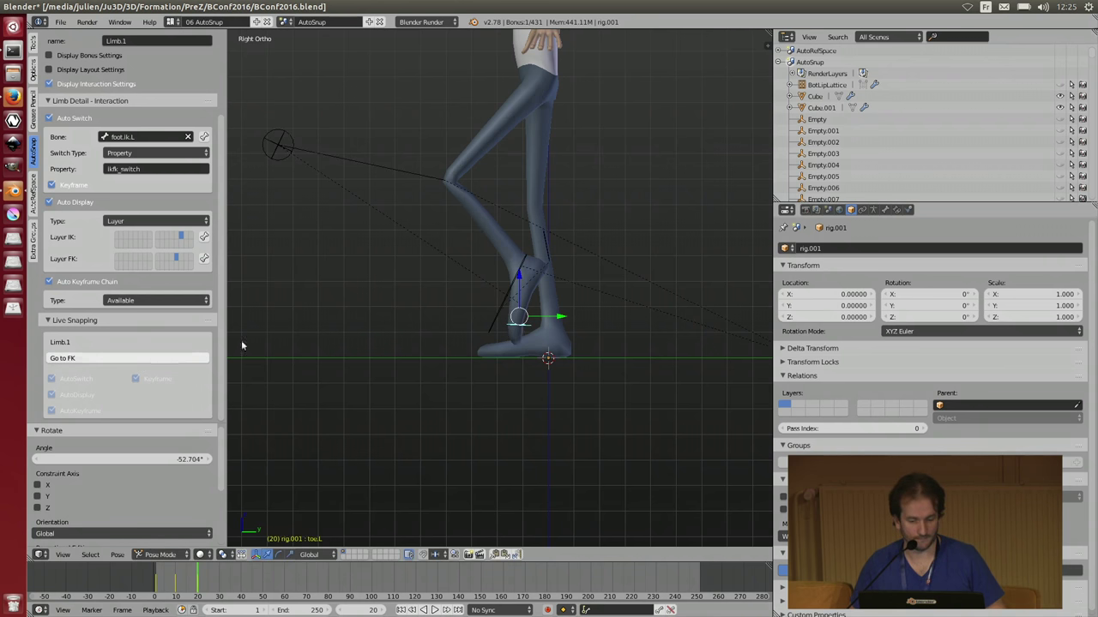
key(Up)
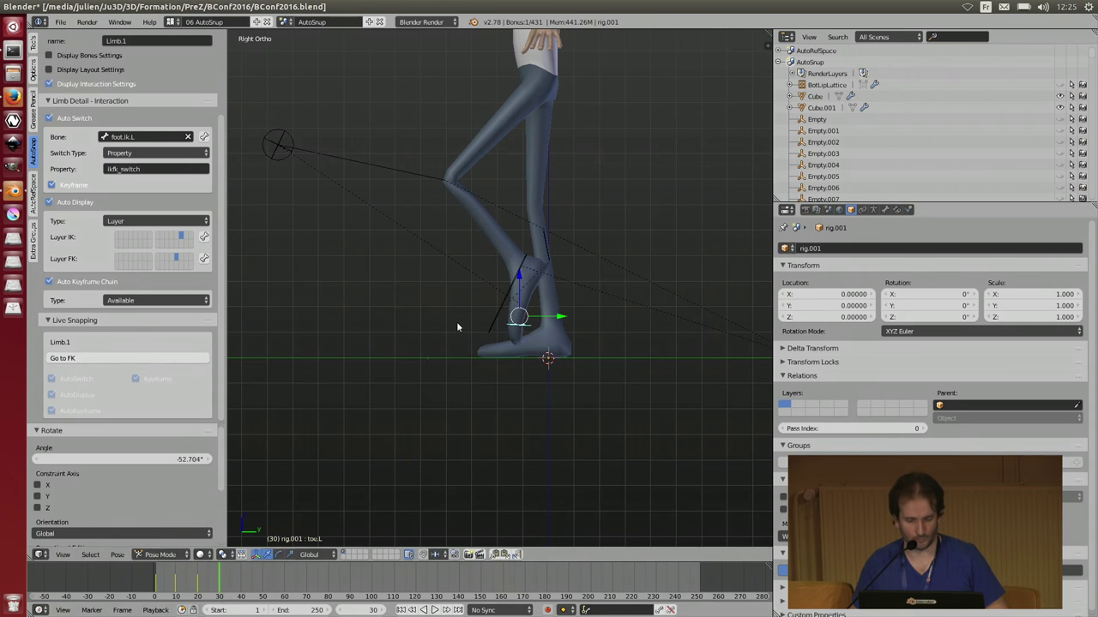
right_click(511, 275)
key(g)
click(594, 323)
- Rotate the left IK foot control by about 35° and the left toe control by about 49°
key(r)
click(539, 422)
right_click(556, 361)
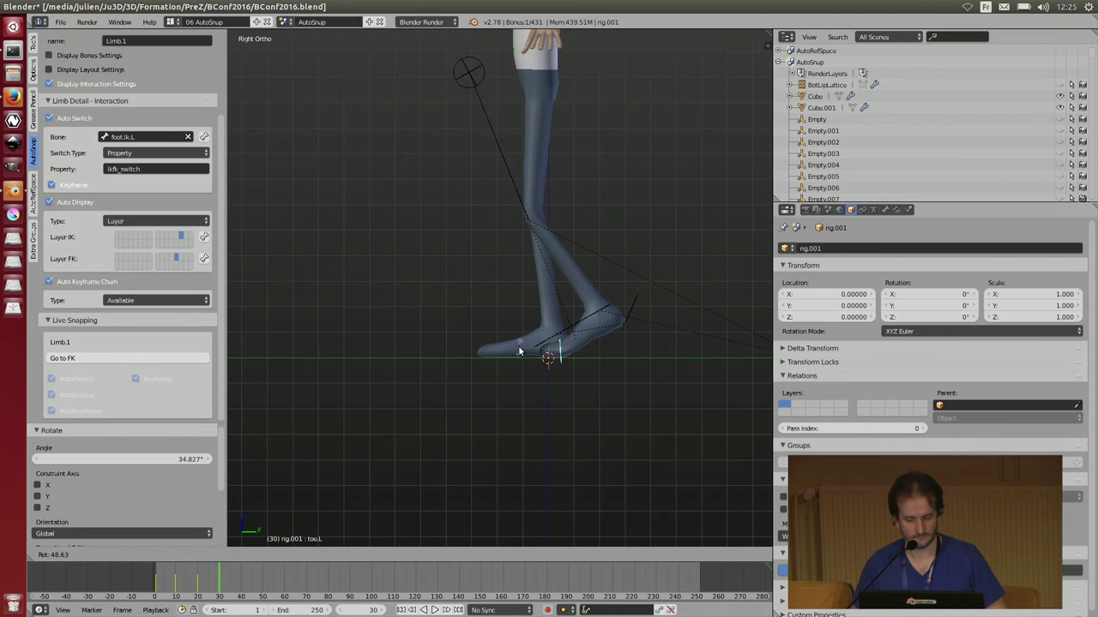
- Snap the left leg to FK at frame 30 and scrub the timeline back to frame 1
click(151, 355)
drag(216, 572, 155, 583)
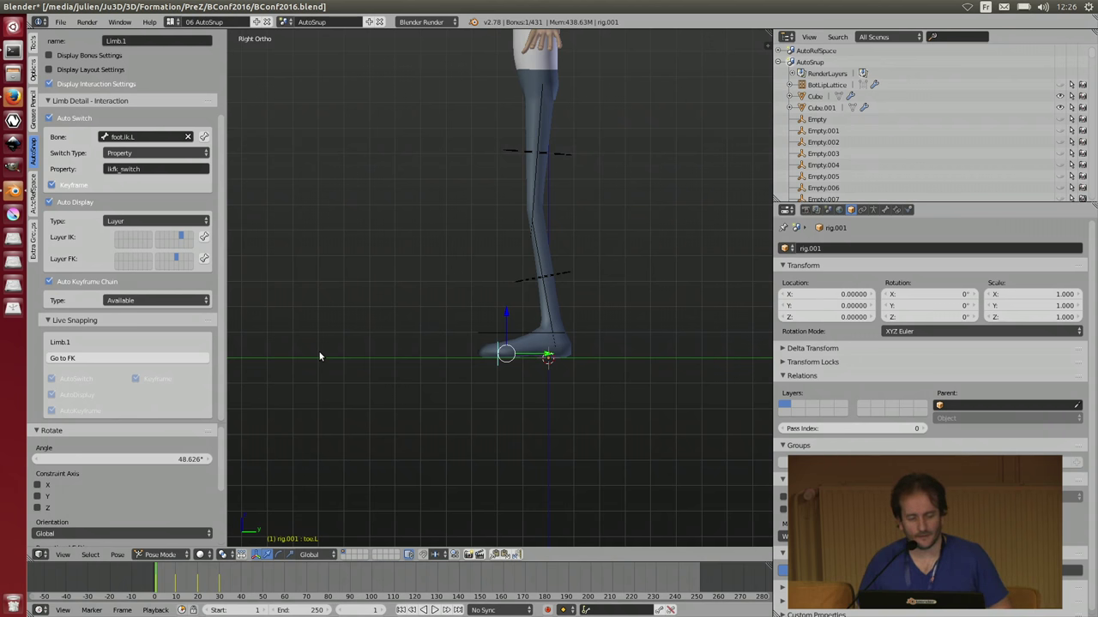
- Hide Limb.1's interaction settings and add a second limb to the AutoSnap limb list
scroll(219, 268, up, 3)
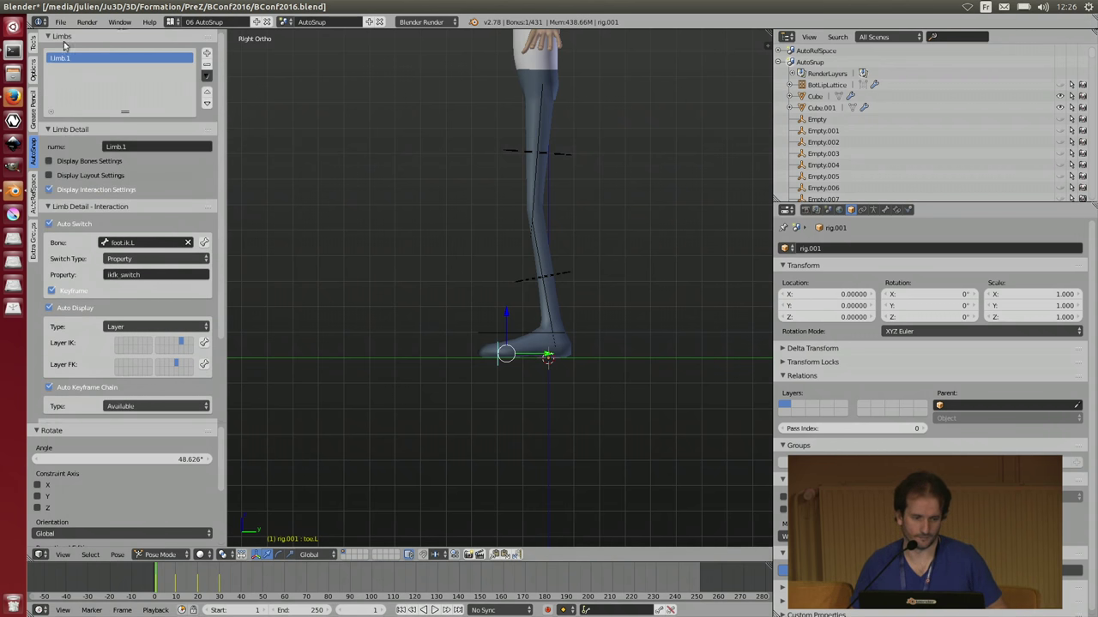
click(74, 191)
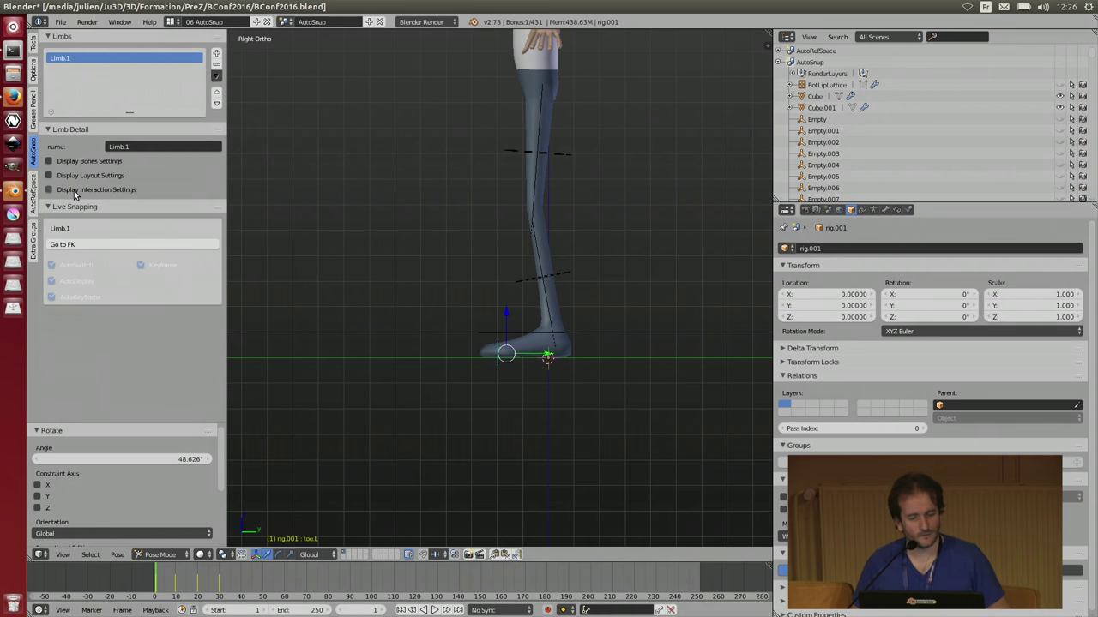
click(217, 55)
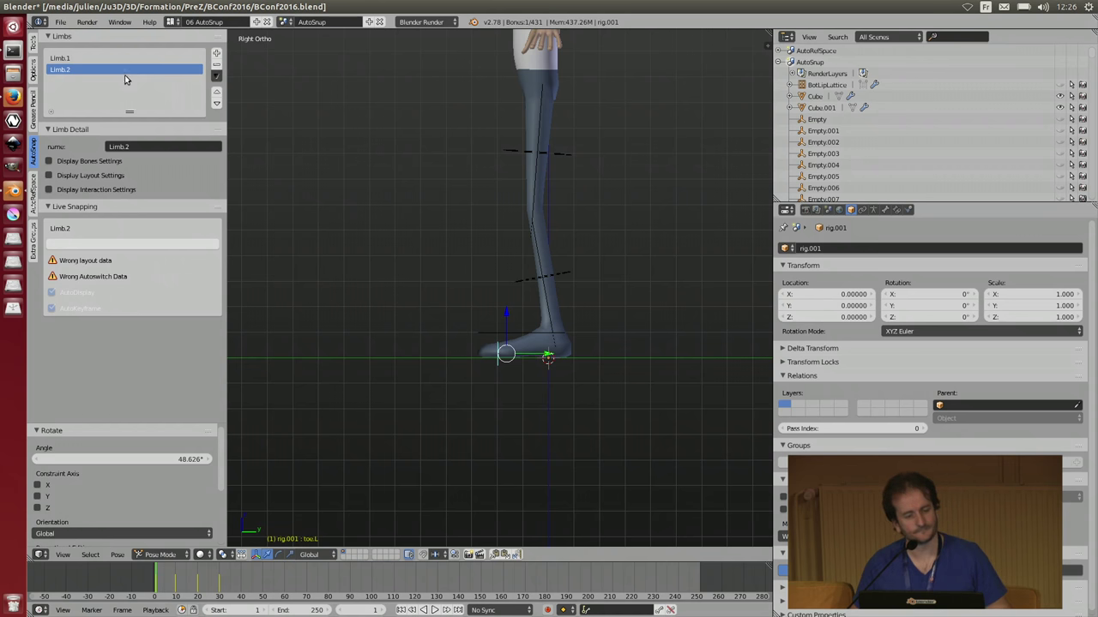
- Display the new limb's bone settings, enable Global scale and assign the root bone as its Root
click(84, 163)
middle_drag(392, 255, 718, 189)
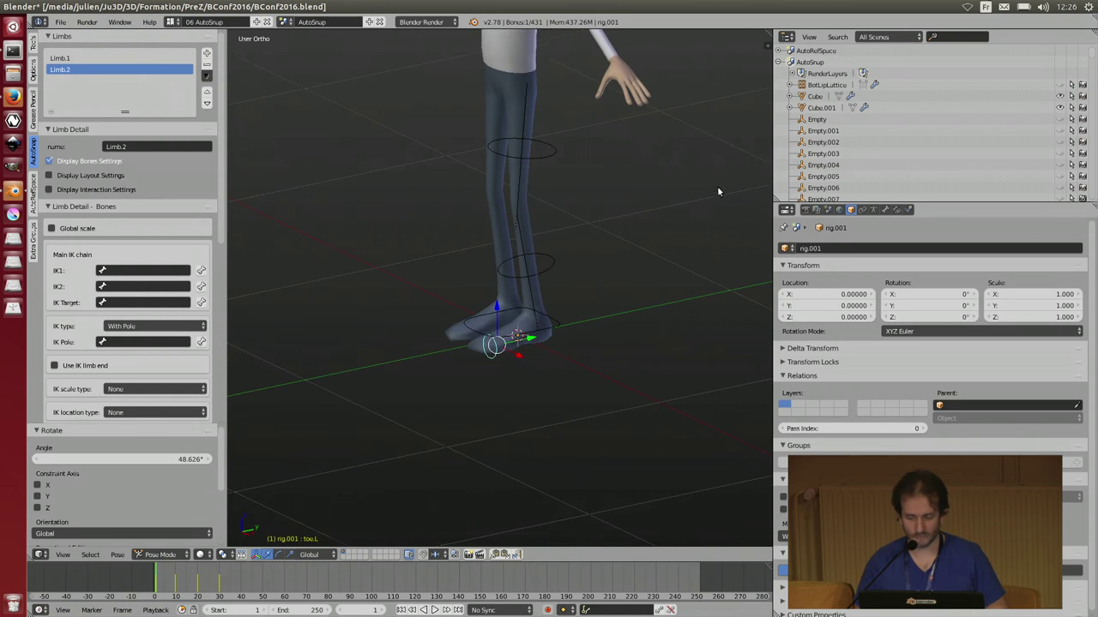
click(873, 210)
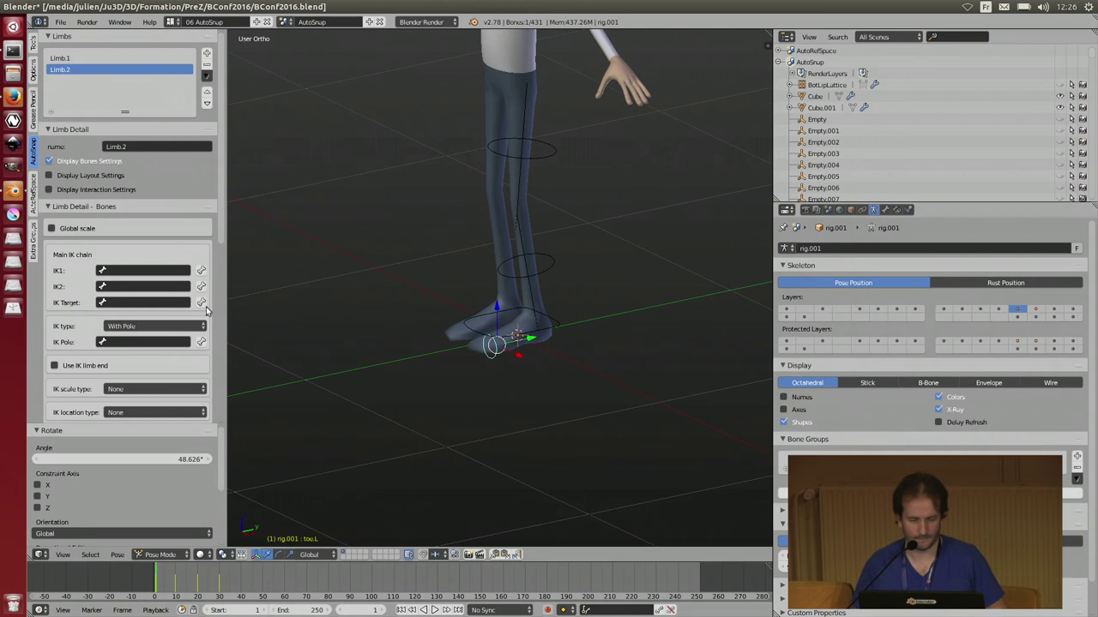
click(85, 229)
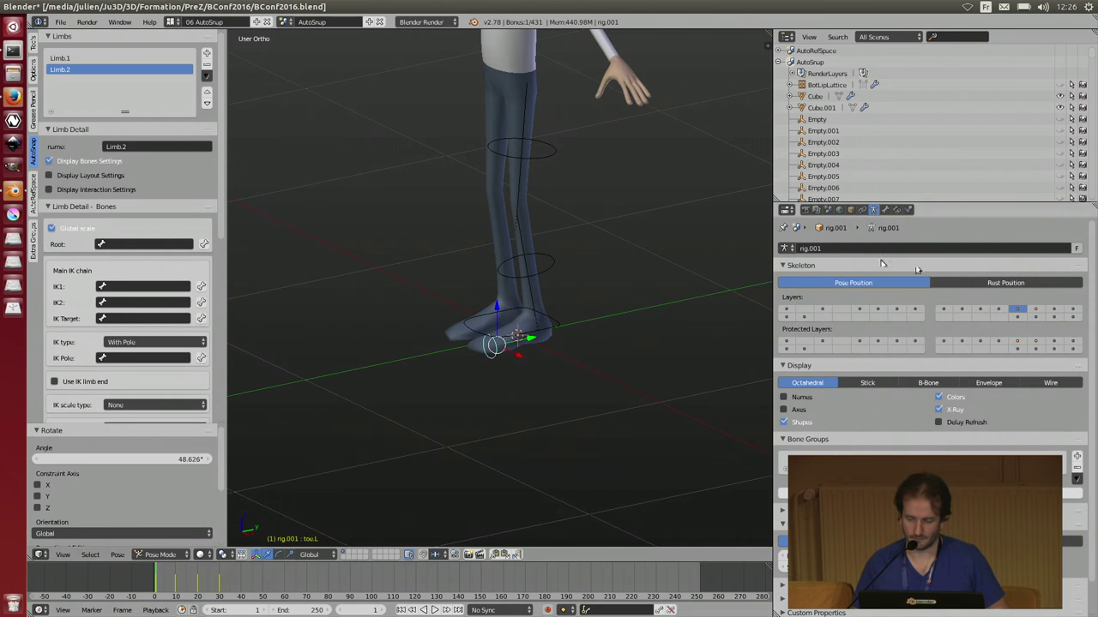
click(1016, 318)
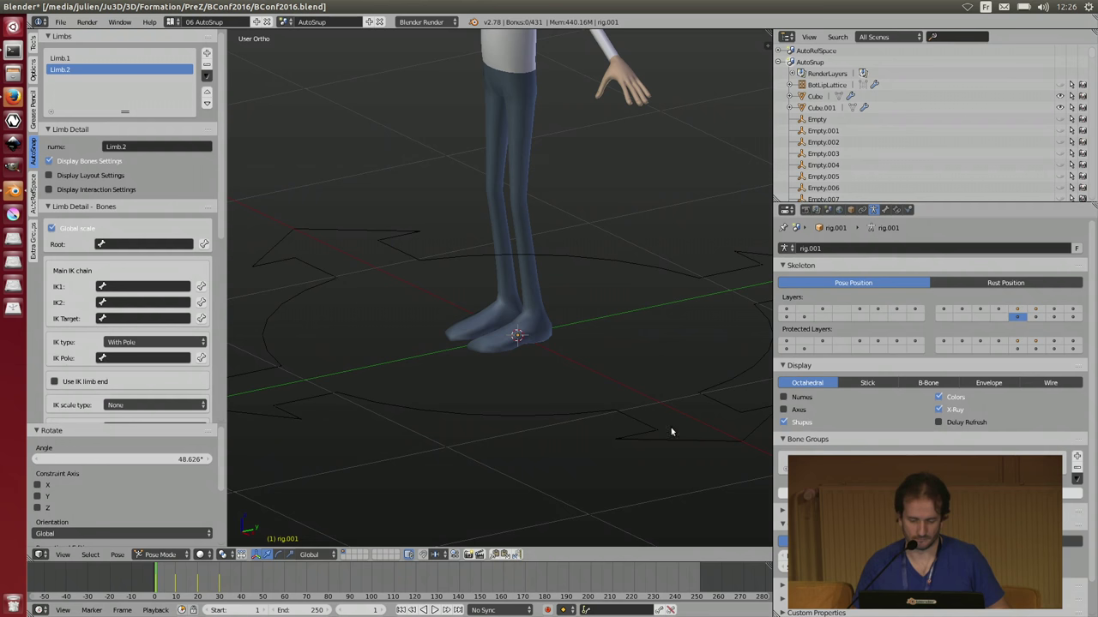
right_click(632, 418)
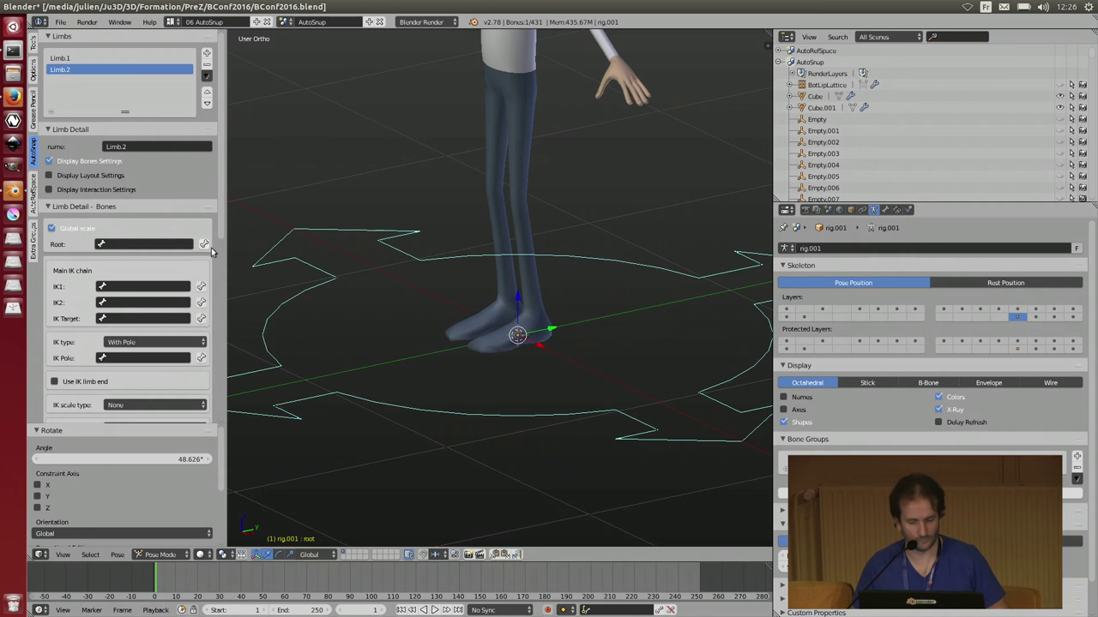
key(KP_Subtract)
key(KP_Subtract)
key(KP_Subtract)
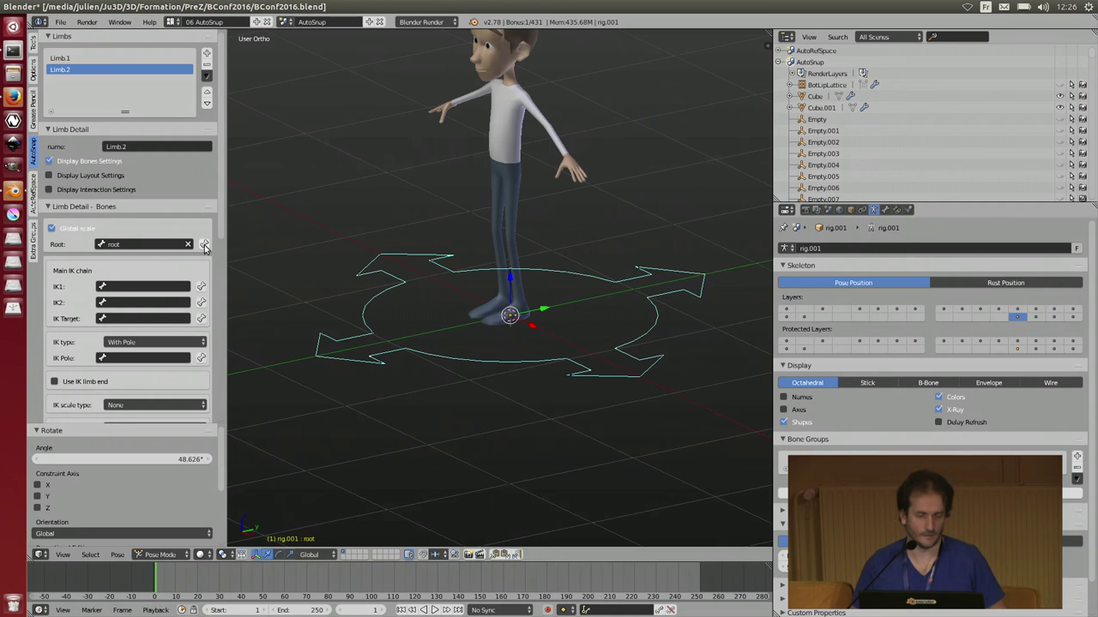
- Assign MCH-thigh.nostr.ik.R as IK1 and MCH-shin.nostr.ik.R as IK2 in the limb's main IK chain
scroll(165, 291, down, 3)
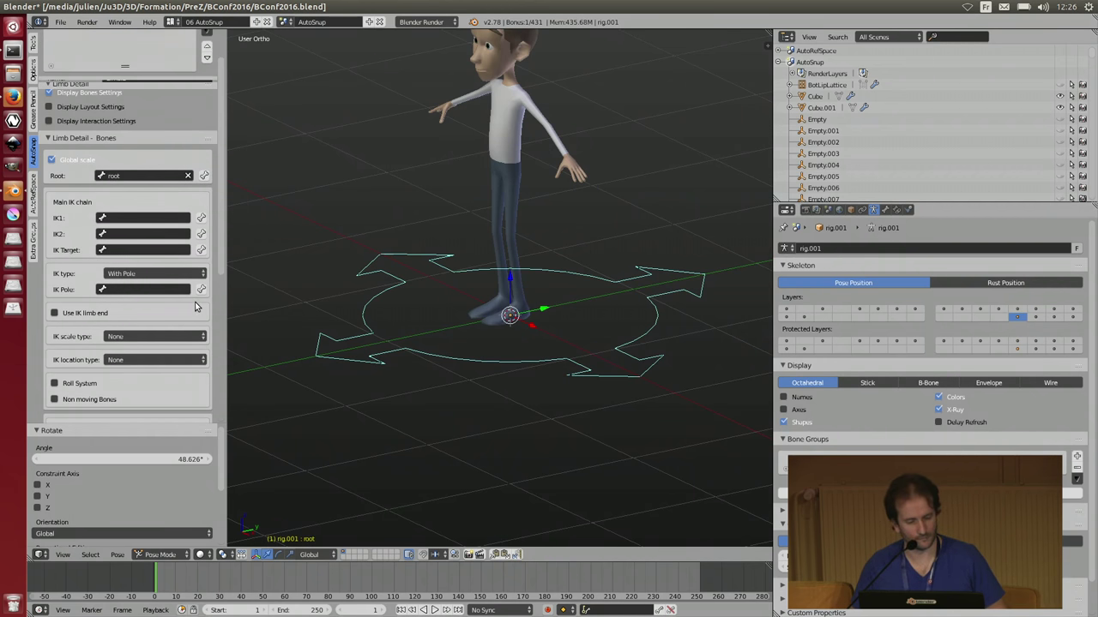
click(1055, 312)
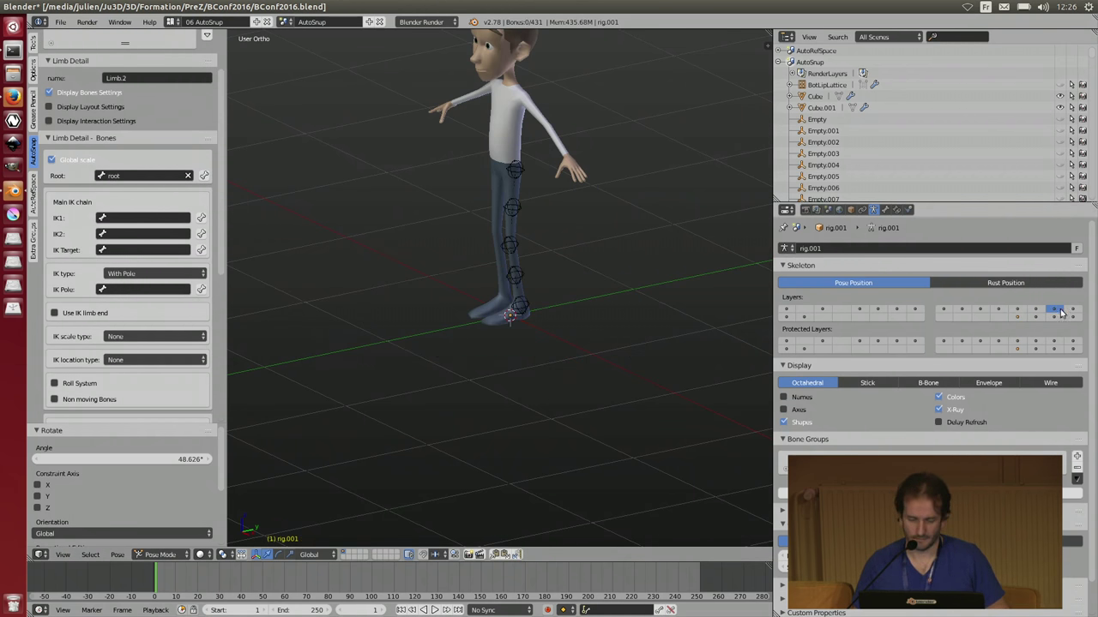
click(1074, 311)
click(1019, 312)
click(1053, 317)
scroll(548, 257, up, 3)
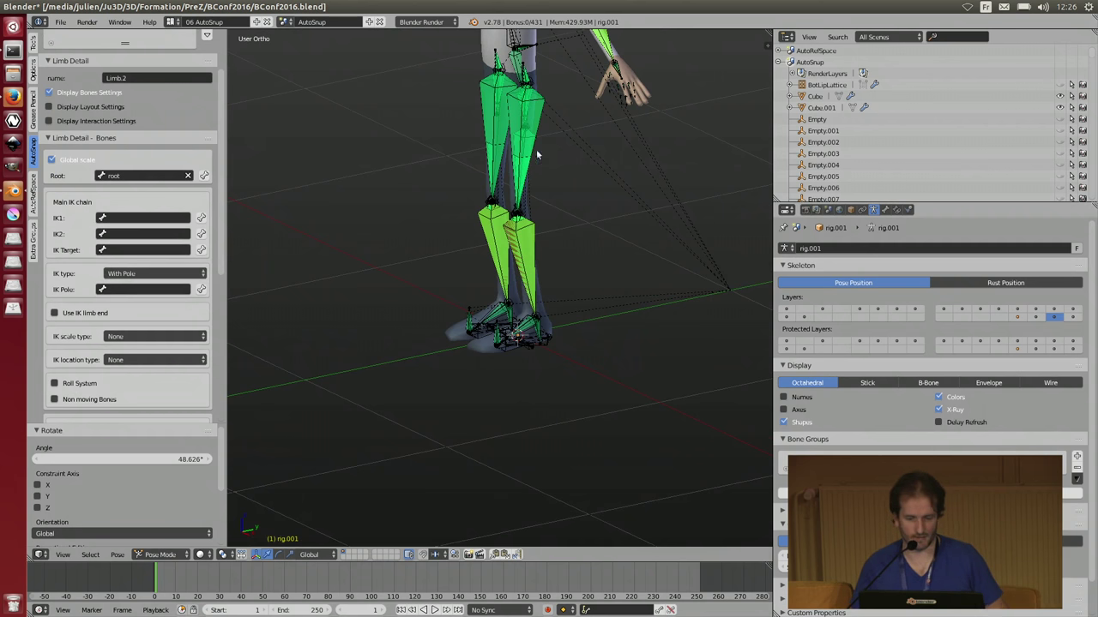
middle_drag(537, 152, 454, 187)
right_click(456, 176)
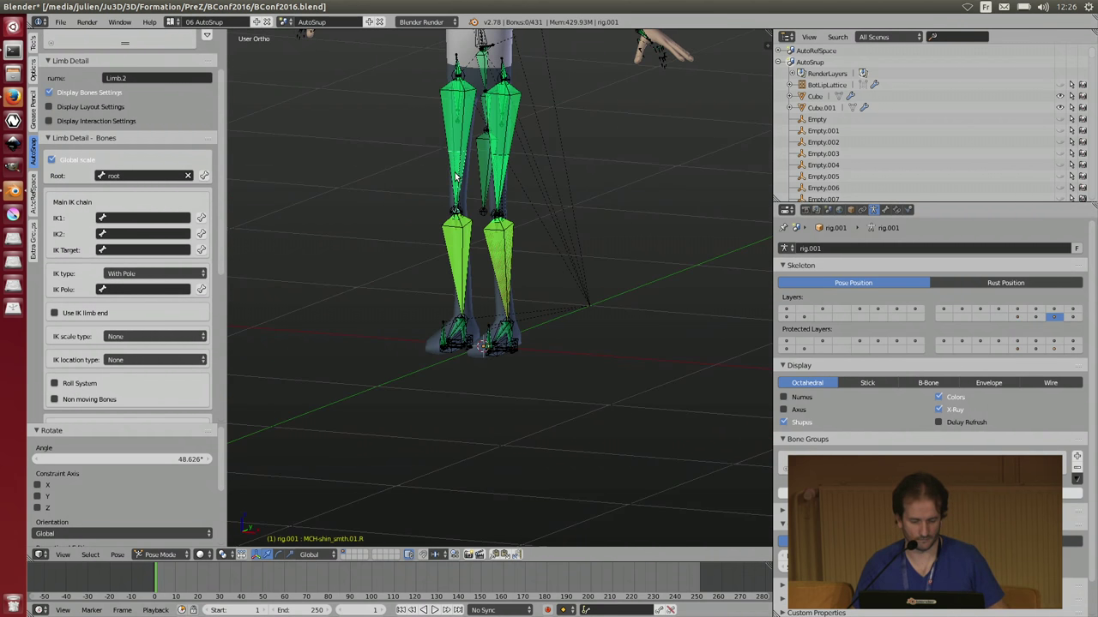
right_click(457, 174)
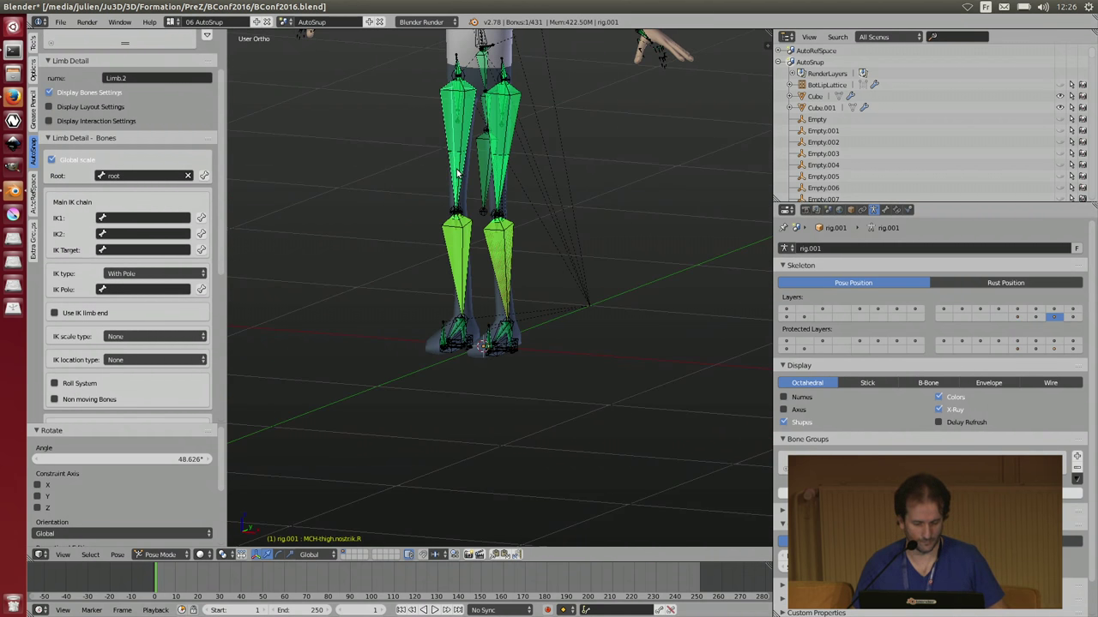
click(201, 218)
right_click(447, 255)
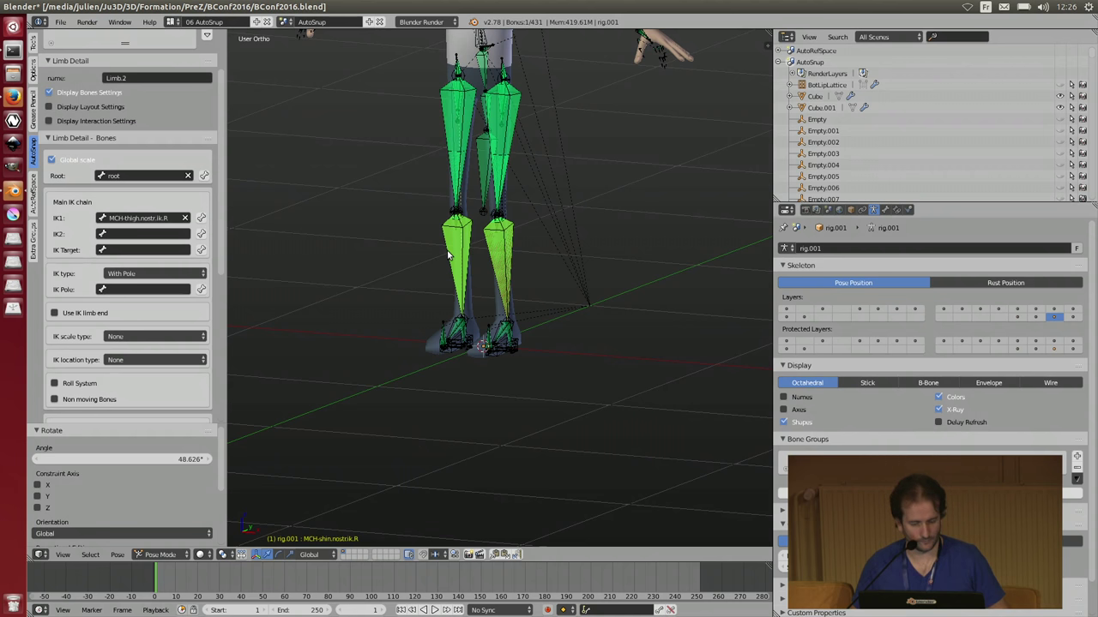
click(200, 233)
- Show the right leg's FK bone layer and assign foot.fk.R as the IK Target of Limb.2
scroll(600, 275, up, 2)
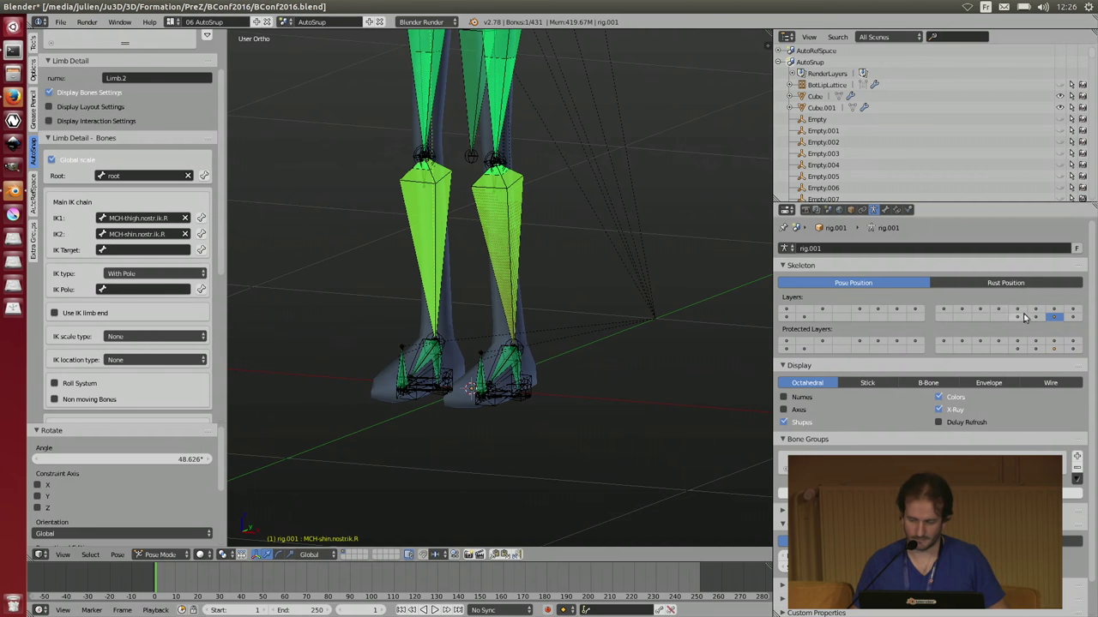
click(1017, 310)
click(1035, 310)
click(1054, 311)
click(1072, 309)
right_click(414, 367)
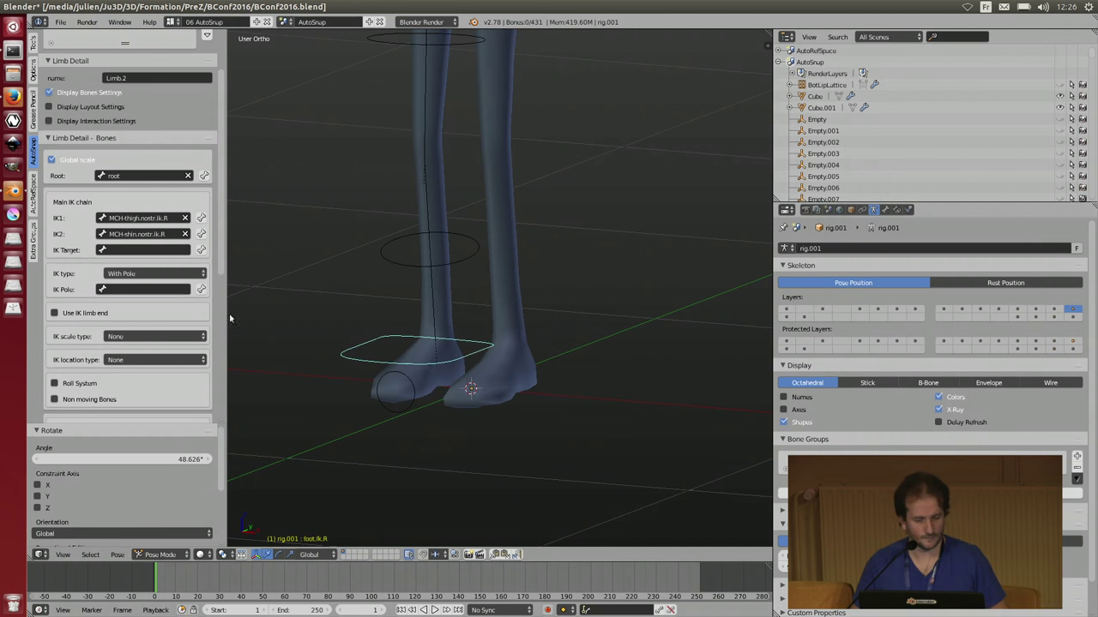
- Look through the armature's bone layers one by one for the right knee's pole target
scroll(412, 228, down, 8)
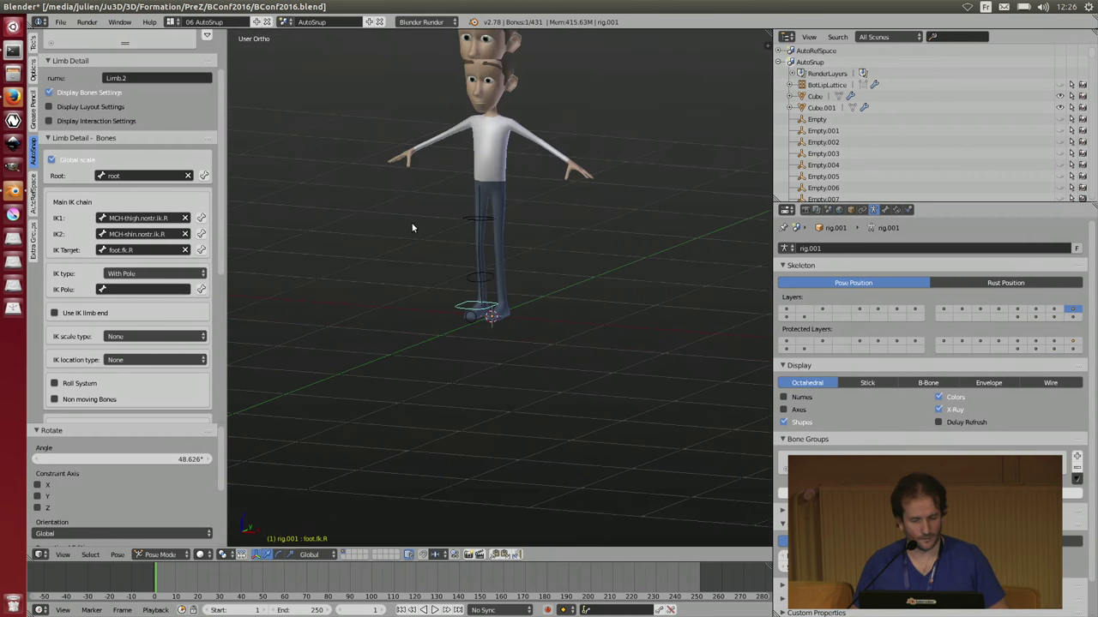
scroll(147, 306, down, 2)
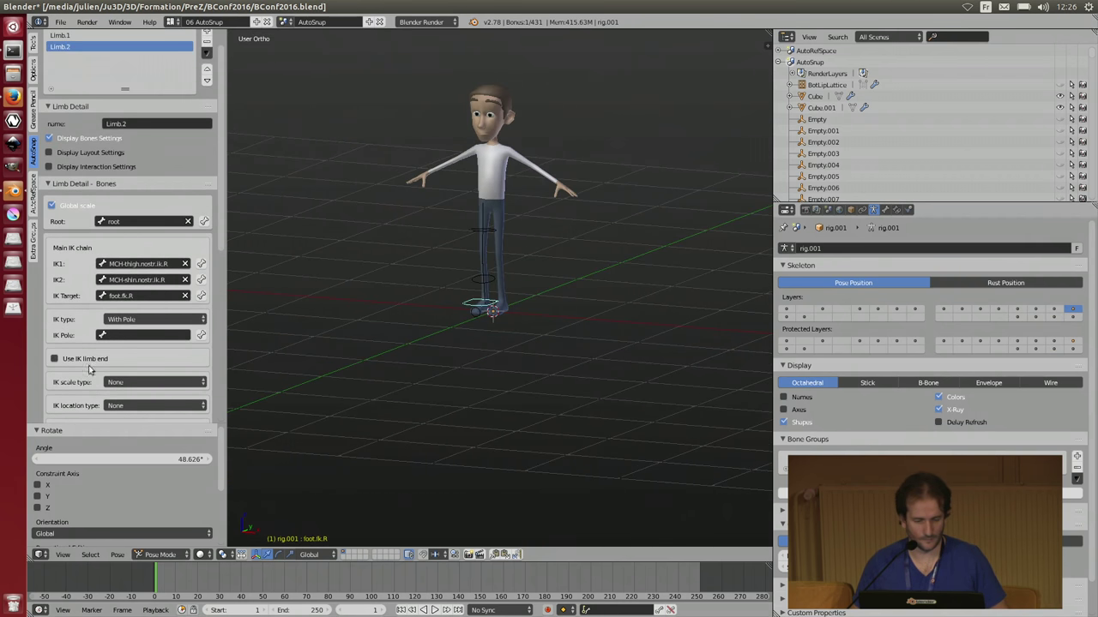
scroll(91, 363, up, 2)
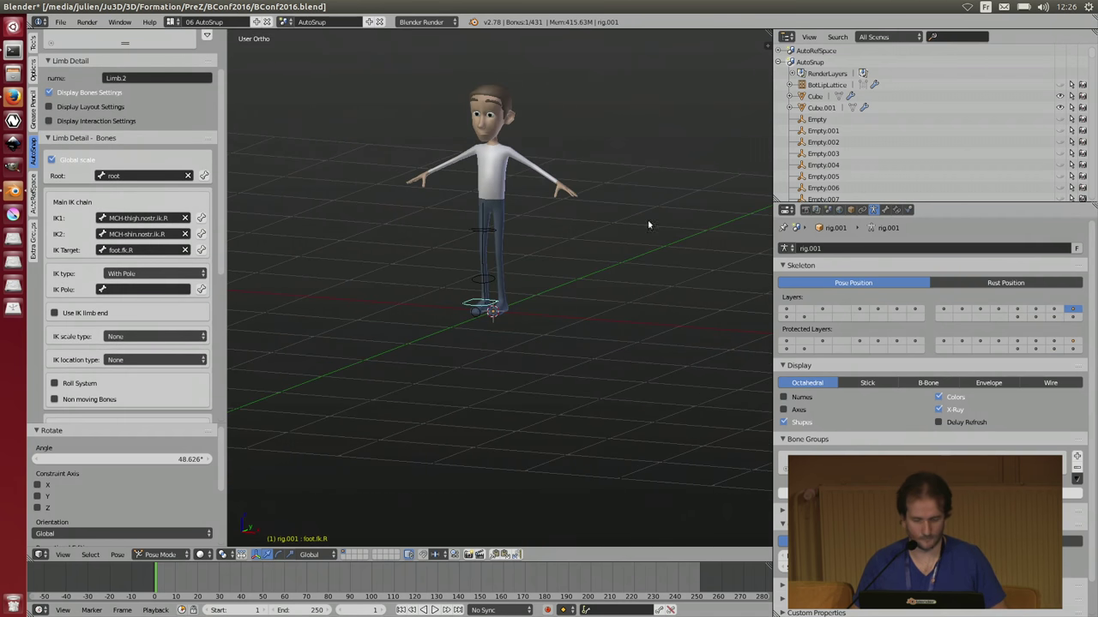
click(1072, 318)
click(1053, 311)
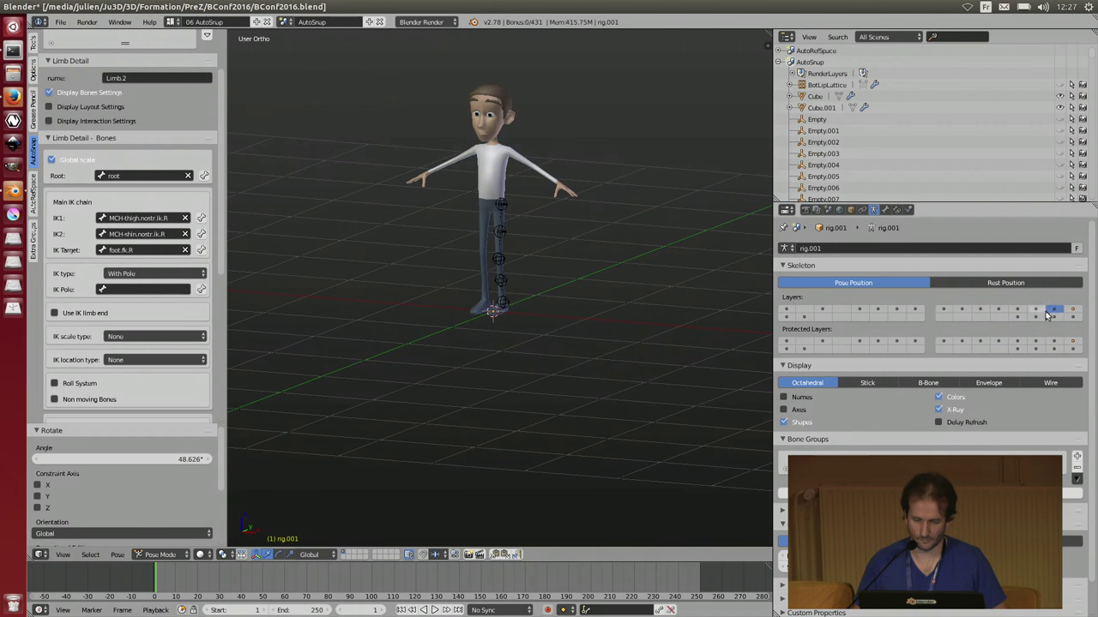
click(1016, 310)
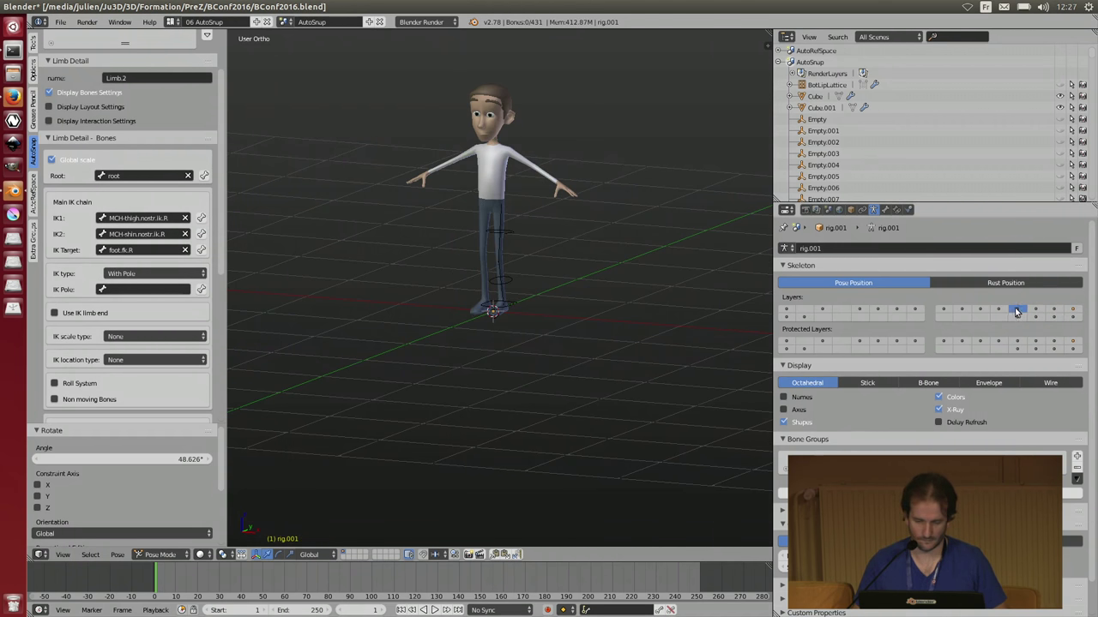
click(999, 311)
click(961, 311)
click(943, 310)
click(1017, 318)
click(1035, 317)
click(1052, 317)
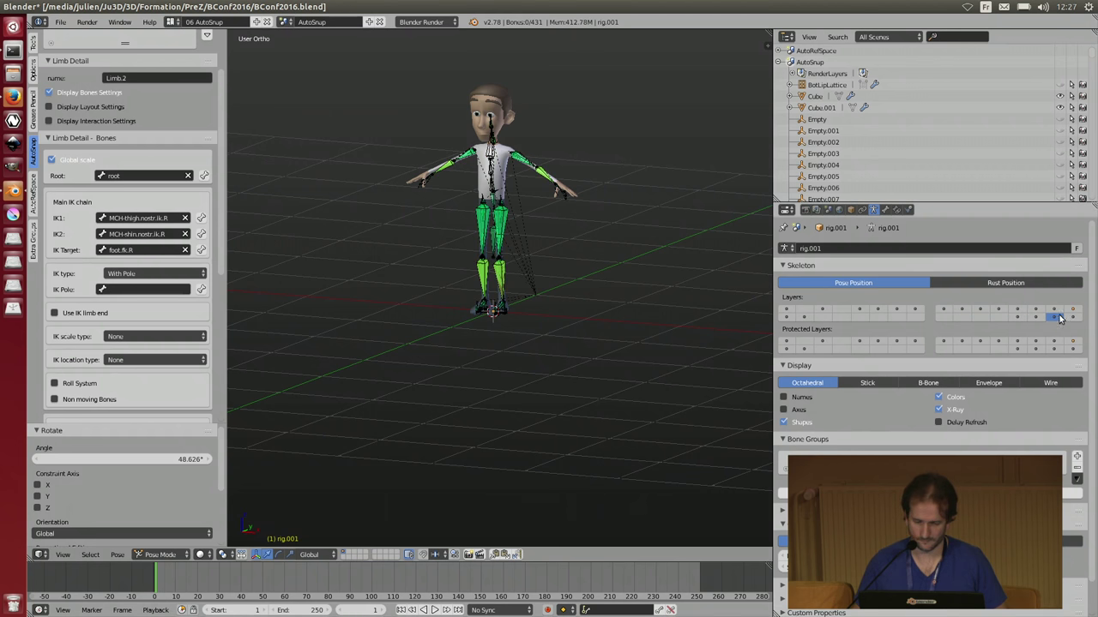
- Show all populated armature layers together and assign knee_target.ik.R as the IK Pole of Limb.2
mouse_move(1063, 319)
mouse_down()
mouse_move(936, 325)
mouse_move(943, 310)
mouse_move(1017, 314)
mouse_move(984, 306)
mouse_up()
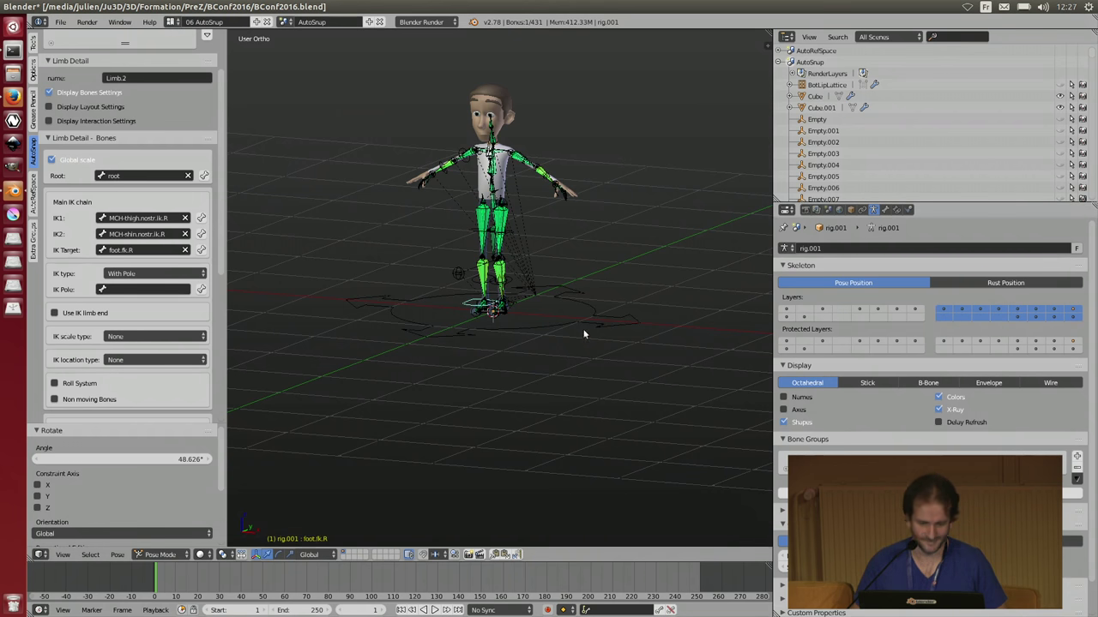
scroll(583, 334, up, 3)
drag(840, 310, 892, 311)
middle_drag(586, 318, 525, 316)
right_click(414, 287)
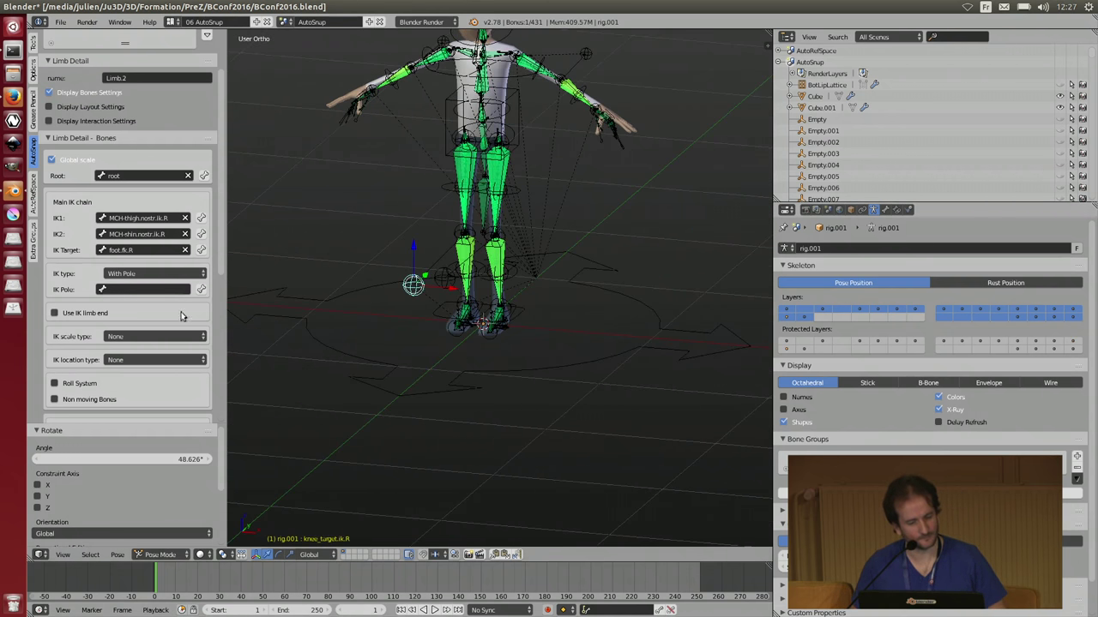
click(202, 292)
- Enable the Roll System for Limb.2 and assign ORG-foot.R as its Mech Foot
scroll(204, 294, down, 3)
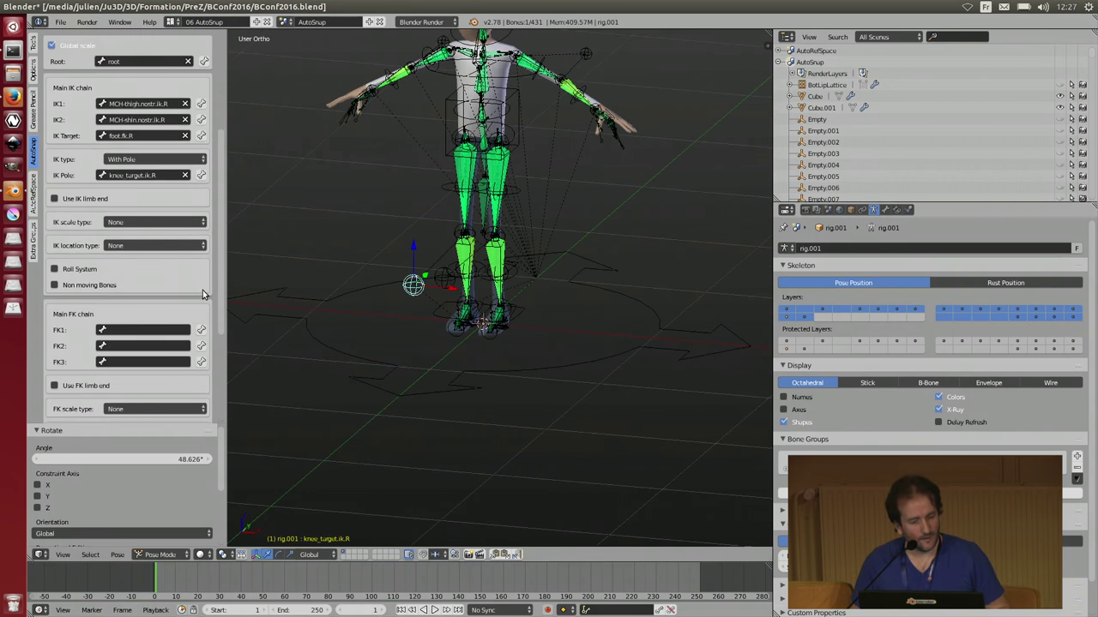
scroll(202, 292, down, 2)
scroll(486, 309, up, 3)
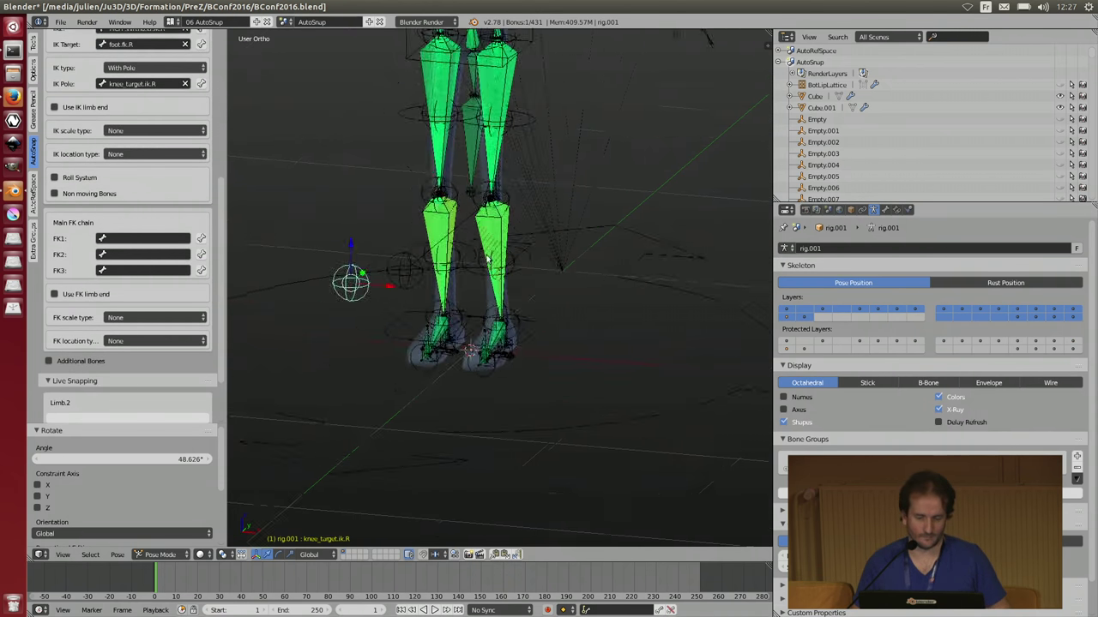
middle_drag(486, 309, 439, 311)
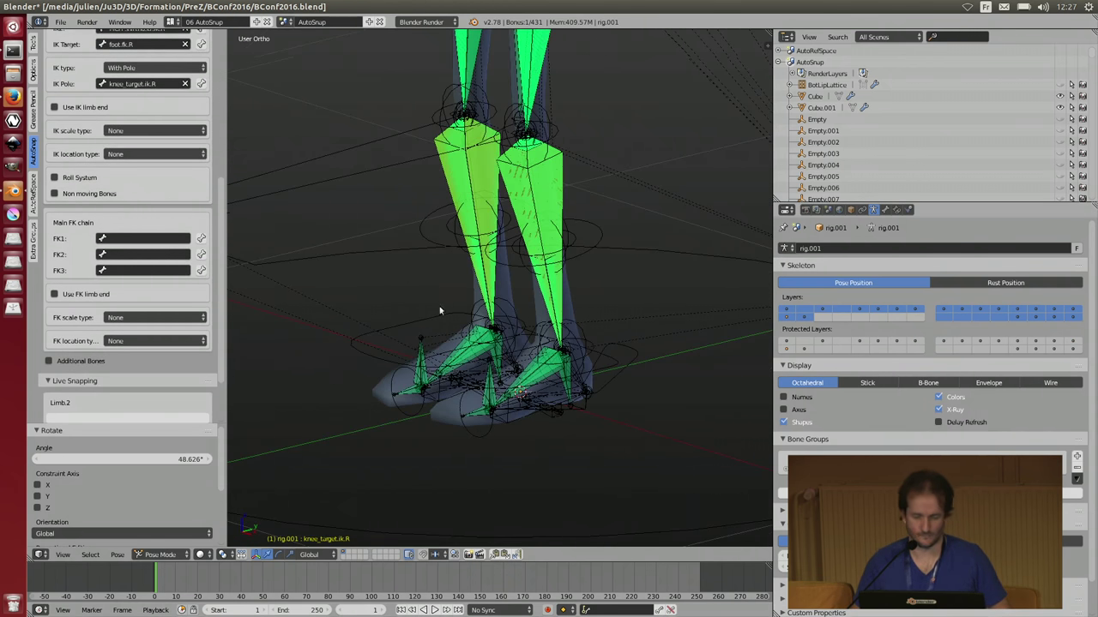
click(82, 178)
middle_drag(238, 170, 488, 169)
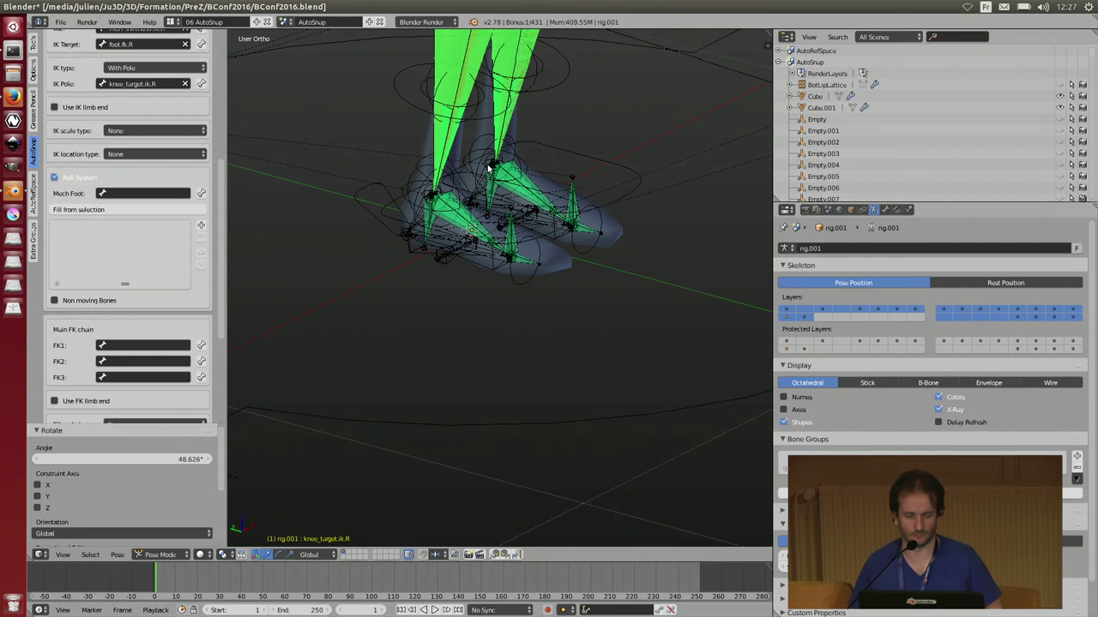
middle_drag(408, 219, 485, 212)
right_click(475, 242)
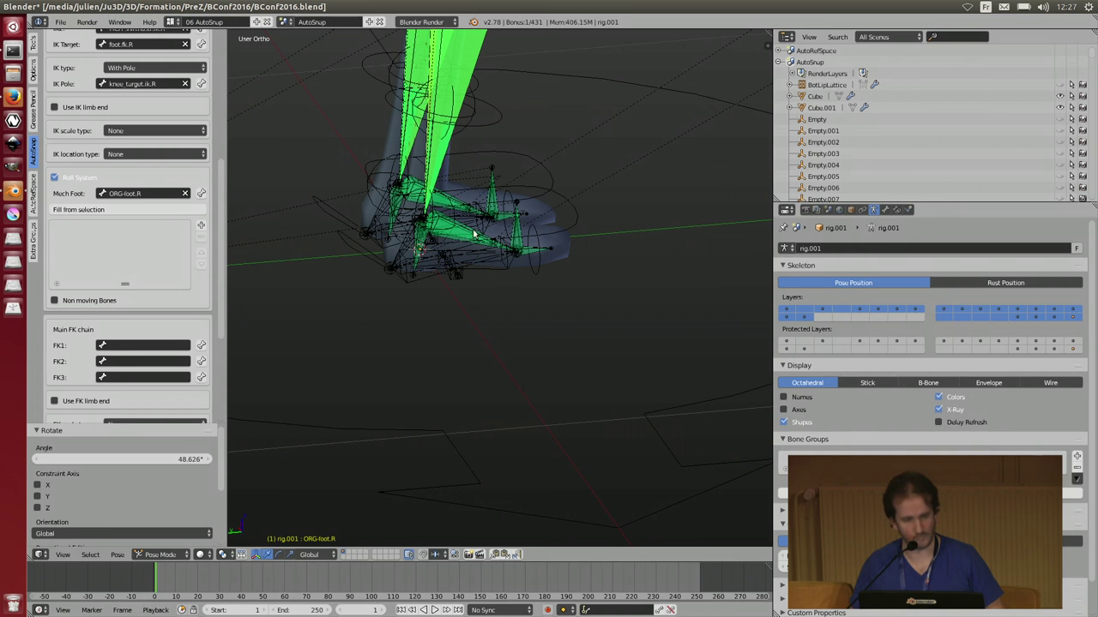
- Select foot_roll.ik.R and fill the roll system's bone list from the selection
right_click(345, 244)
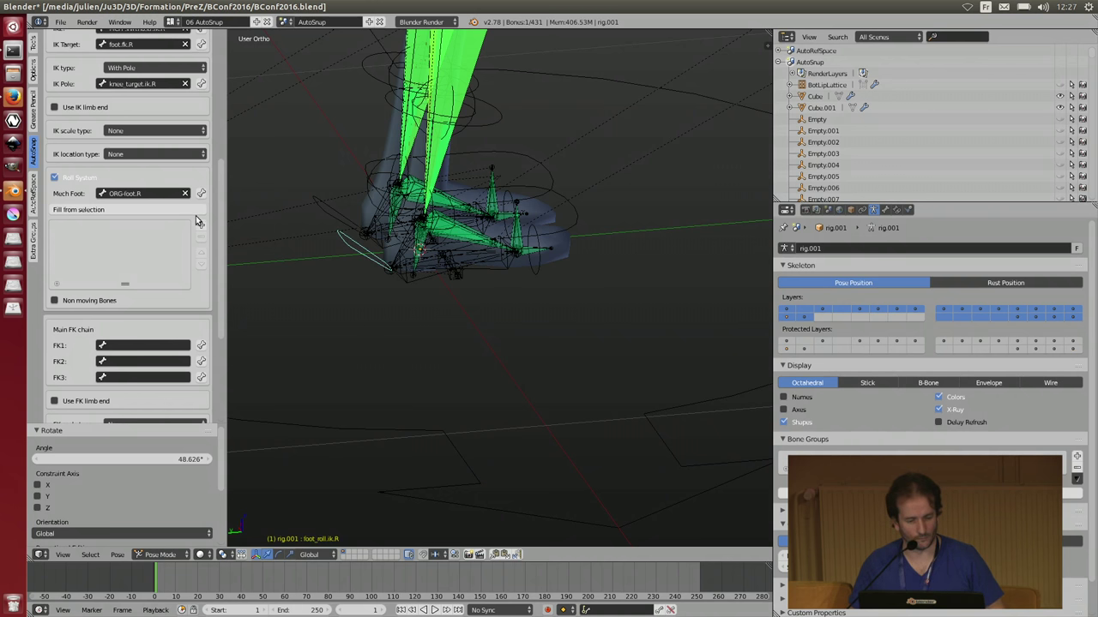
click(129, 209)
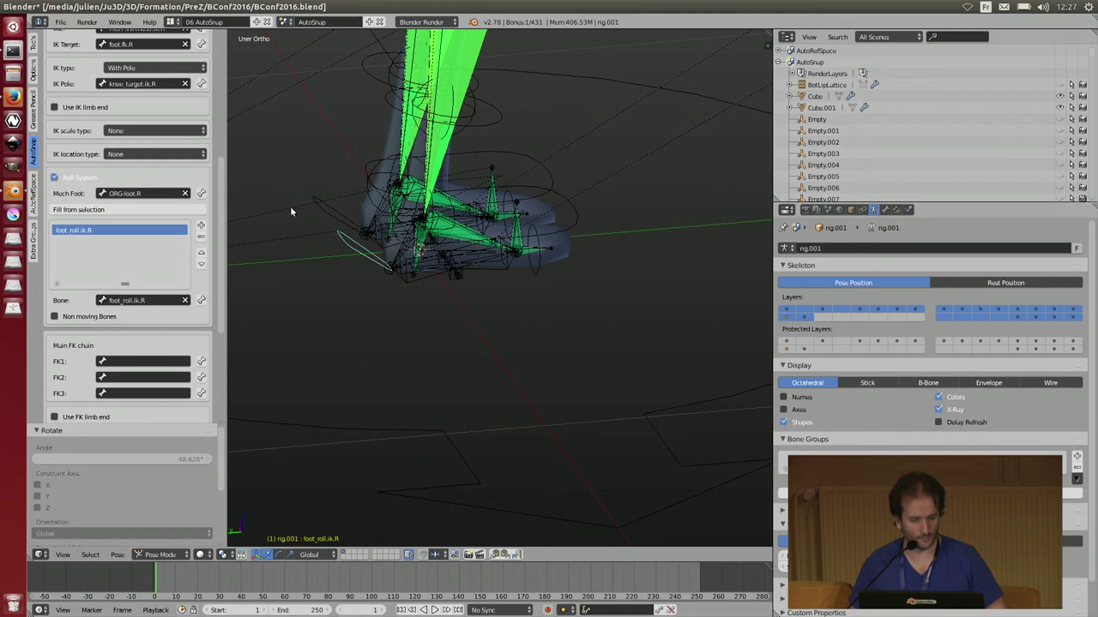
key(r)
click(344, 151)
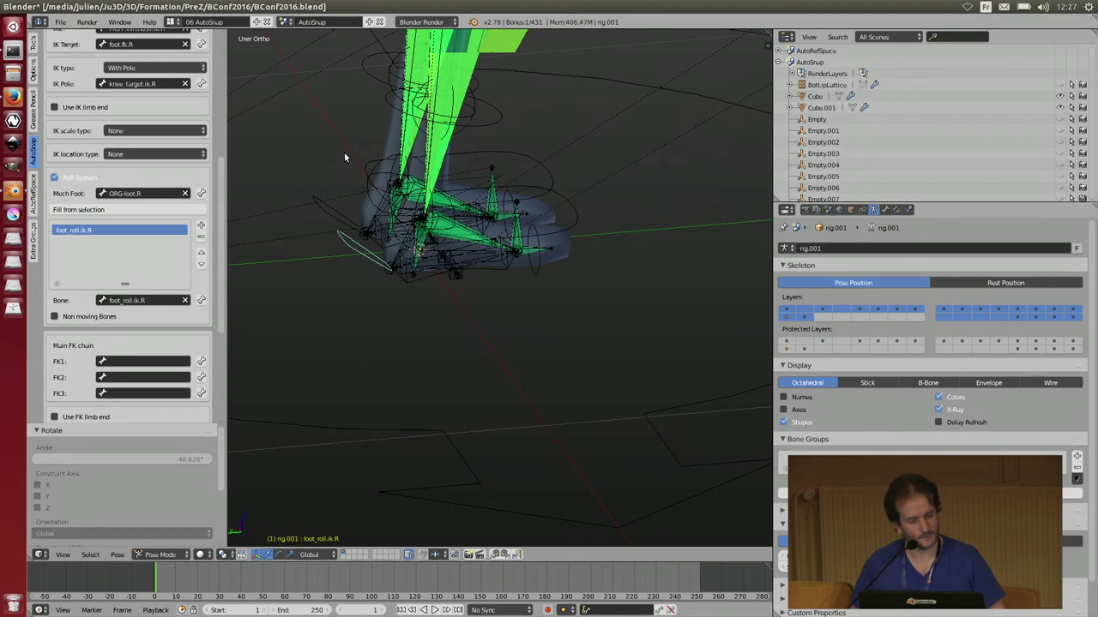
- Show only the right leg's FK layer and assign thigh.fk.R, shin.fk.R and foot.fk.R as FK1, FK2 and FK3 of the main FK chain
scroll(129, 257, down, 4)
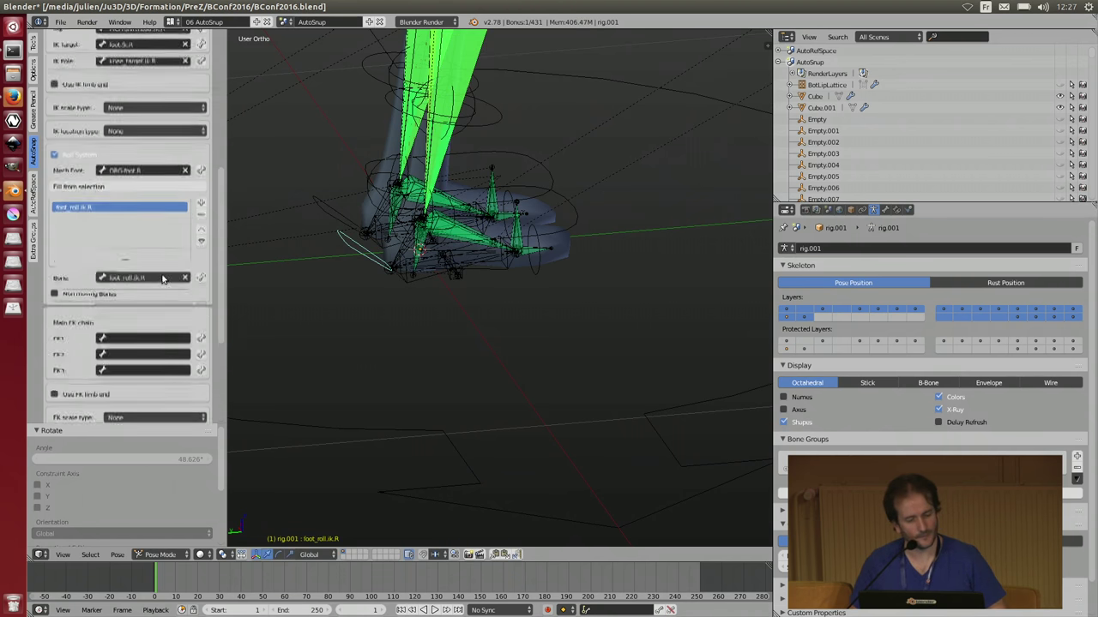
click(1072, 308)
scroll(701, 291, down, 5)
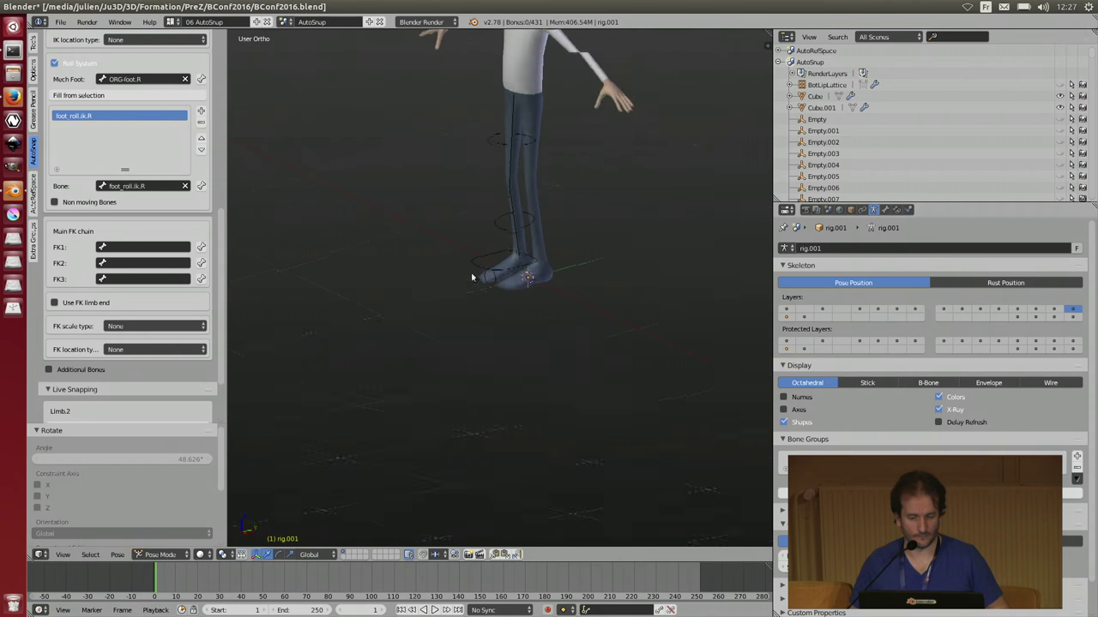
right_click(510, 148)
click(201, 247)
right_click(509, 209)
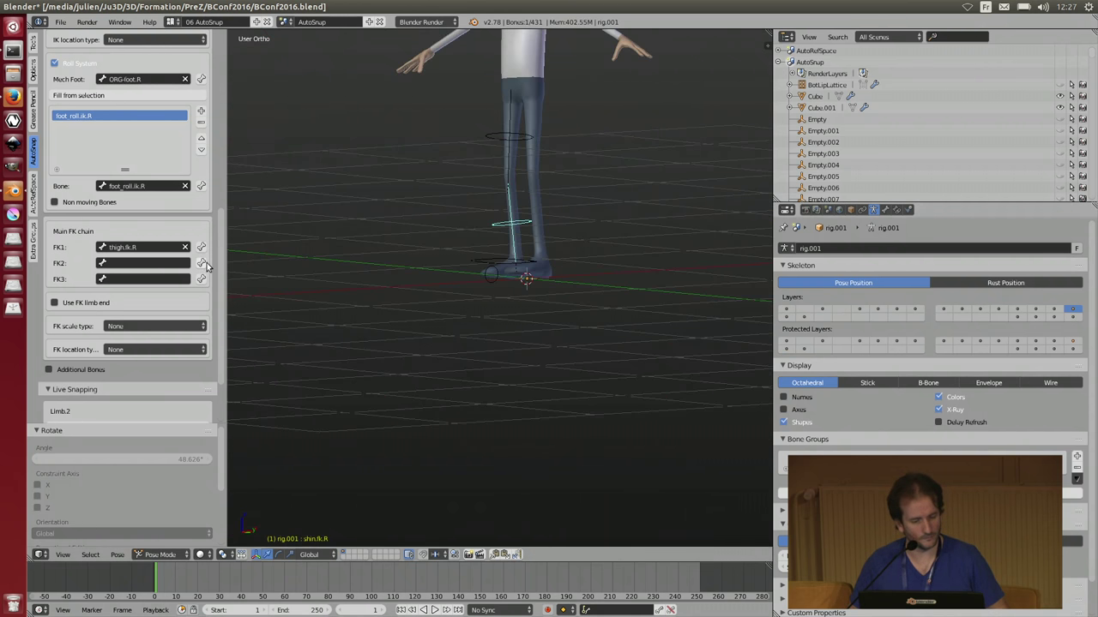
right_click(507, 266)
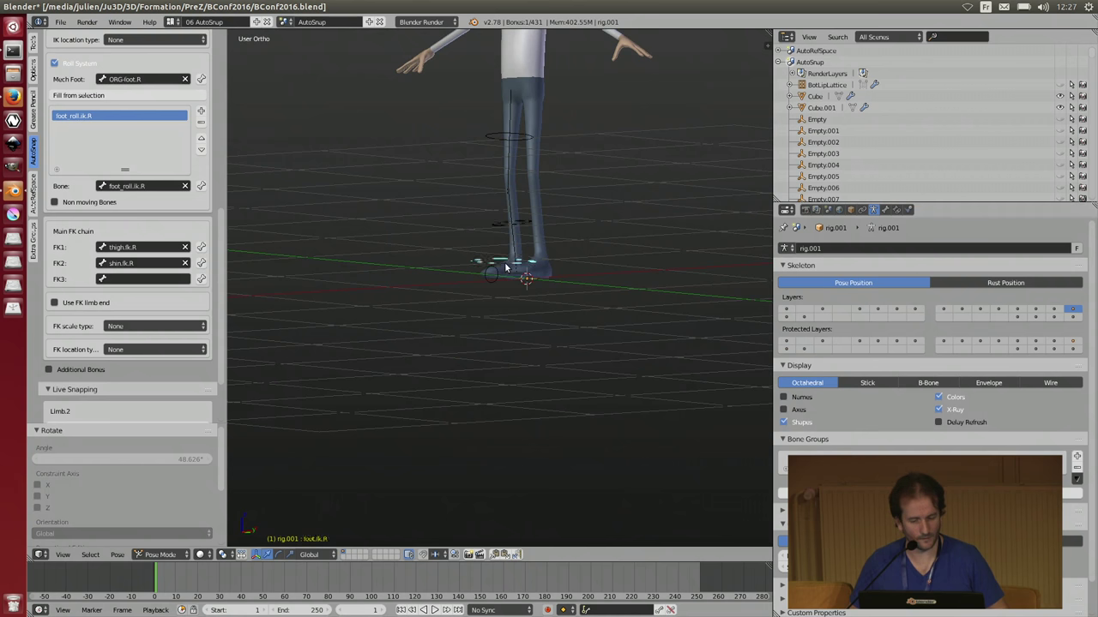
click(201, 279)
- Hide the bones settings of Limb.2 and display its layout settings
scroll(201, 283, down, 2)
scroll(197, 286, down, 1)
scroll(199, 279, up, 10)
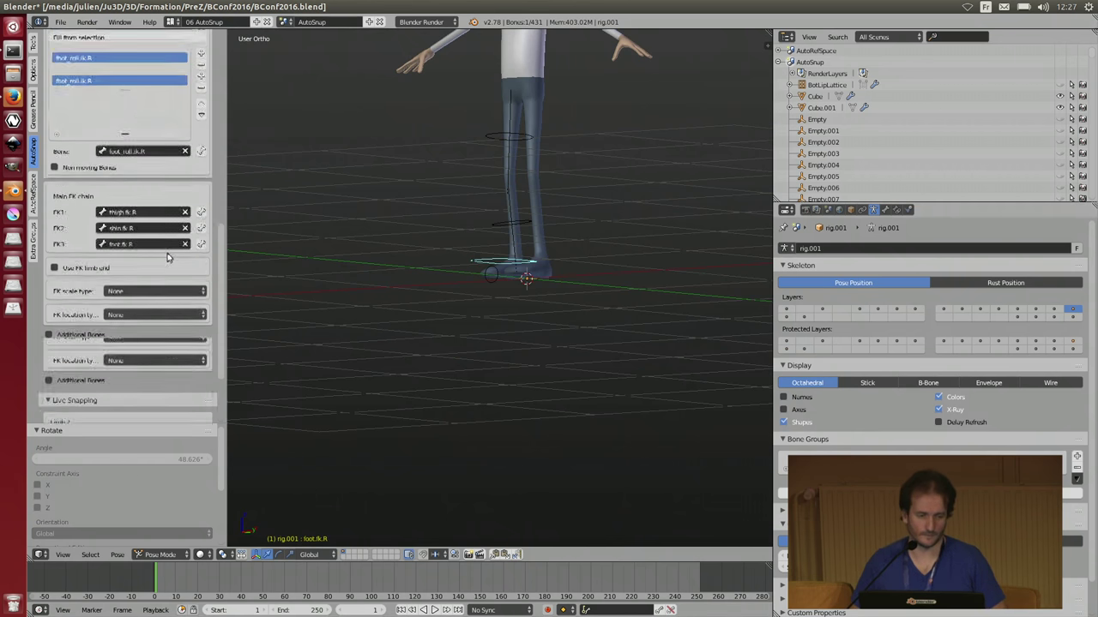
click(100, 162)
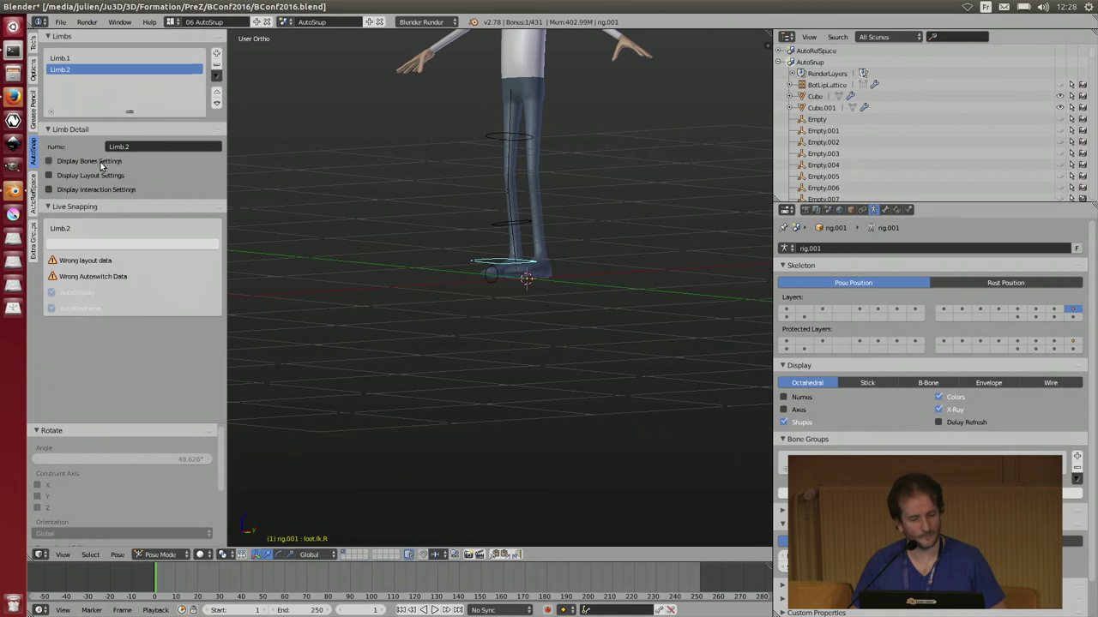
click(101, 176)
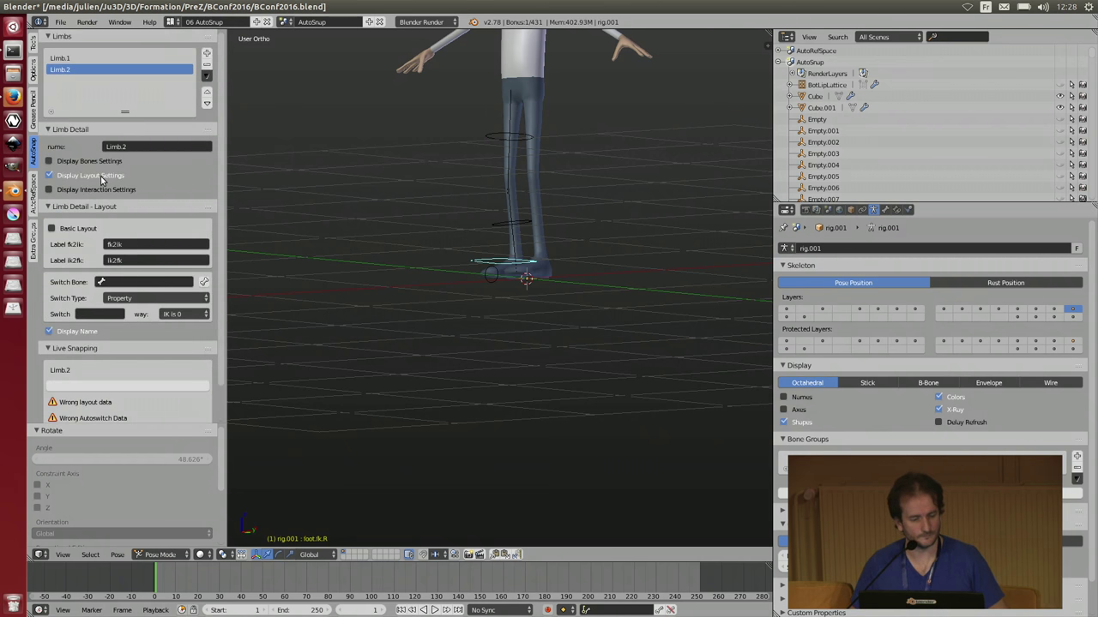
scroll(100, 176, down, 2)
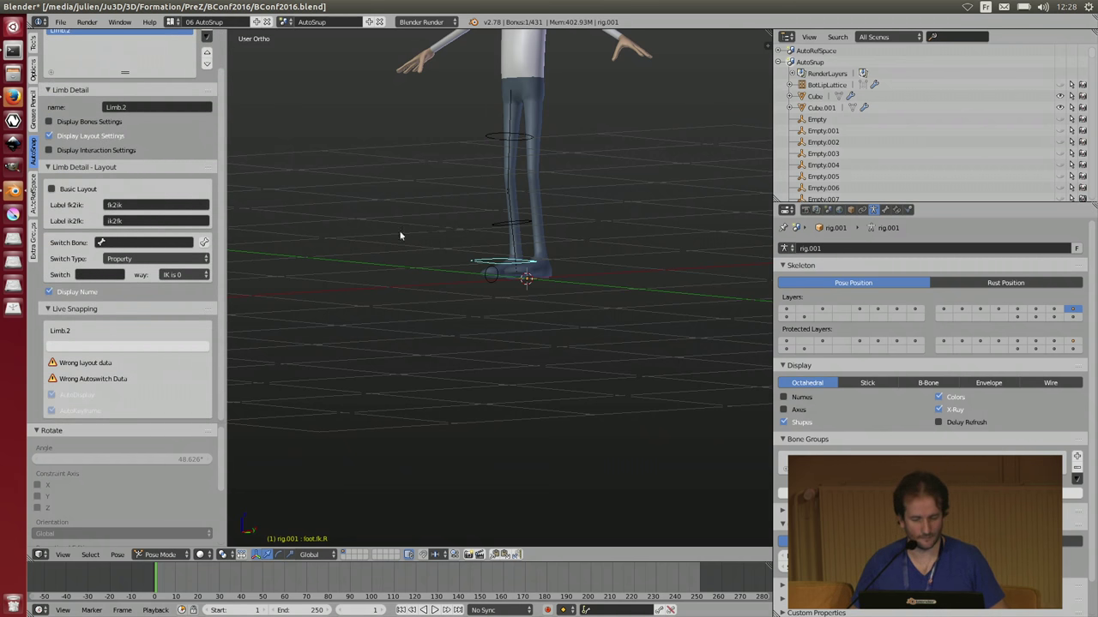
- Inspect the bone properties of foot.fk.R for the IK/FK switch property
middle_drag(400, 235, 421, 244)
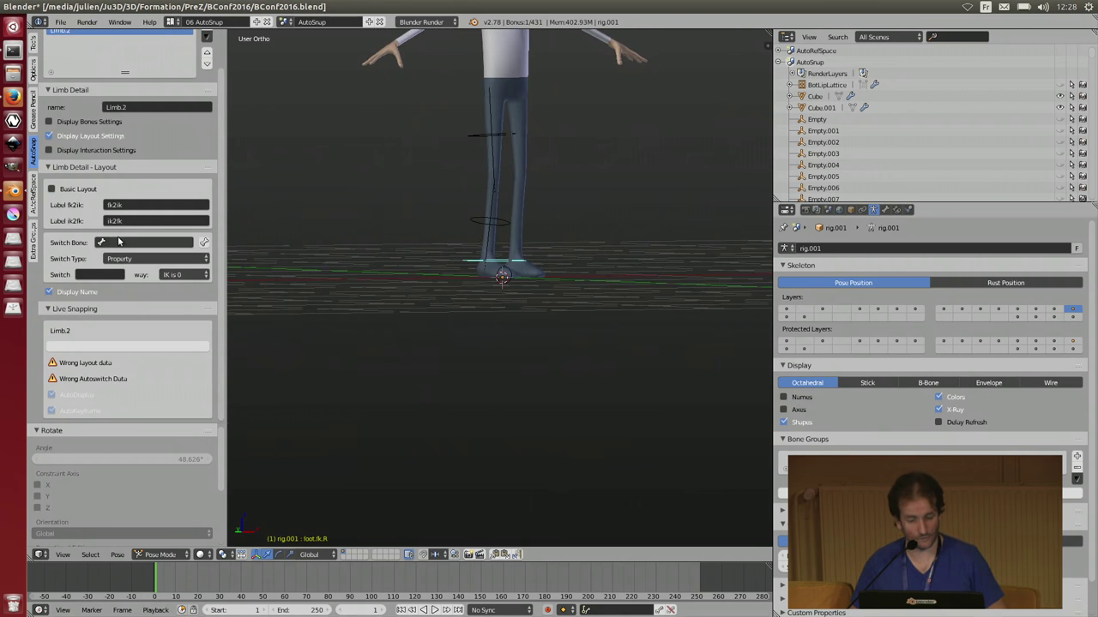
click(885, 210)
scroll(930, 326, down, 4)
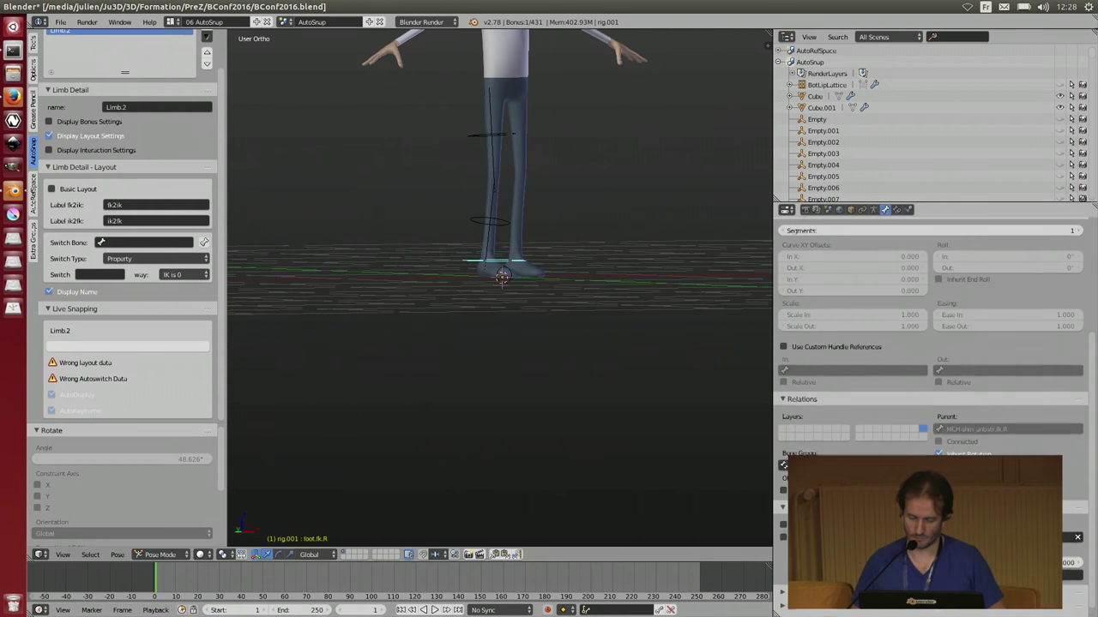
scroll(933, 386, down, 1)
scroll(854, 263, down, 1)
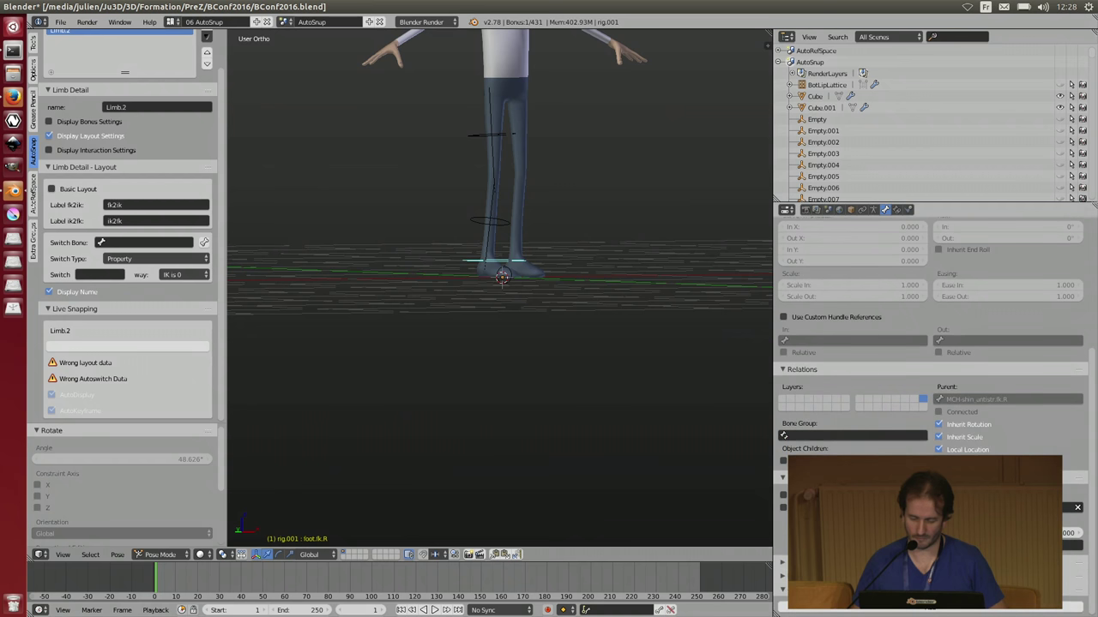
- Look through the armature's bone layers for the right leg bone that holds the IK/FK switch property
click(879, 210)
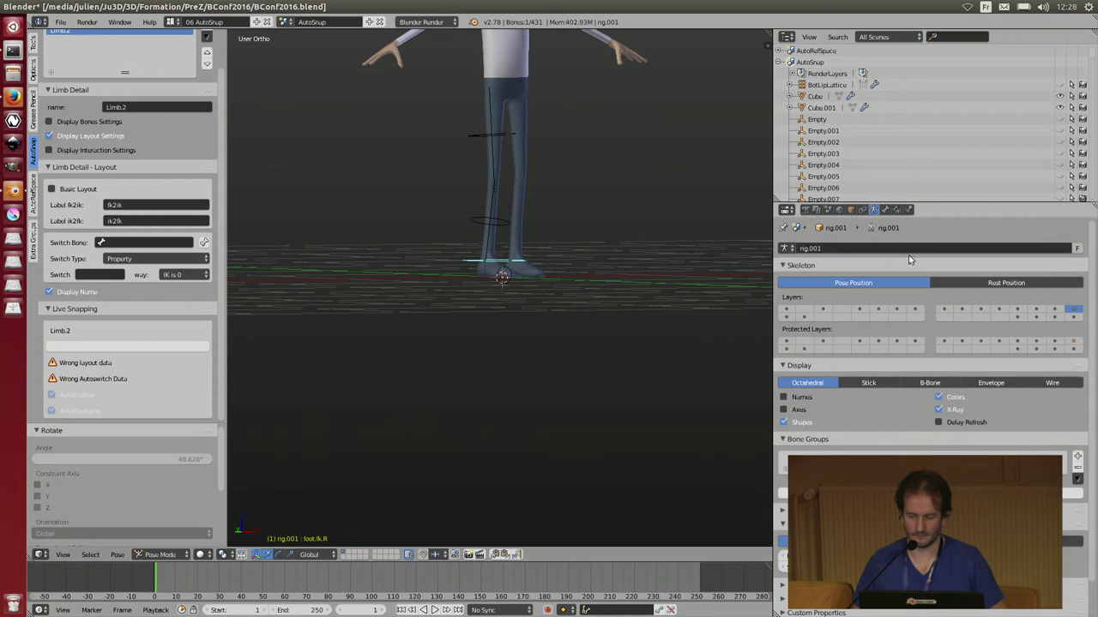
click(1054, 310)
click(1070, 311)
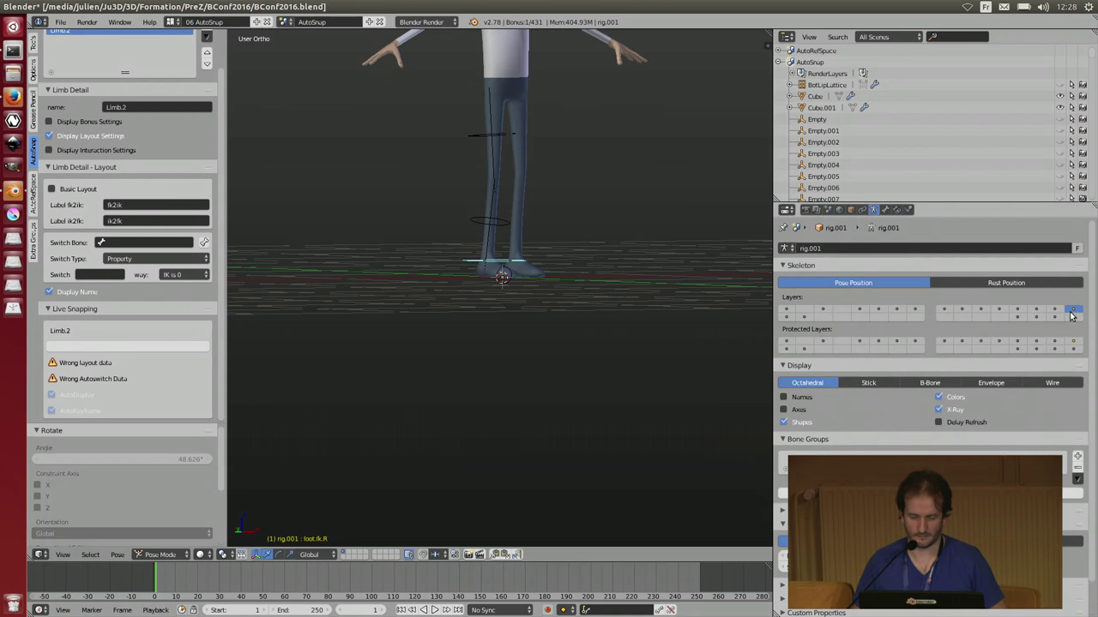
click(1053, 311)
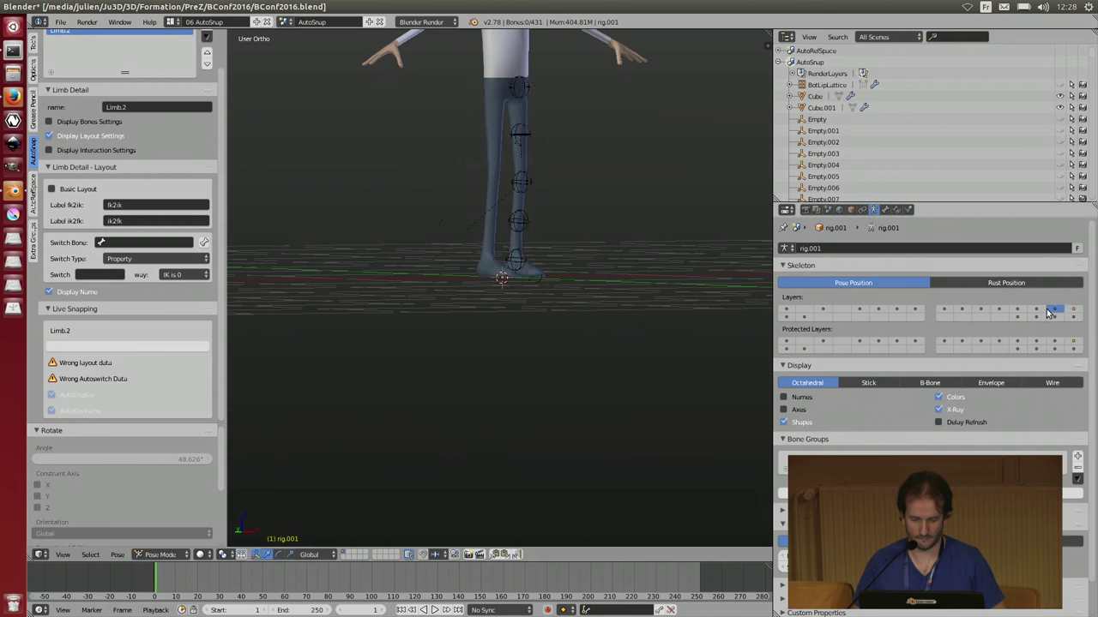
click(1054, 317)
click(1073, 318)
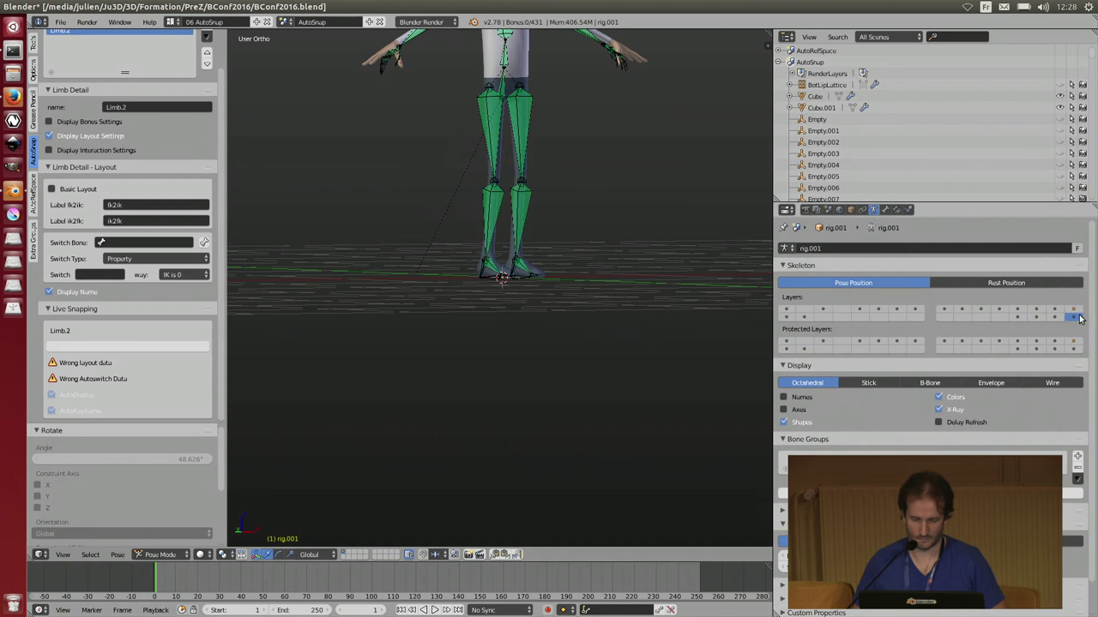
middle_drag(657, 317, 638, 330)
click(1018, 317)
click(1005, 310)
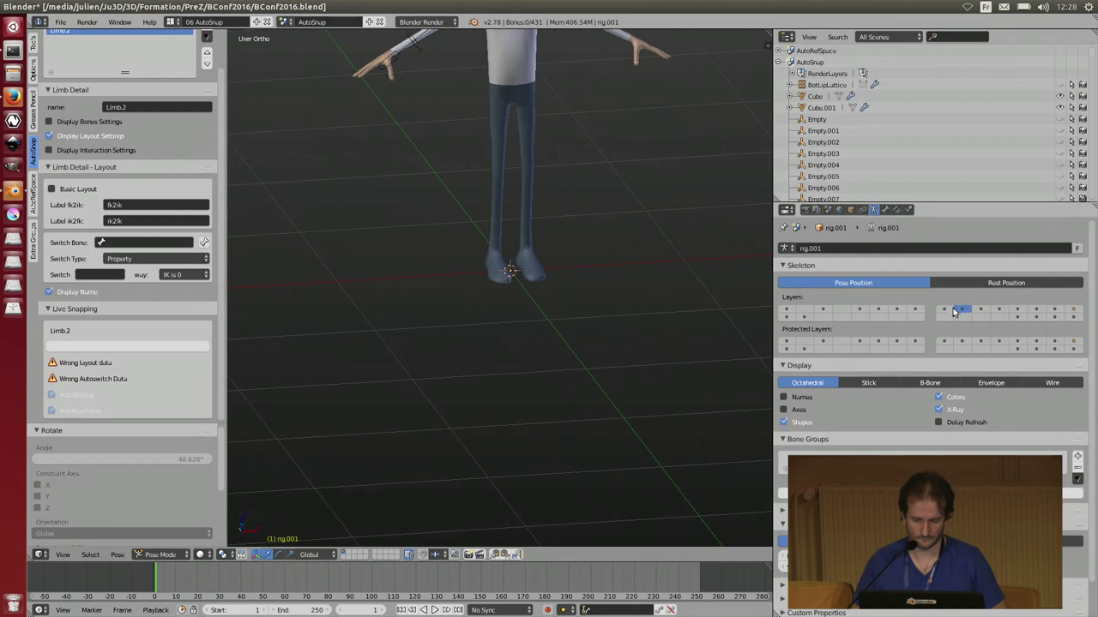
click(1036, 310)
click(1072, 310)
click(1073, 317)
click(1054, 316)
click(1036, 317)
click(1017, 317)
click(1017, 310)
click(1036, 309)
click(1054, 309)
- Show all populated armature layers together and assign foot.ik.R as the Switch Bone of Limb.2
click(859, 310)
click(914, 310)
mouse_move(781, 317)
mouse_down()
mouse_move(829, 310)
mouse_move(1070, 307)
mouse_move(1015, 319)
mouse_up()
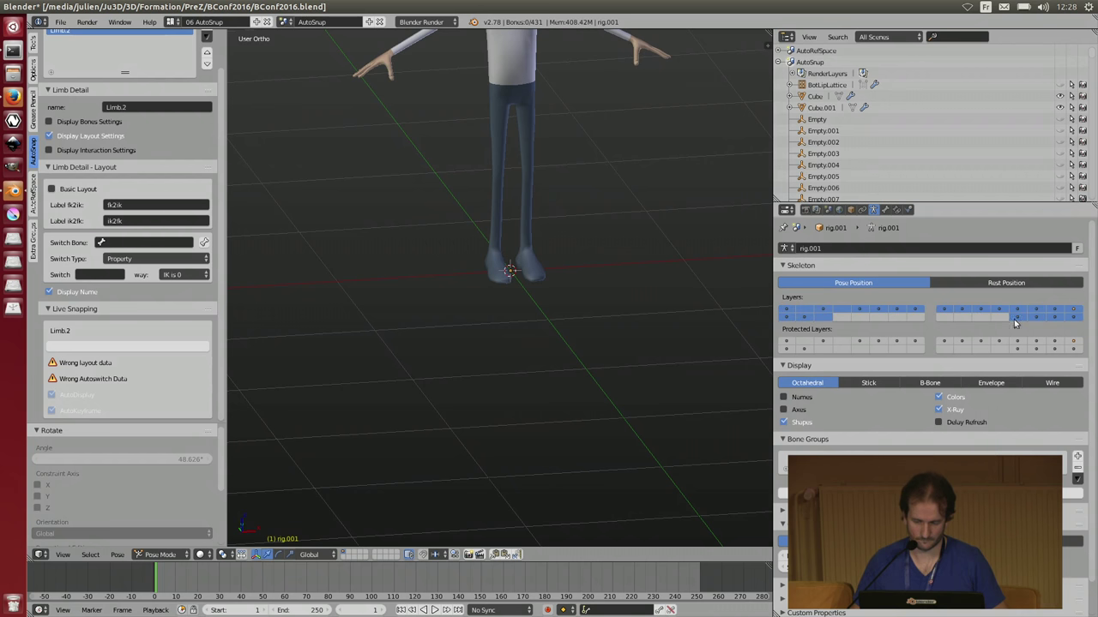
scroll(469, 268, up, 3)
right_click(449, 244)
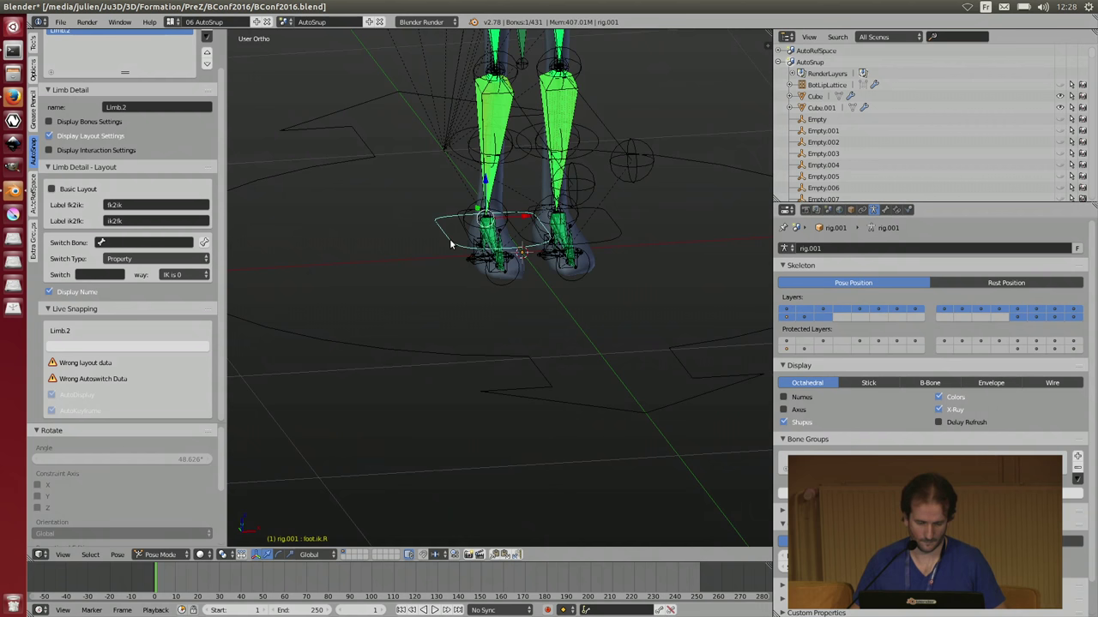
scroll(930, 360, down, 1)
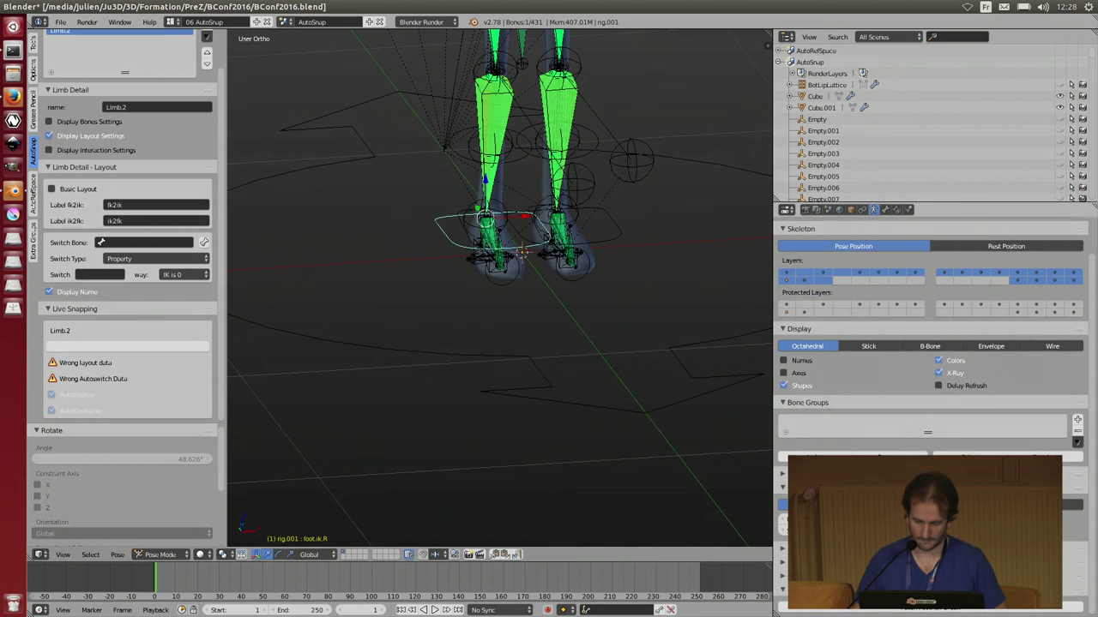
click(885, 209)
scroll(931, 343, down, 3)
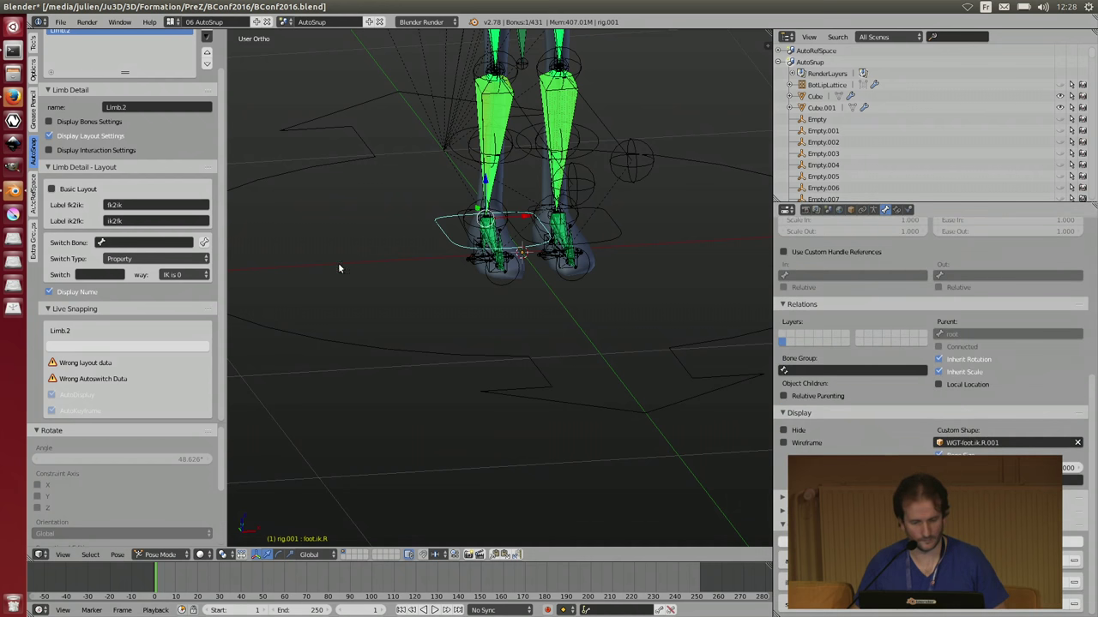
click(204, 244)
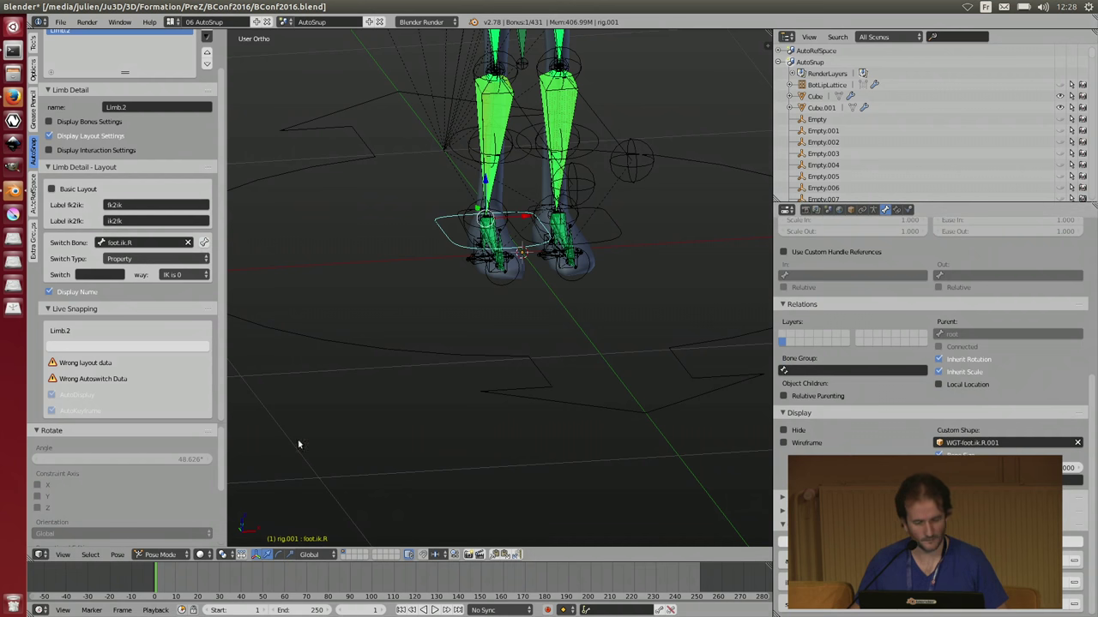
- Set the Switch property of Limb.2 to ikfk_switch and its way to FK is 0
click(111, 275)
text(i)
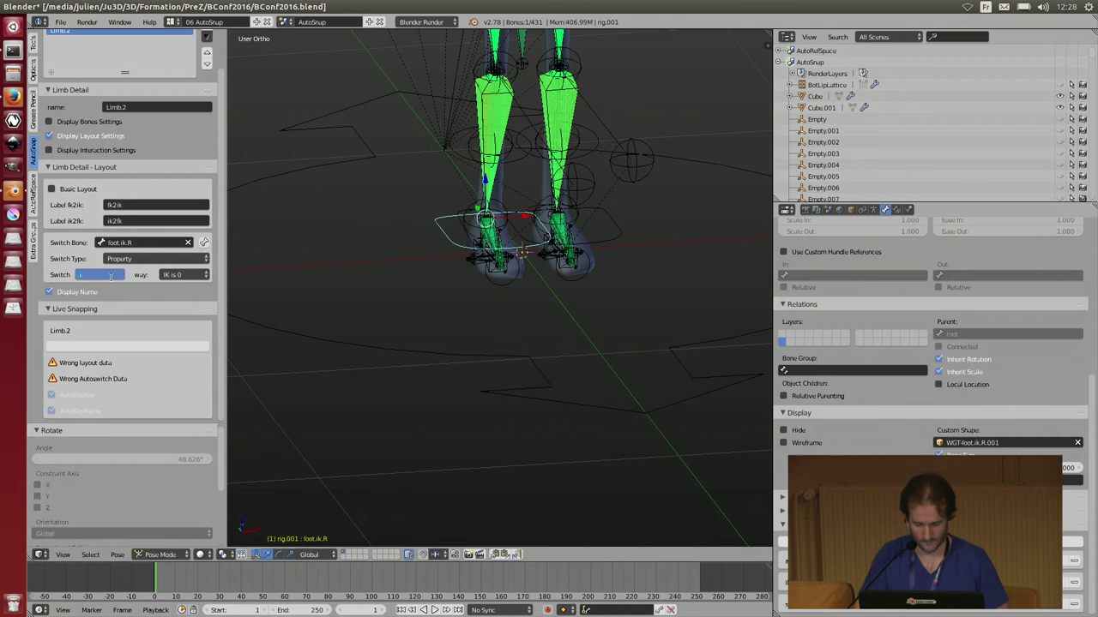
text(kfk_swit)
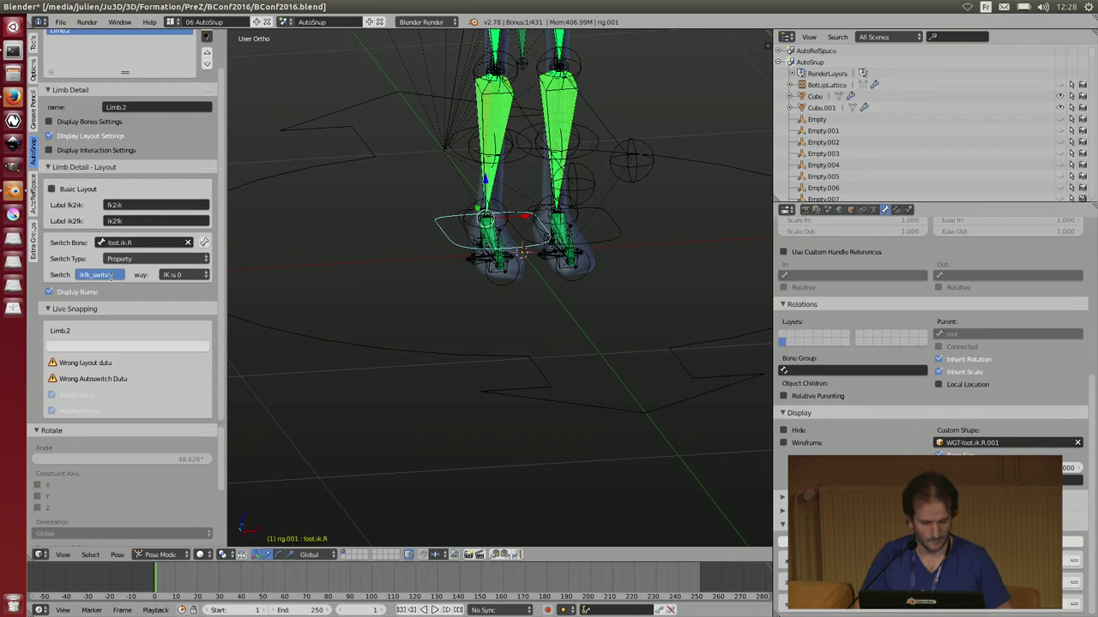
text(ch)
key(Return)
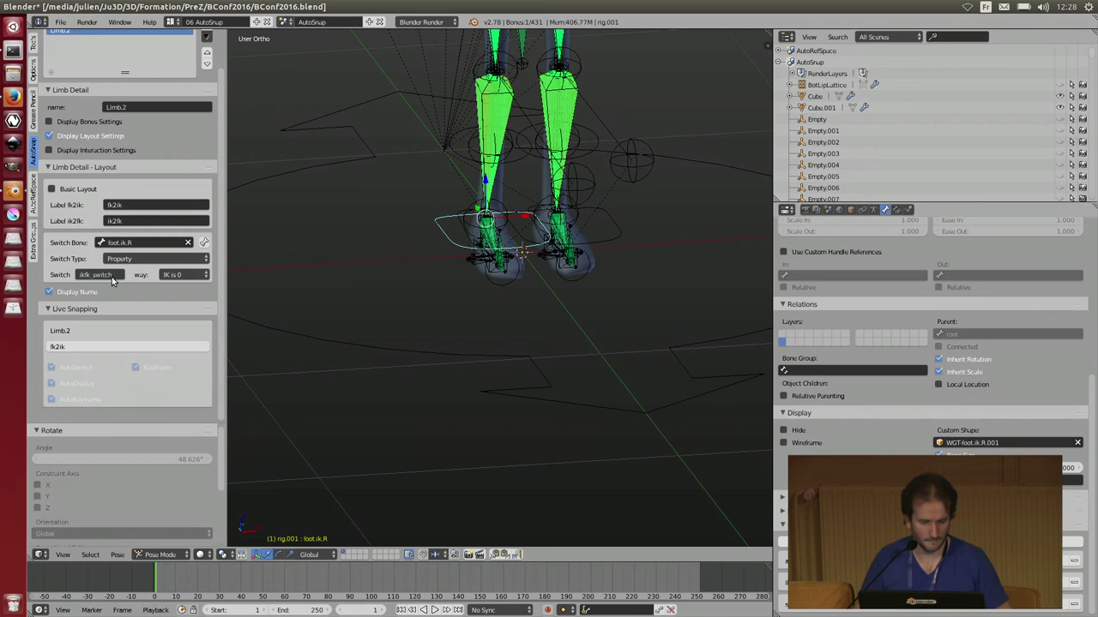
click(183, 274)
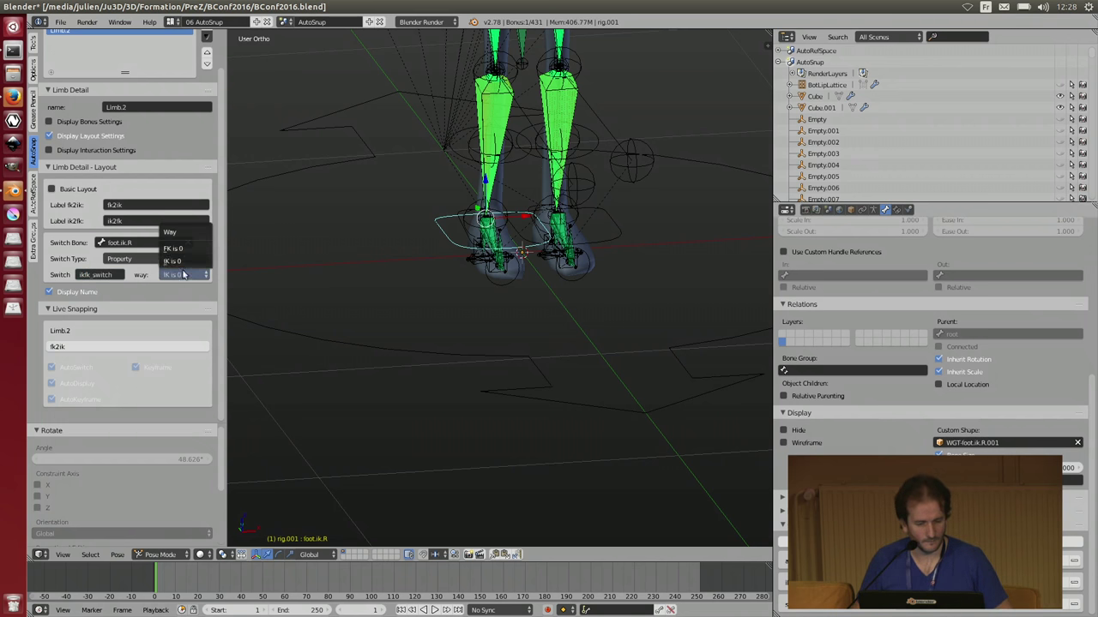
click(187, 249)
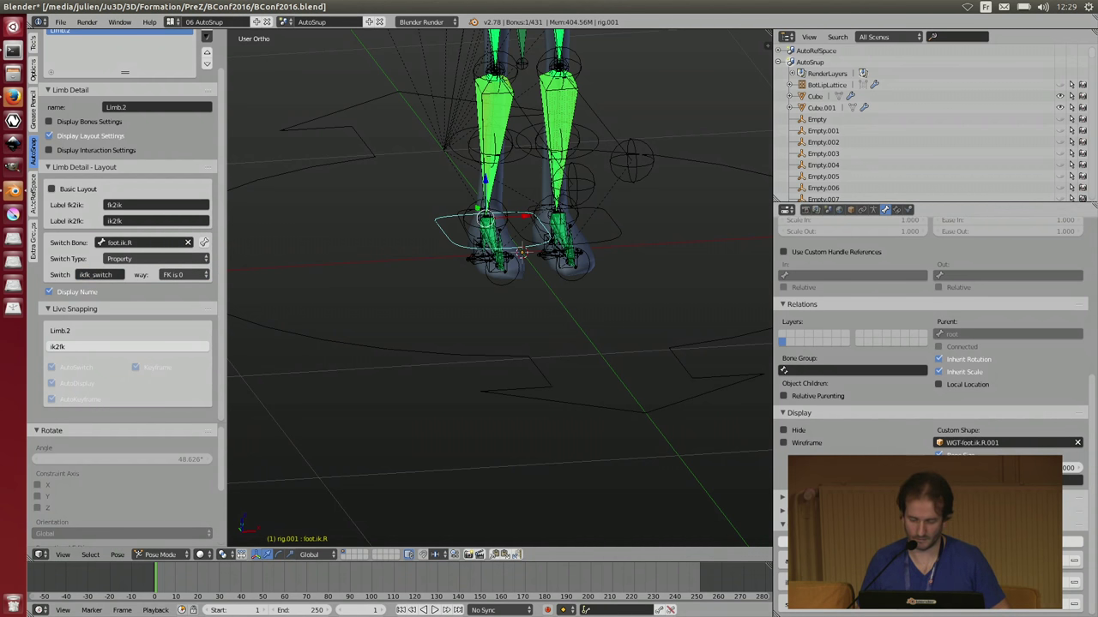
- Set the Switch Type in Limb.2's layout to Bone Transformation
click(147, 260)
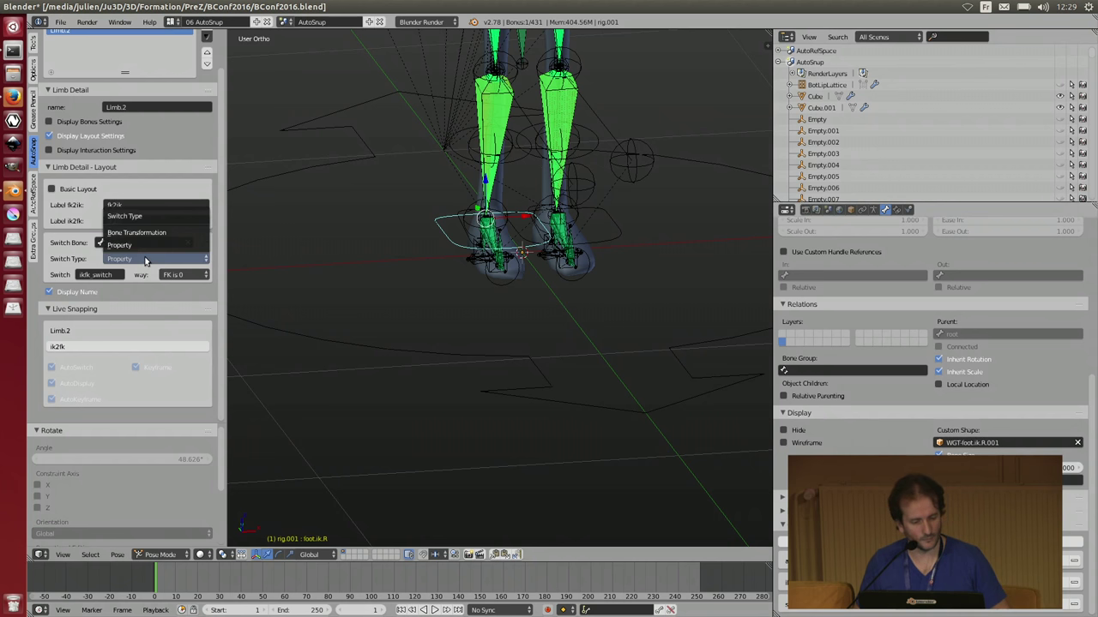
click(152, 234)
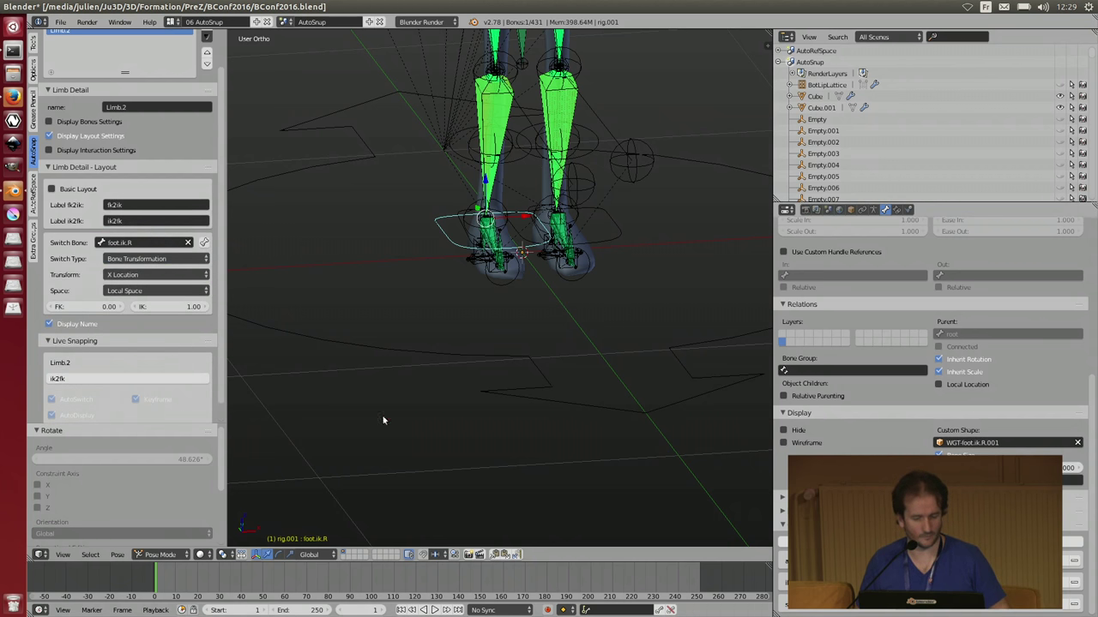
- Place the 3D cursor on the ground in front of the feet and add a new bone there to the rig's armature
key(shift+ctrl+c)
key(Escape)
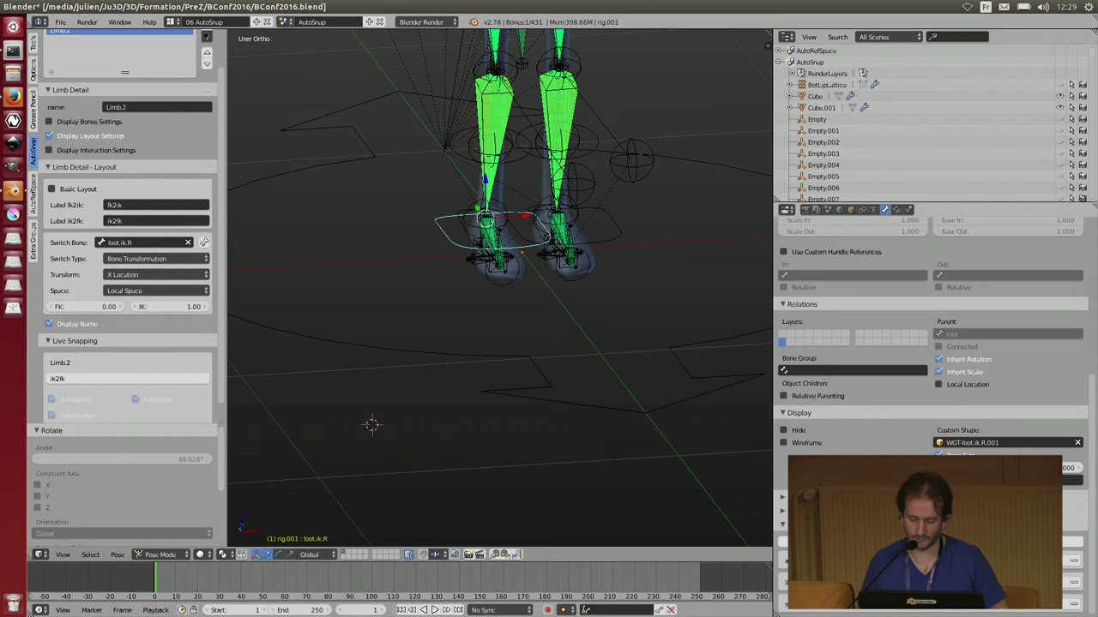
key(shift+ctrl+c)
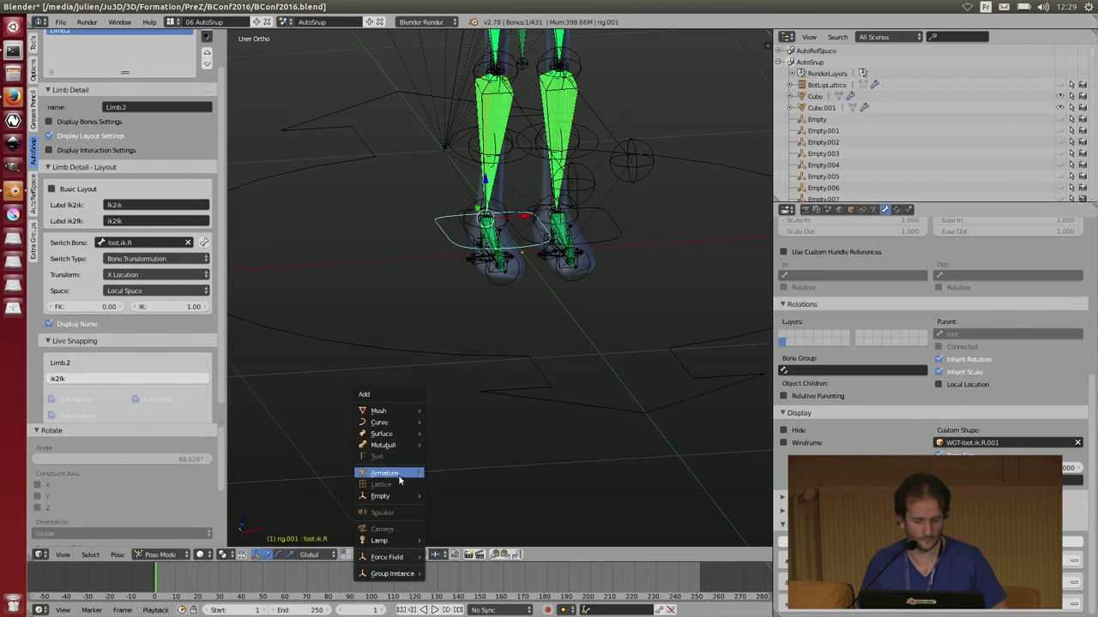
key(Escape)
key(Tab)
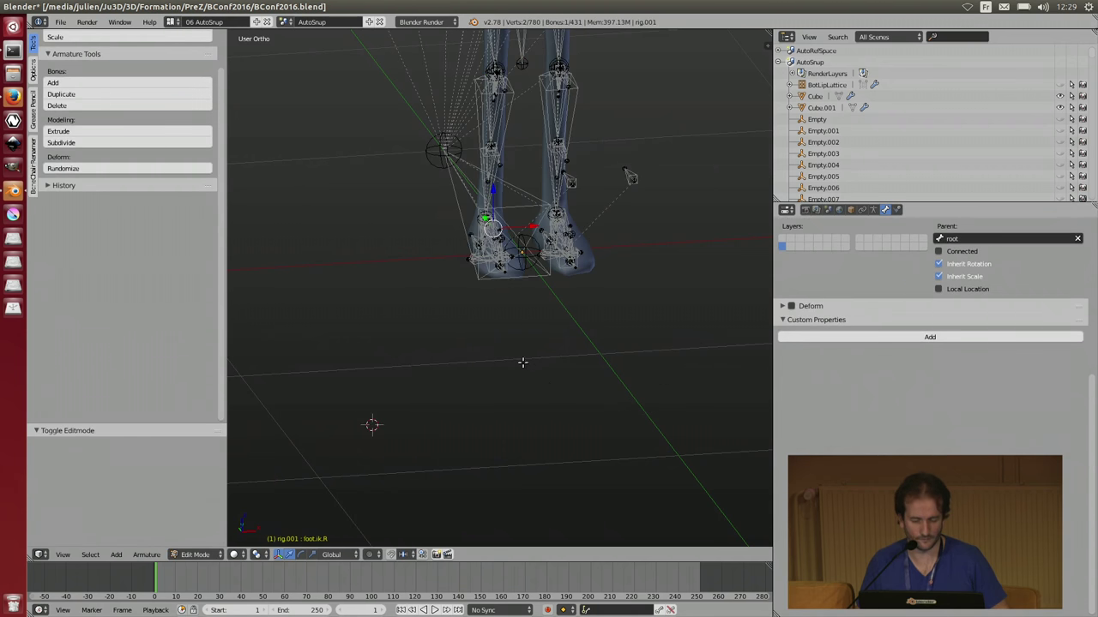
key(shift+a)
key(Tab)
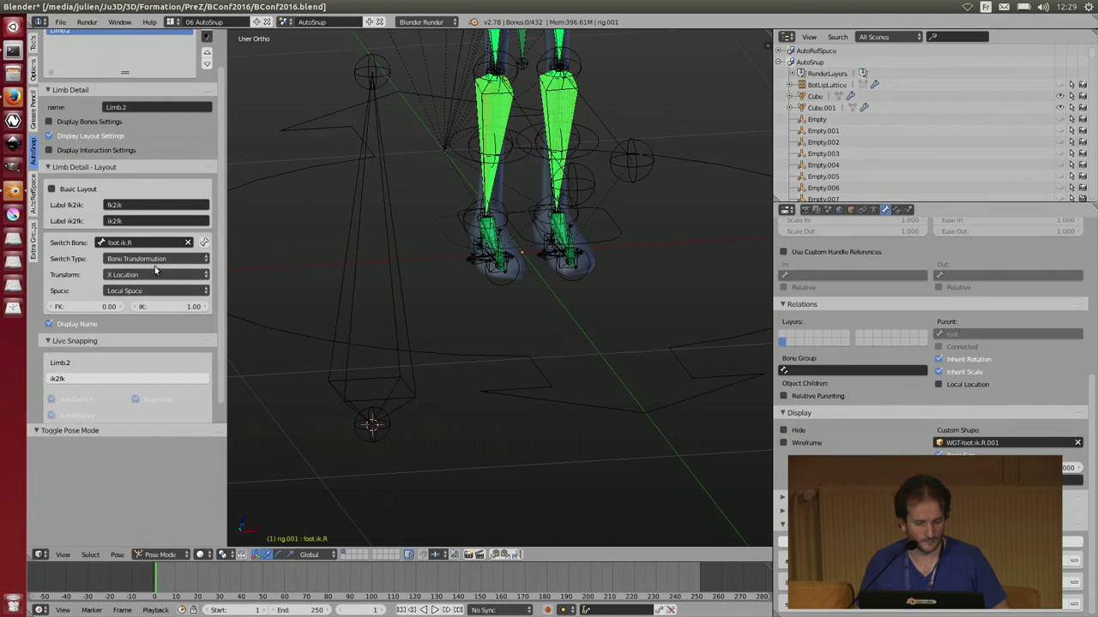
- Move the new bone about 0.197 along the global X axis in Pose Mode
right_click(409, 362)
key(g)
key(x)
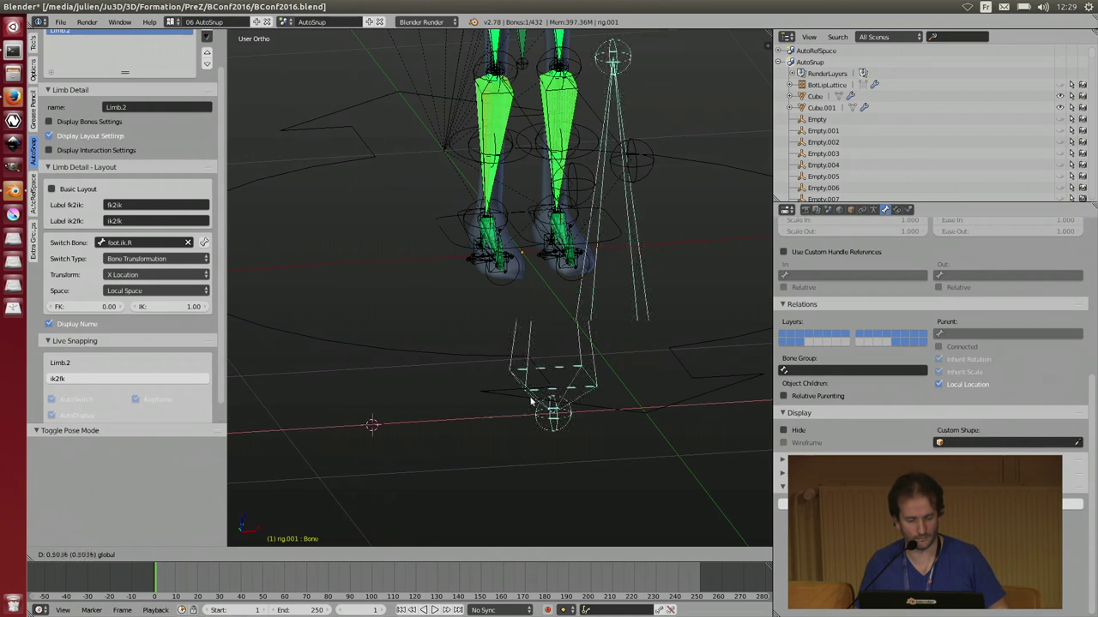
key(Return)
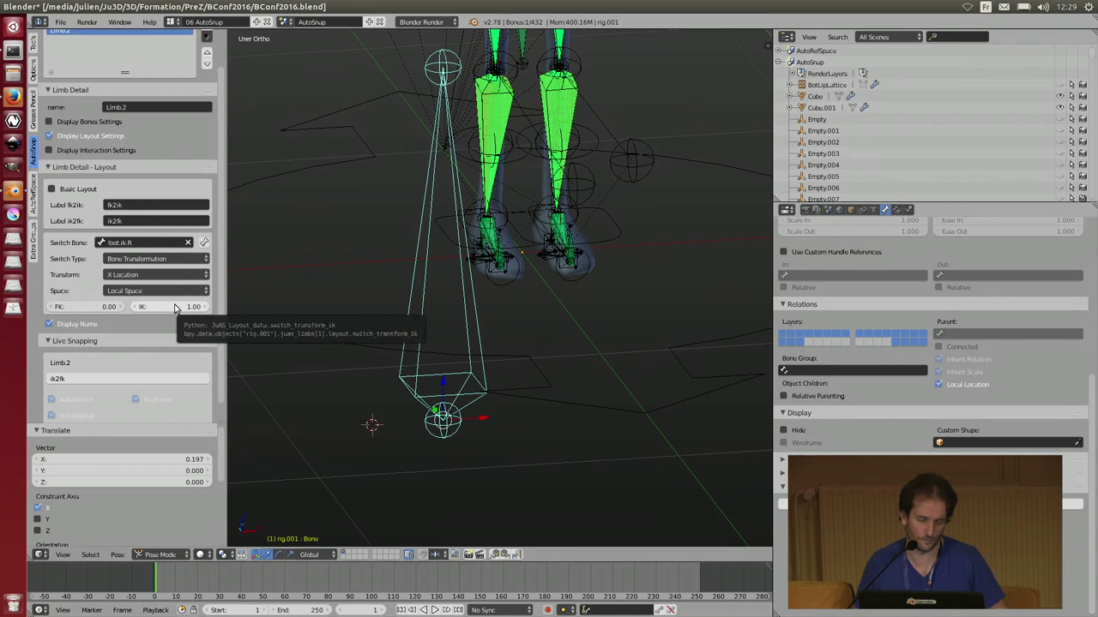
- Set Limb.2's layout Switch Type to Property and display the limb's interaction settings in place of its layout settings
click(166, 260)
click(161, 246)
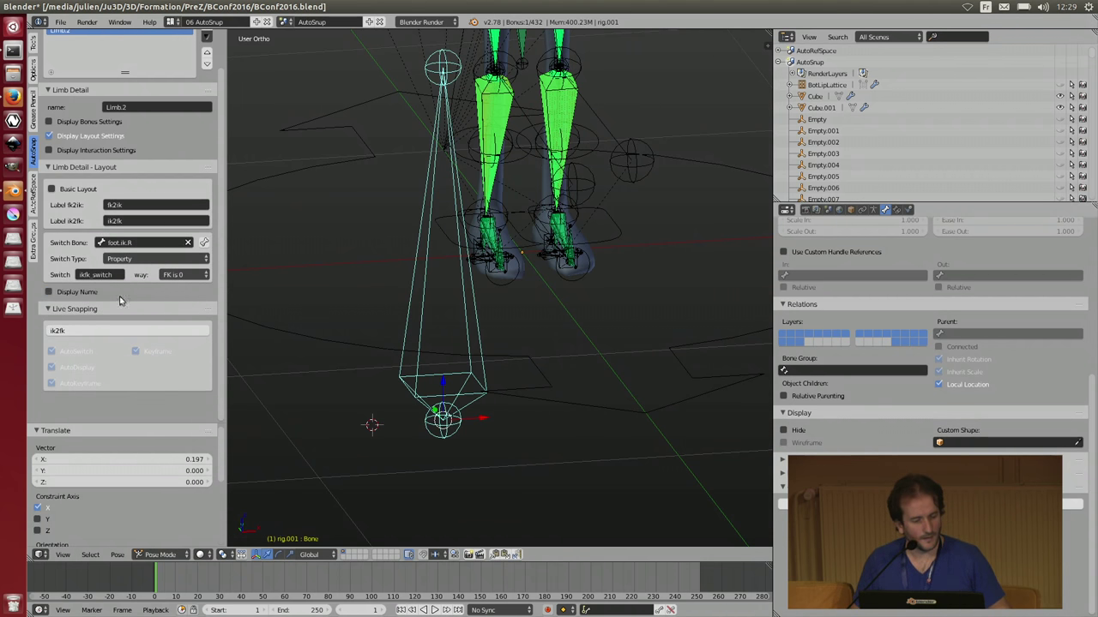
scroll(93, 297, up, 2)
click(118, 177)
click(112, 191)
scroll(120, 240, down, 5)
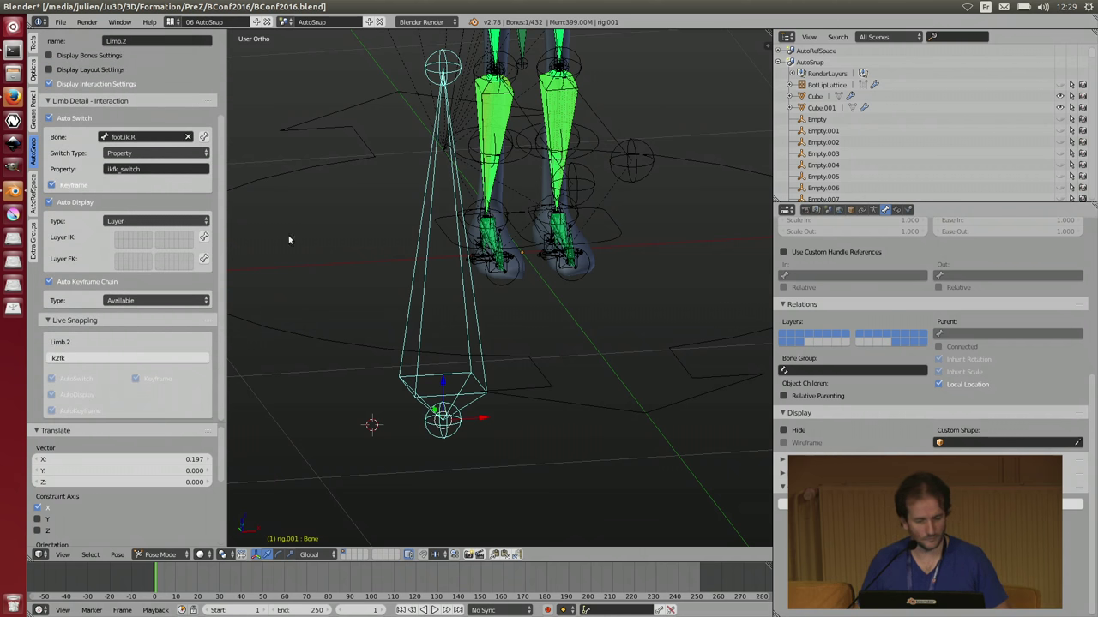
- Set Limb.2's Auto Display Layer FK to the bone layer of foot.fk.R and Layer IK to that of foot.ik.R
right_click(465, 249)
right_click(464, 250)
right_click(463, 249)
right_click(461, 249)
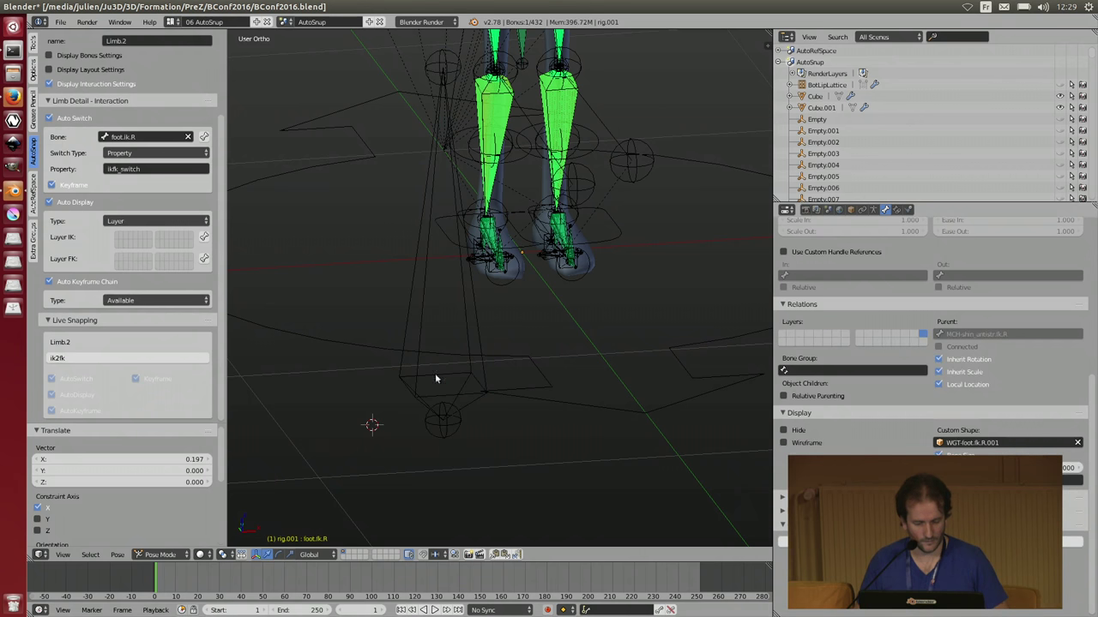
click(874, 209)
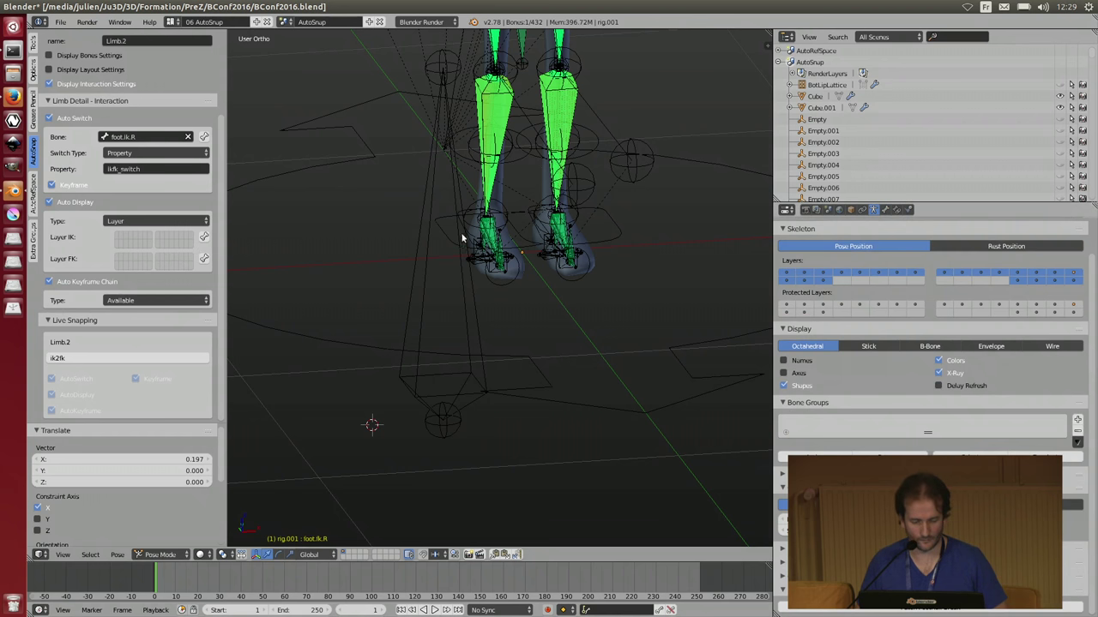
click(191, 257)
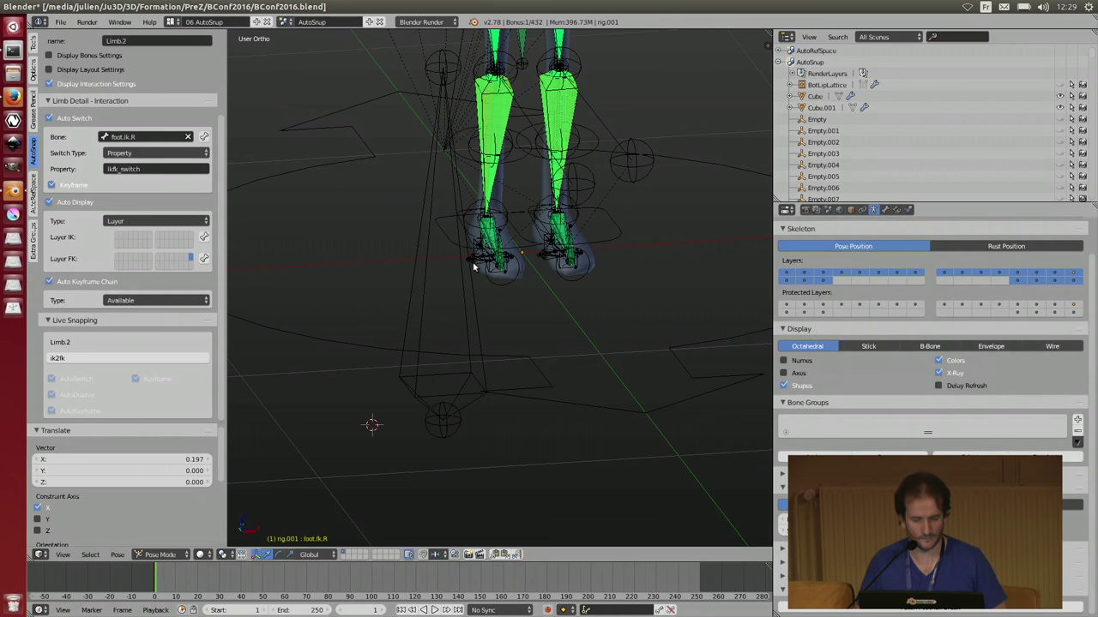
right_click(441, 234)
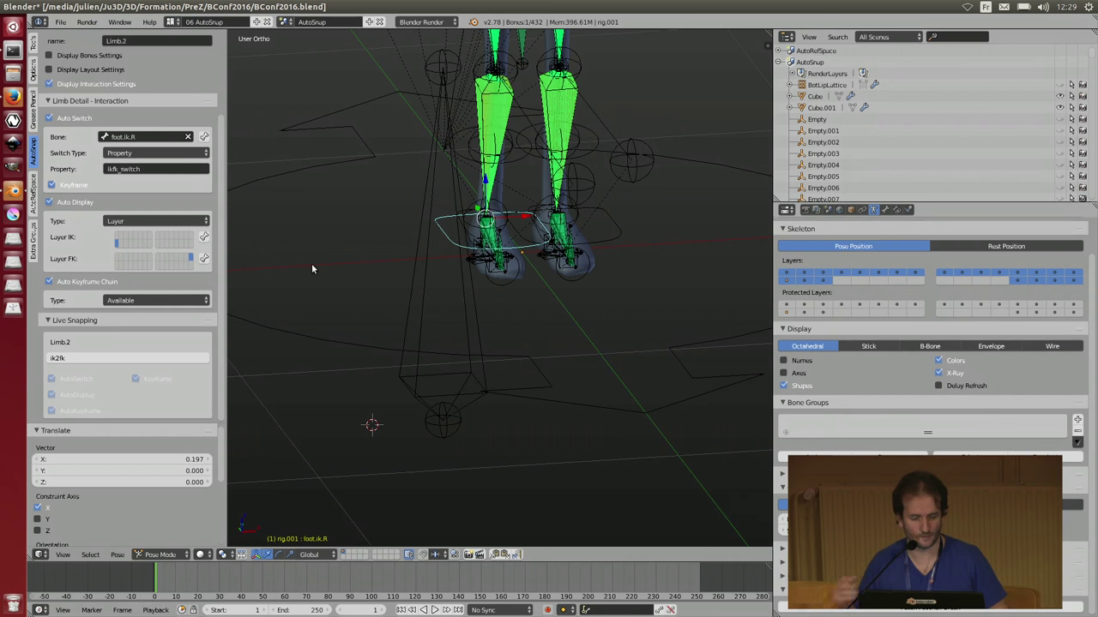
scroll(311, 269, up, 2)
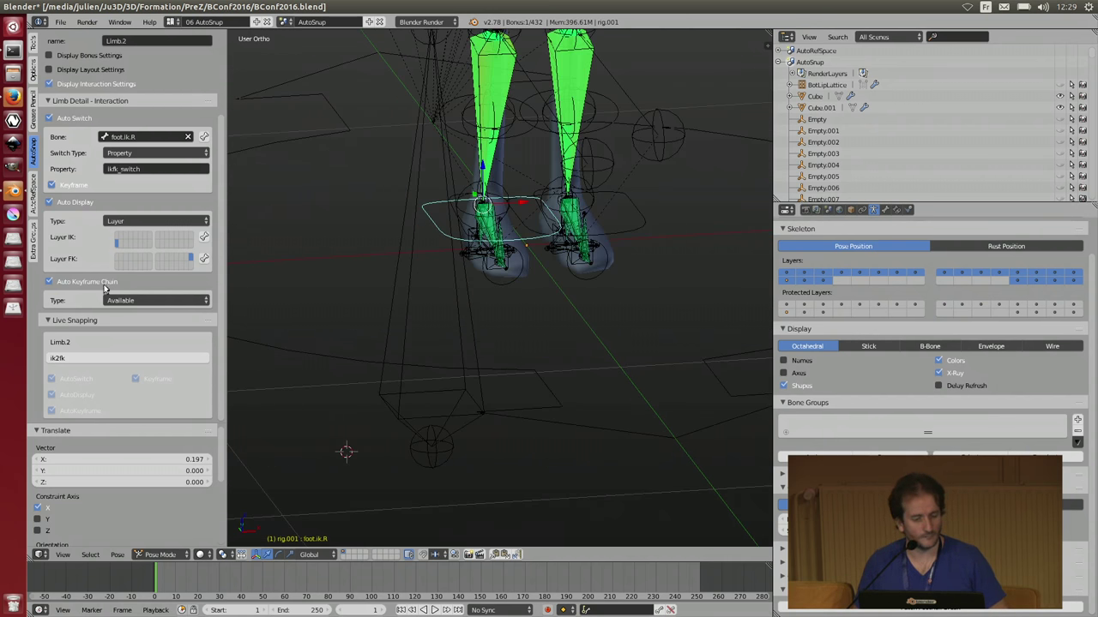
- Try Keying Set as Limb.2's Auto Keyframe Chain type and restore it to Available
click(145, 304)
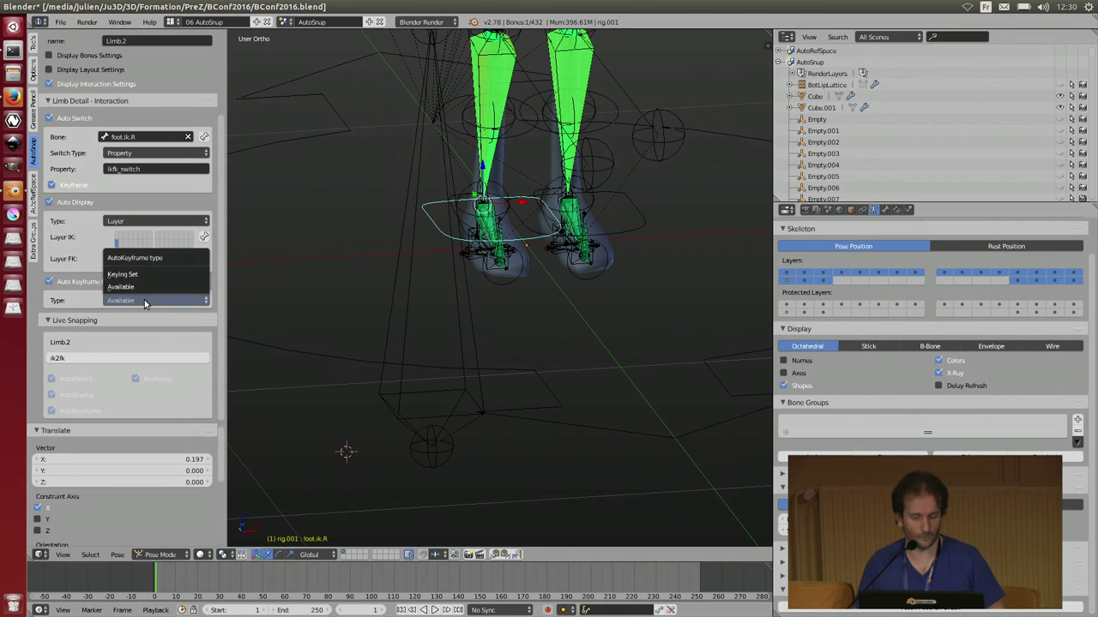
click(144, 300)
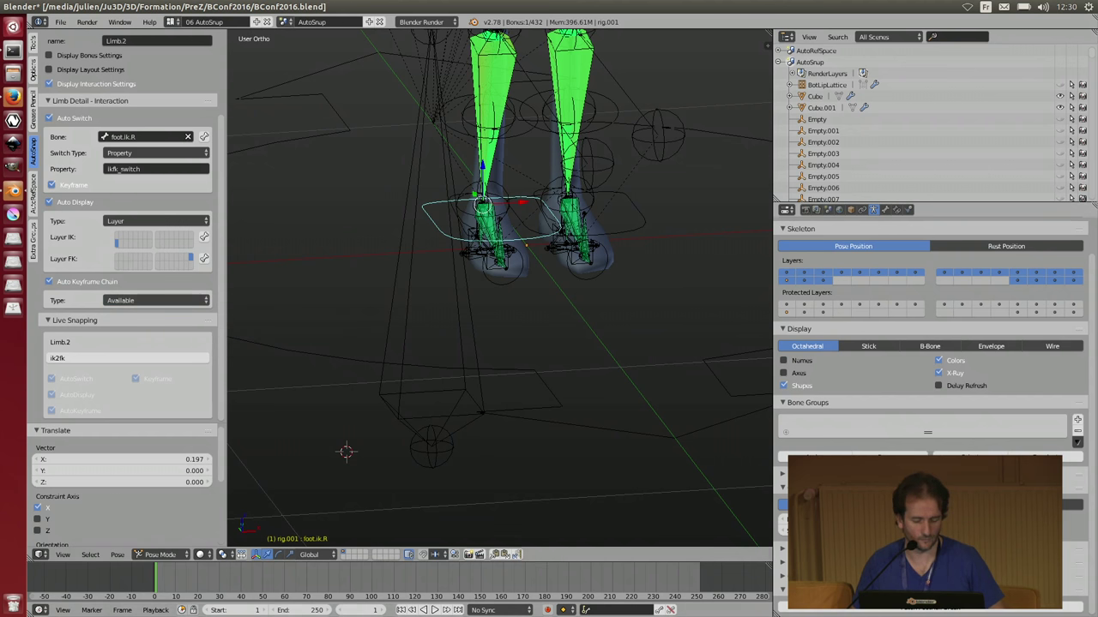
click(166, 298)
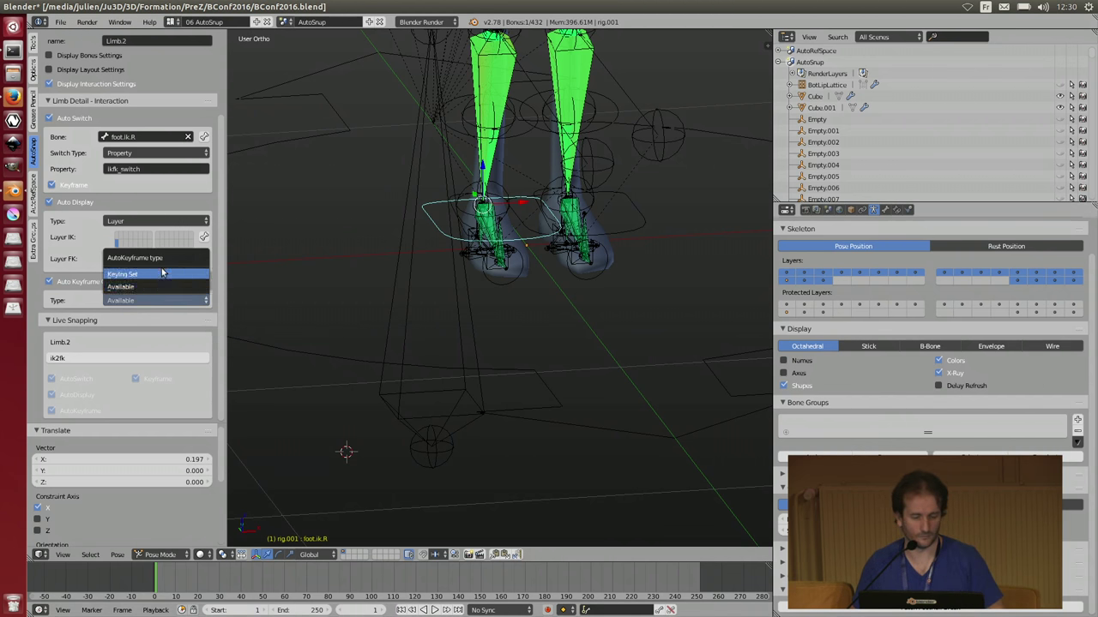
click(161, 268)
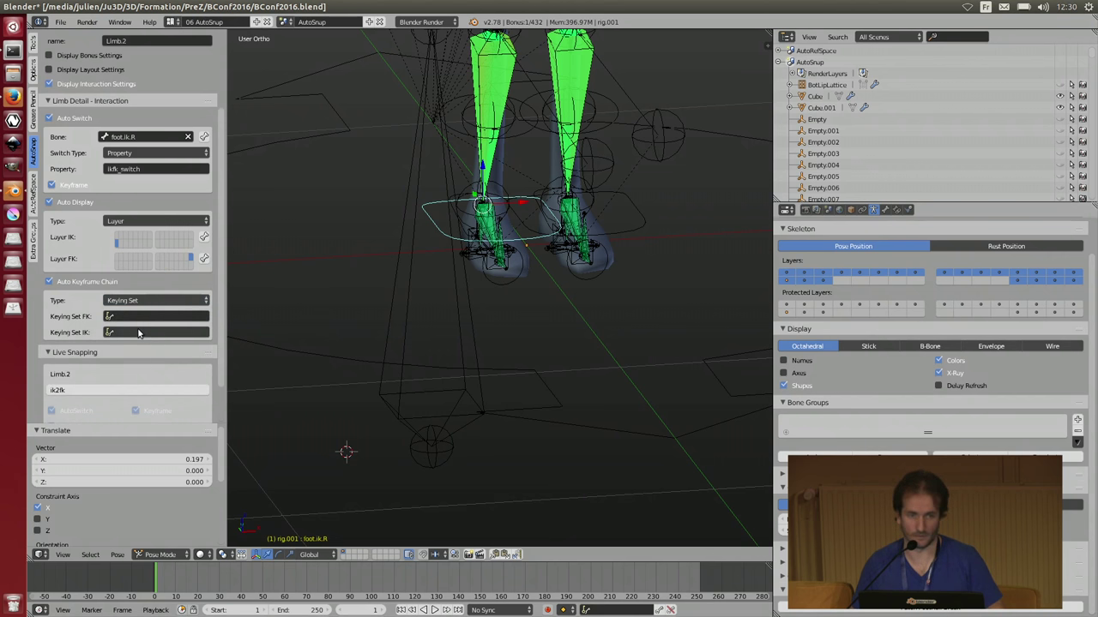
click(137, 300)
click(139, 296)
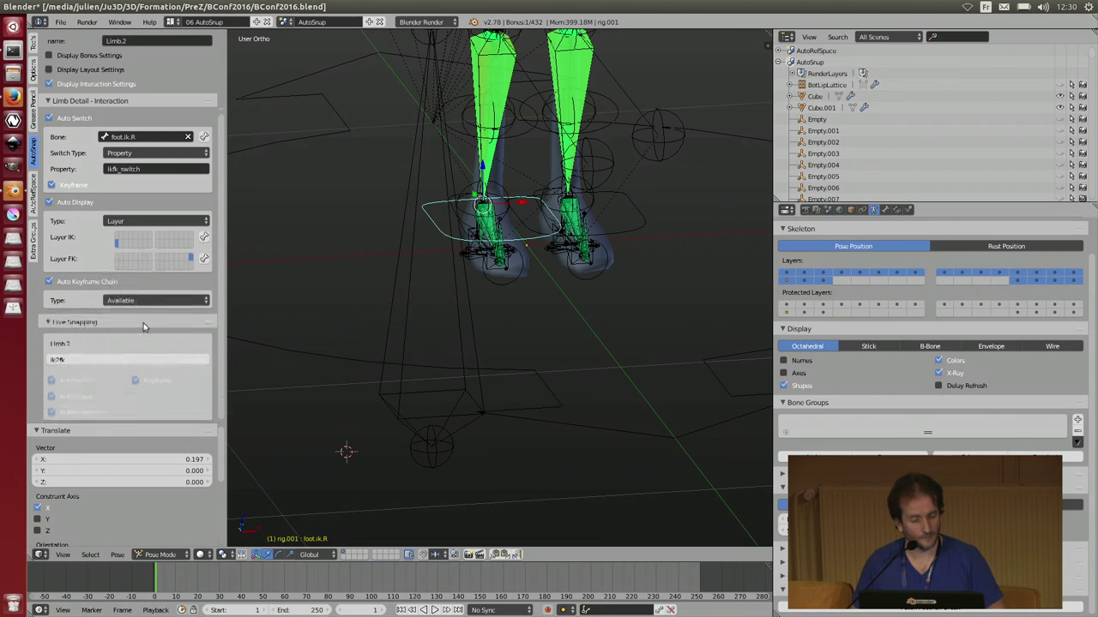
scroll(142, 343, up, 3)
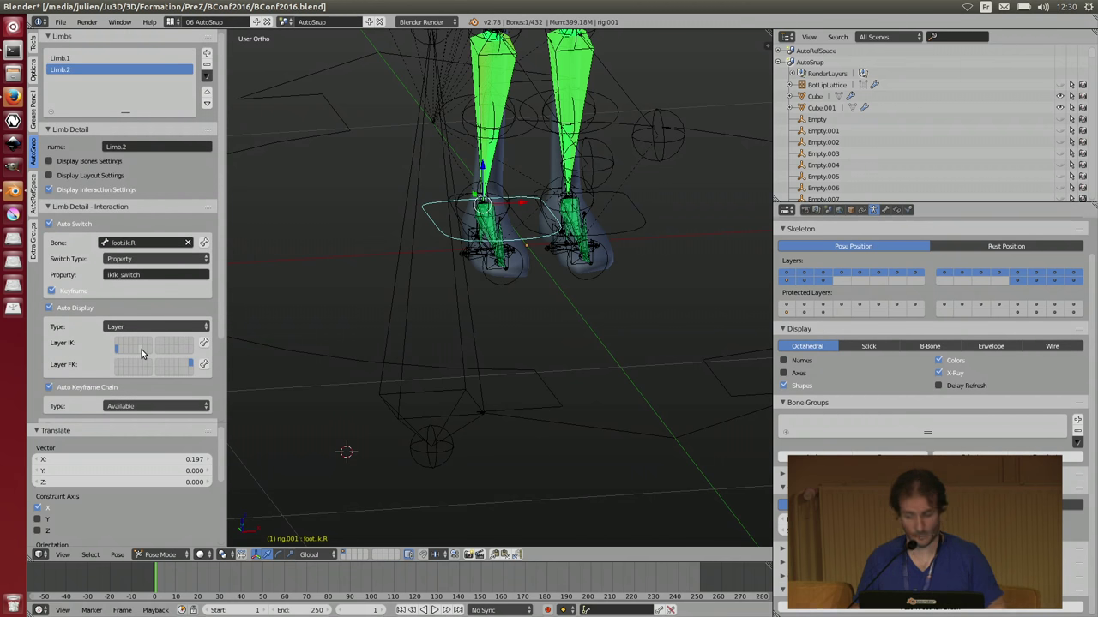
scroll(153, 347, down, 3)
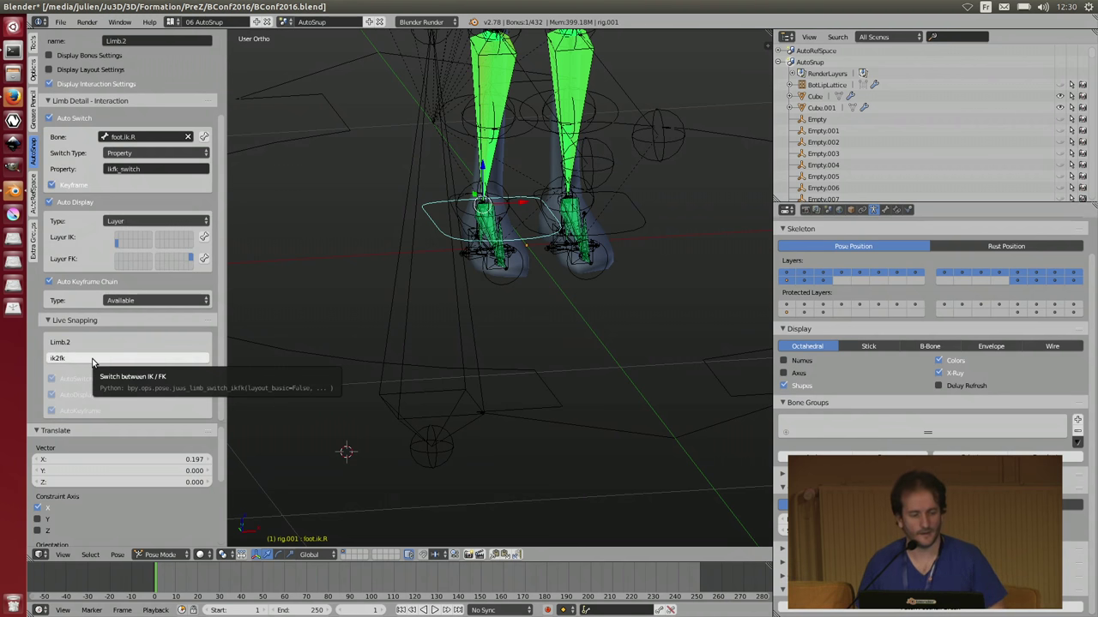
- Search the add-on preferences for auto and turn on Generation enabled for the AutoSnap add-on
key(ctrl+alt+u)
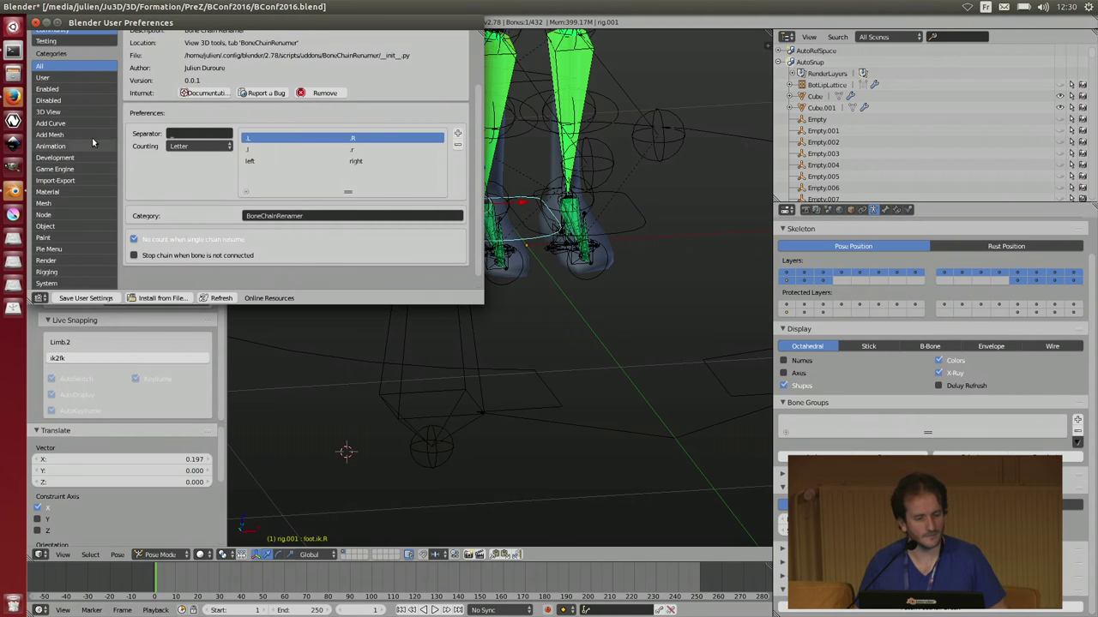
scroll(95, 142, up, 4)
click(83, 61)
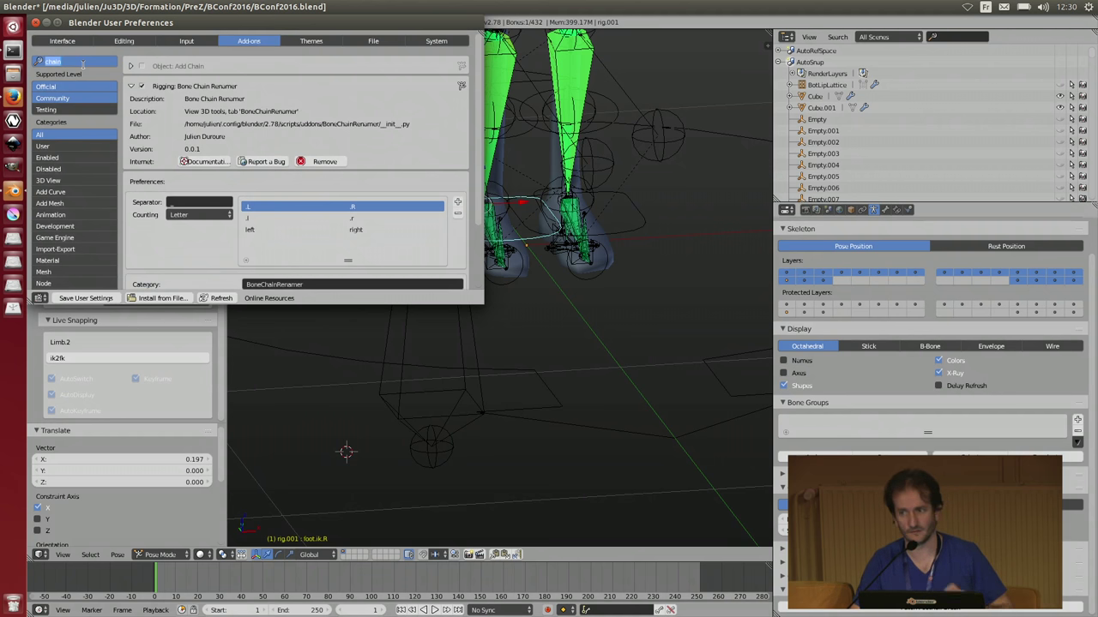
text(auto)
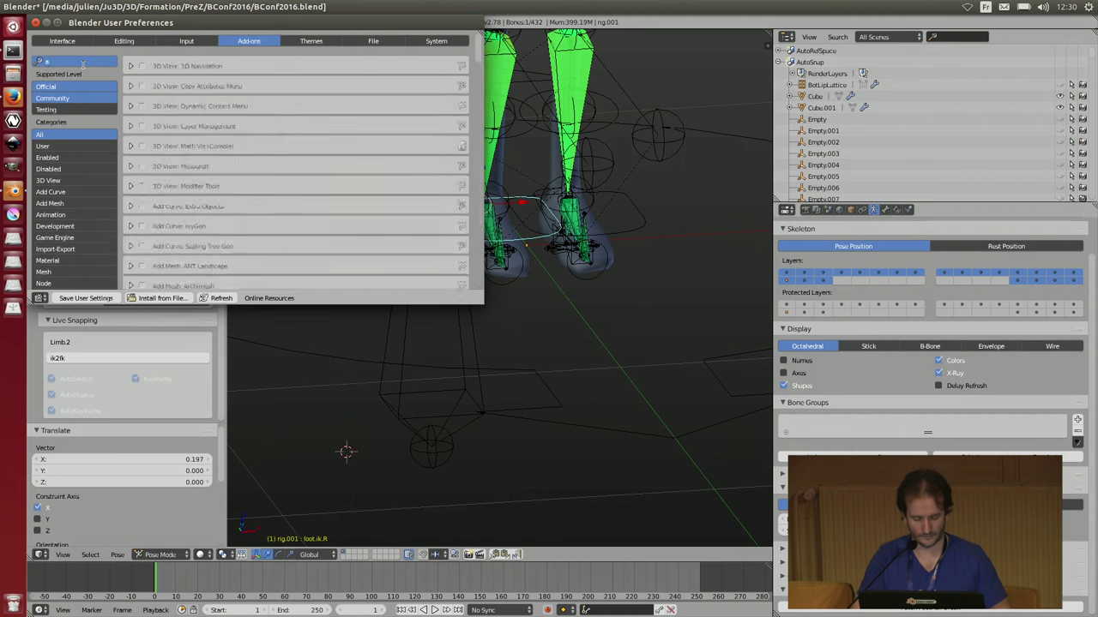
click(142, 185)
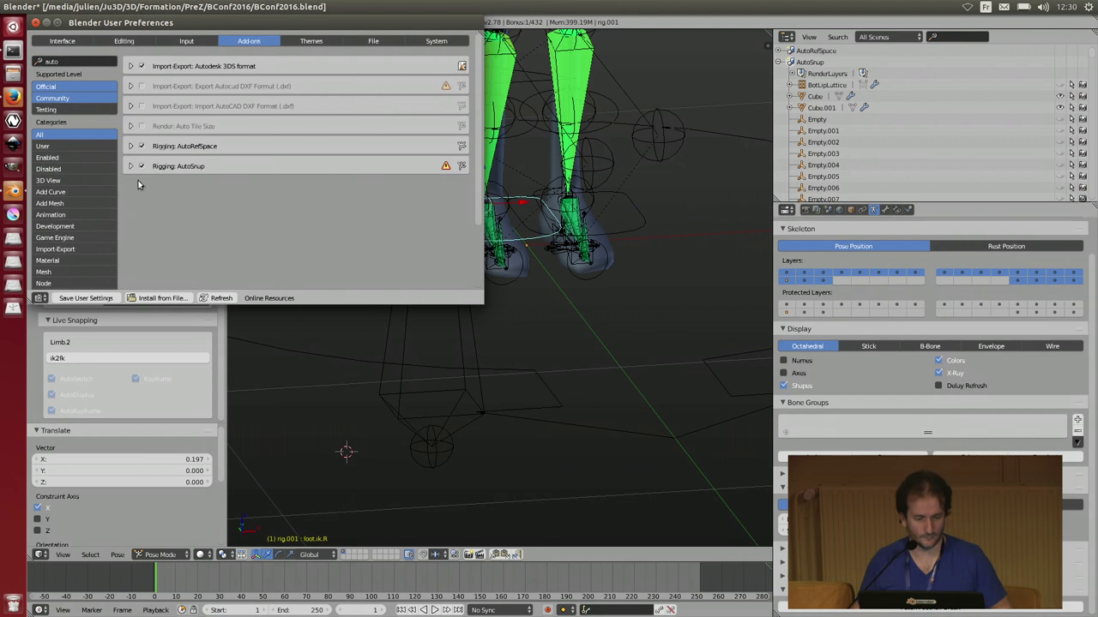
click(133, 167)
scroll(265, 235, down, 4)
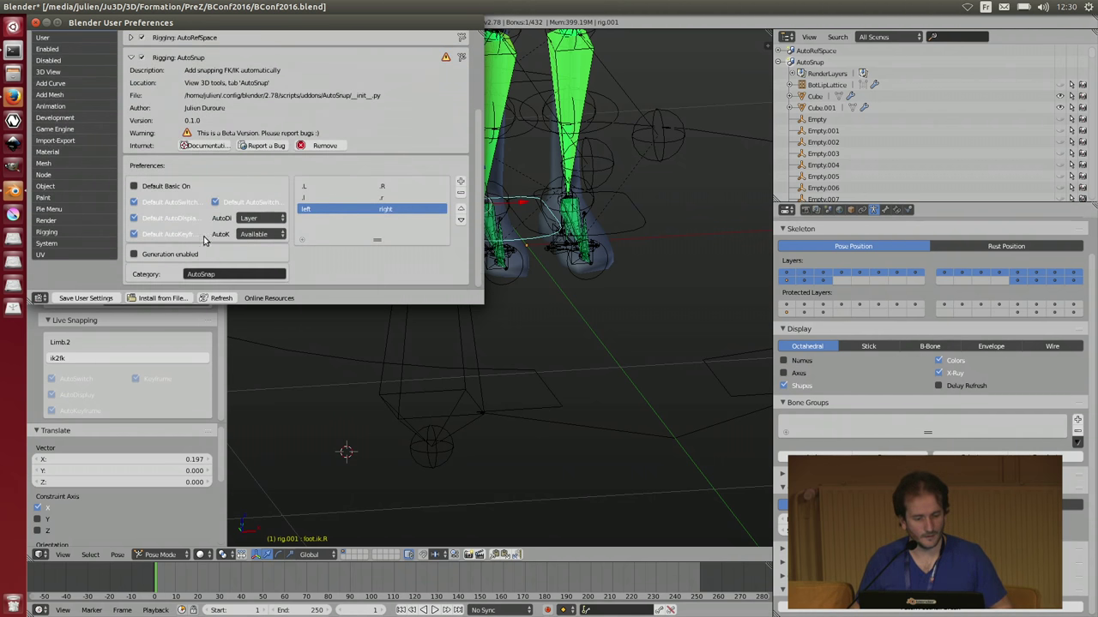
click(35, 22)
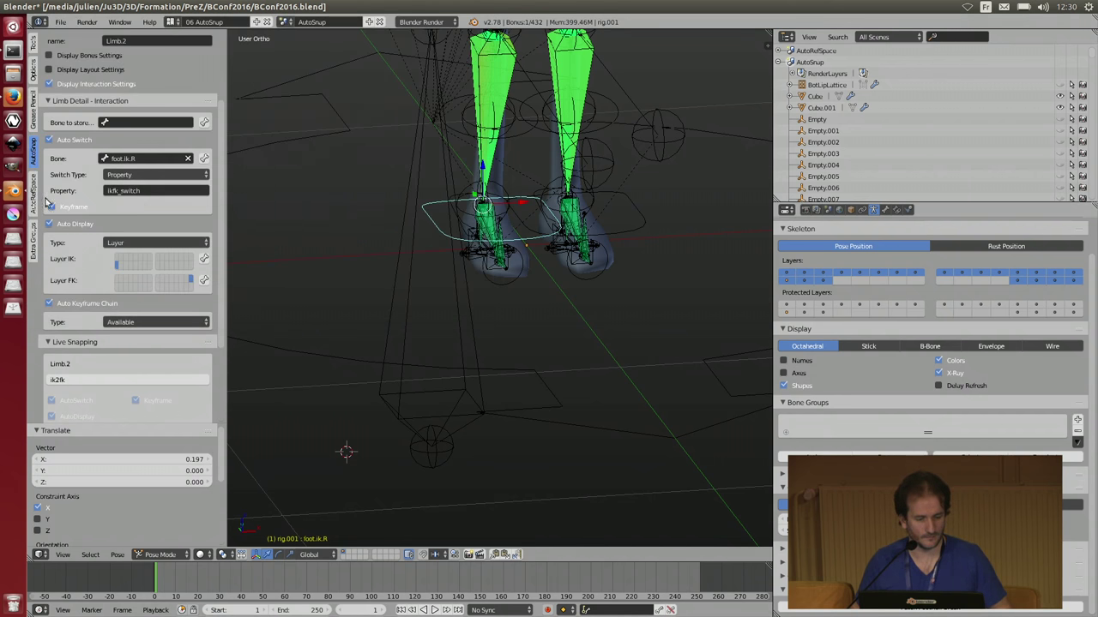
scroll(102, 352, down, 3)
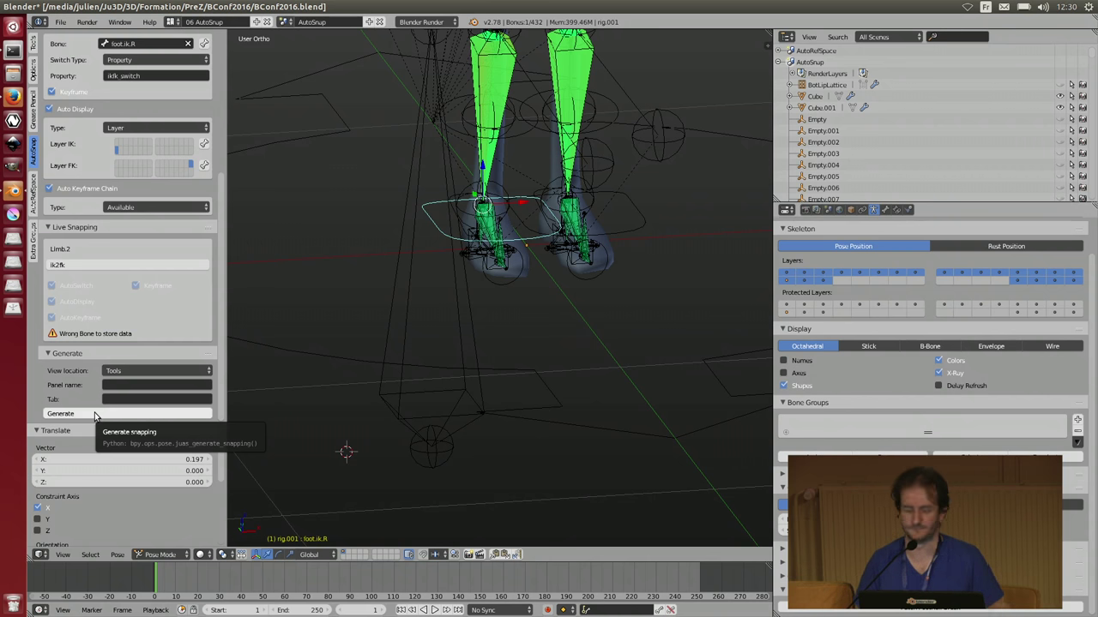
- Remove Limb.2 from the AutoSnap limb list
scroll(94, 416, up, 6)
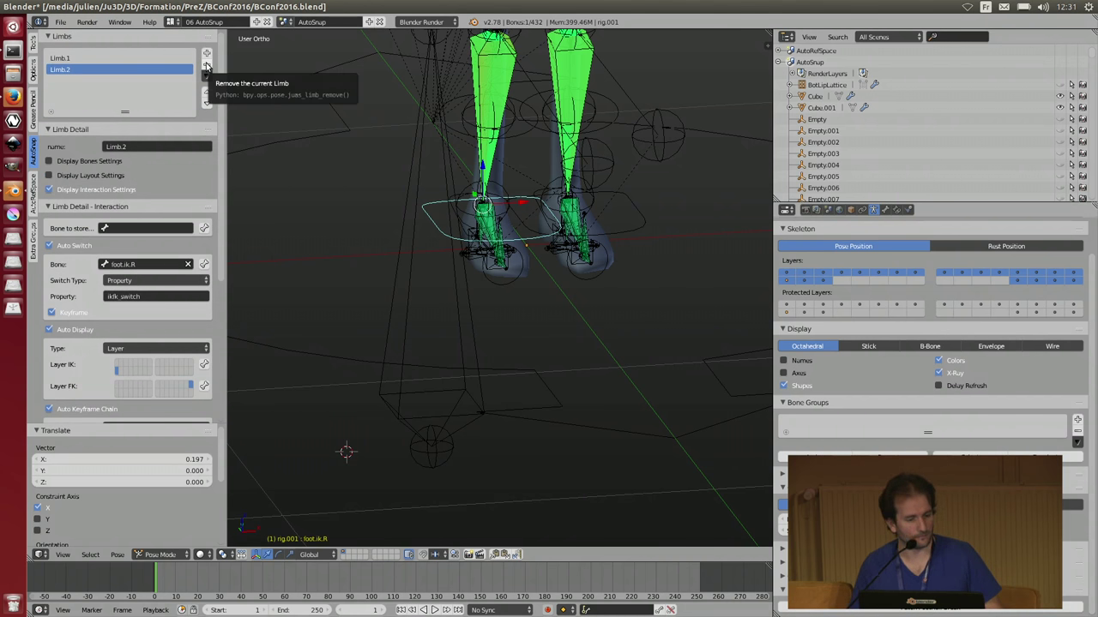
click(207, 67)
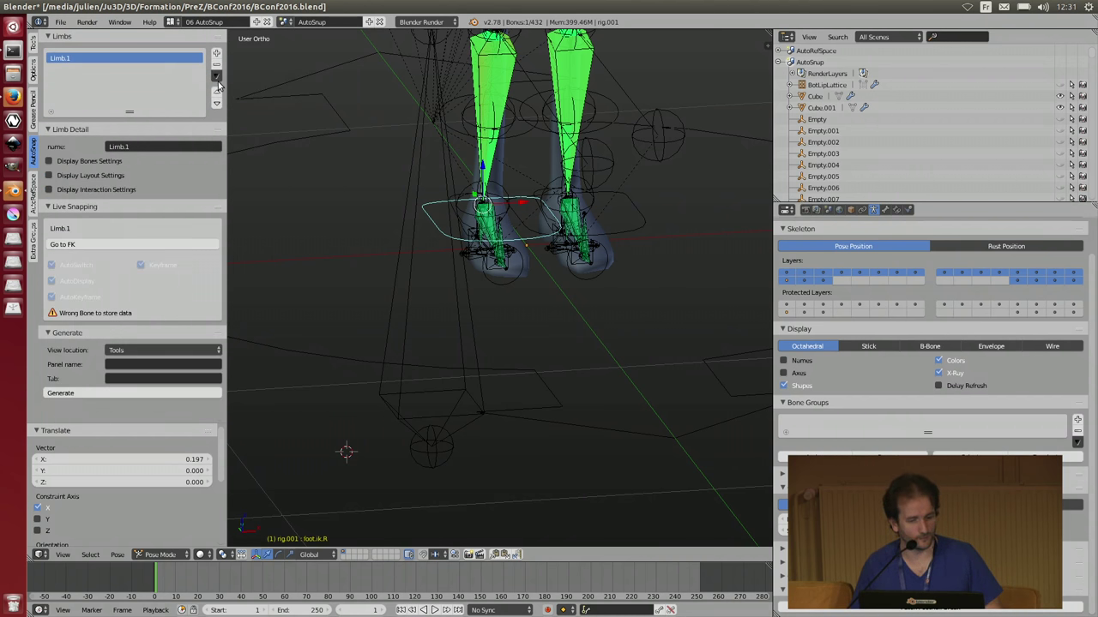
- Try to create a mirrored copy of Limb.1 and remove the duplicate limb entry
click(216, 76)
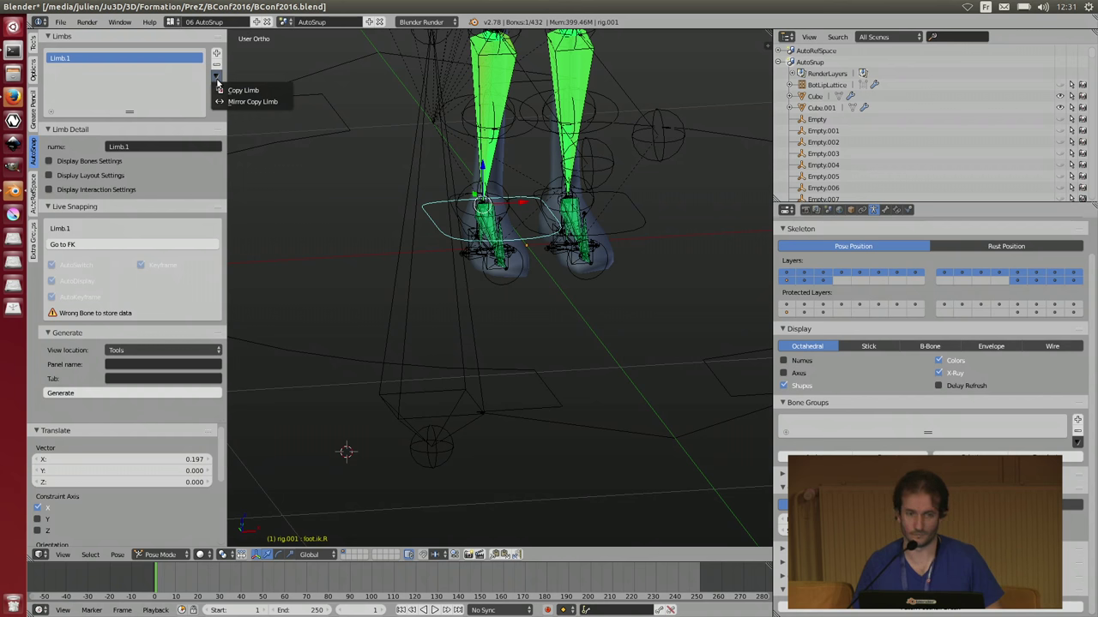
click(267, 103)
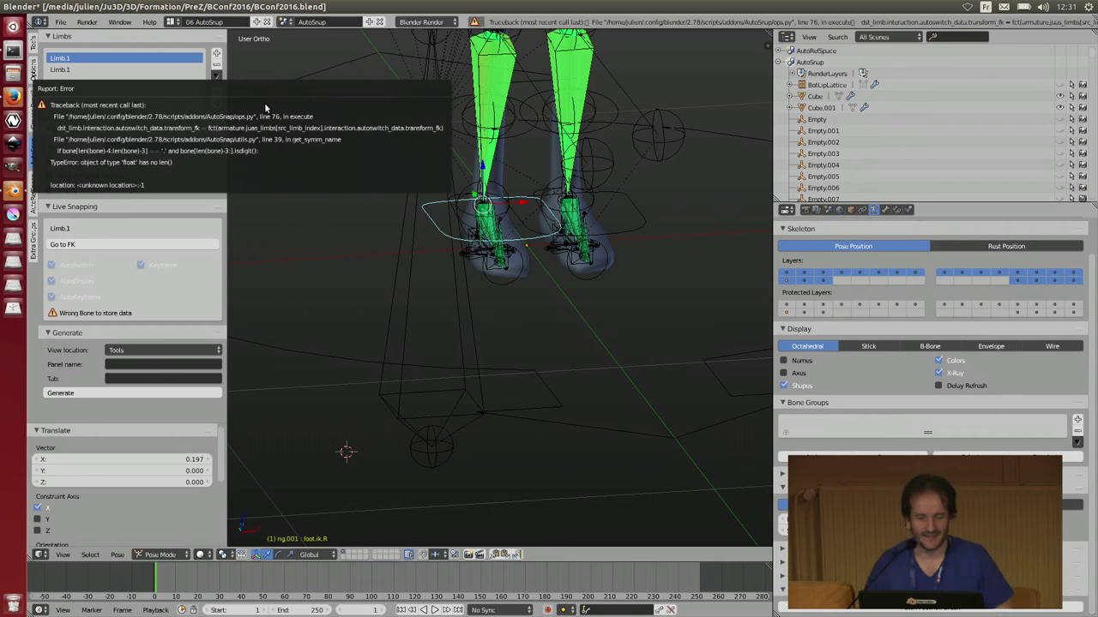
click(171, 68)
click(216, 64)
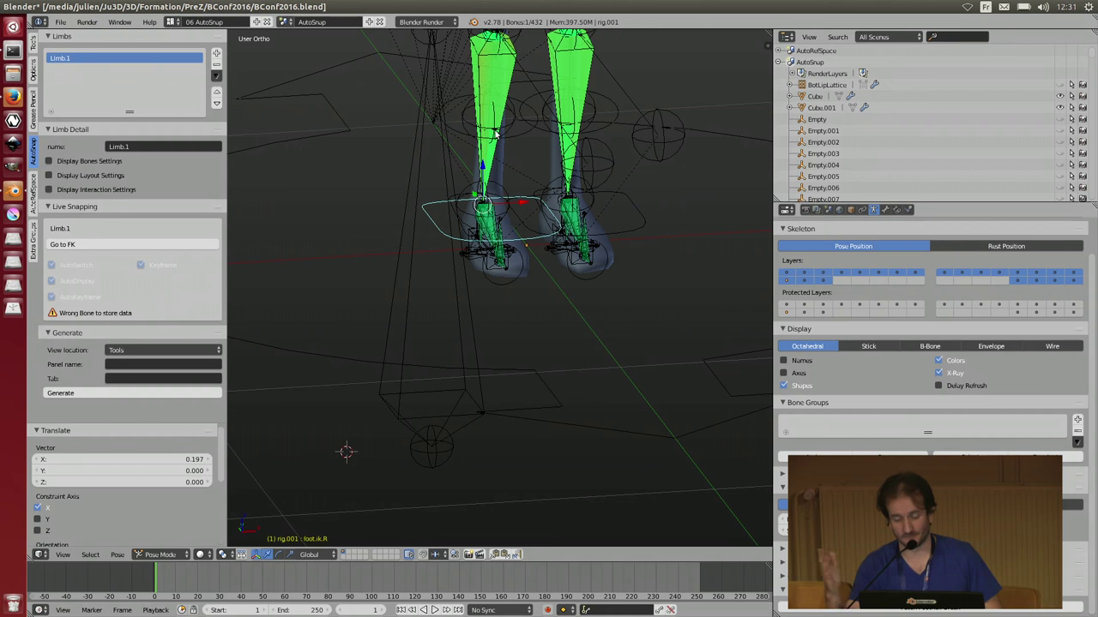
middle_drag(496, 131, 470, 232)
scroll(515, 231, down, 5)
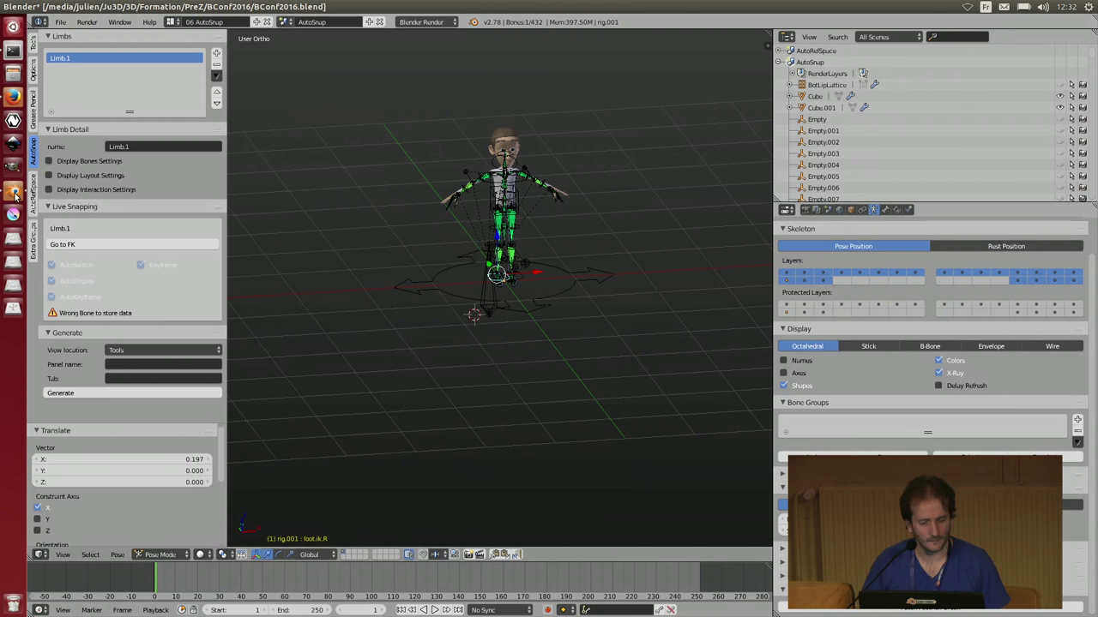
- Show the Extra Groups slide of the Firefox presentation and return to Blender with the 07 Extra Groups screen layout
click(14, 100)
key(Right)
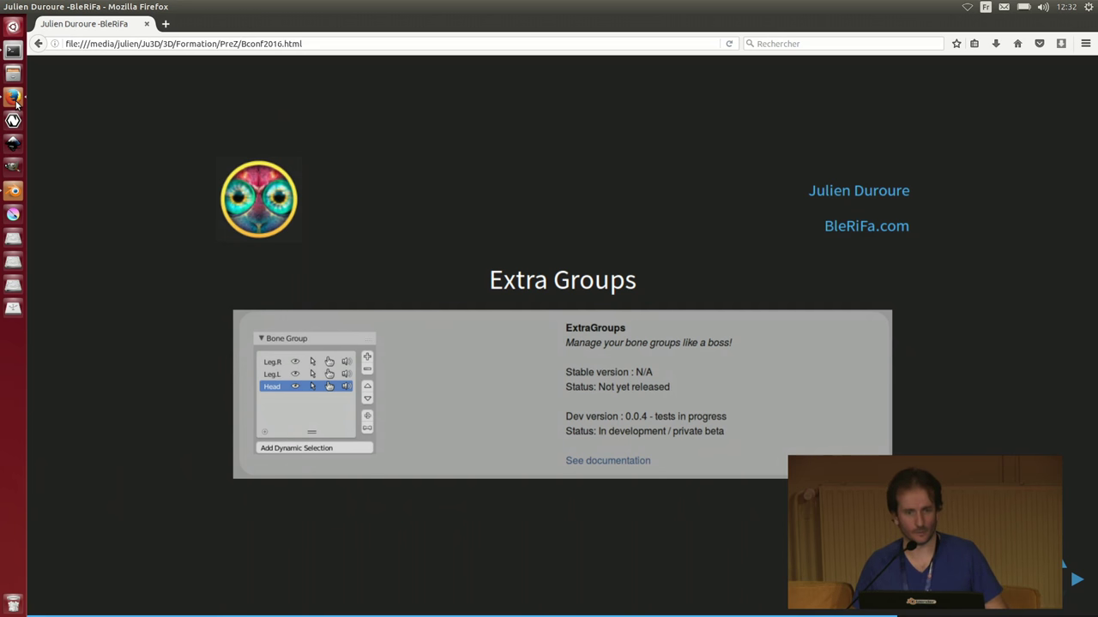
click(16, 101)
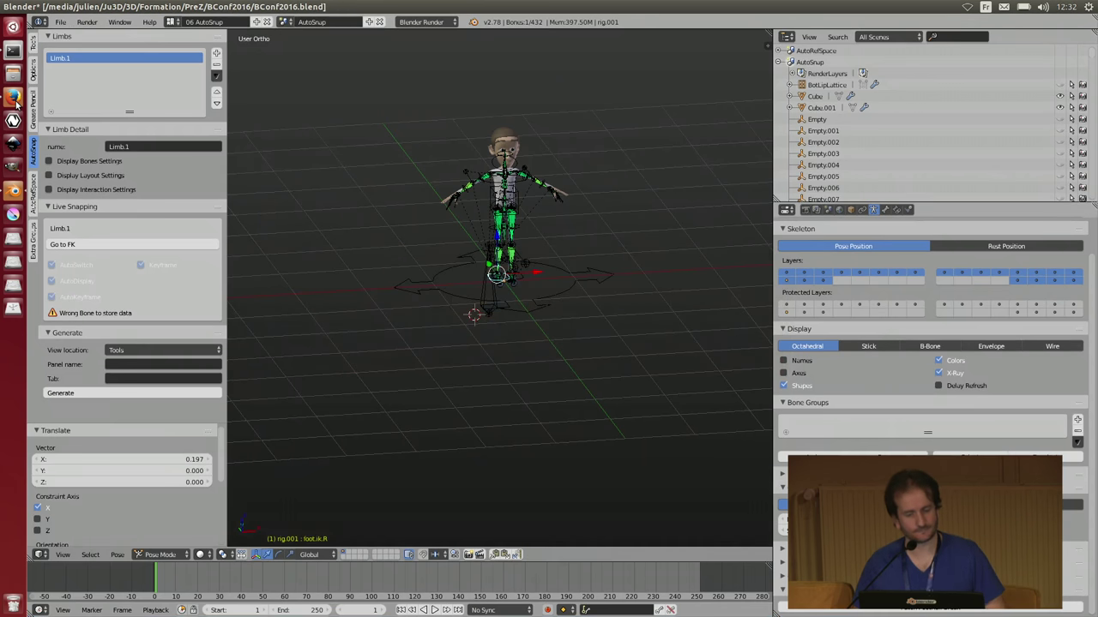
click(171, 22)
click(192, 107)
- Select the four right-leg foot target bones of the furry character and store them as a bone group named Legs.R
scroll(564, 232, up, 5)
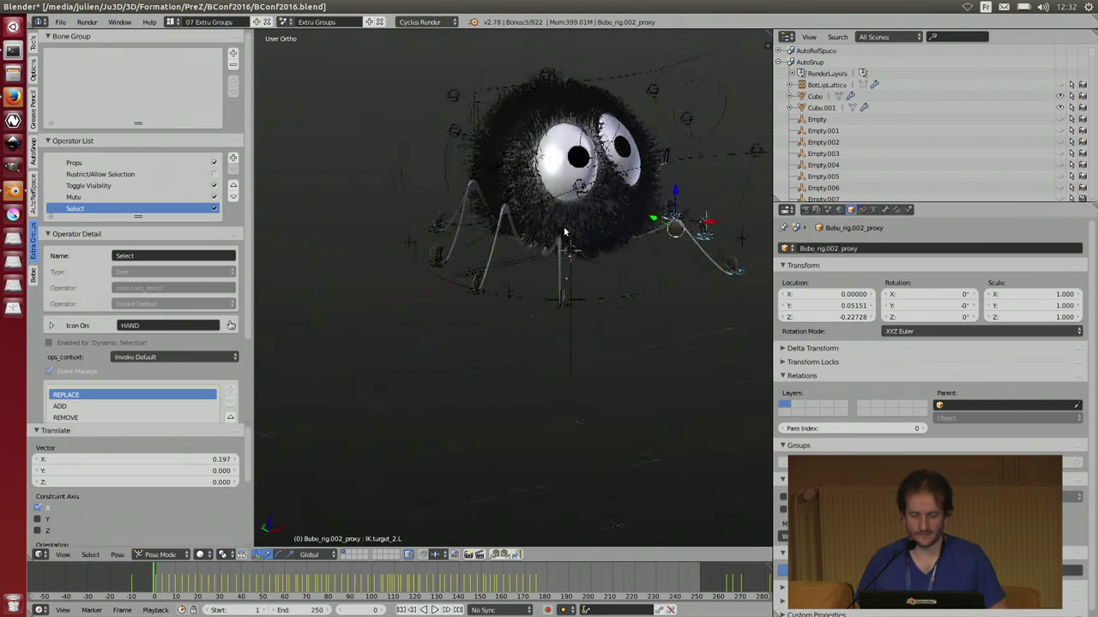
middle_drag(564, 231, 587, 286)
click(588, 310)
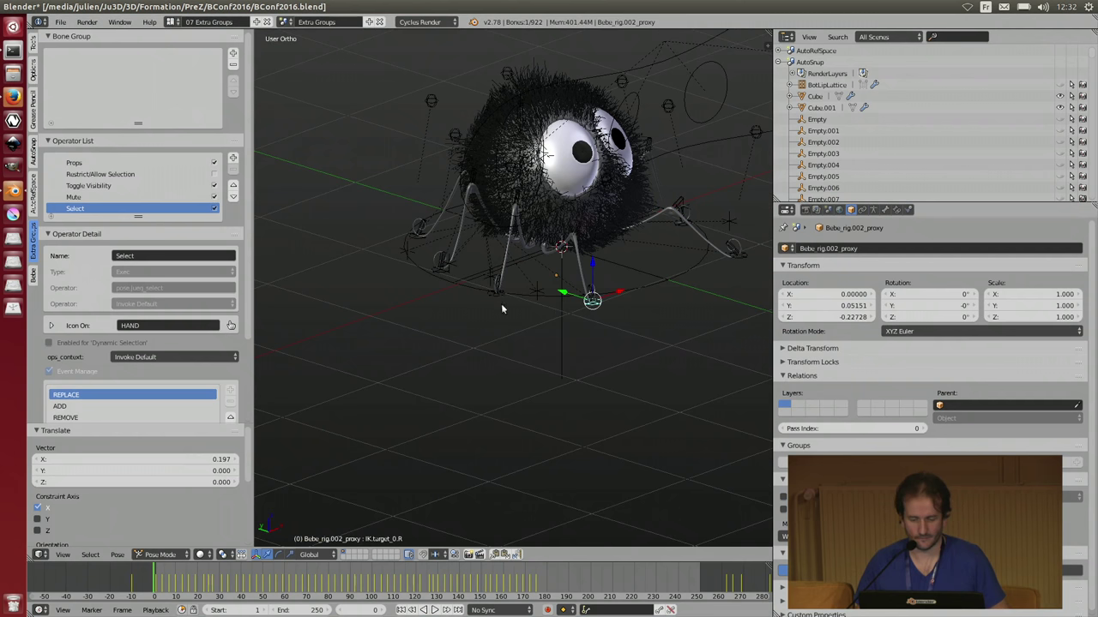
click(445, 279)
shift+click(440, 272)
shift+click(415, 237)
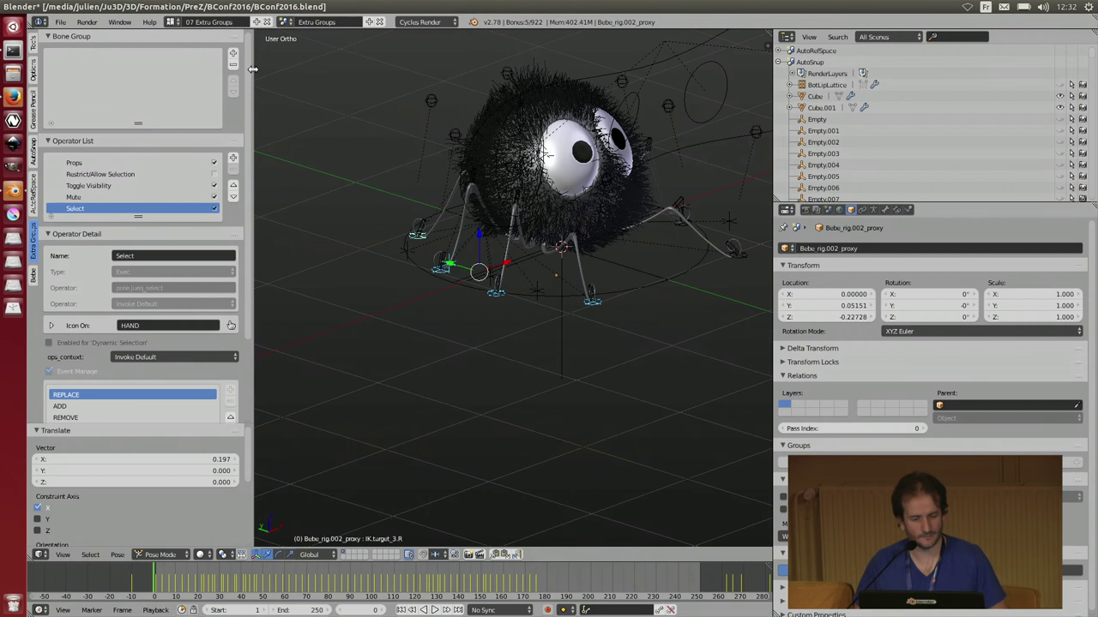
click(232, 52)
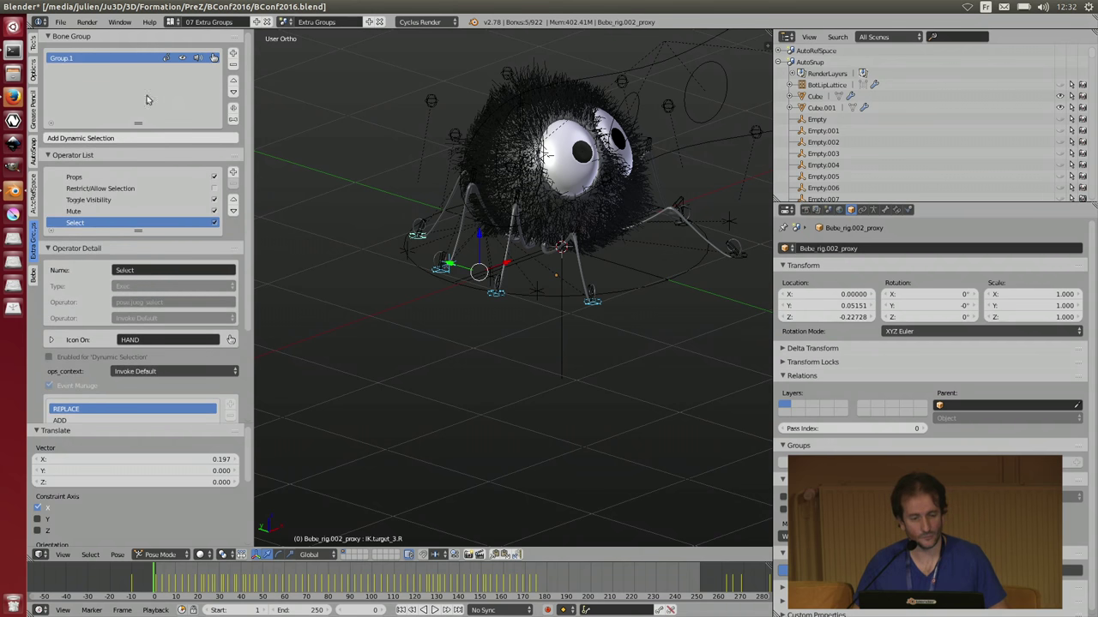
double_click(115, 60)
text(Legs.R)
key(Return)
- Select the four left-leg foot target bones without the root and store them as a bone group named Legs.L
middle_drag(463, 137, 636, 325)
right_click(607, 334)
shift+right_click(653, 305)
shift+right_click(564, 337)
shift+right_click(556, 336)
shift+right_click(492, 336)
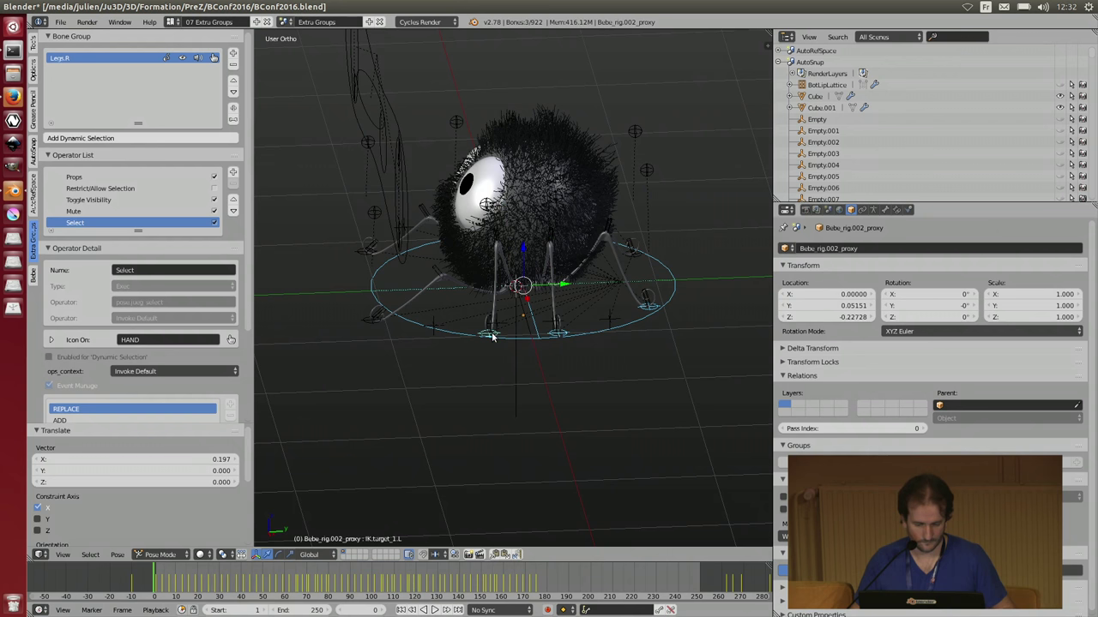
shift+right_click(375, 328)
shift+right_click(414, 328)
click(233, 56)
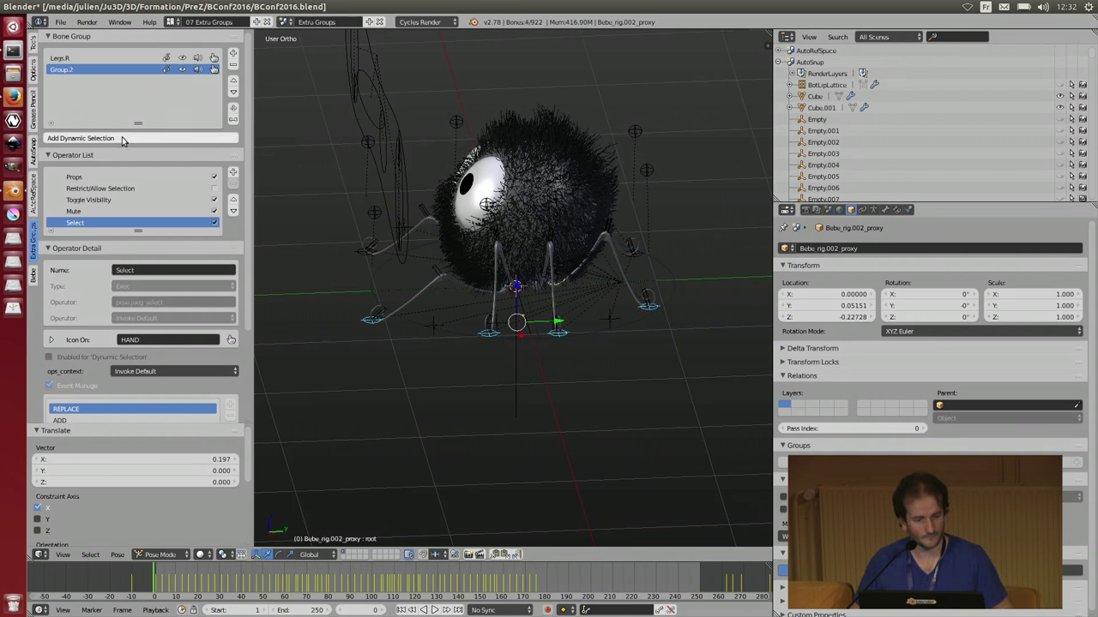
double_click(96, 72)
text(Legs.L)
key(Return)
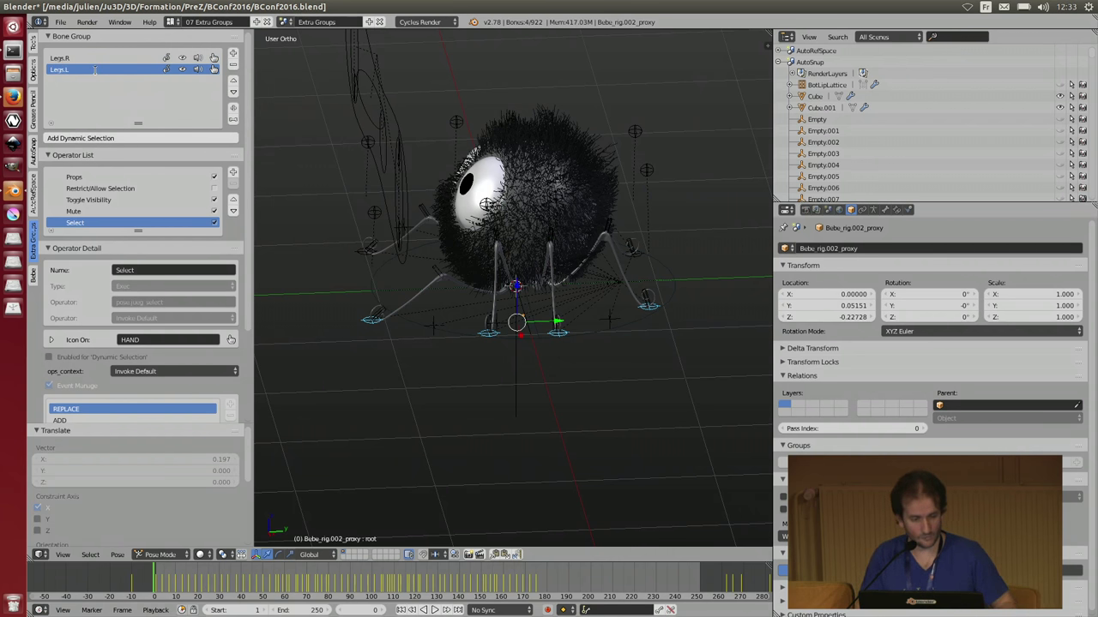
- Try disabling the Props, Toggle Visibility and Mute operators, and enable all five operators including Restrict/Allow Selection
click(213, 177)
click(213, 200)
click(213, 211)
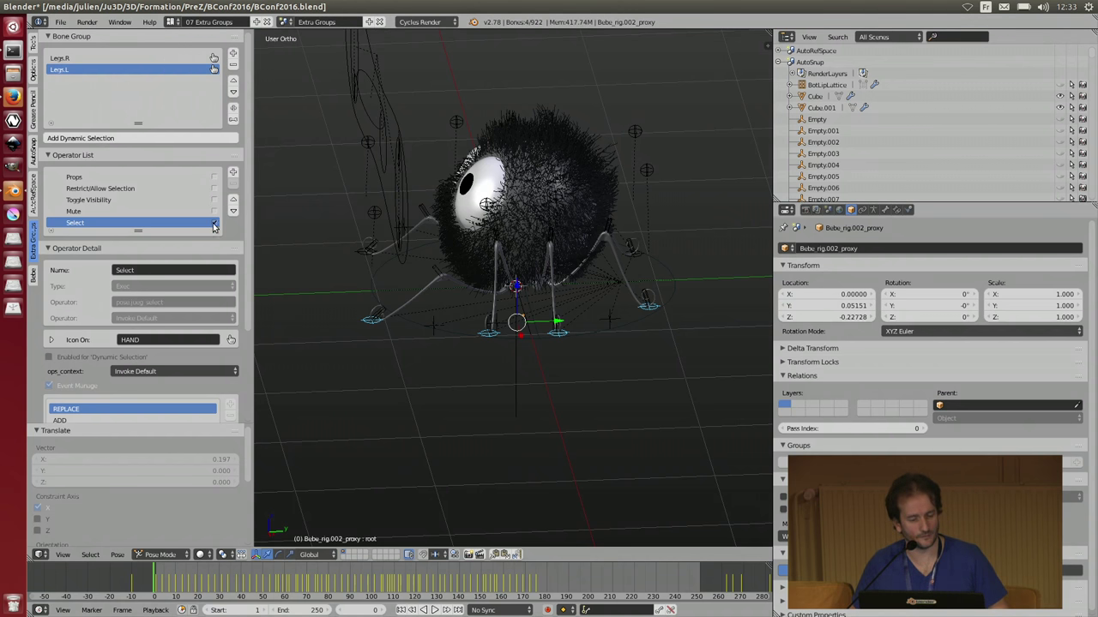
click(215, 220)
click(214, 211)
click(215, 188)
click(215, 178)
- Add a third bone group from the eye control bones, leaving out the two front knee bones
middle_drag(408, 140, 337, 118)
key(a)
key(b)
drag(321, 75, 444, 209)
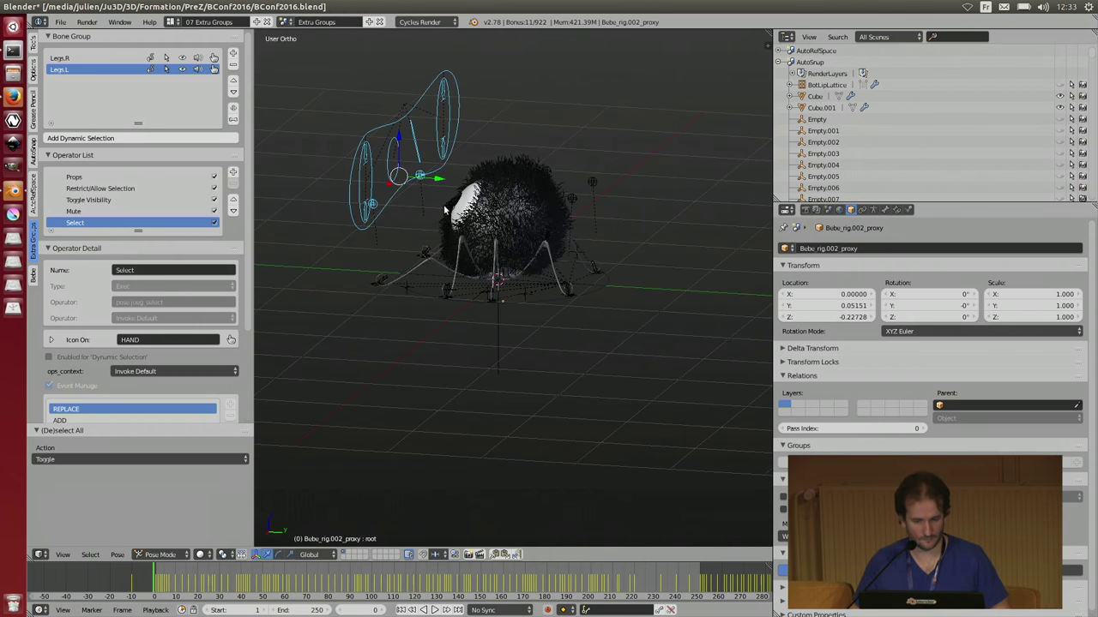
shift+right_click(422, 181)
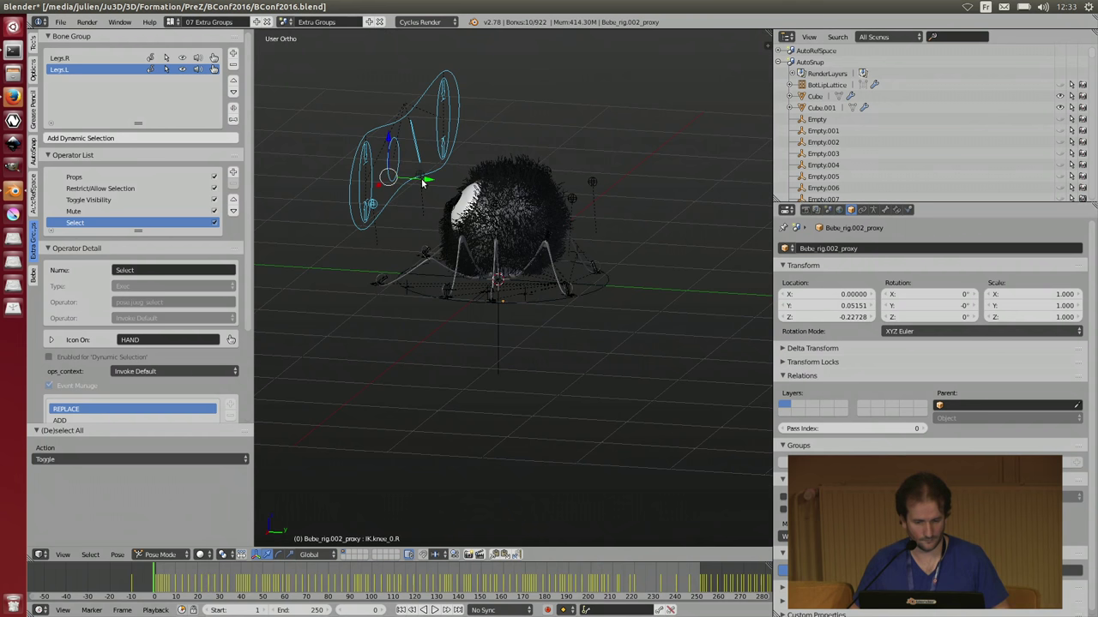
shift+right_click(375, 213)
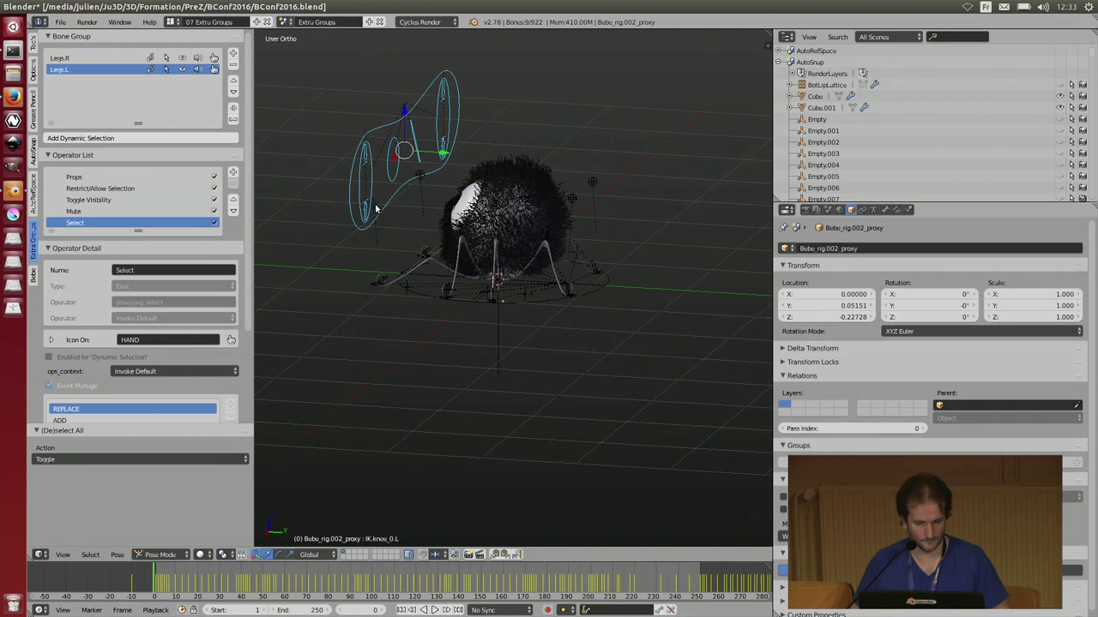
click(232, 53)
mouse_move(343, 197)
middle_down()
mouse_move(377, 223)
mouse_move(355, 204)
middle_up()
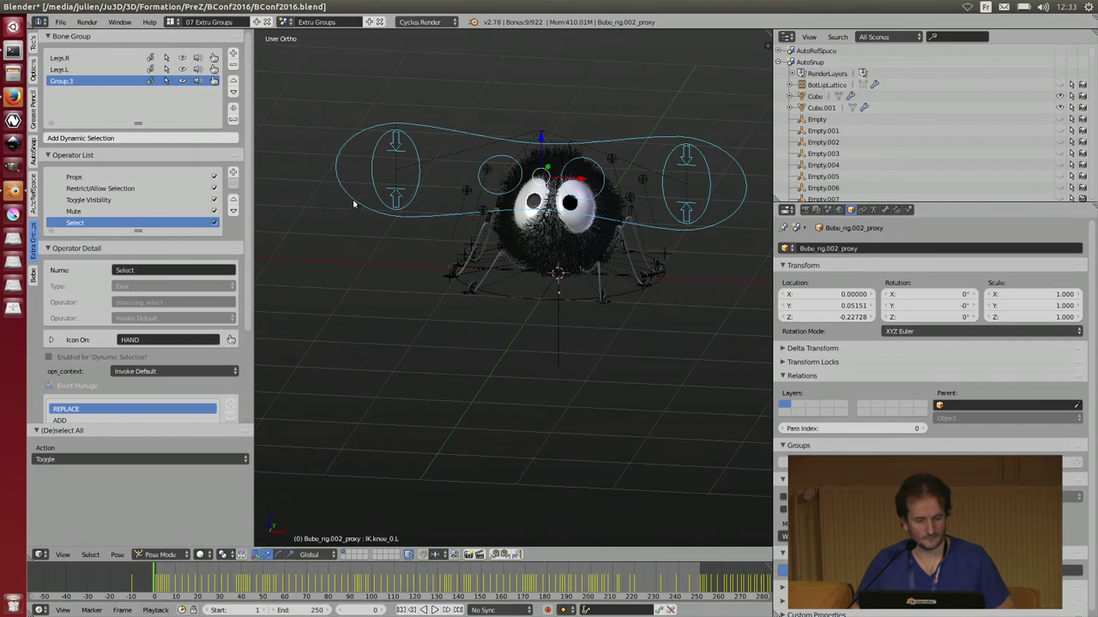
- Collapse the Operator List and Operator Detail sections of Extra Groups
scroll(151, 198, down, 3)
scroll(155, 167, up, 3)
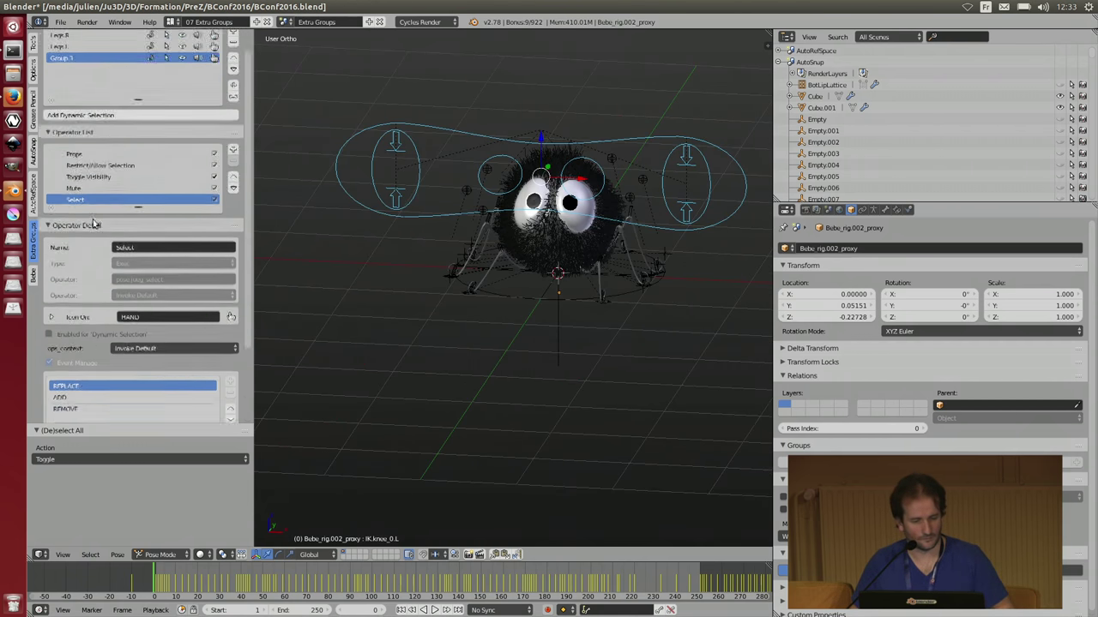
click(51, 156)
click(52, 169)
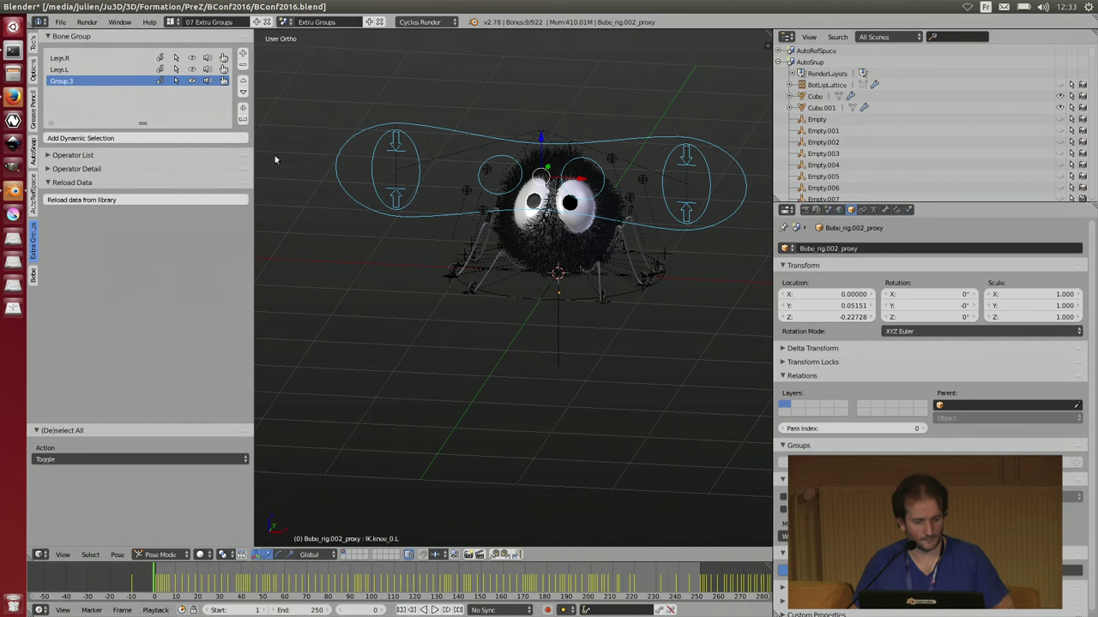
- Search the add-on preferences for extr and turn off Edit Mode for the Extra Groups add-on
key(ctrl+alt+u)
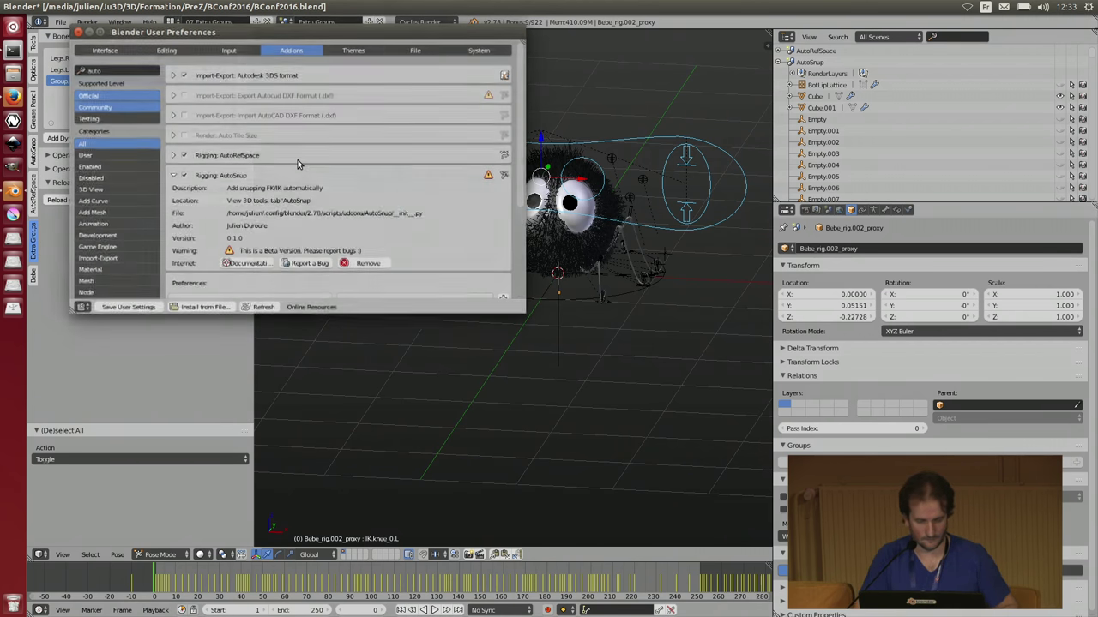
click(137, 70)
text(extra)
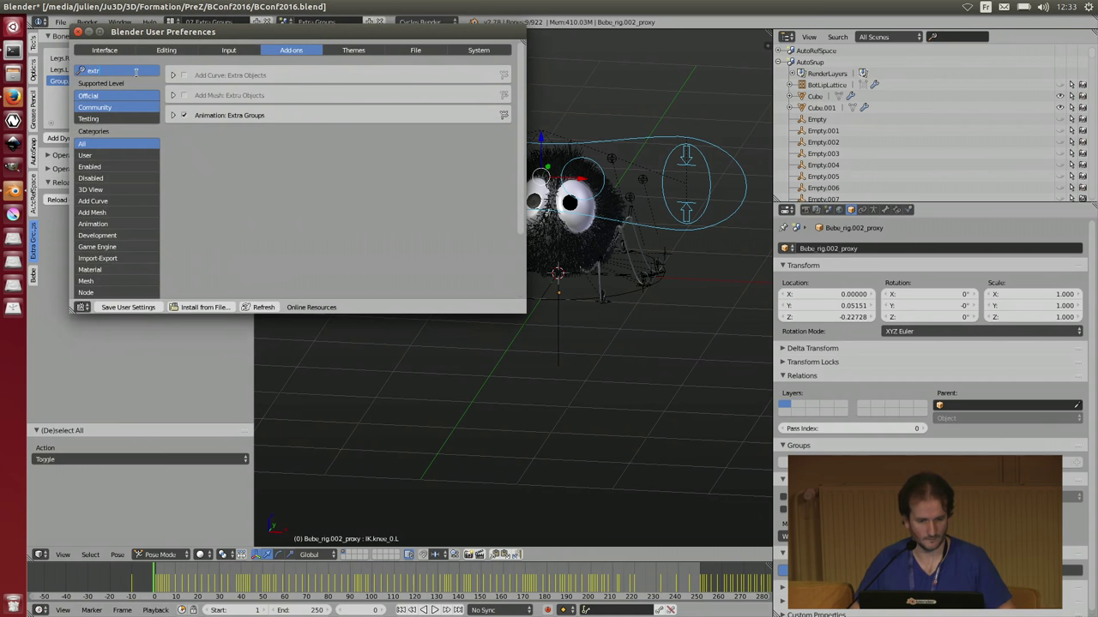
key(Return)
click(172, 114)
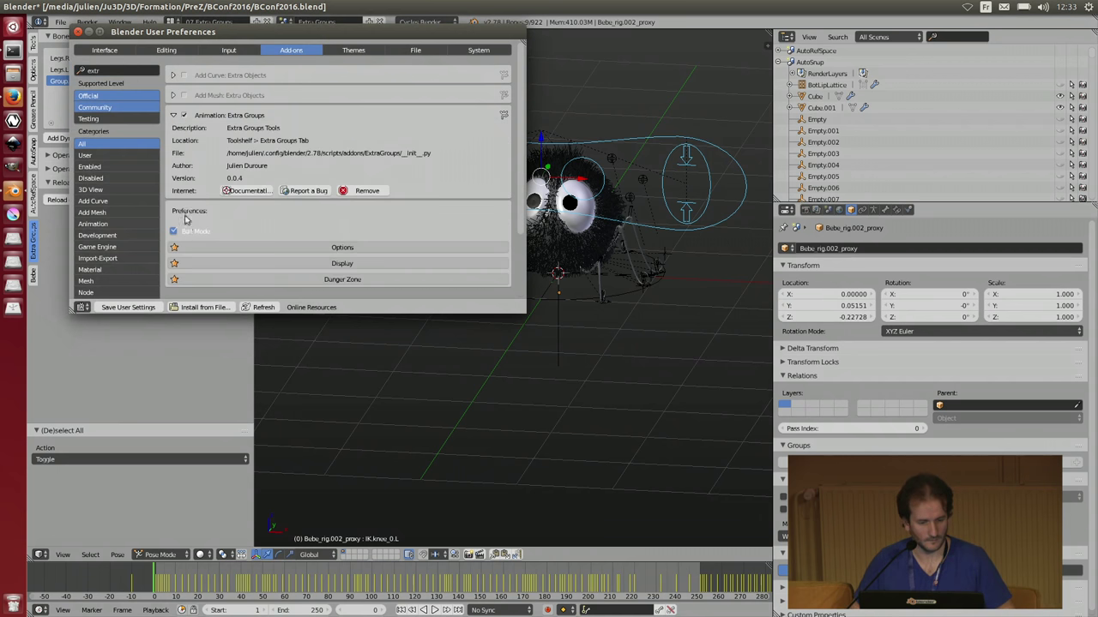
click(78, 31)
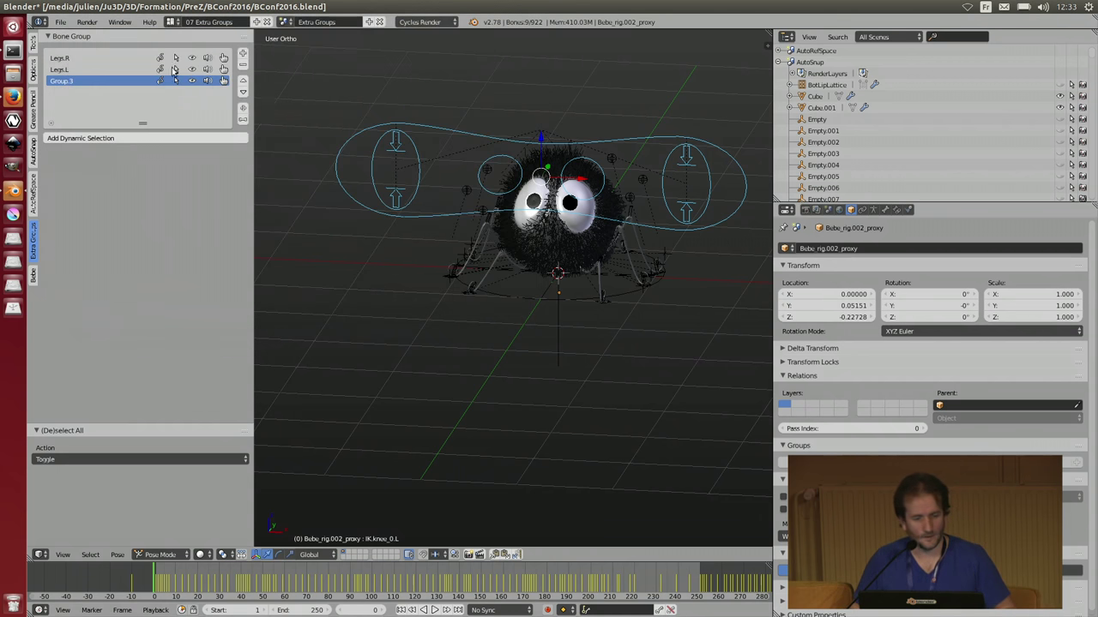
- Try selecting the bones of Legs.L, Legs.R and the third group one by one, and finish with both leg groups selected
middle_drag(300, 137, 196, 95)
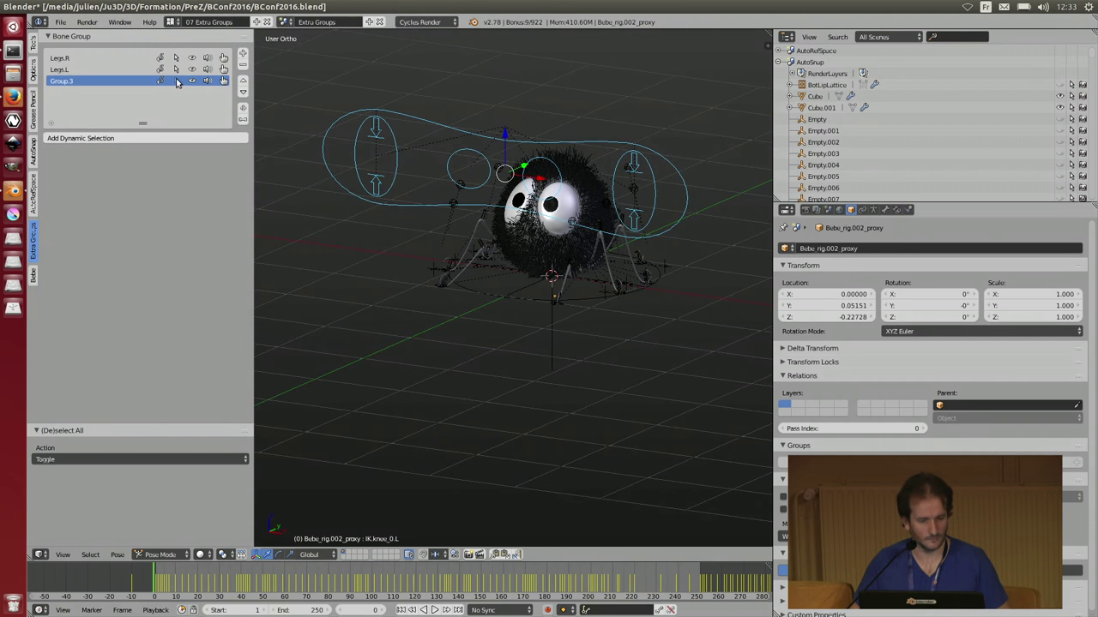
click(223, 69)
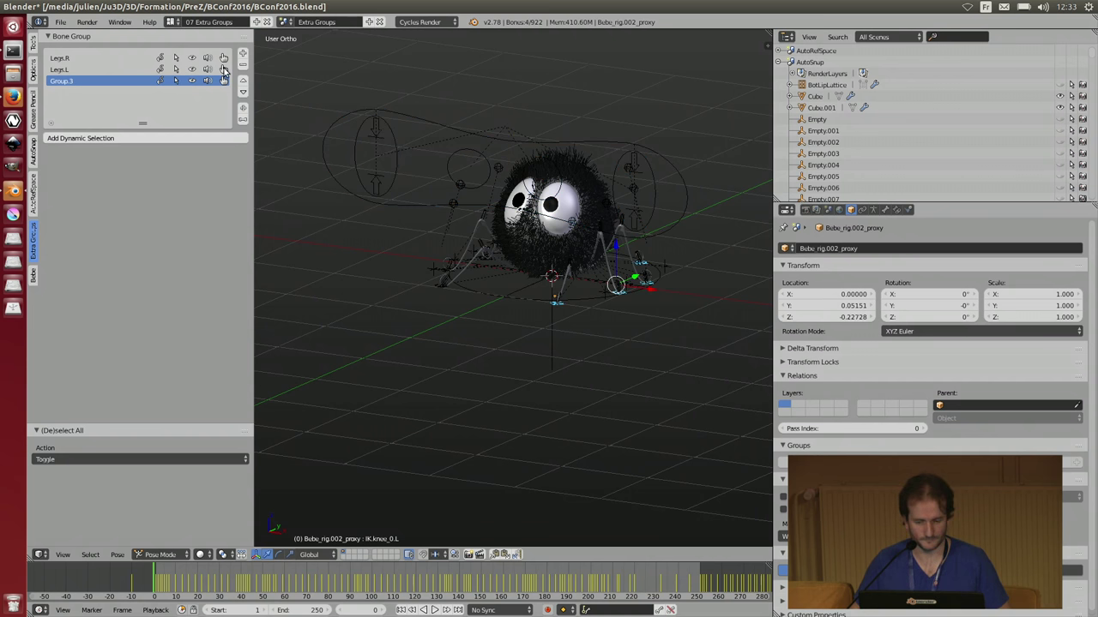
click(223, 58)
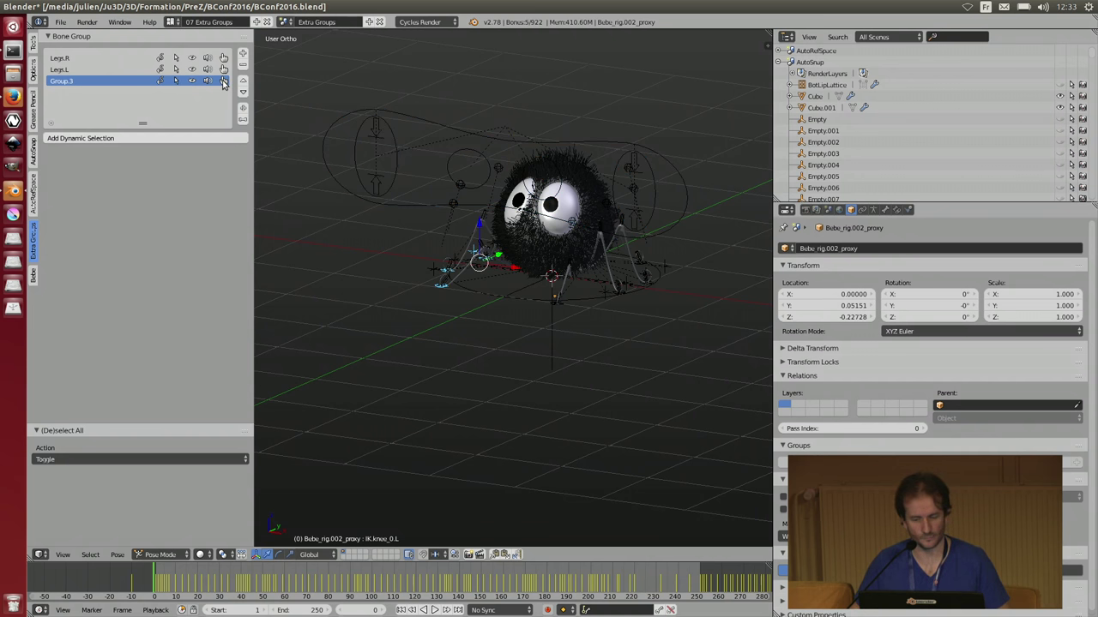
click(223, 80)
click(223, 68)
click(223, 58)
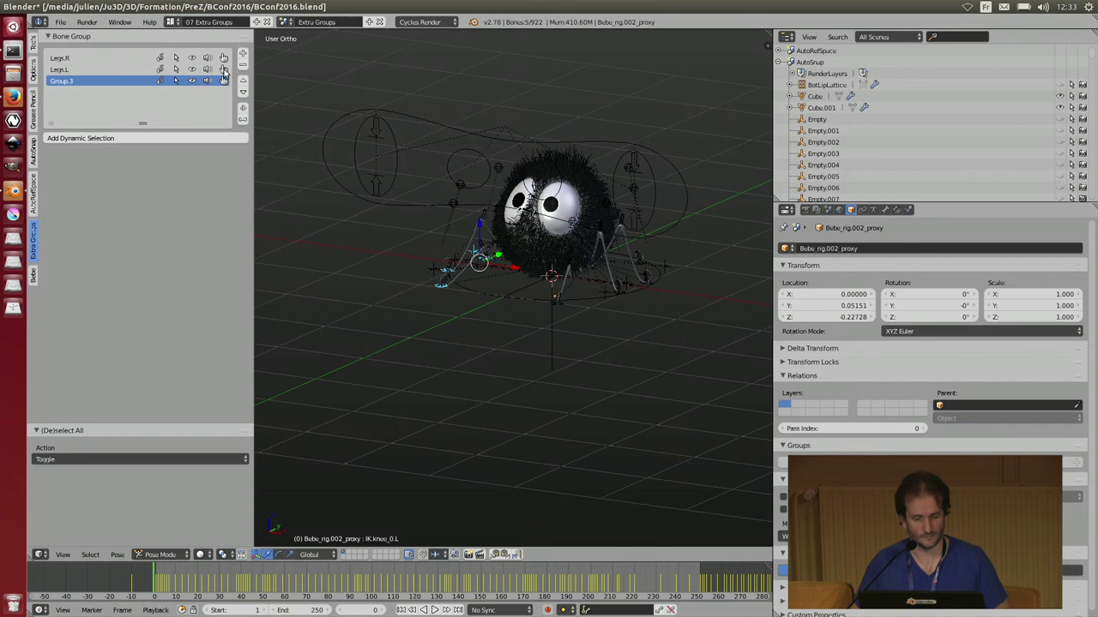
click(223, 77)
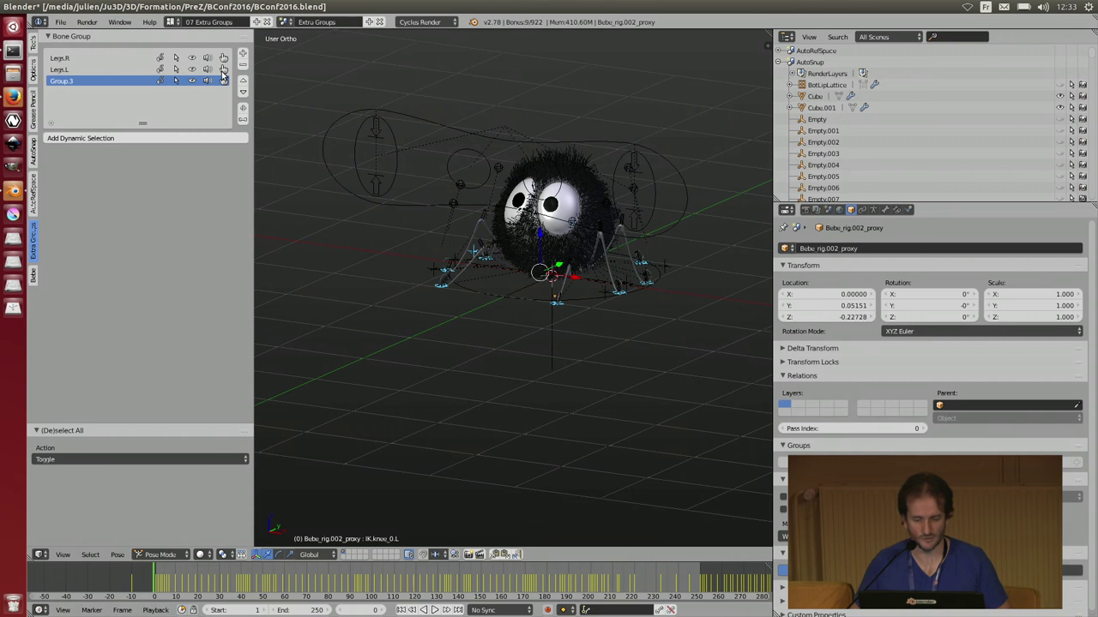
- Hide the bones of the third bone group and rename that group Eyes
middle_drag(390, 134, 333, 130)
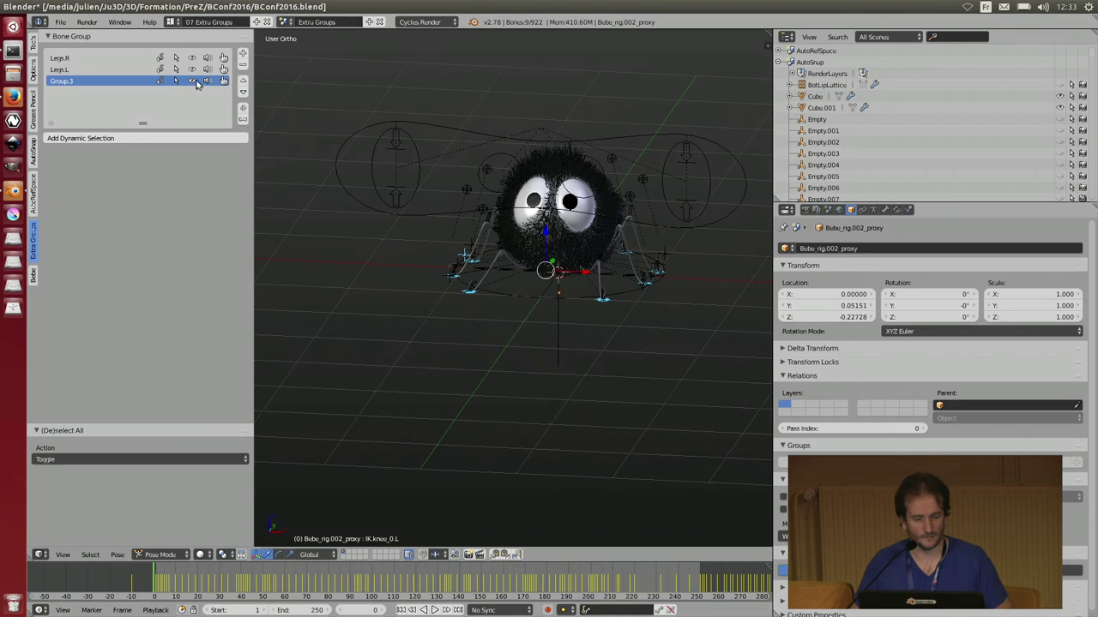
click(192, 81)
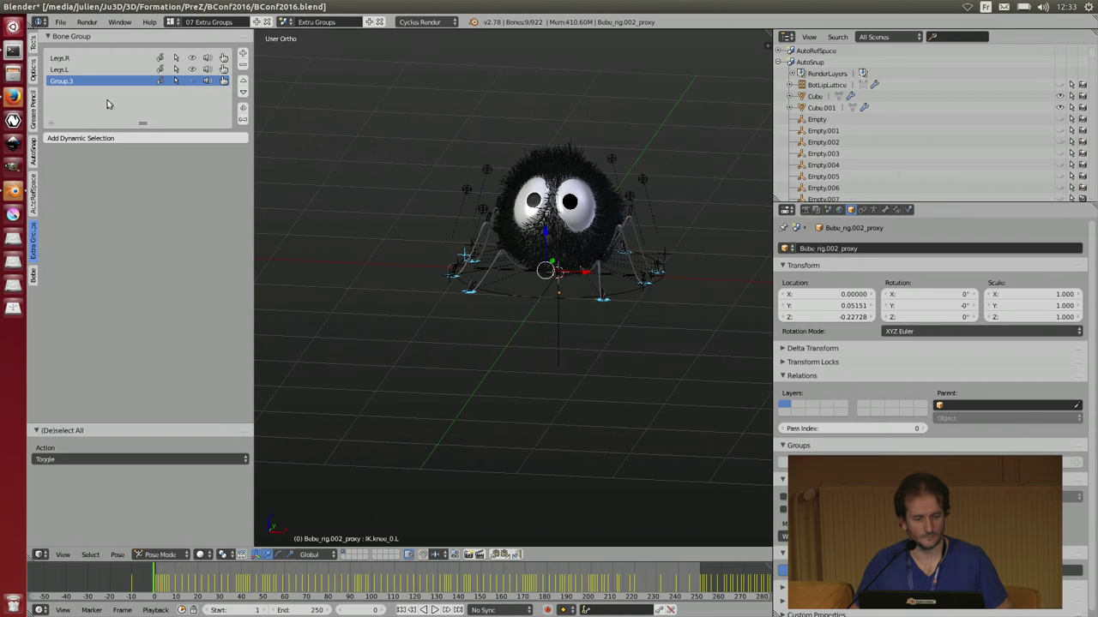
double_click(90, 80)
text(Eyes)
key(Return)
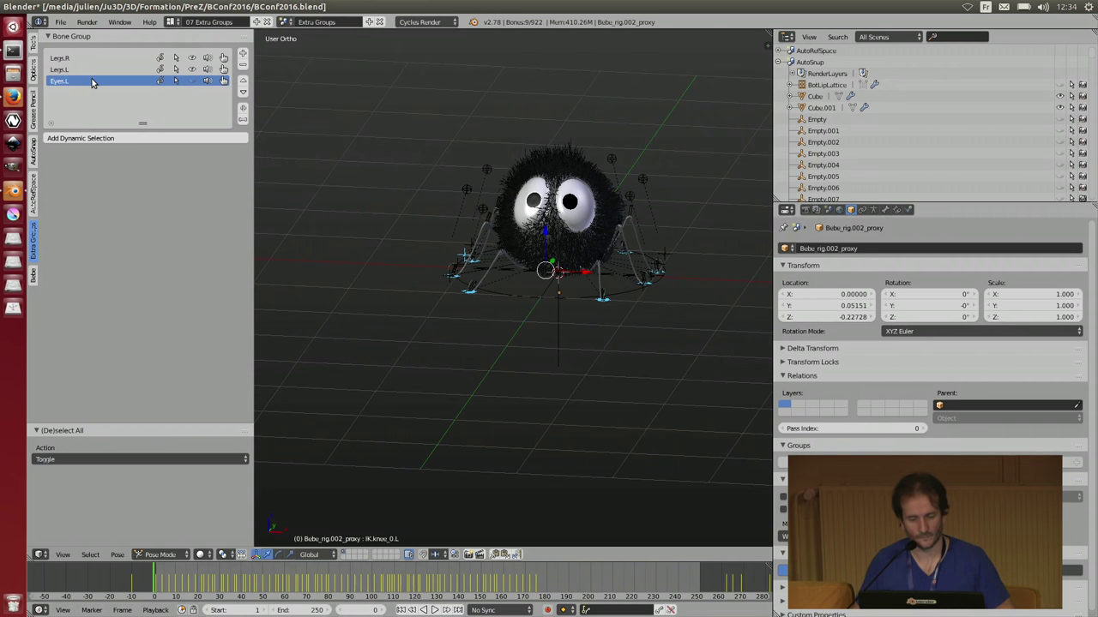
double_click(90, 80)
text(Eyes)
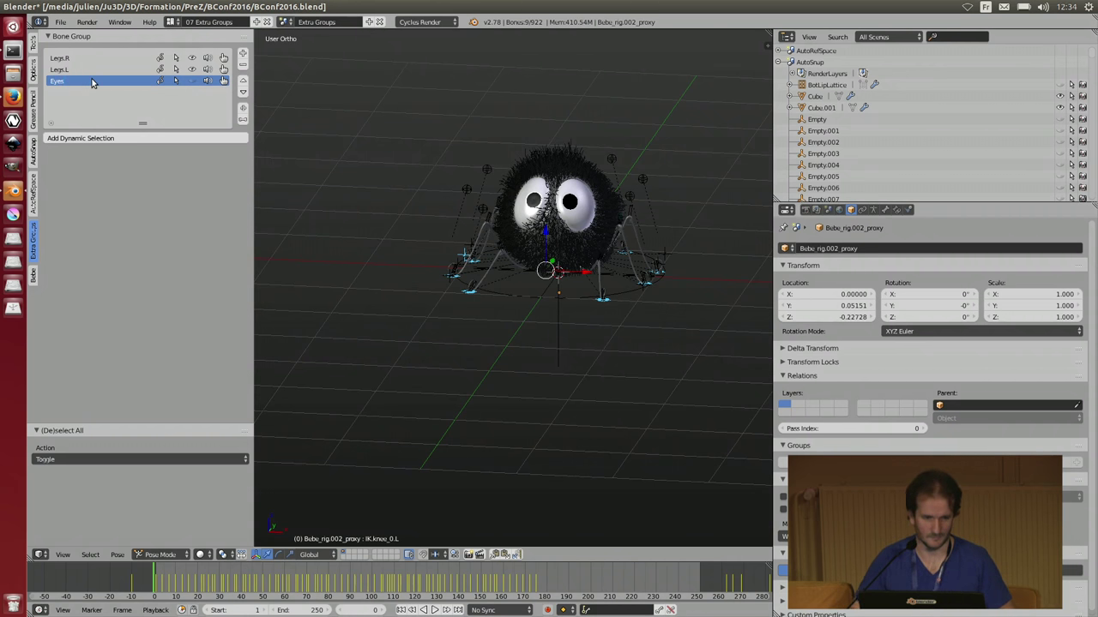
key(Return)
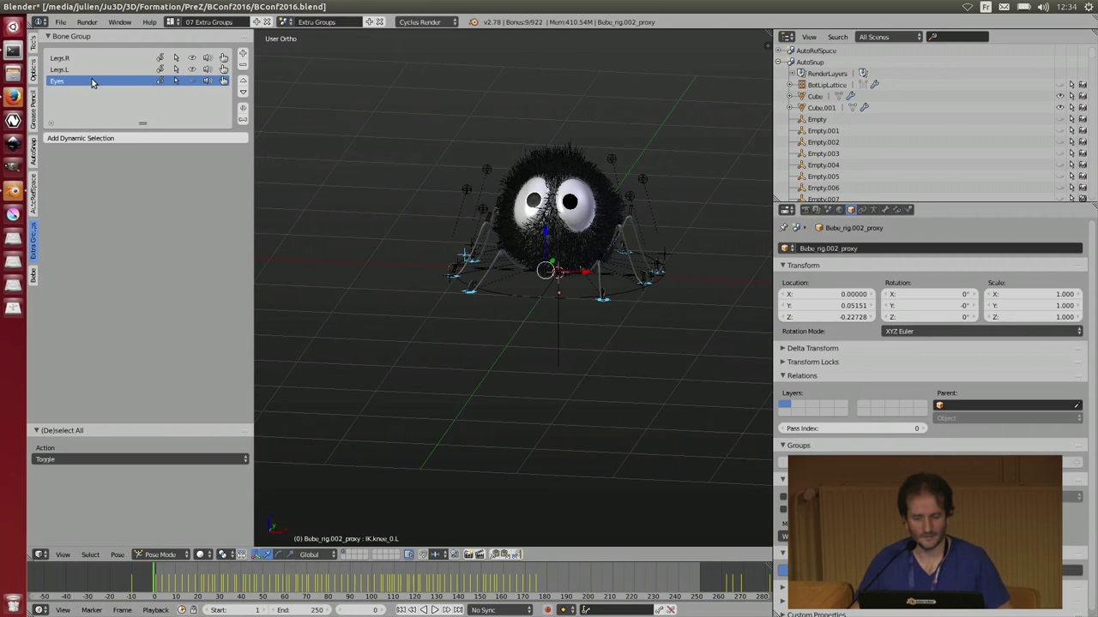
- Show the Eyes bones again, restrict selection of Legs.L, and try picking right and left foot controls in the viewport
click(192, 80)
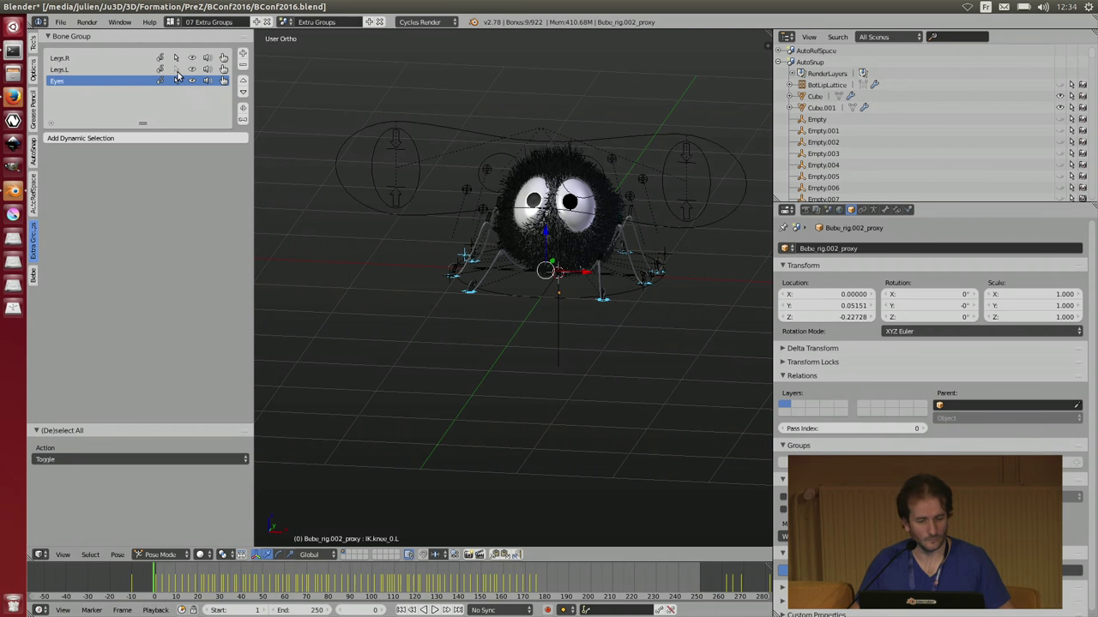
right_click(468, 285)
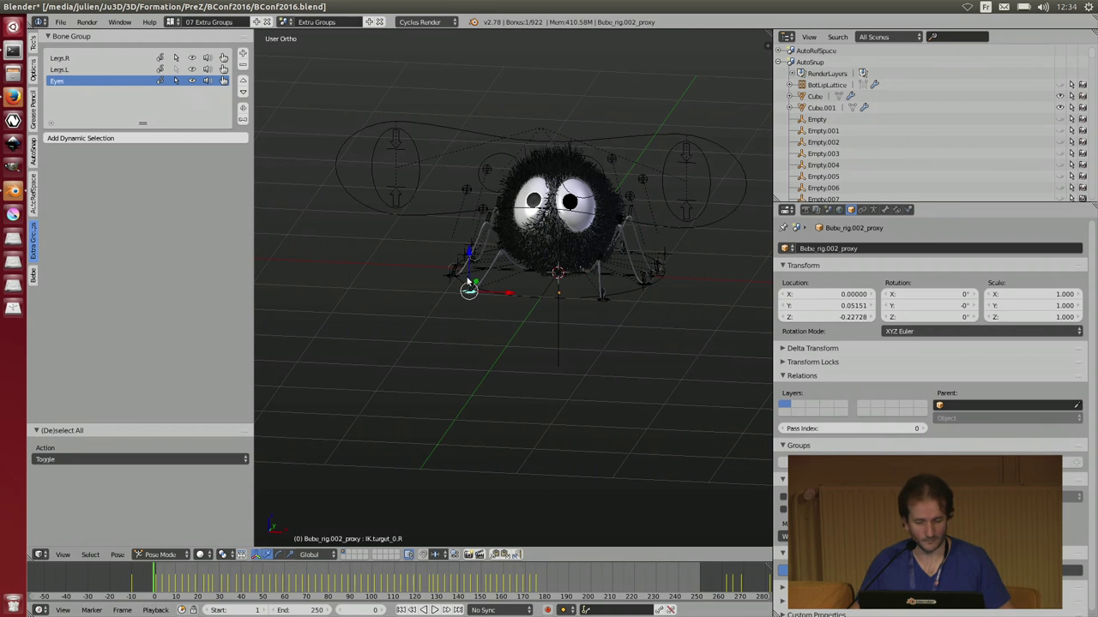
right_click(603, 299)
mouse_move(596, 325)
middle_down()
mouse_move(654, 357)
mouse_move(629, 345)
mouse_move(614, 316)
middle_up()
scroll(654, 357, up, 2)
right_click(703, 289)
- Play the animation, mute the Eyes group with Legs.L selectable again, and replay from frame 1
key(alt+a)
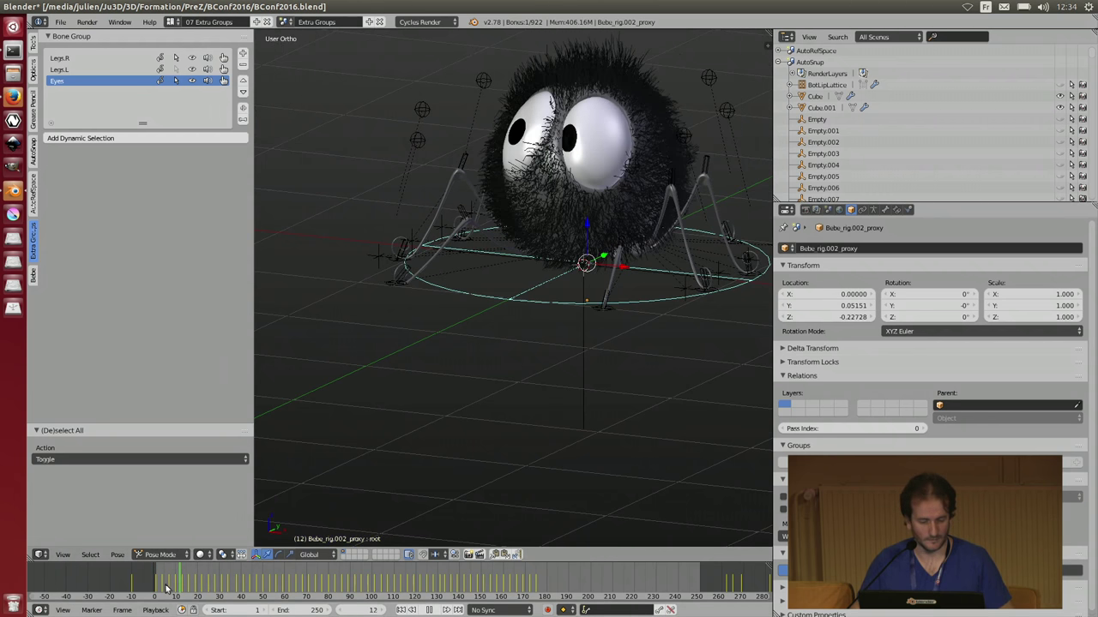
key(Escape)
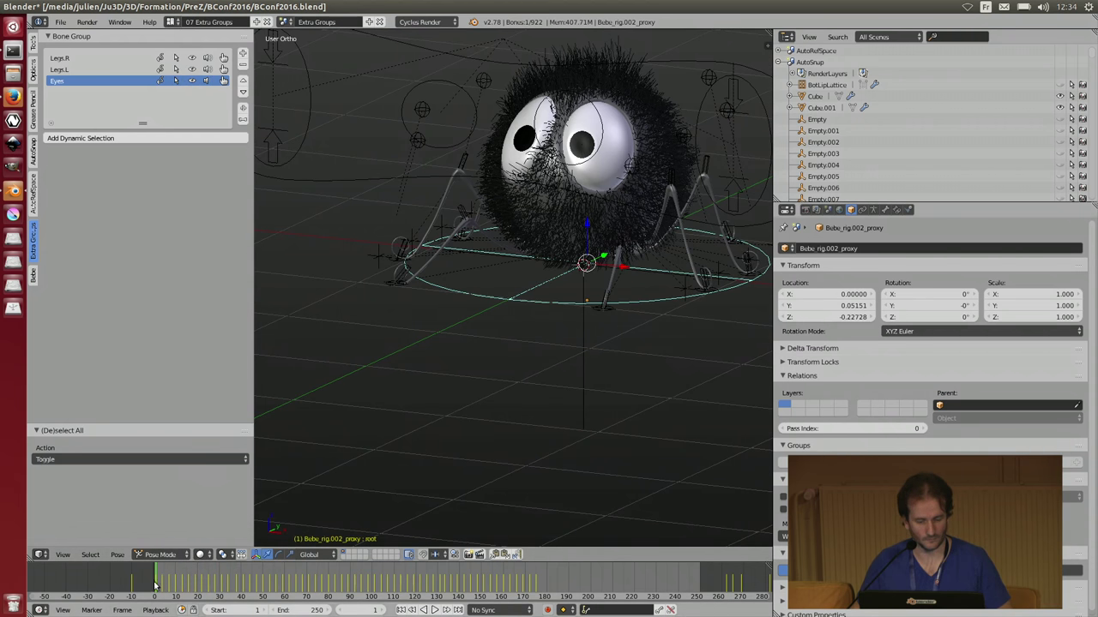
key(alt+a)
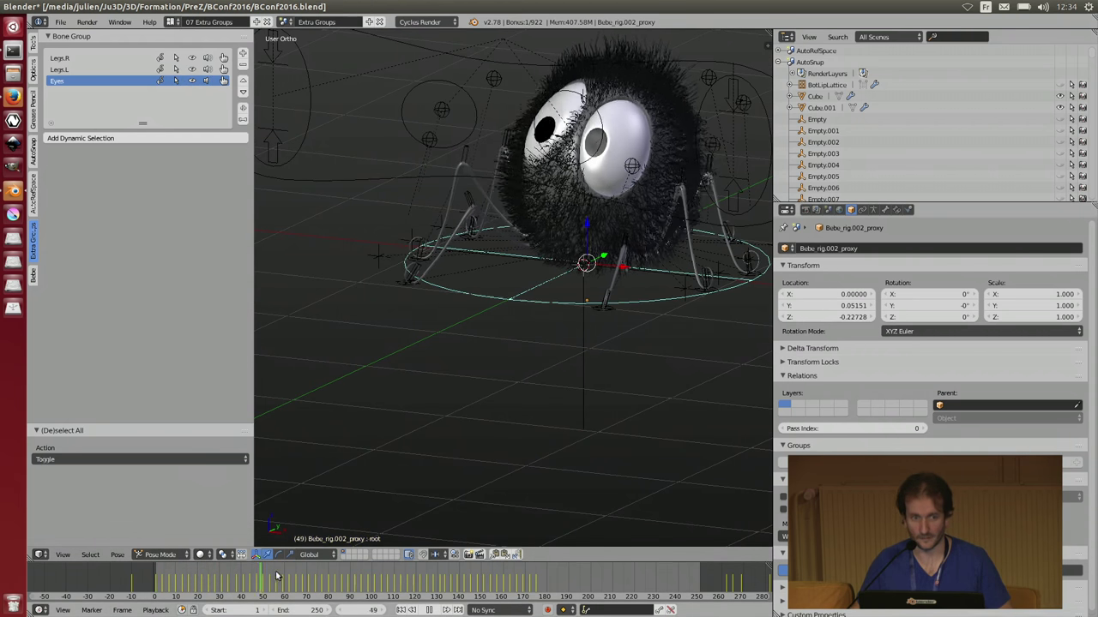
- Move playback back to the start of the timeline, stop it, and add a dynamic selection entry to the bone groups
click(159, 592)
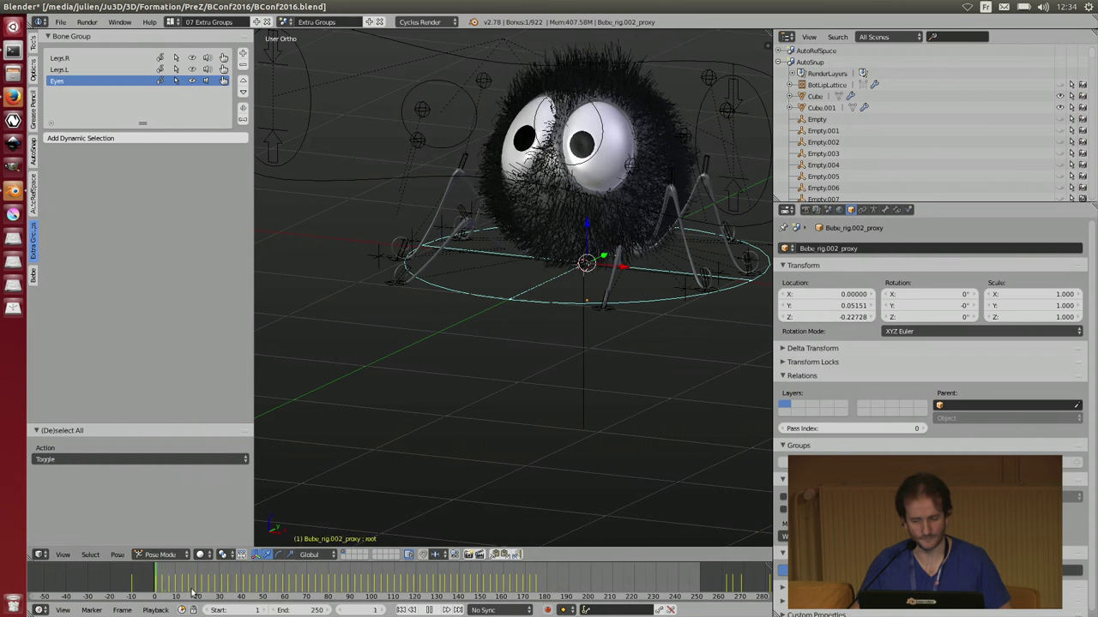
click(159, 570)
key(alt+a)
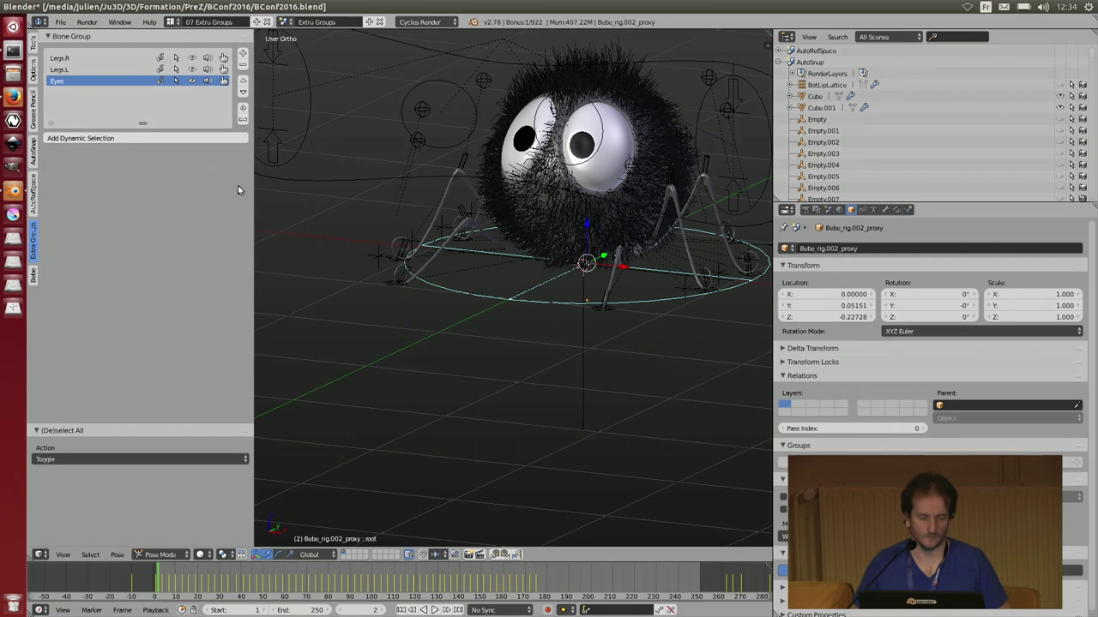
click(143, 137)
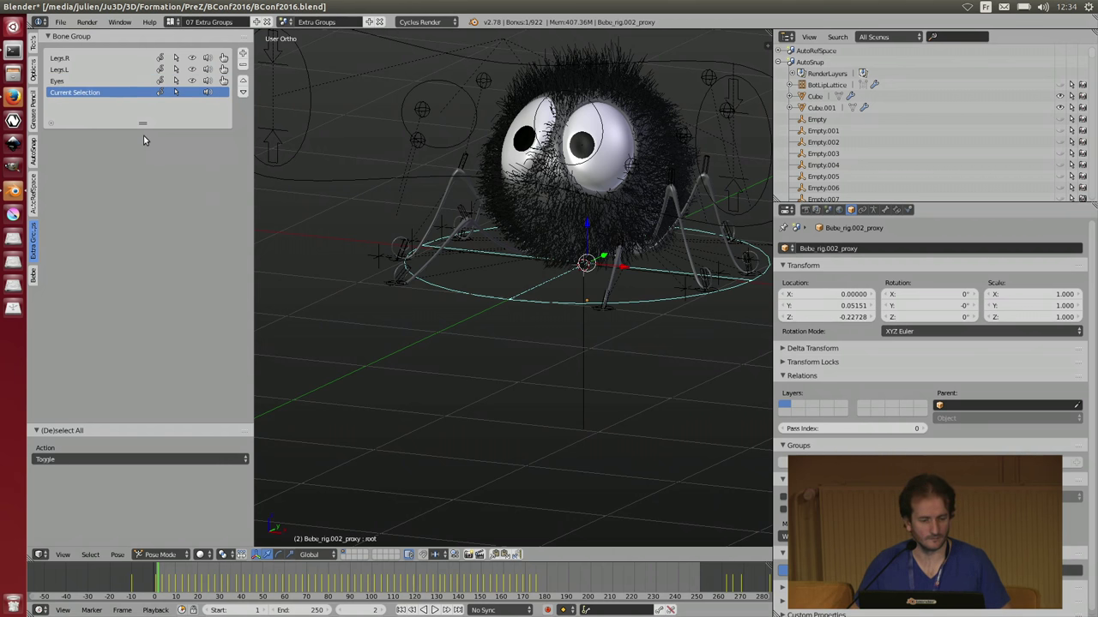
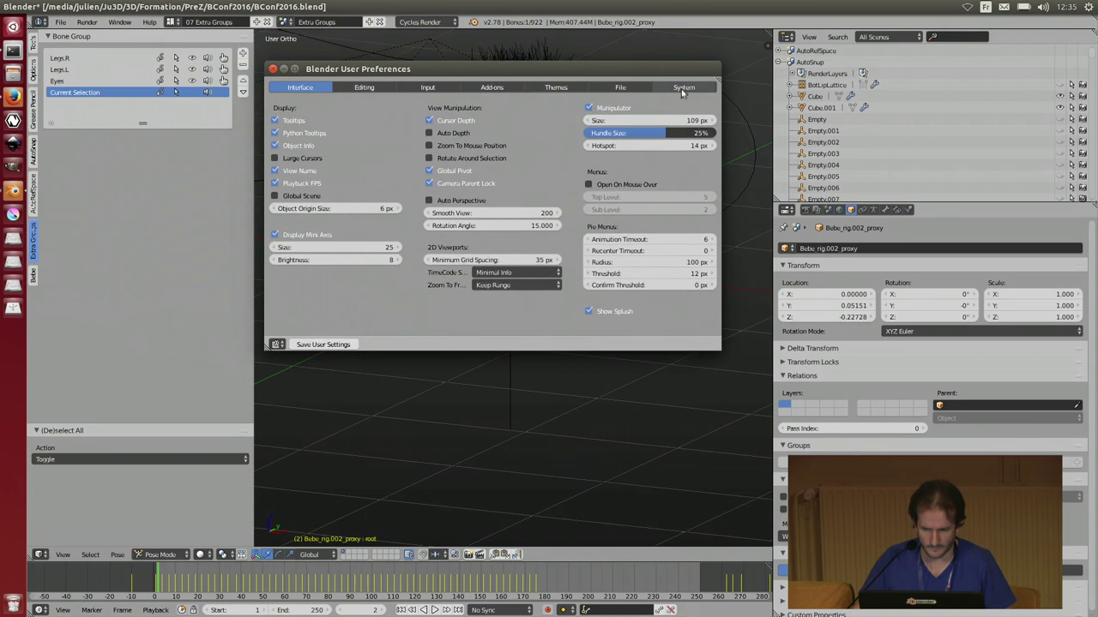
- Increase the interface DPI to 100 in the system preferences and close them
click(680, 89)
drag(329, 123, 386, 127)
click(272, 69)
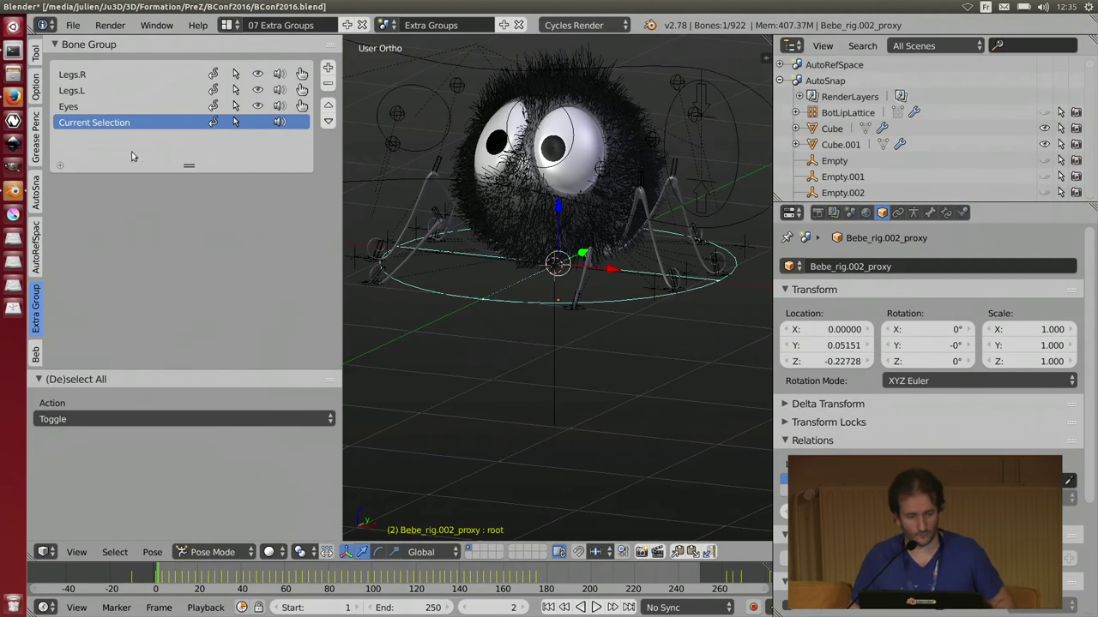
- In the Extra Groups add-on preferences, enable Edit Mode and, under Options, KeyingSet Management, then close the preferences
click(72, 25)
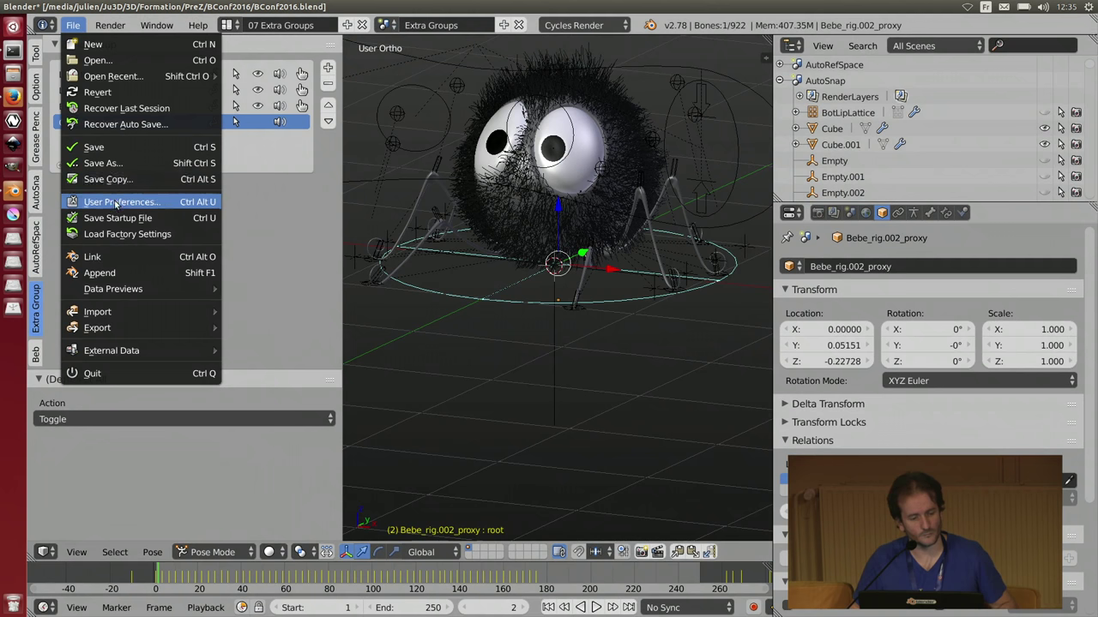
click(116, 203)
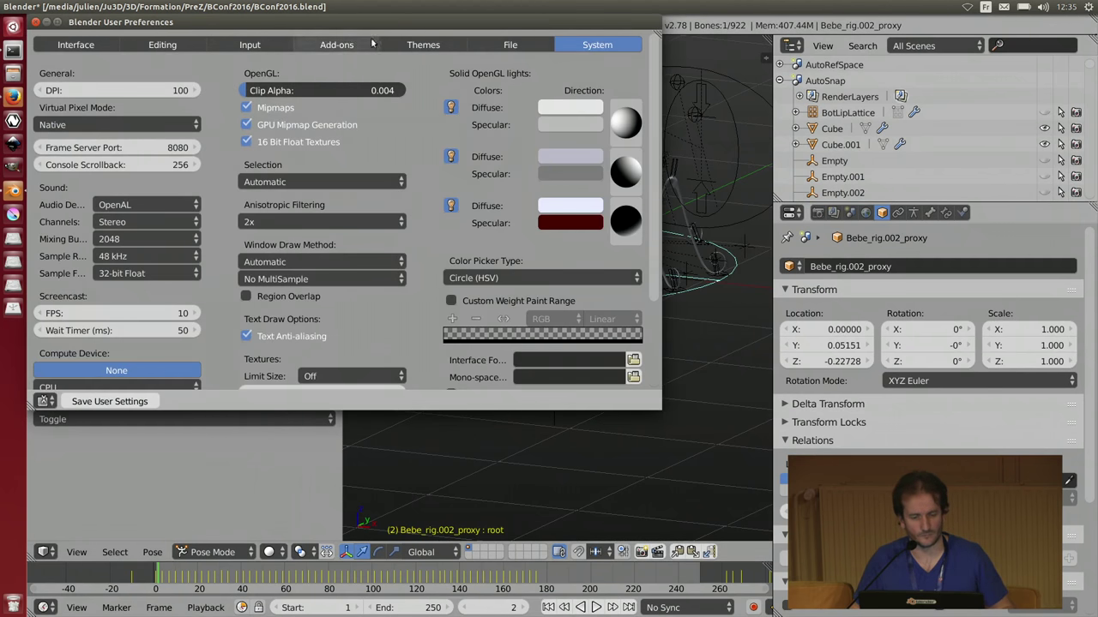
click(343, 44)
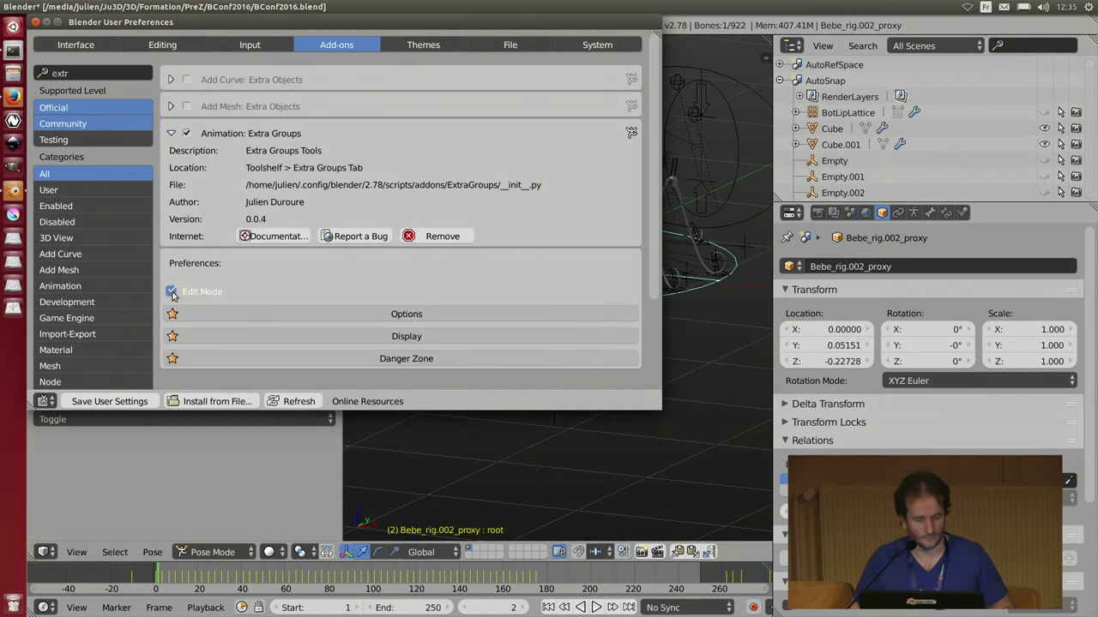
scroll(173, 293, down, 3)
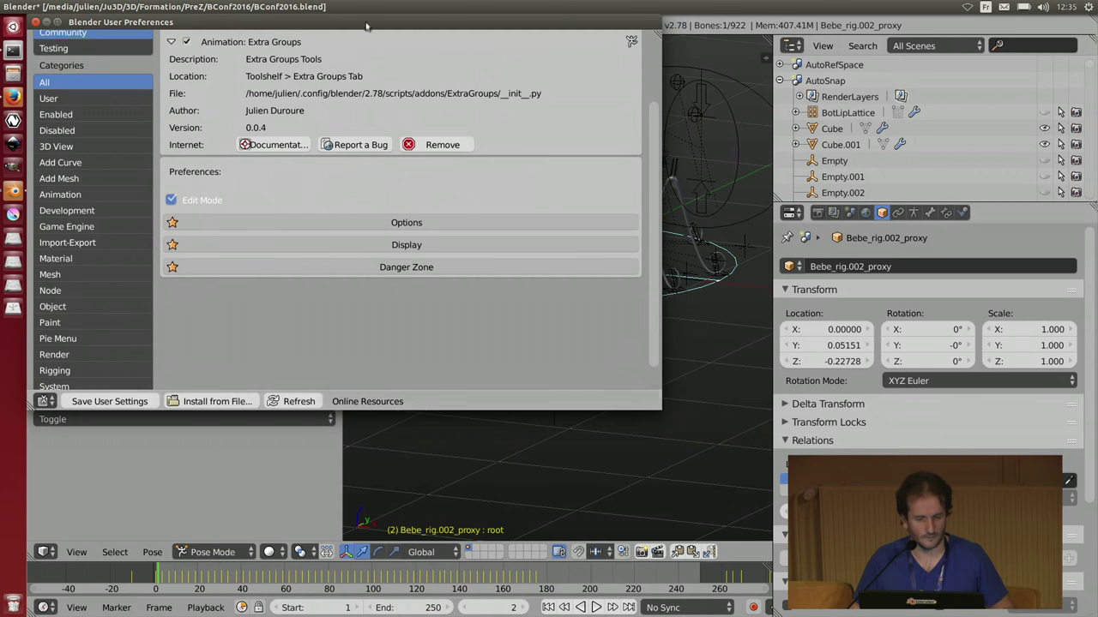
drag(366, 27, 676, 70)
click(707, 268)
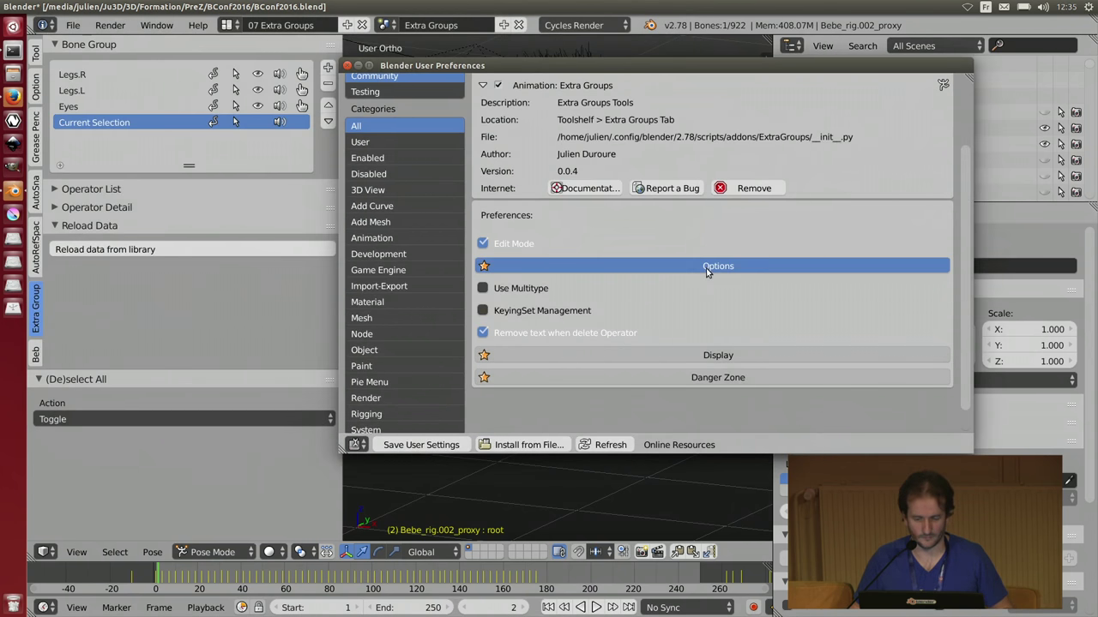
click(564, 313)
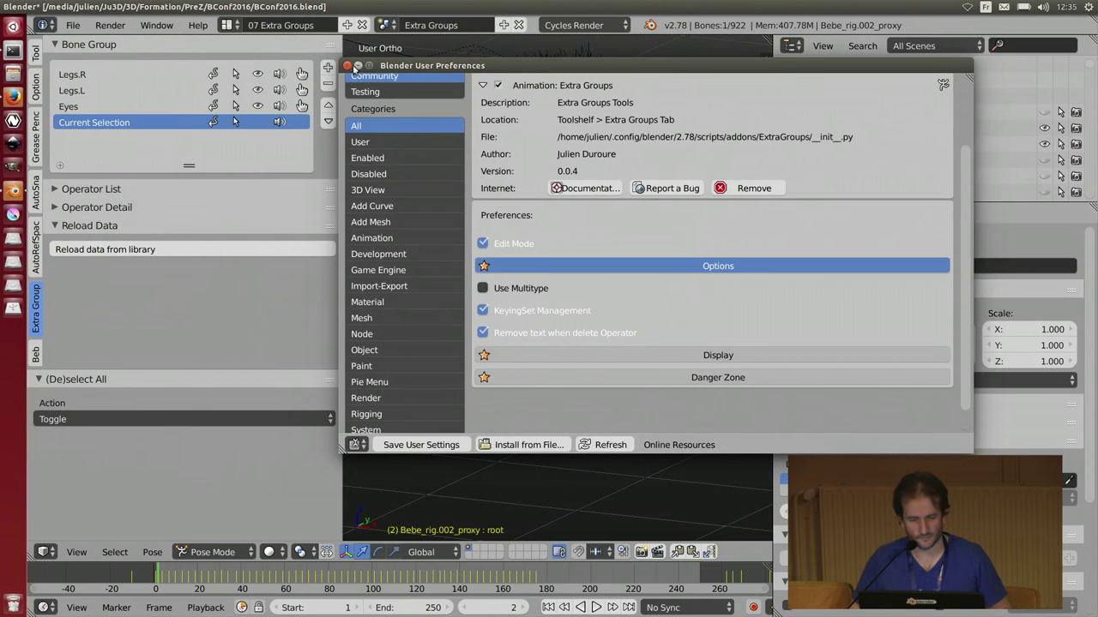
click(347, 65)
- Select the Legs.R bones, show the scene's Keying Sets, and create a keying set named Legs.L
click(302, 74)
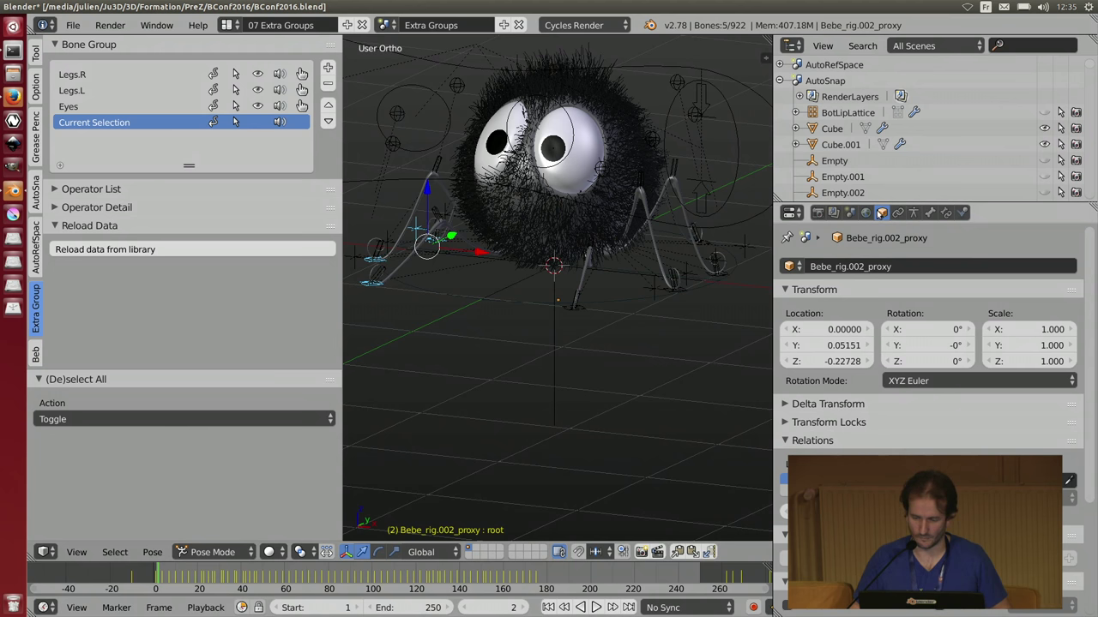
click(865, 213)
click(881, 212)
click(849, 213)
scroll(891, 429, down, 4)
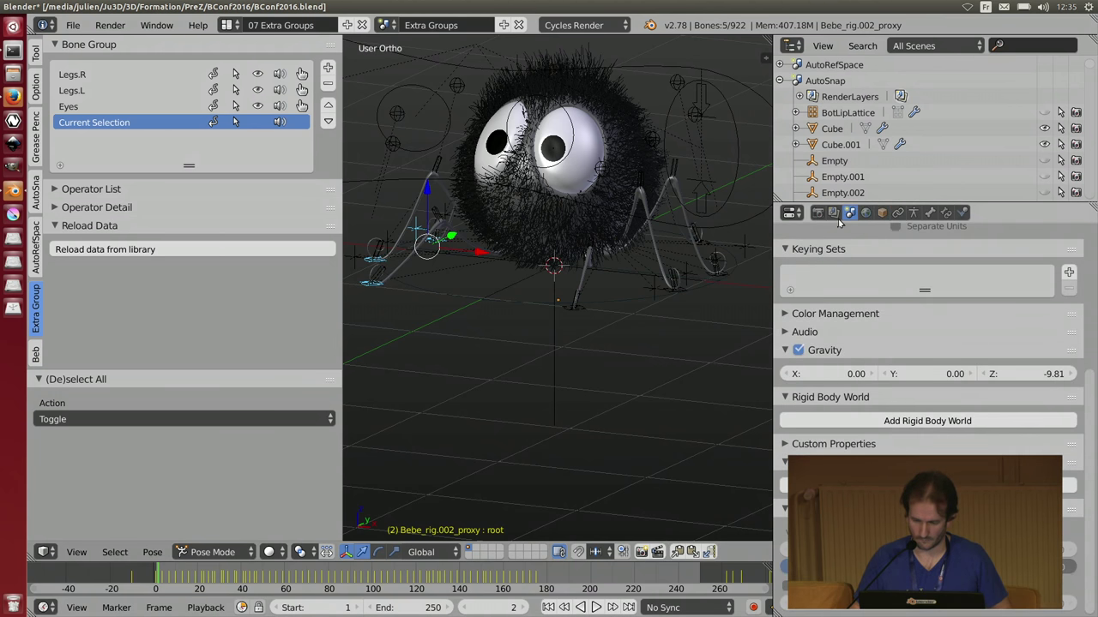
click(833, 213)
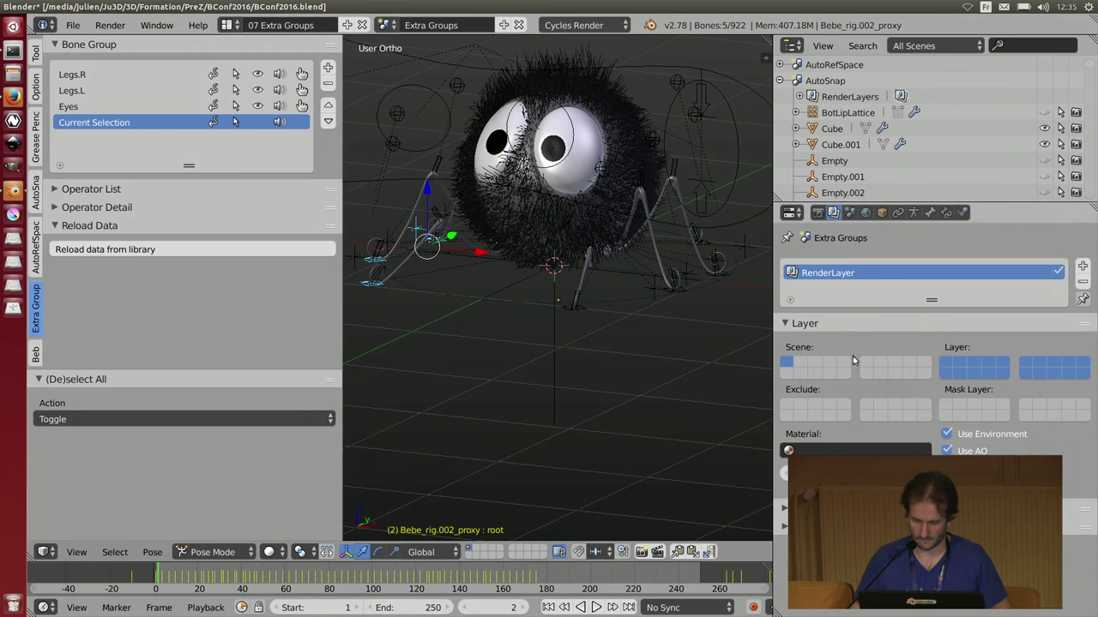
click(849, 213)
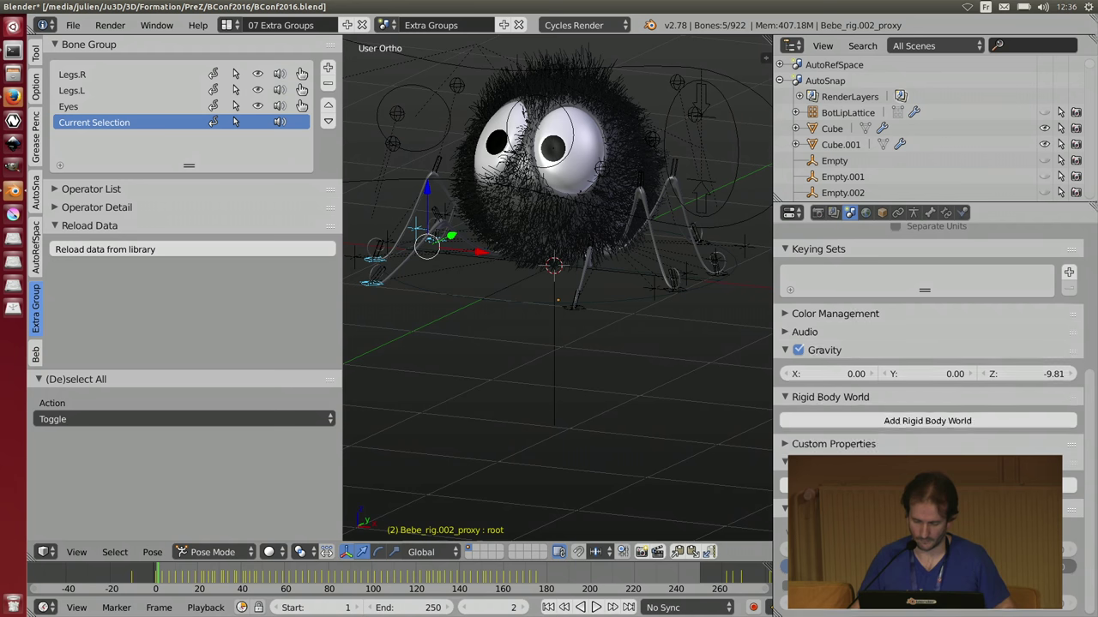
key(k)
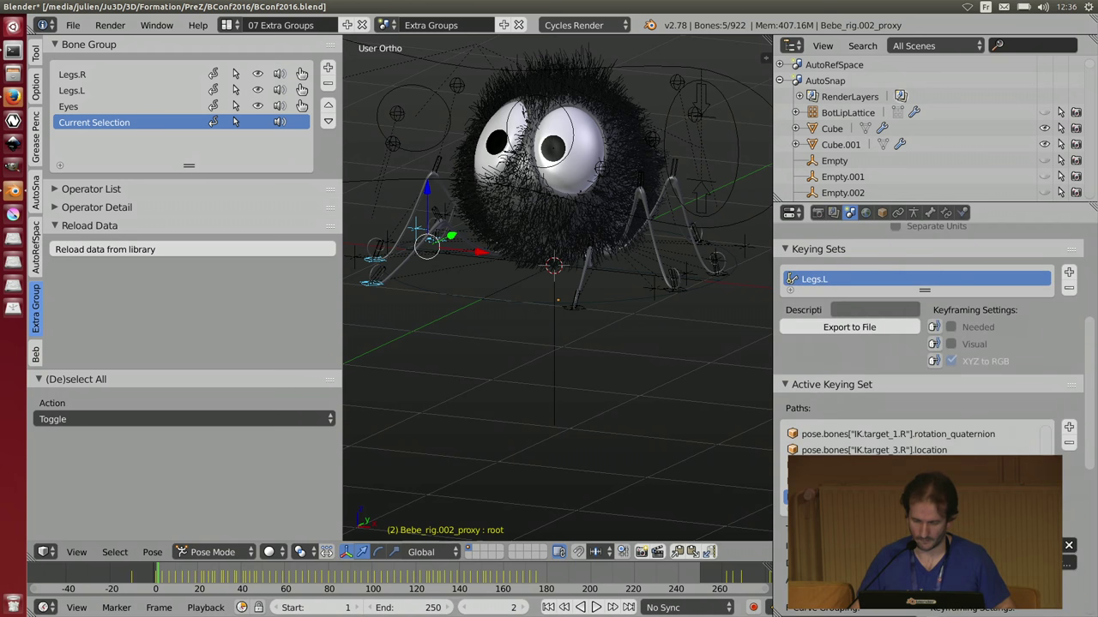
- Assign the Legs.L keying set to the Legs.L bone group
click(127, 74)
click(120, 90)
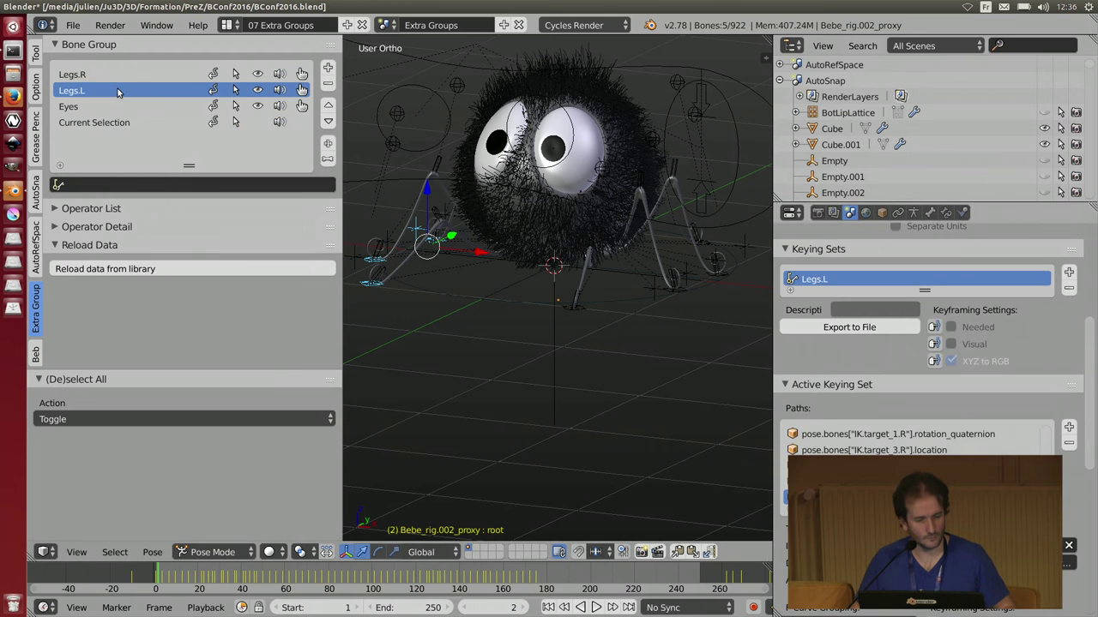
click(120, 185)
click(118, 209)
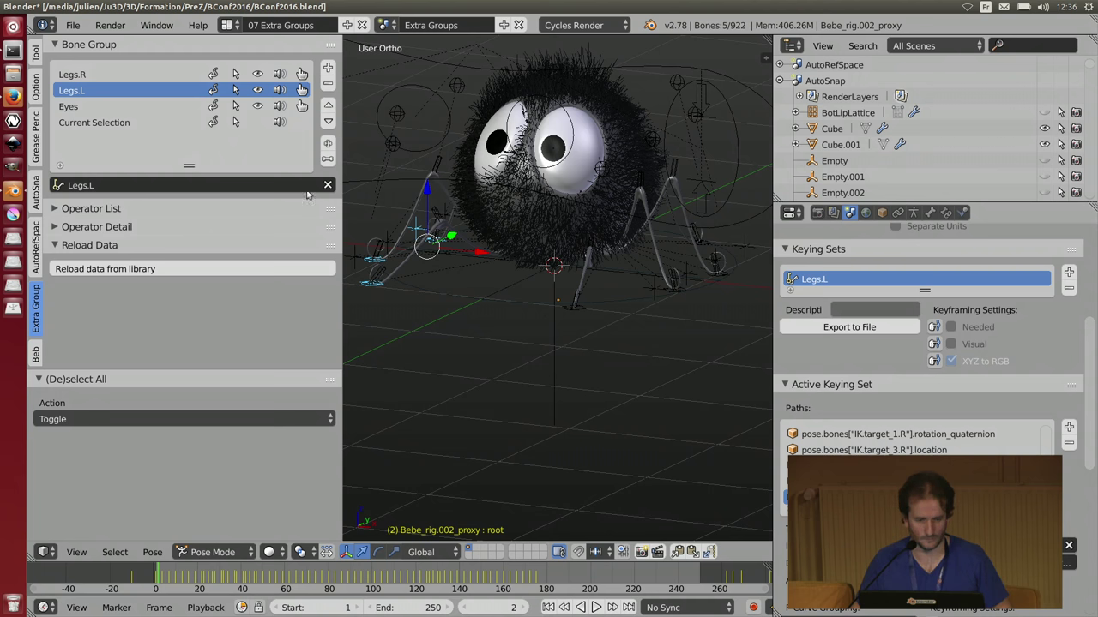
- Create a second keying set named Legs.R and assign it to the Legs.R bone group
click(302, 77)
click(302, 86)
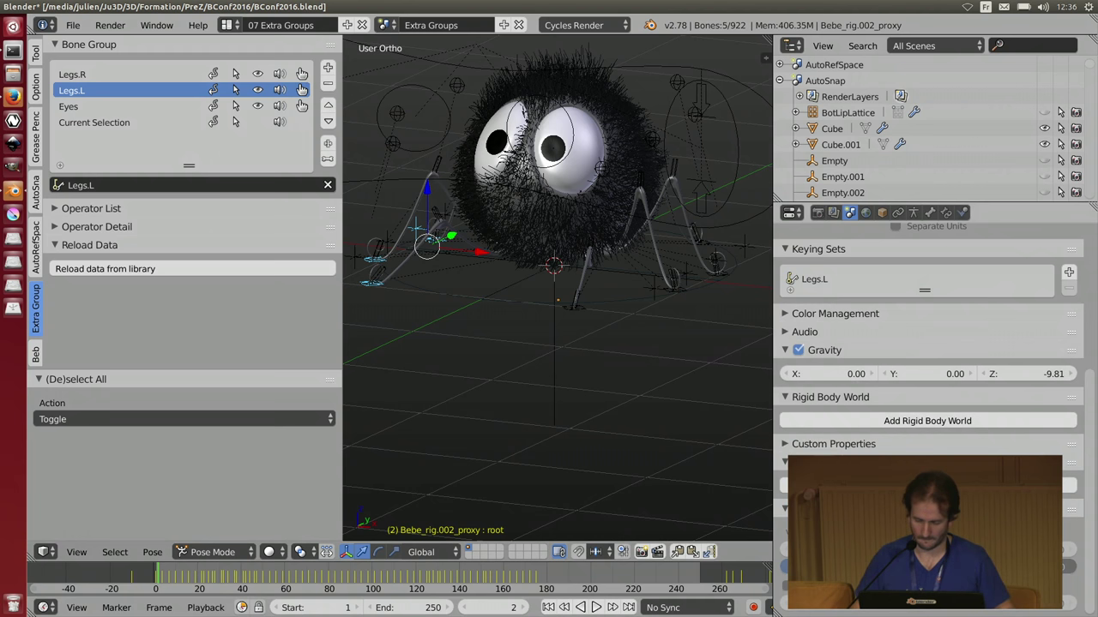
click(302, 90)
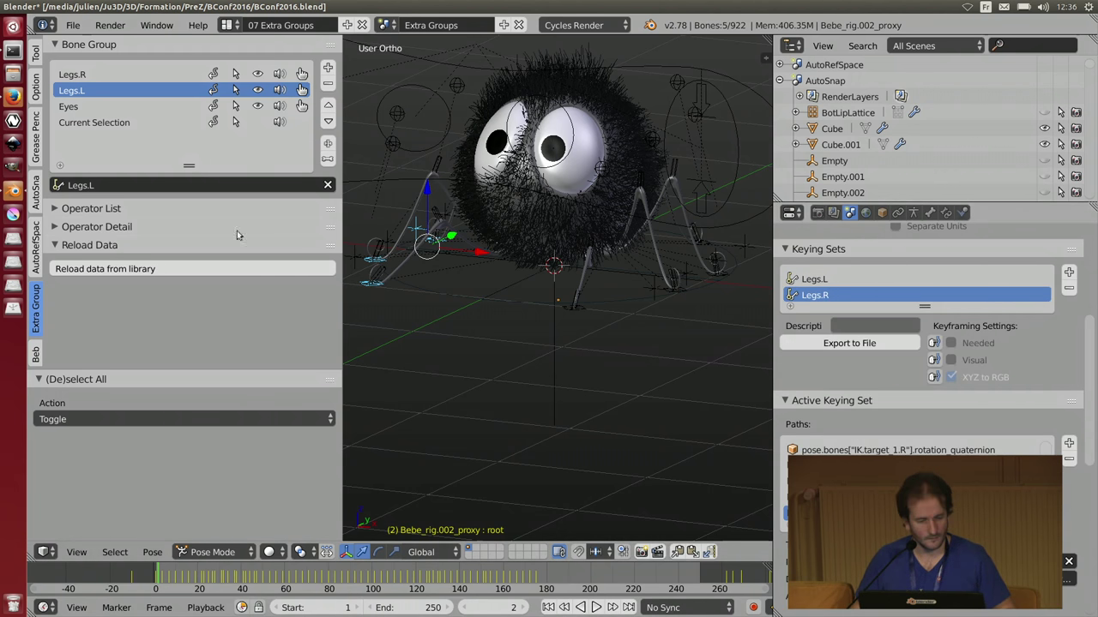
click(109, 76)
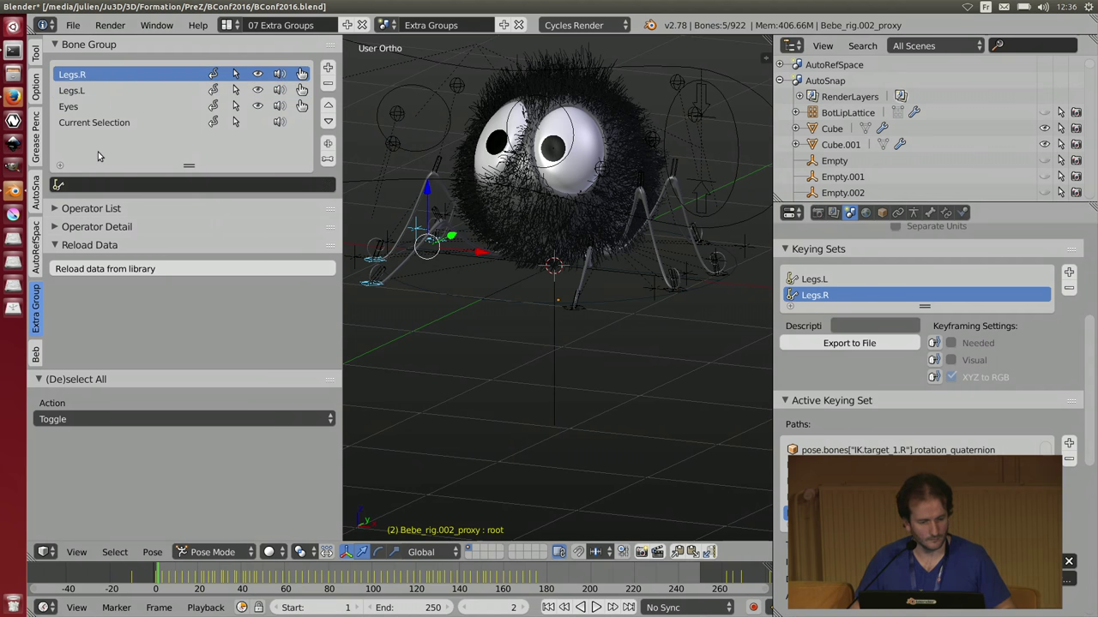
click(101, 185)
click(108, 225)
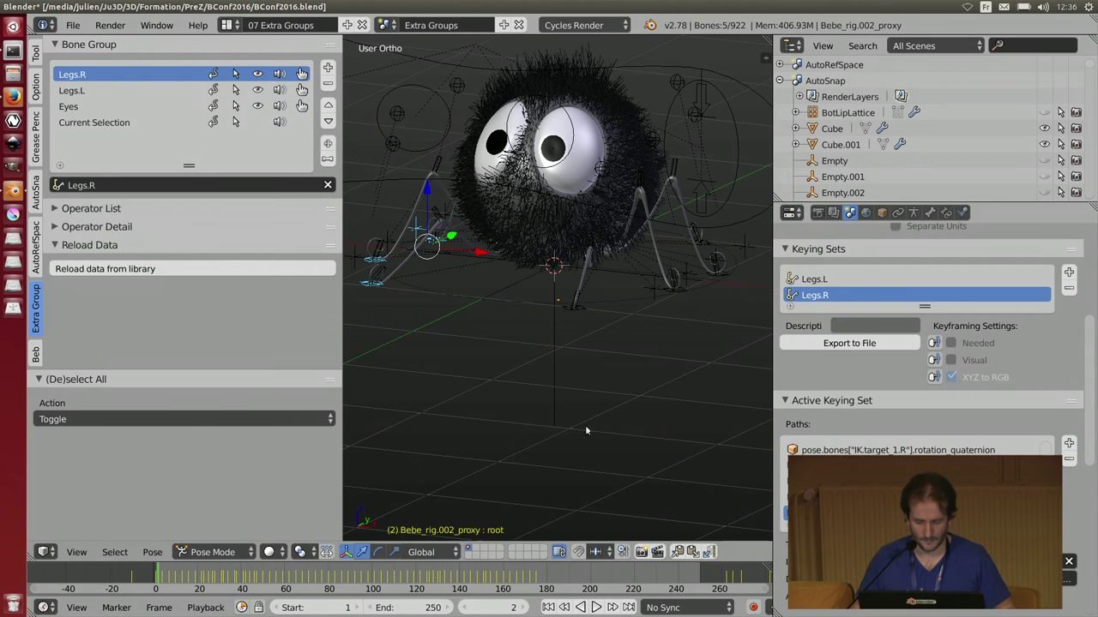
- Alternate between selecting the Legs.L and Legs.R groups to switch the active keying set, and insert a keyframe with Legs.R active
scroll(600, 607, down, 6)
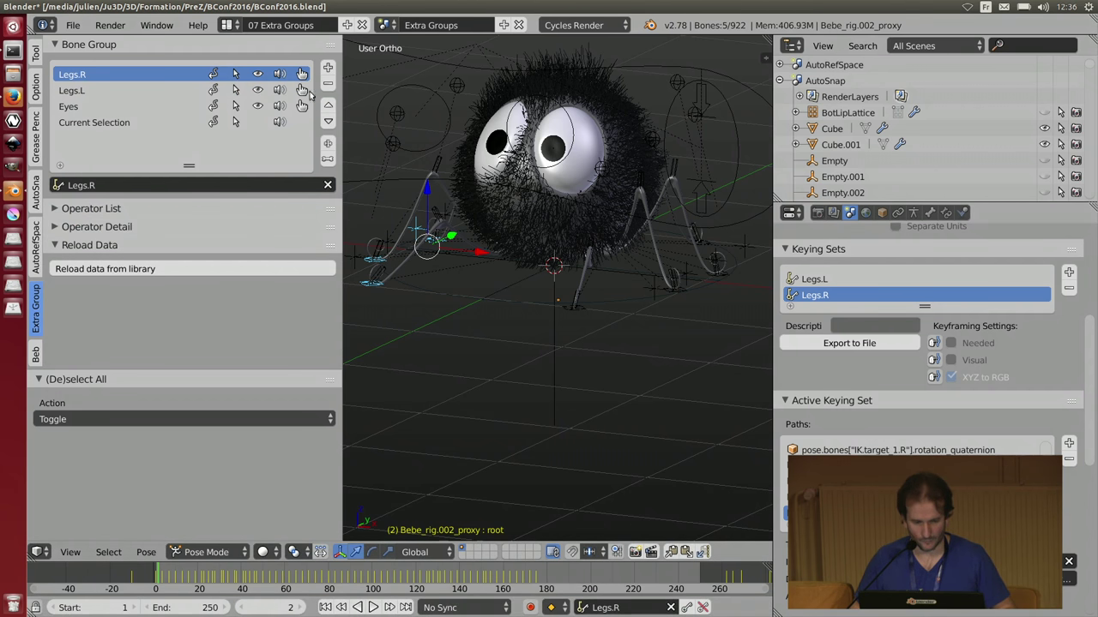
click(302, 90)
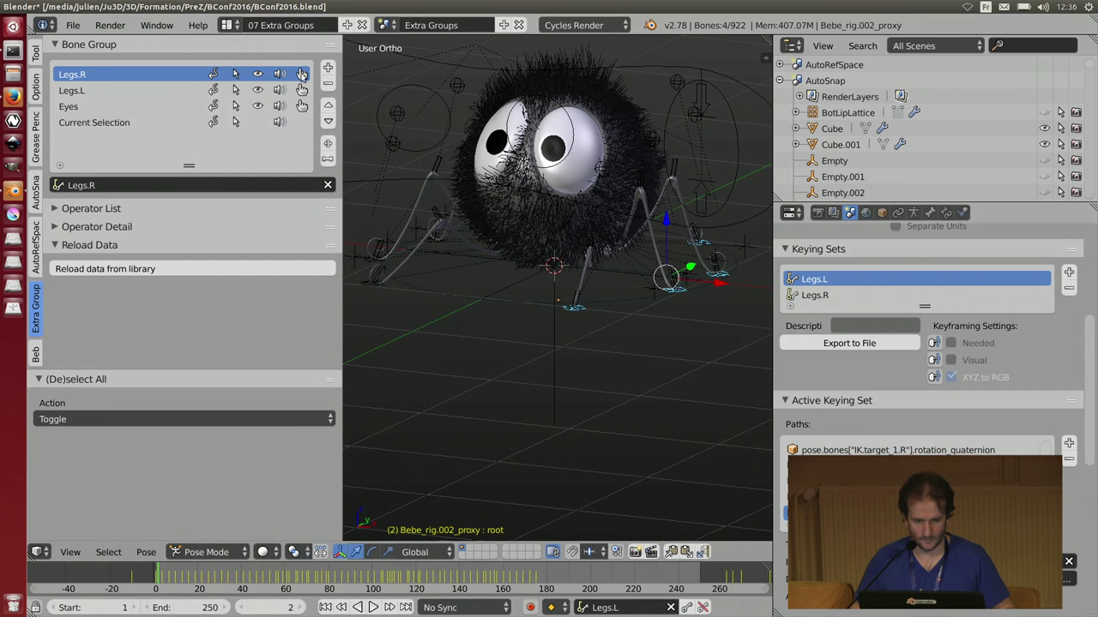
click(302, 75)
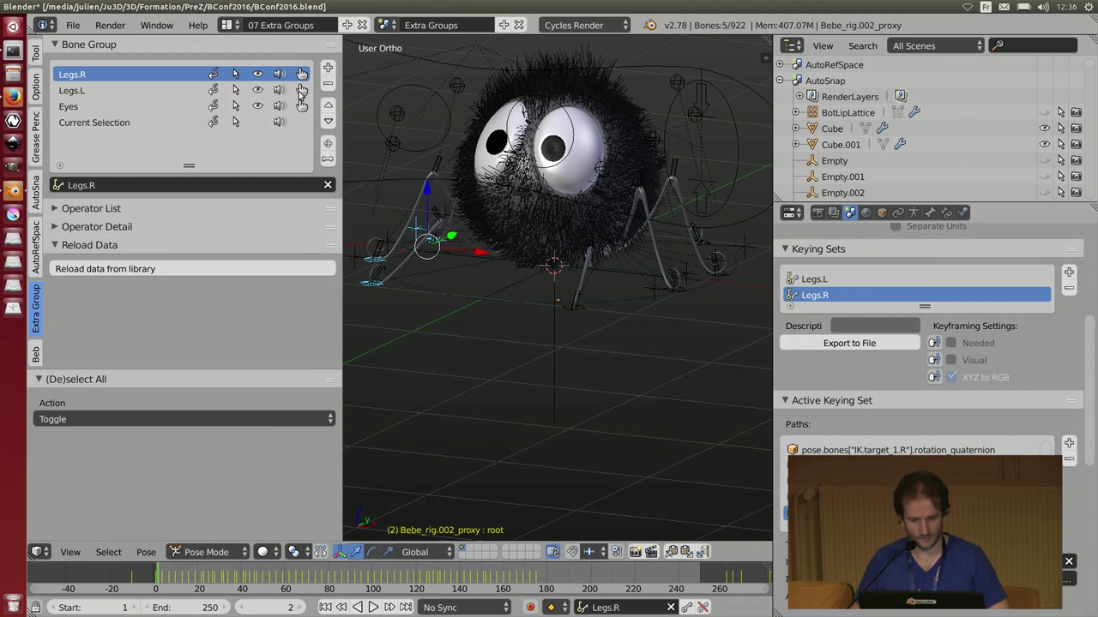
click(302, 91)
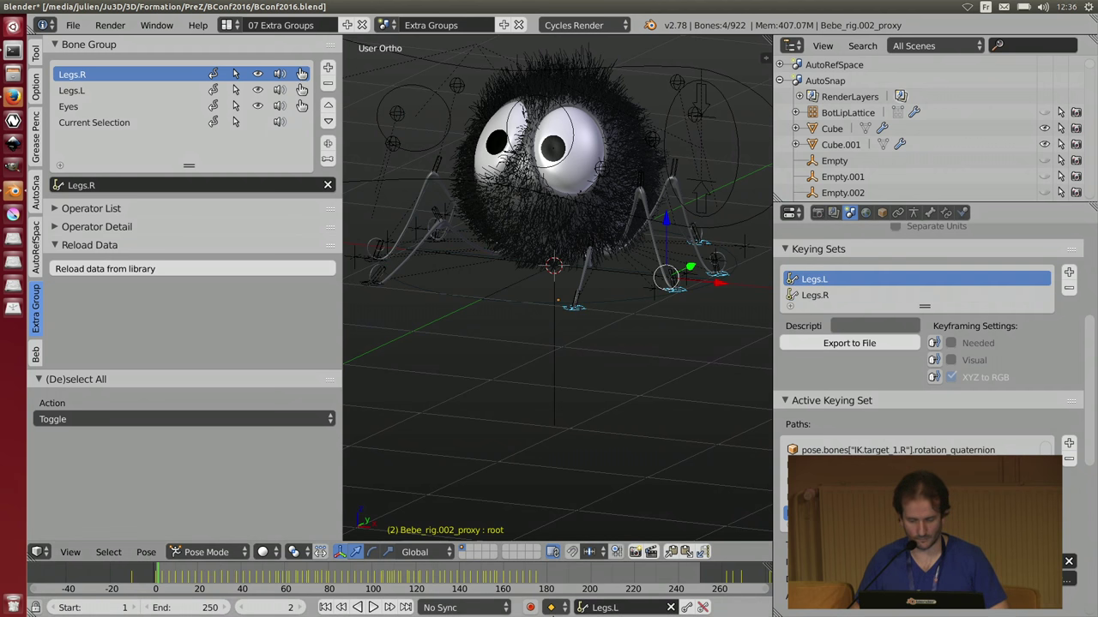
click(302, 74)
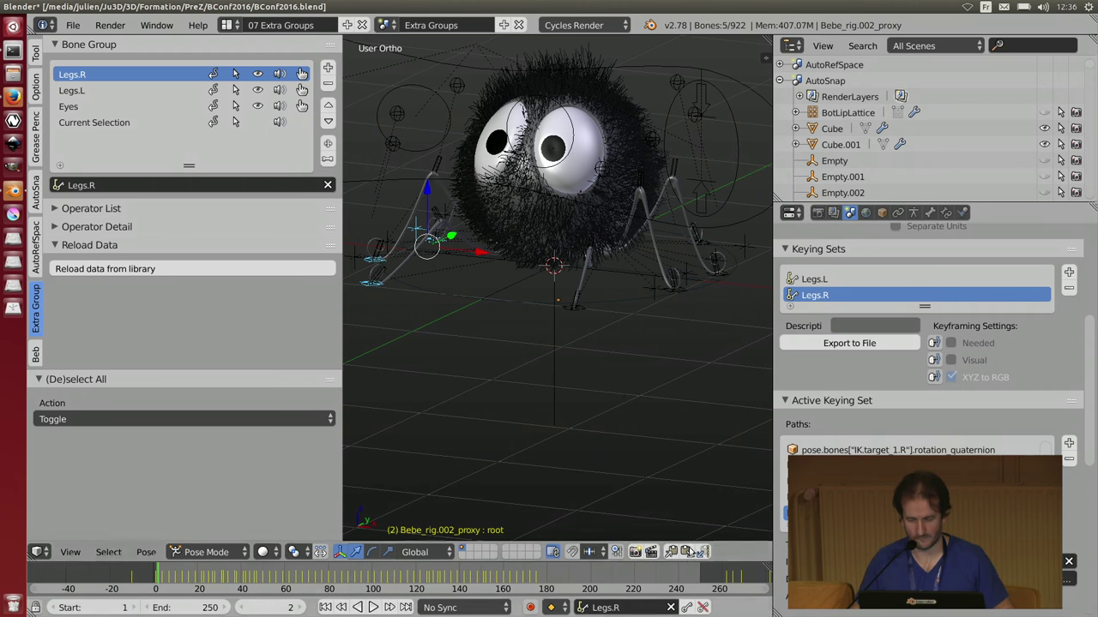
key(i)
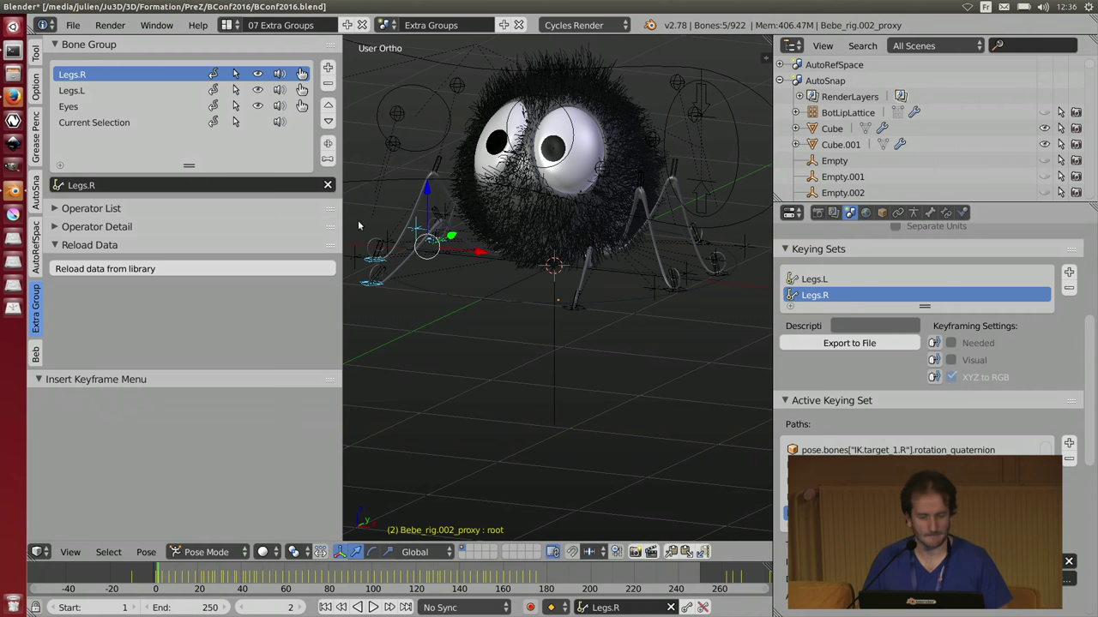
- Expand the Display options in the Extra Groups add-on preferences, examine them, and close the preferences
click(73, 24)
click(114, 200)
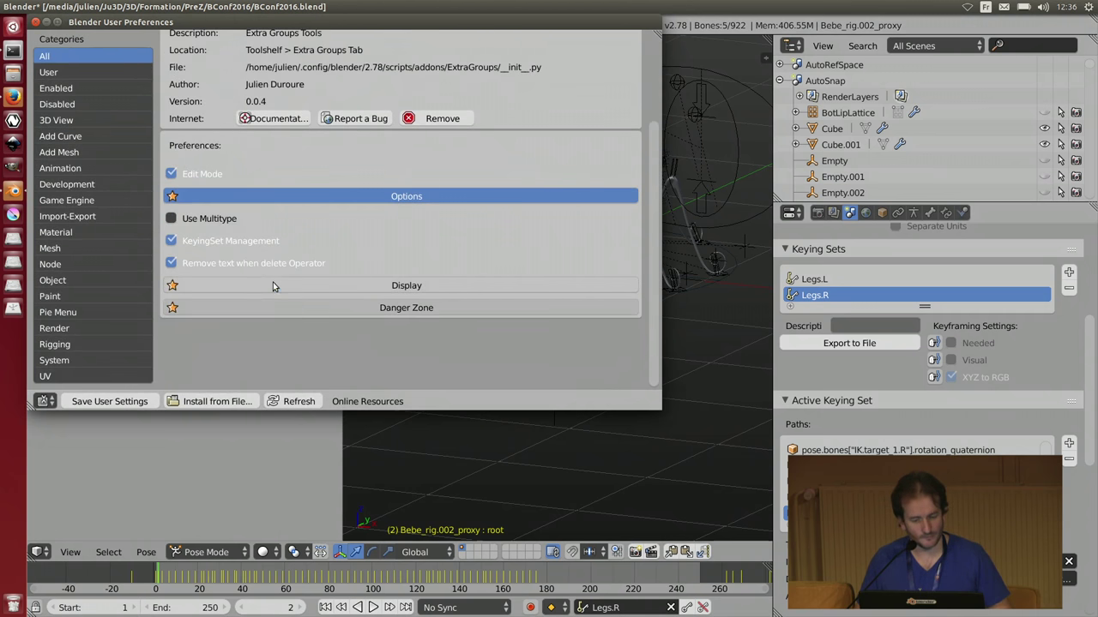
click(273, 285)
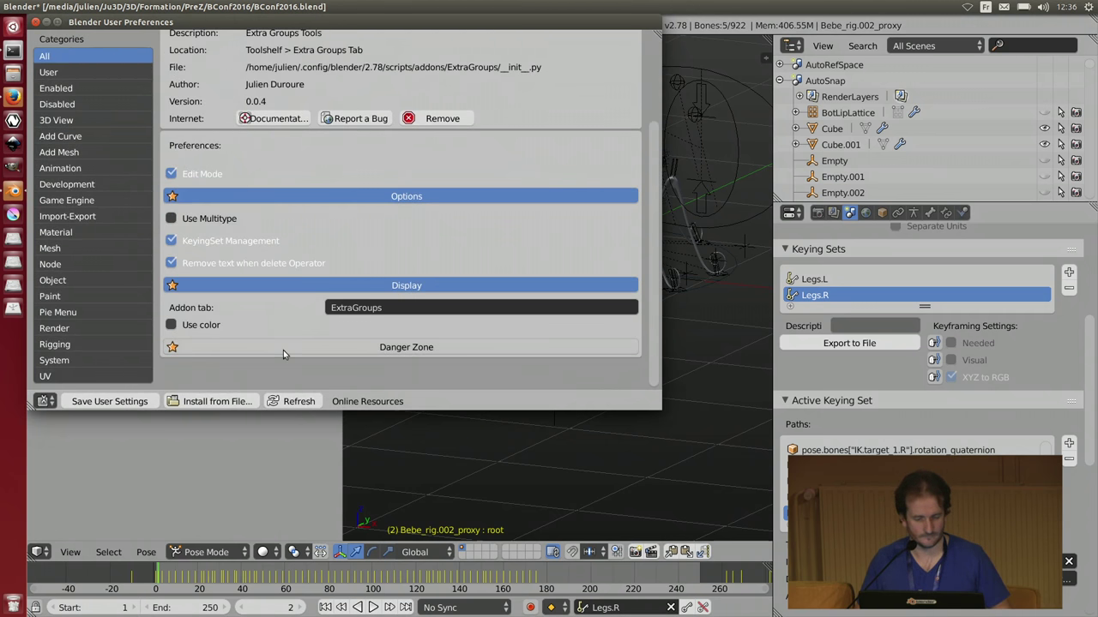
click(36, 22)
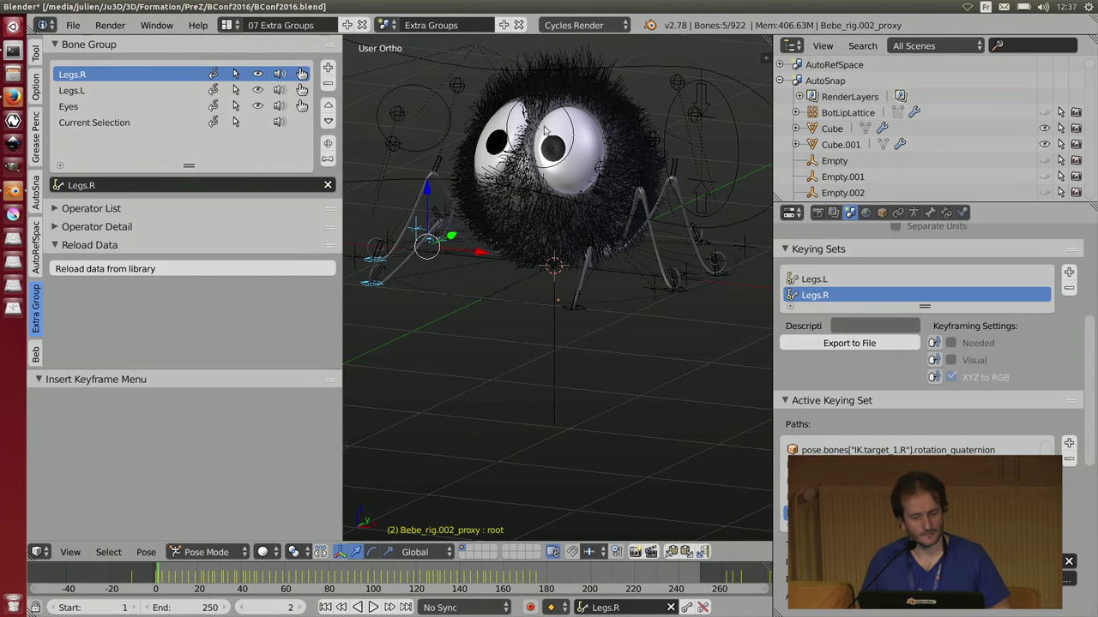
- Select the eyes bone, expand the Danger Zone in the Extra Groups add-on preferences, examine it, and close the preferences
right_click(474, 64)
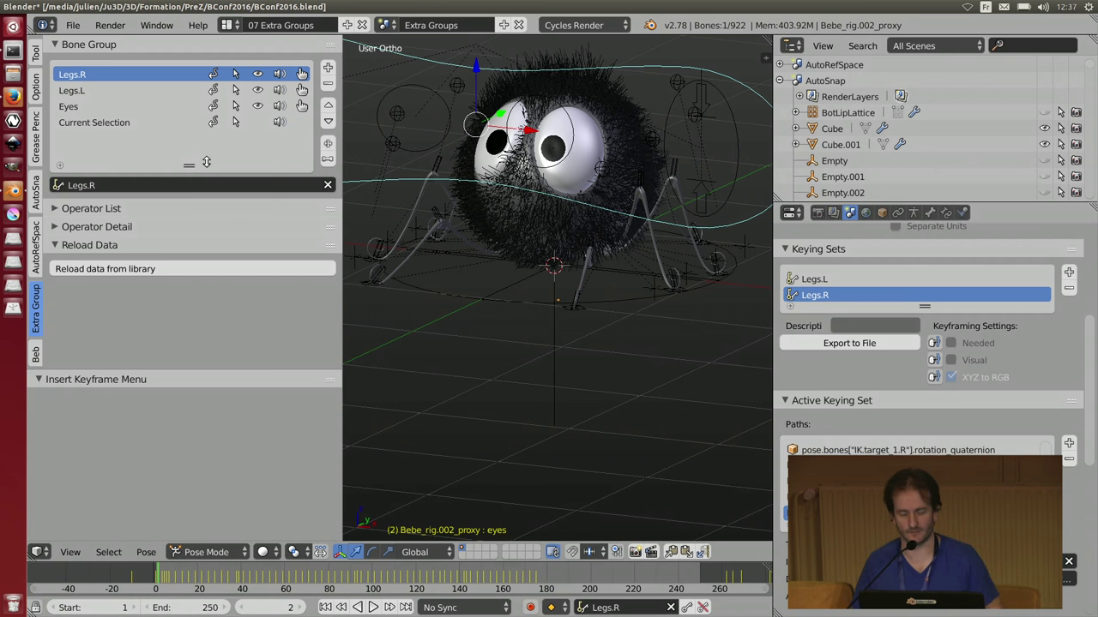
click(73, 25)
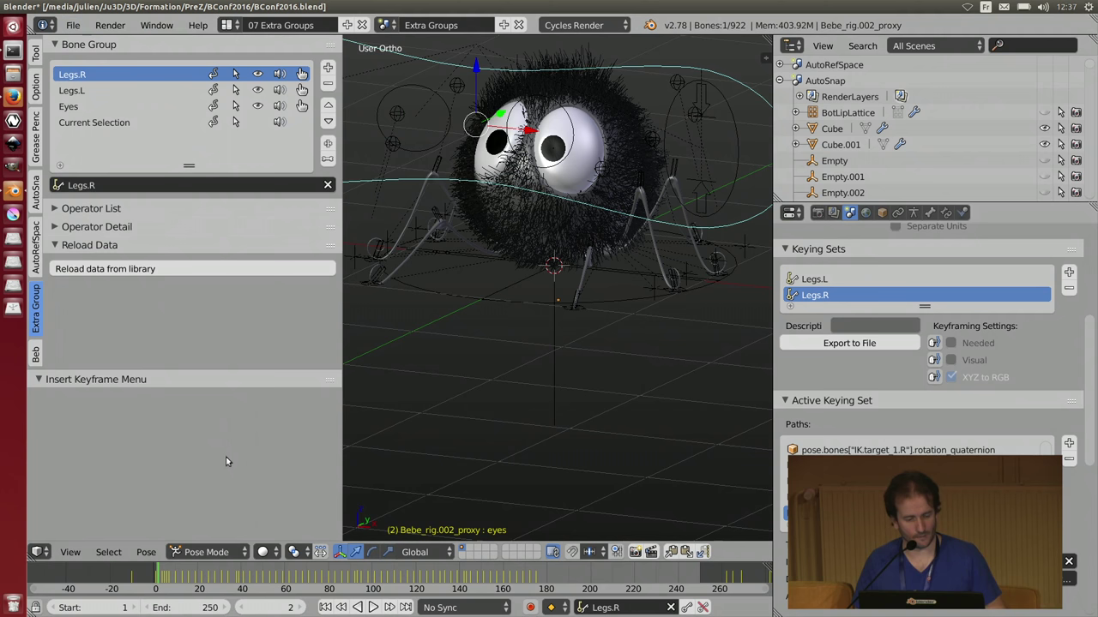
click(84, 24)
click(119, 203)
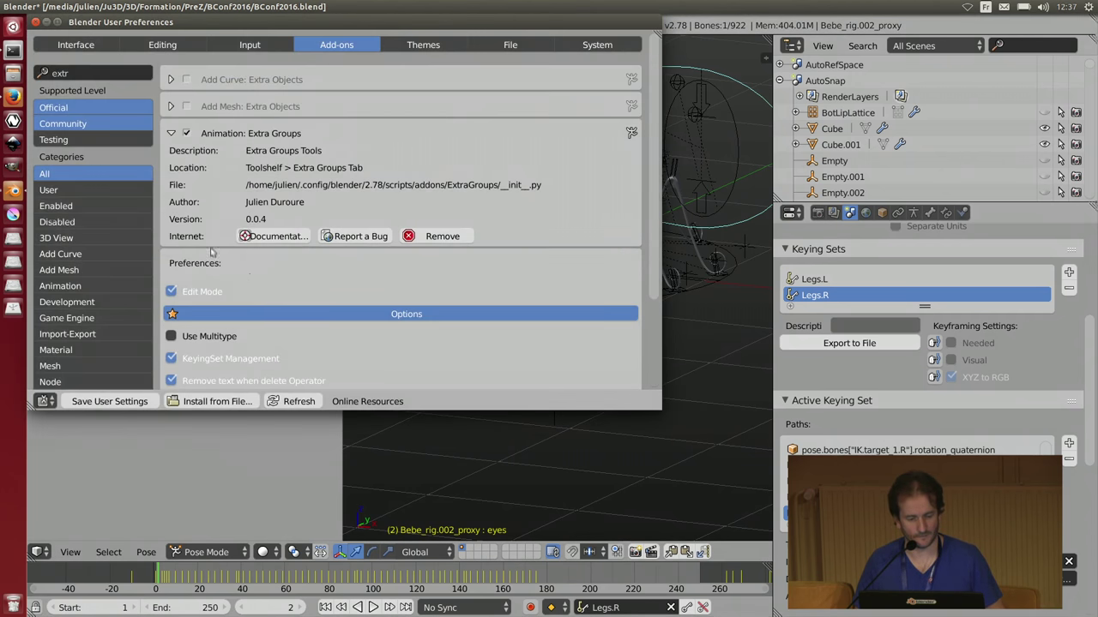
scroll(258, 289, down, 4)
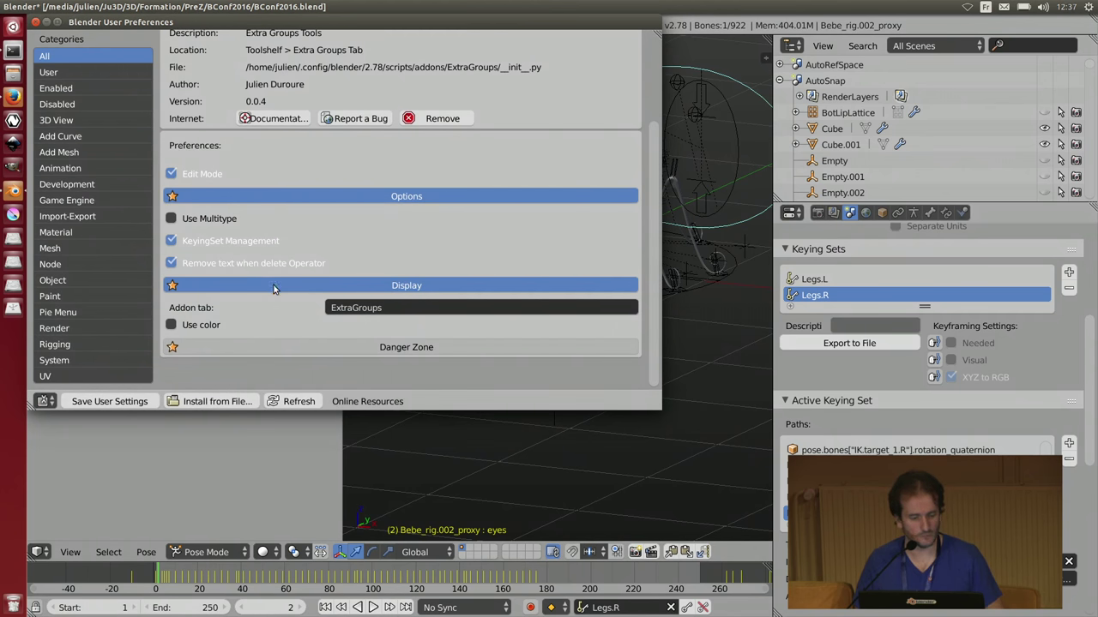
click(288, 347)
scroll(287, 352, down, 1)
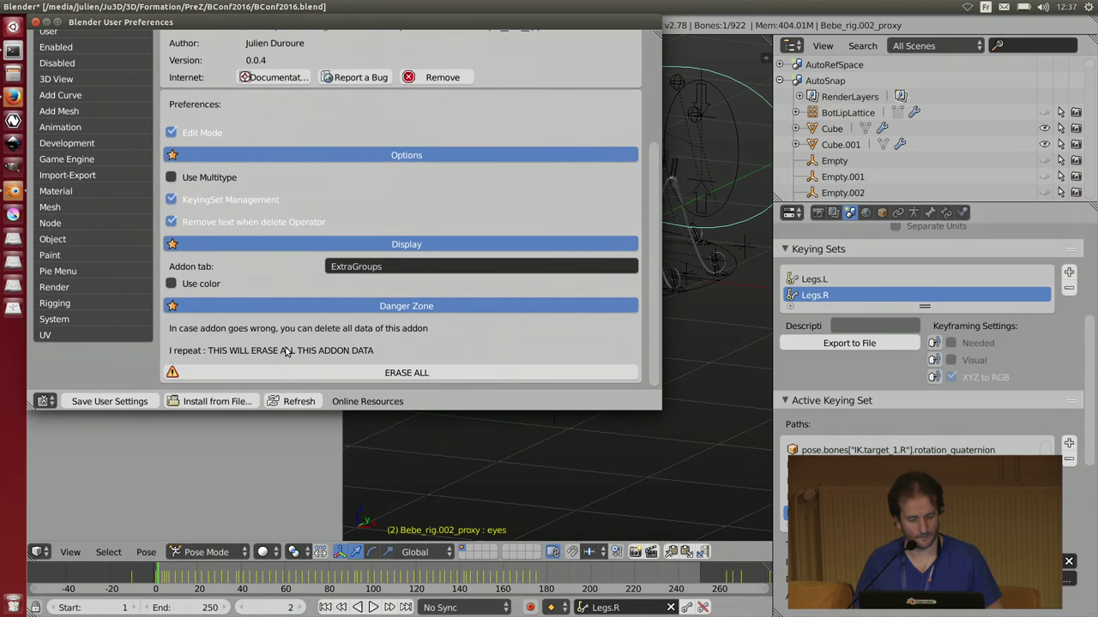
scroll(287, 347, up, 4)
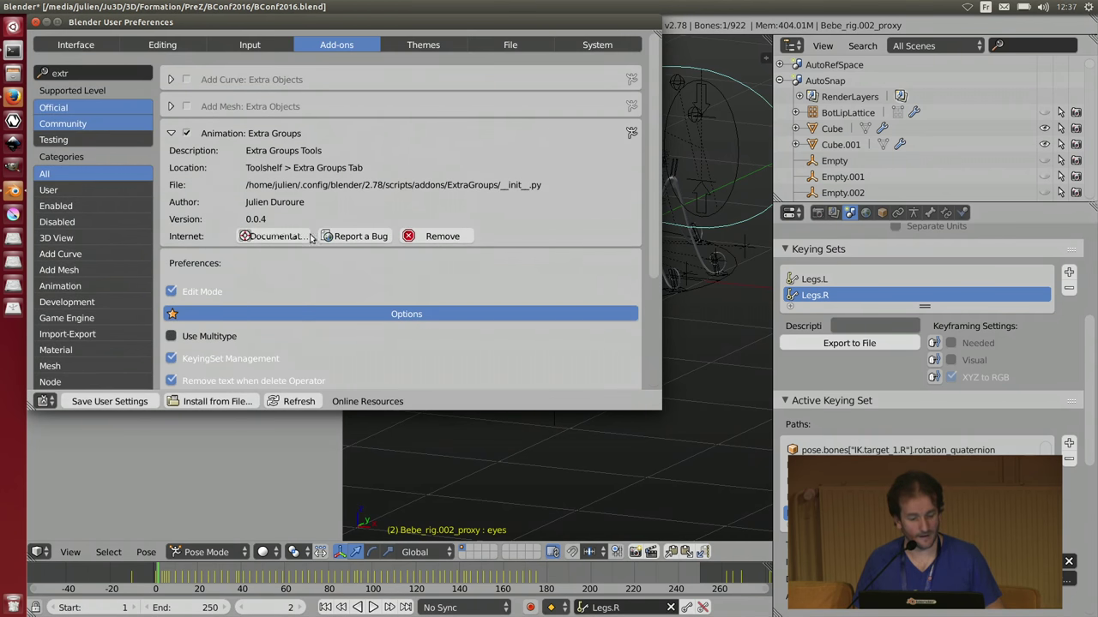
scroll(292, 274, down, 2)
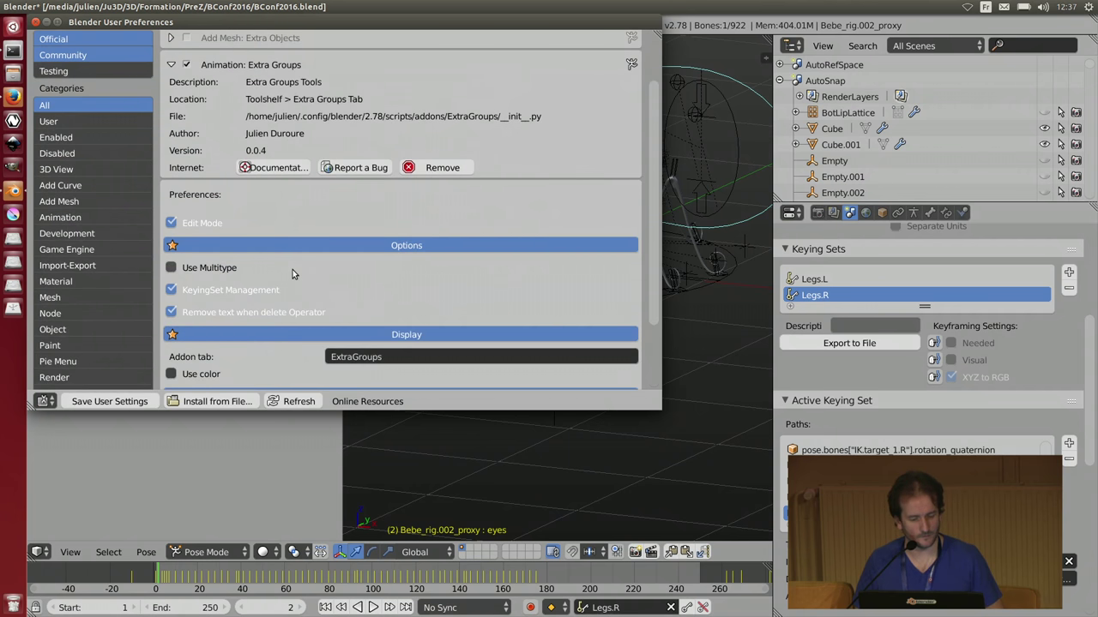
click(36, 22)
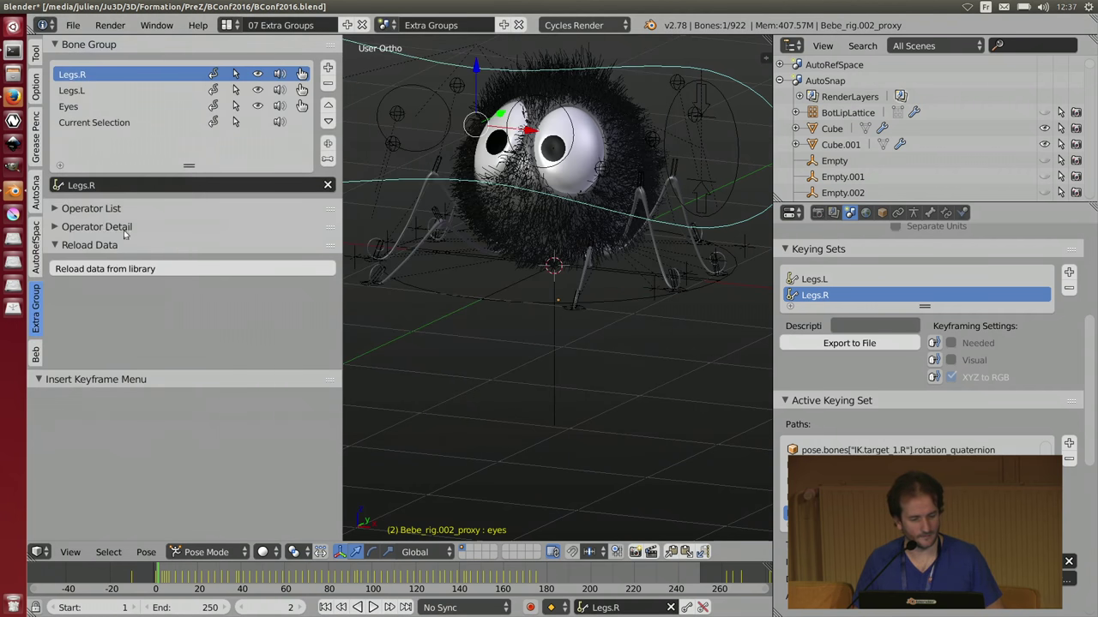
- Expand the operator list and try to reload the Extra Groups data from the library
click(58, 208)
scroll(136, 262, down, 1)
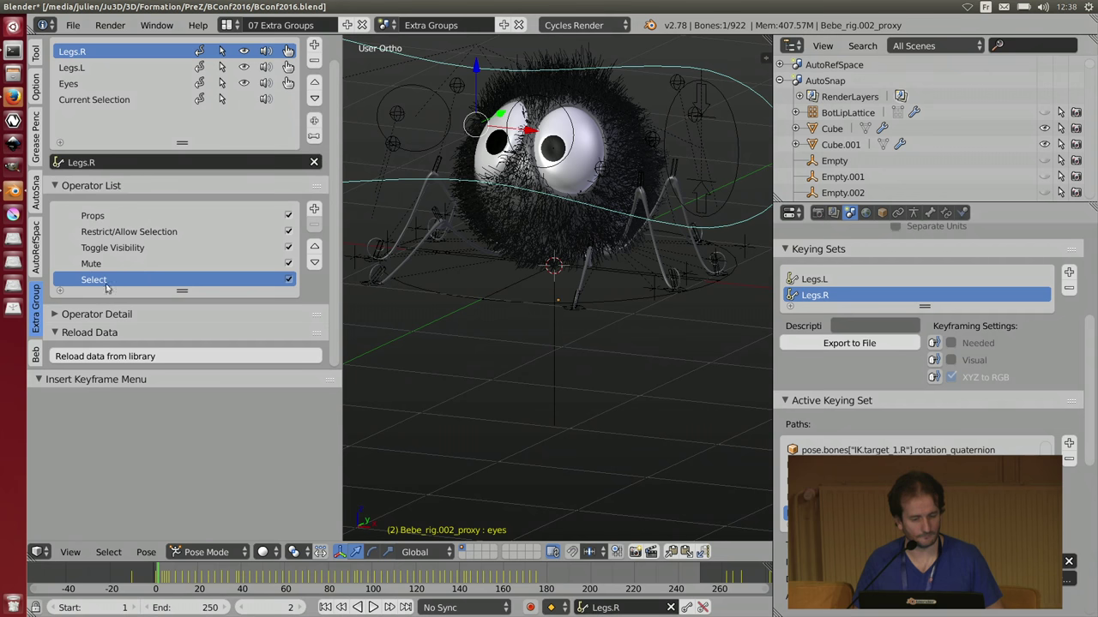
click(315, 208)
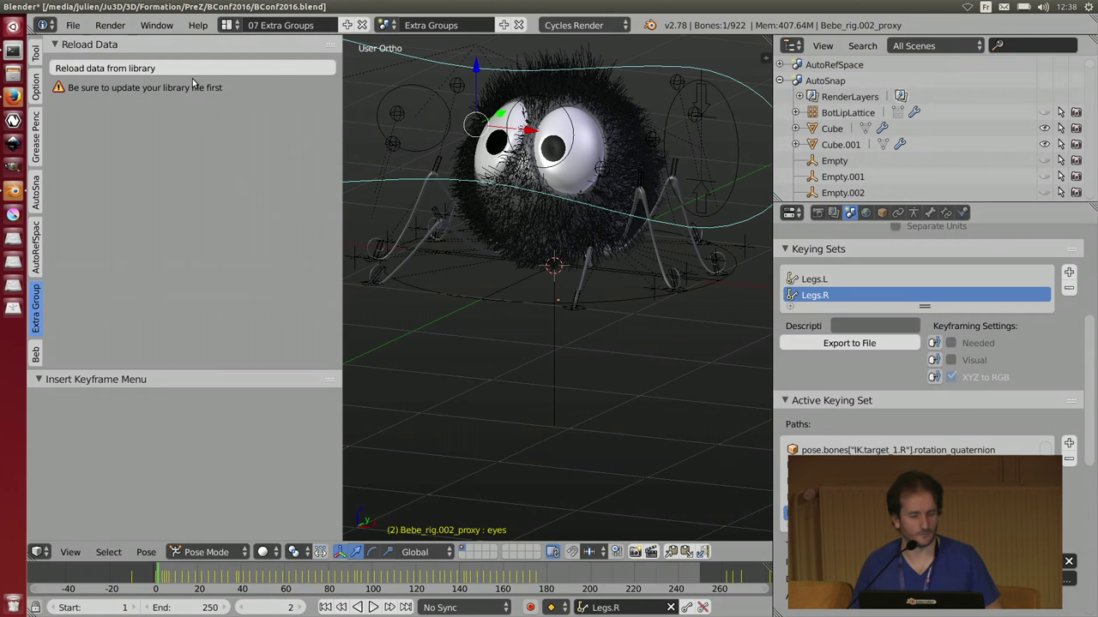
click(192, 71)
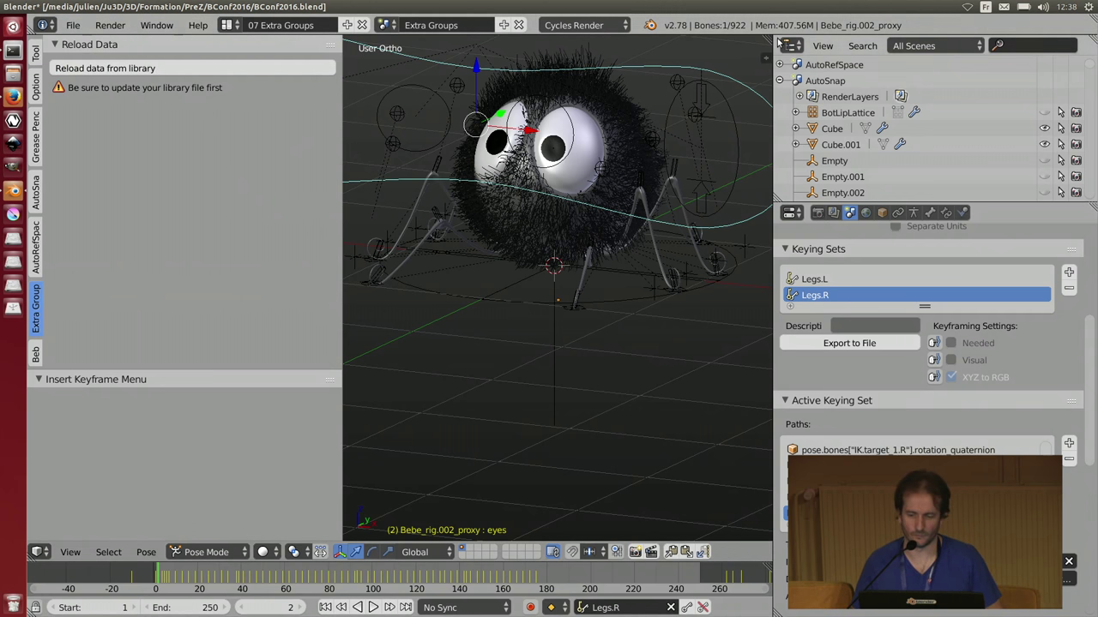
- Widen the 3D viewport, check the Extra Groups add-on preferences for the library reload option, and close them
drag(777, 43, 911, 43)
scroll(626, 258, down, 2)
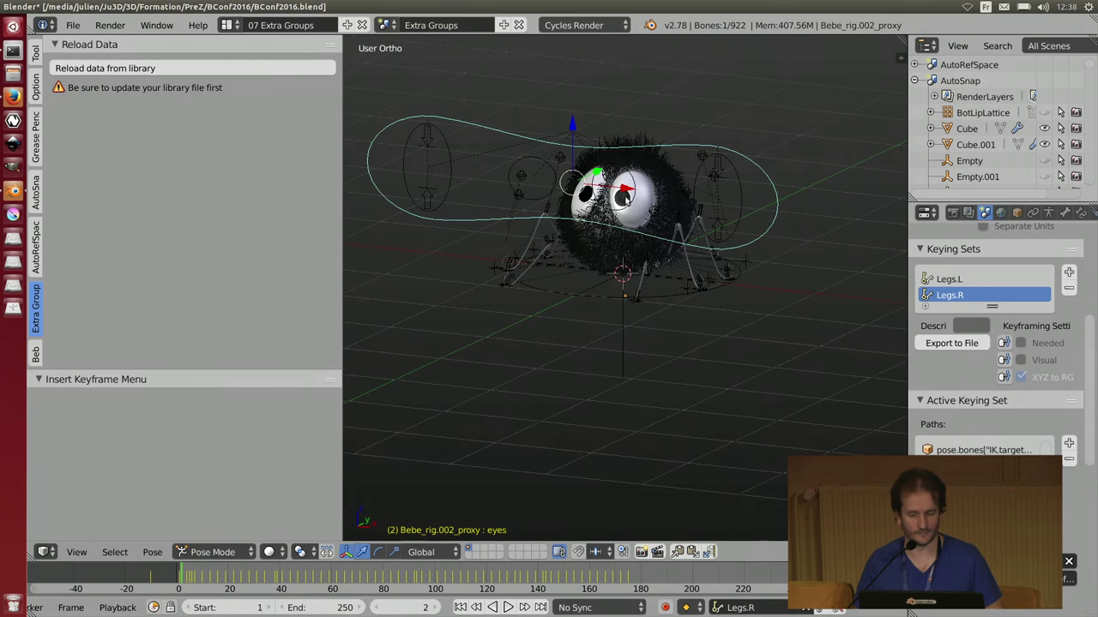
shift+middle_drag(626, 257, 596, 365)
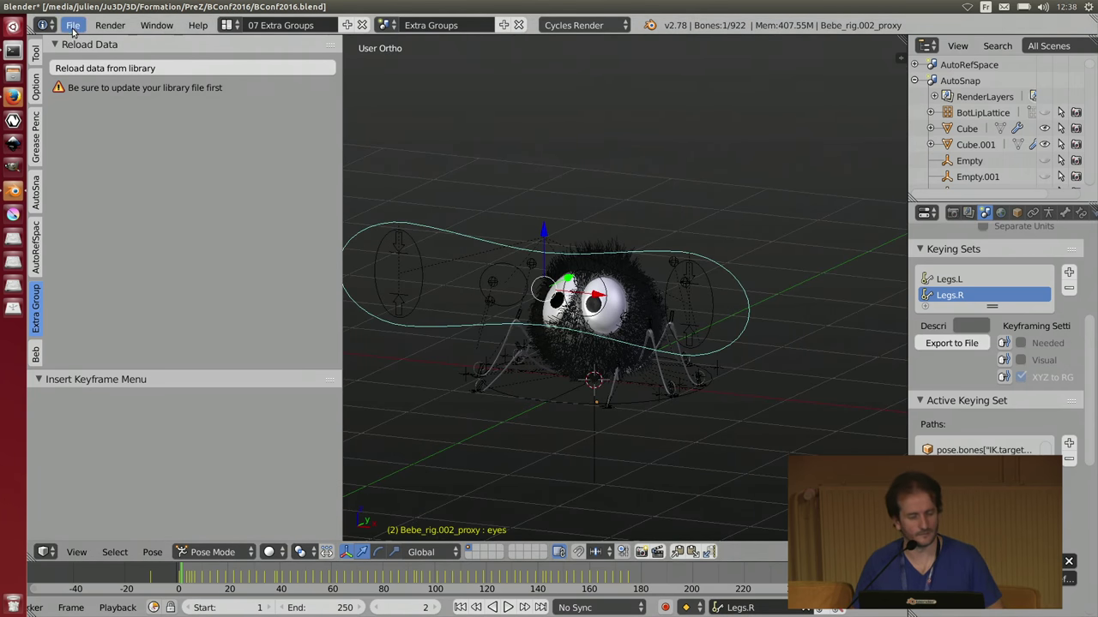
click(73, 25)
mouse_move(94, 75)
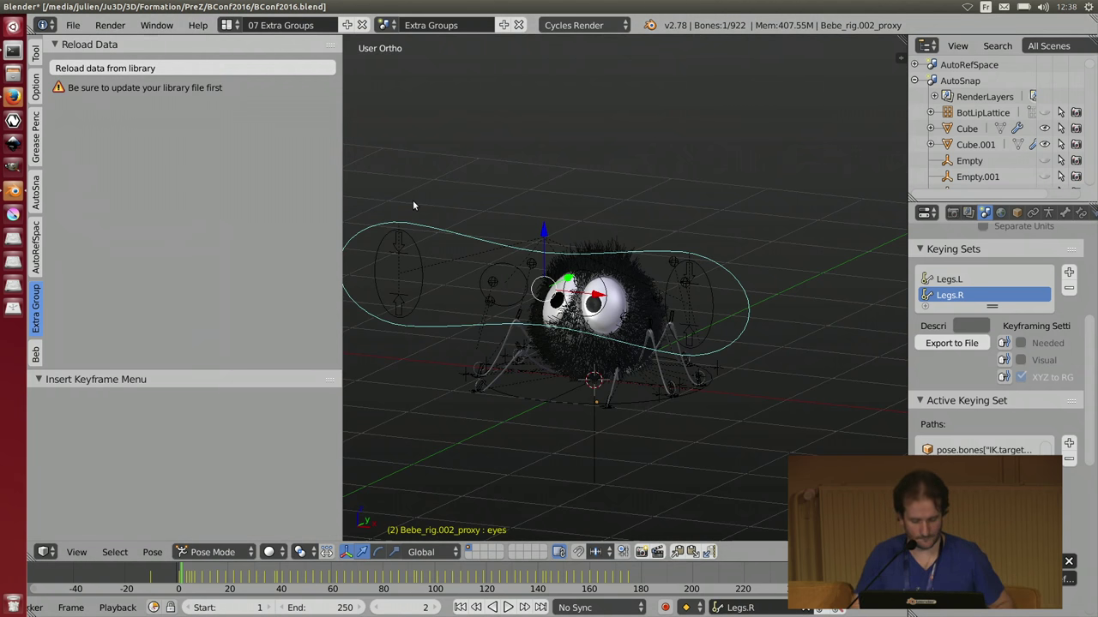
key(ctrl+alt+u)
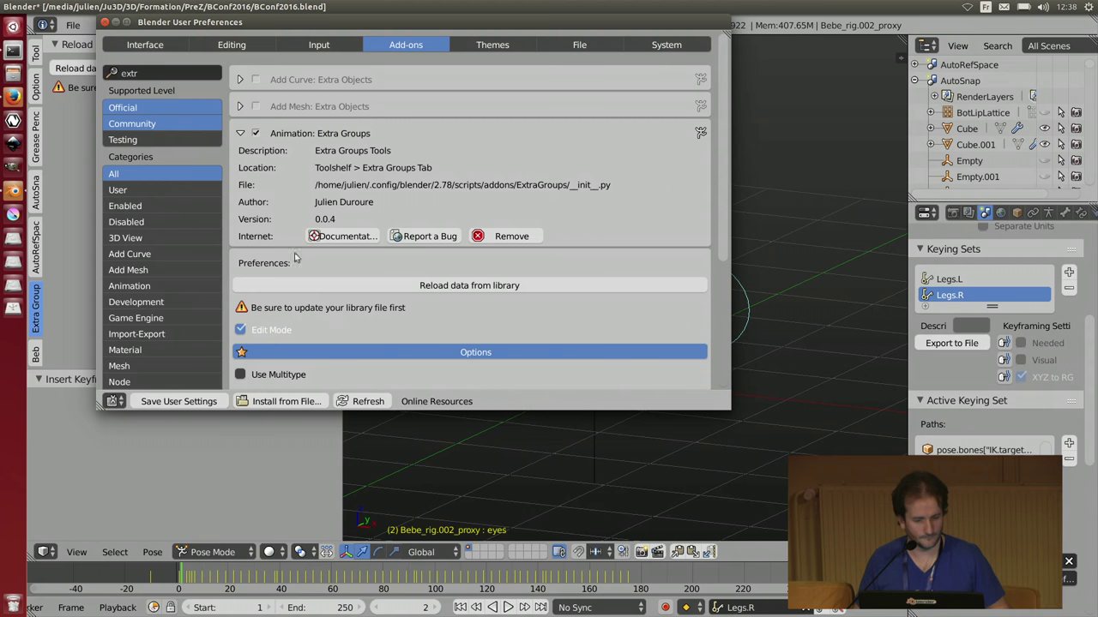
click(103, 21)
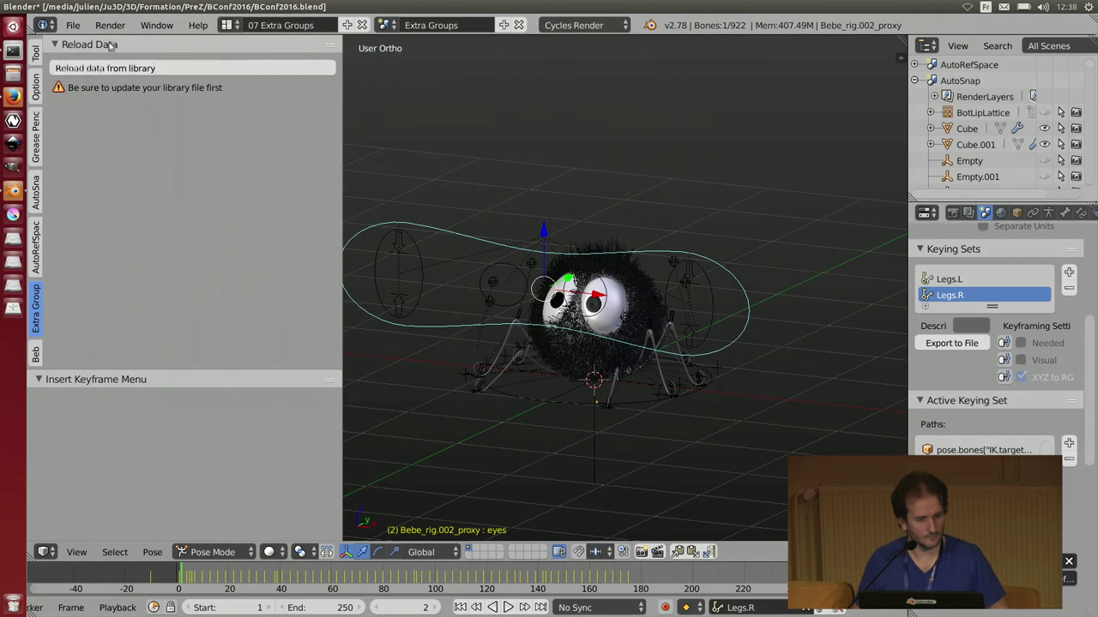
- Reopen the recent file BConf2016.blend and switch to the 07 Extra Groups screen layout
click(75, 25)
mouse_move(125, 77)
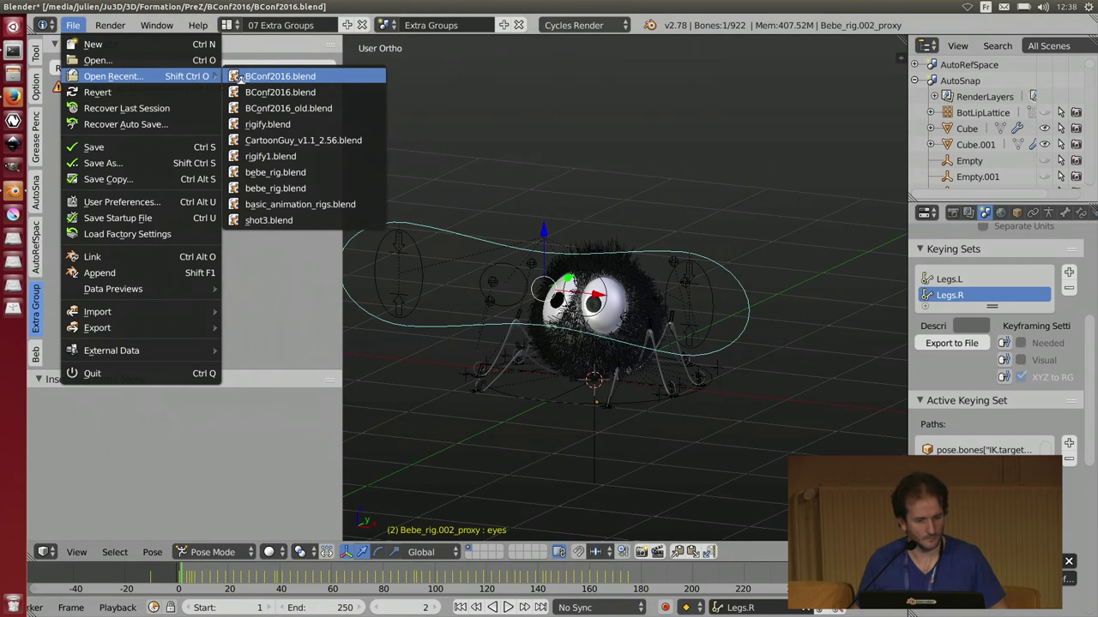
click(238, 76)
click(274, 25)
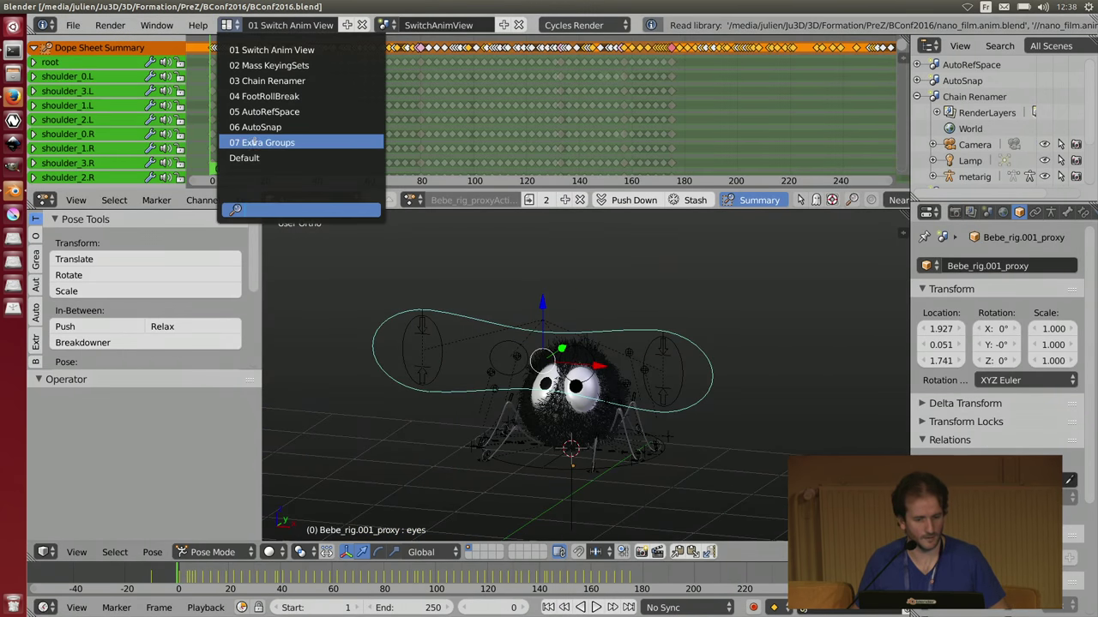
click(254, 142)
- Examine the REPLACE, ADD and REMOVE events of the Select operator and the modifier options offered for REMOVE
scroll(174, 245, down, 9)
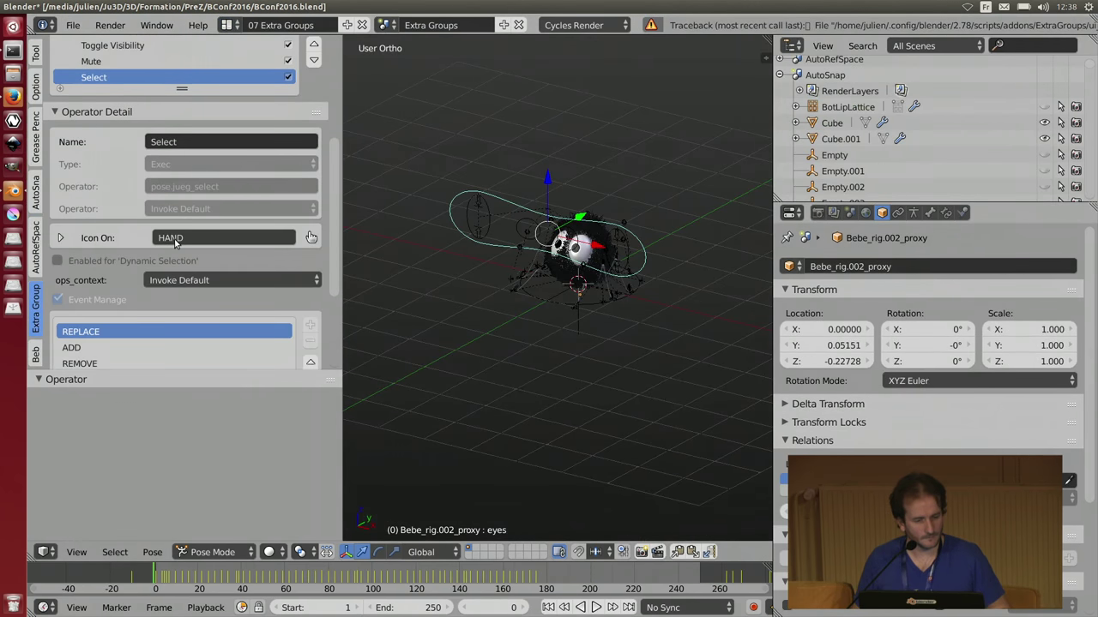
scroll(174, 244, down, 1)
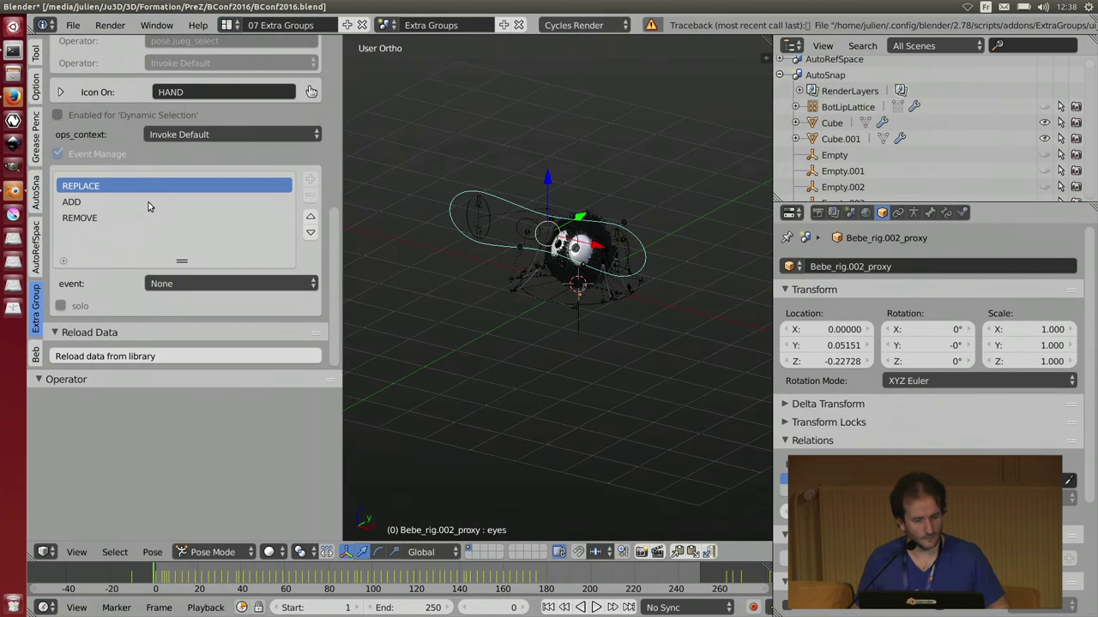
click(147, 204)
click(143, 218)
ctrl+scroll(122, 206, down, 3)
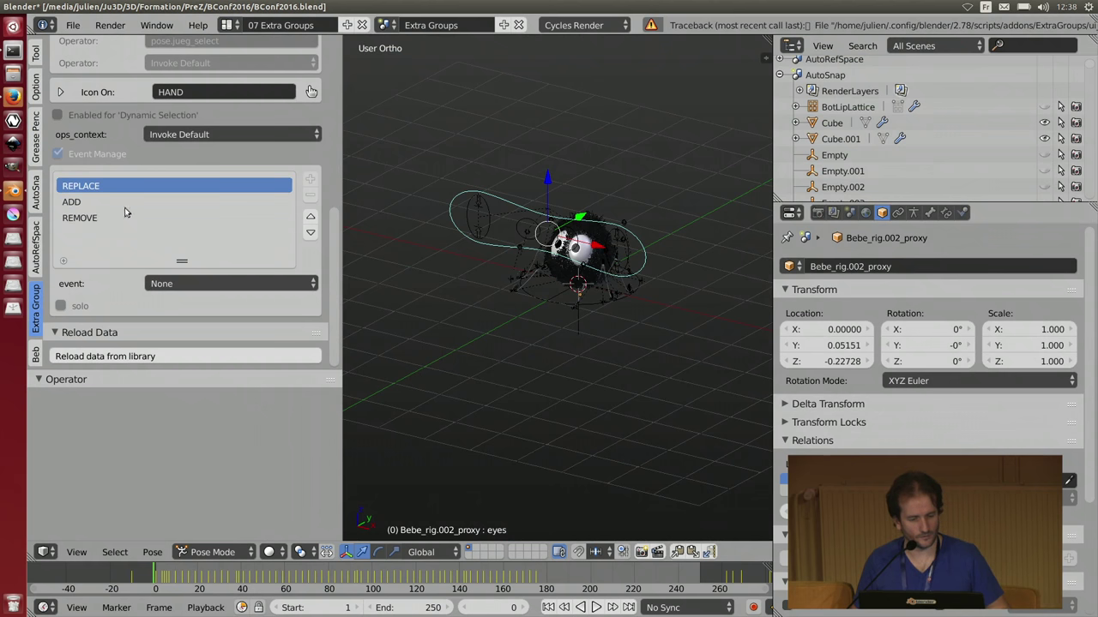
ctrl+scroll(162, 284, up, 3)
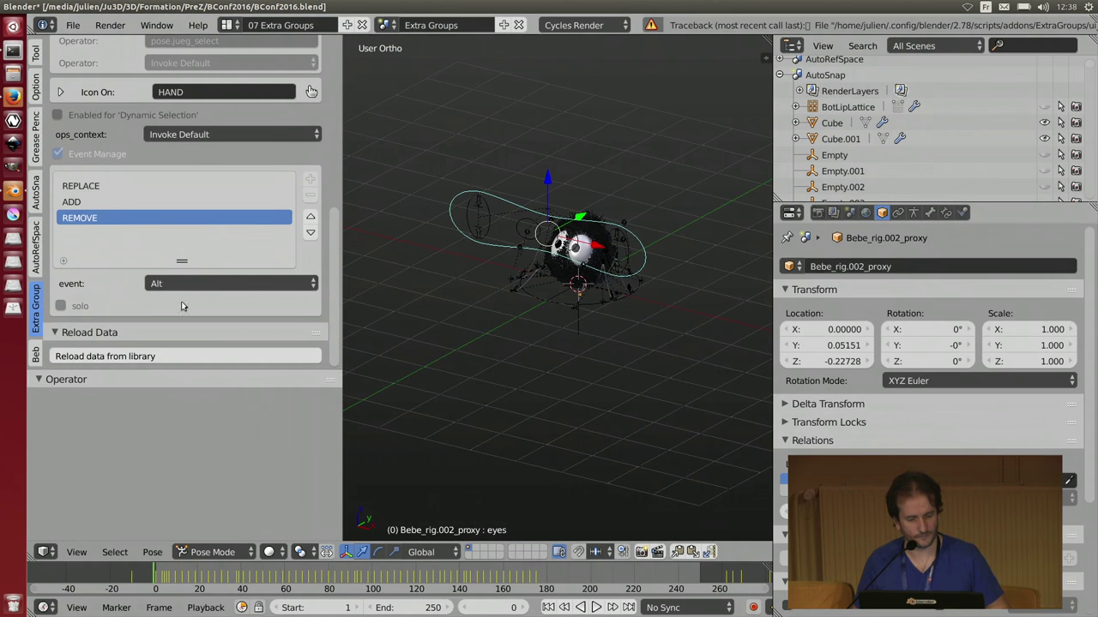
ctrl+scroll(135, 198, down, 1)
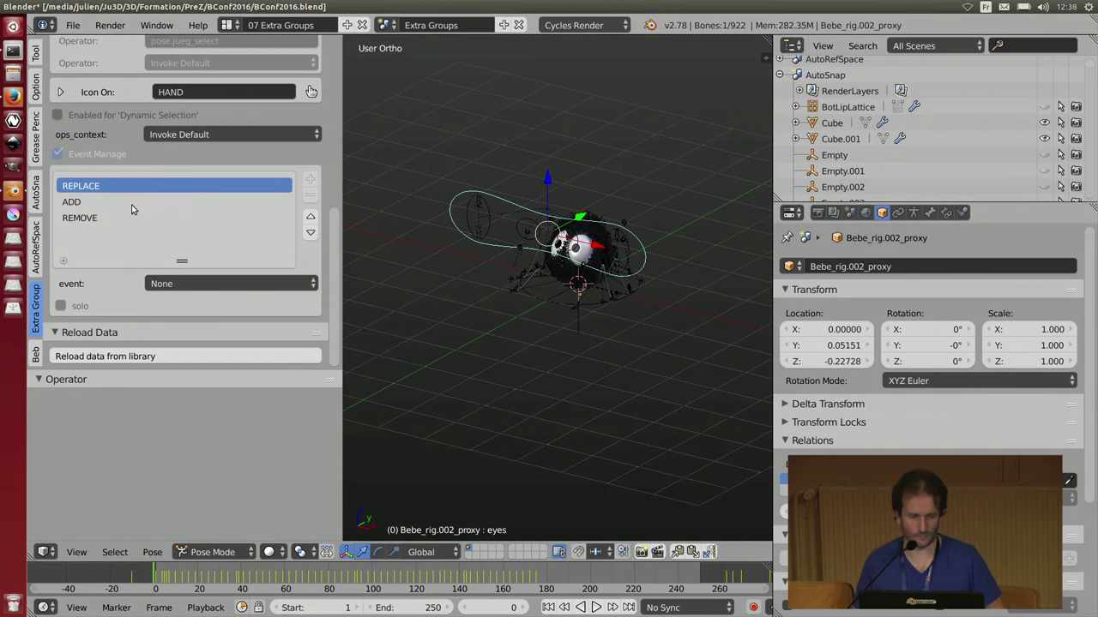
ctrl+scroll(134, 212, down, 1)
ctrl+scroll(134, 216, down, 1)
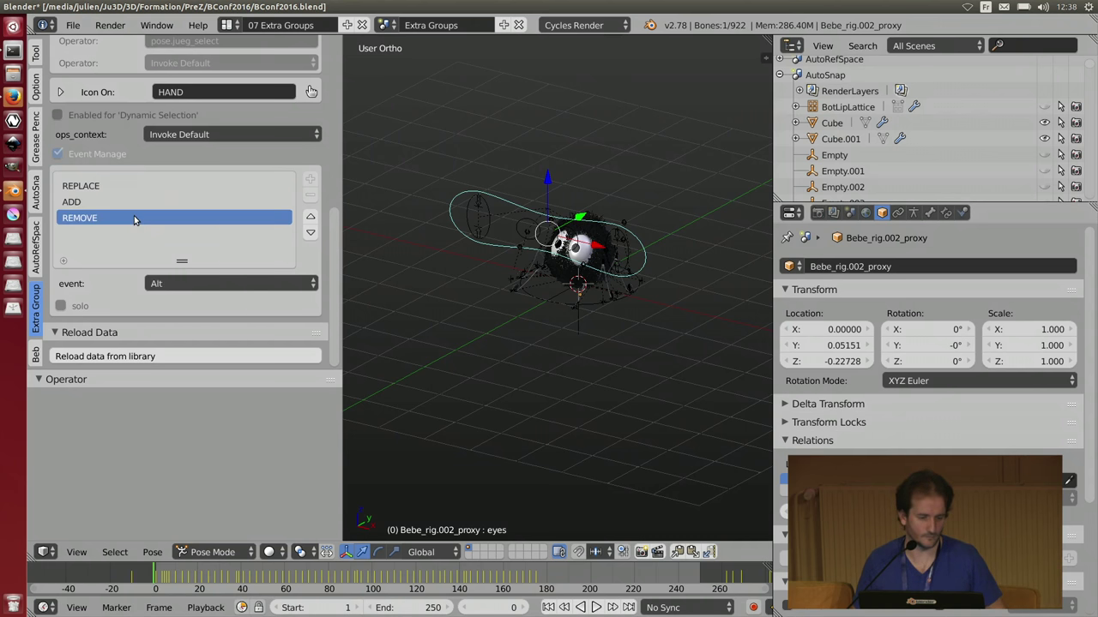
click(226, 286)
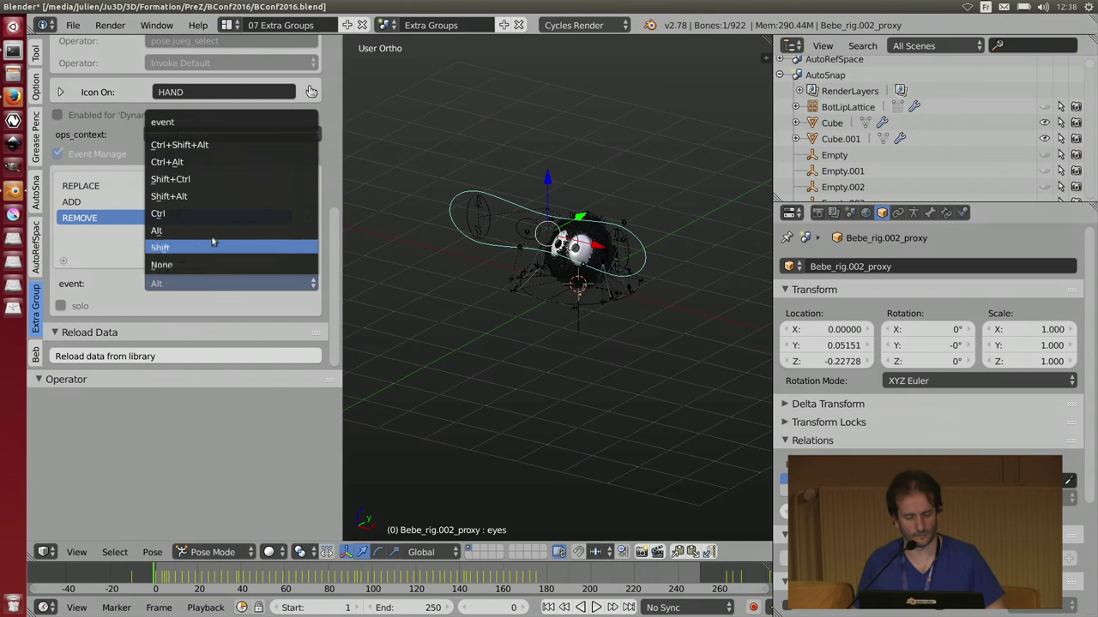
click(166, 179)
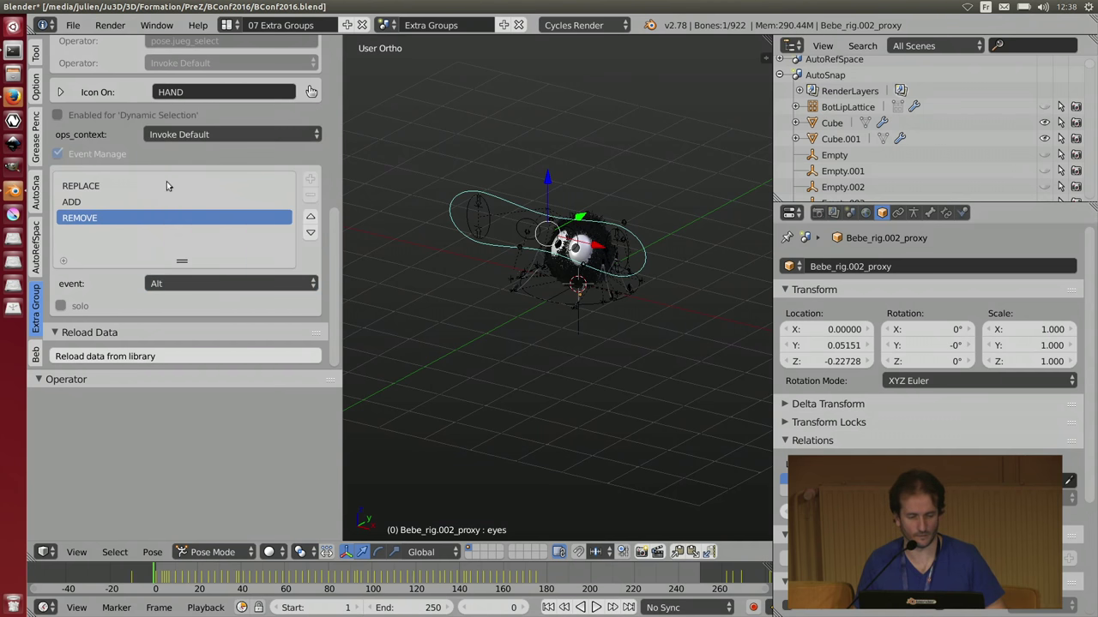
- Show the details of the Mute operator and examine its MUTE and SOLO events
scroll(163, 190, up, 5)
scroll(161, 197, up, 3)
click(153, 187)
scroll(202, 239, down, 6)
scroll(203, 241, down, 2)
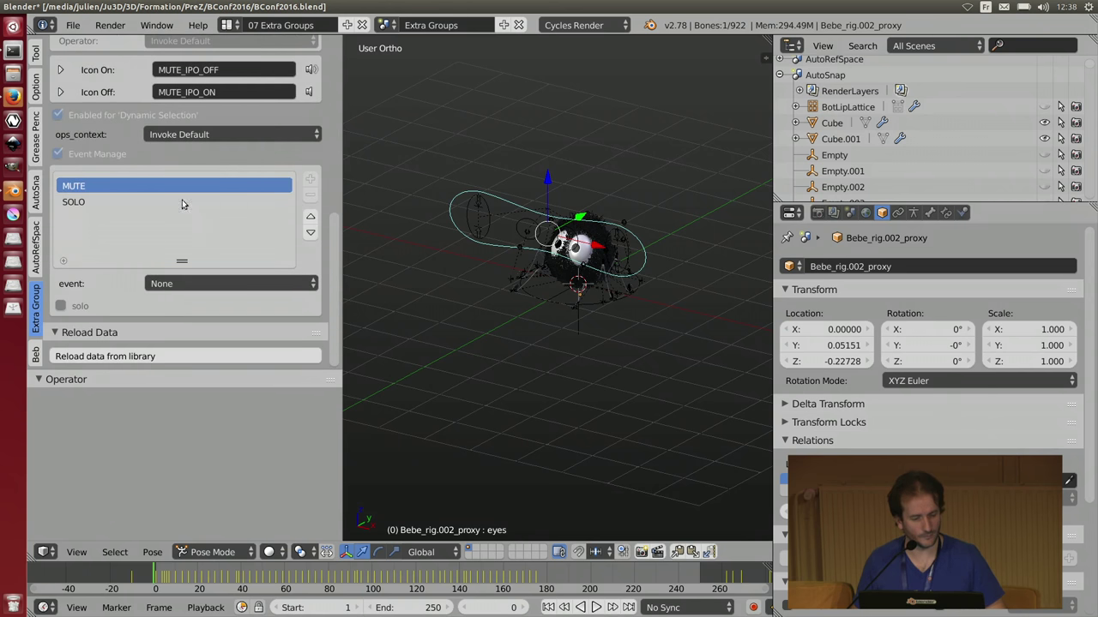
click(181, 201)
- Box-select the eye control bones in a side view of the rig and create a bone group from them
scroll(181, 200, up, 7)
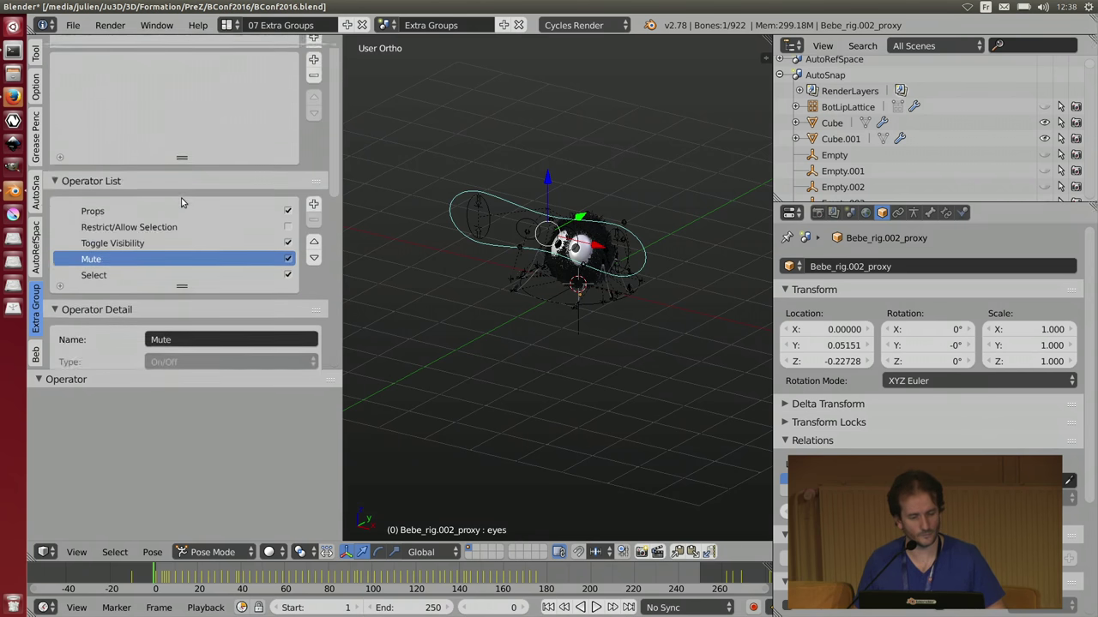
scroll(181, 197, up, 1)
scroll(519, 250, up, 3)
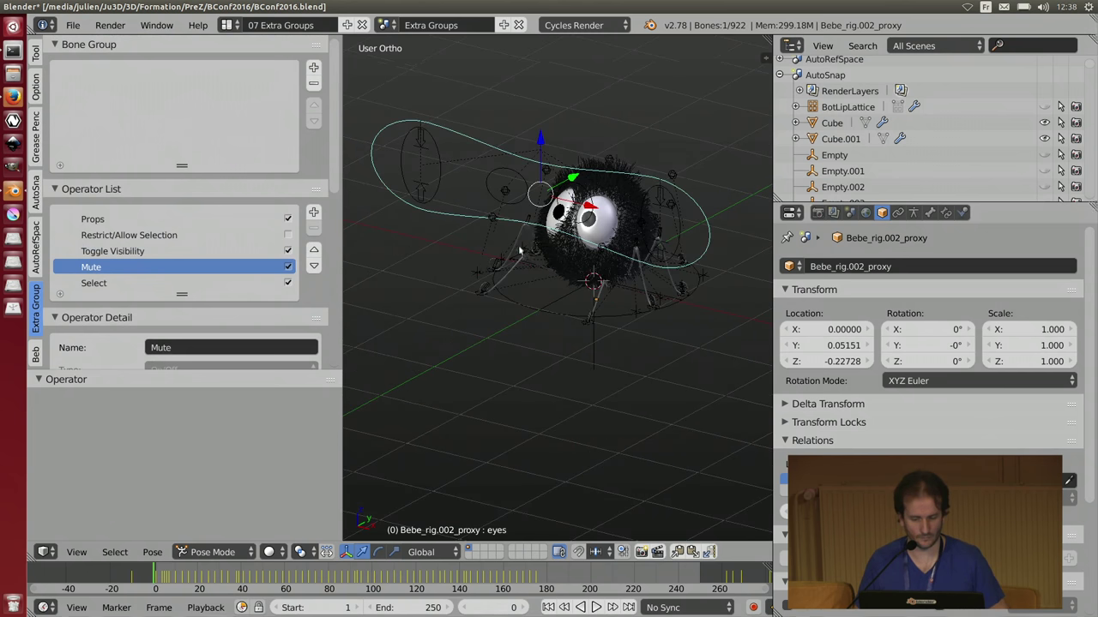
key(a)
key(a)
middle_drag(525, 207, 491, 194)
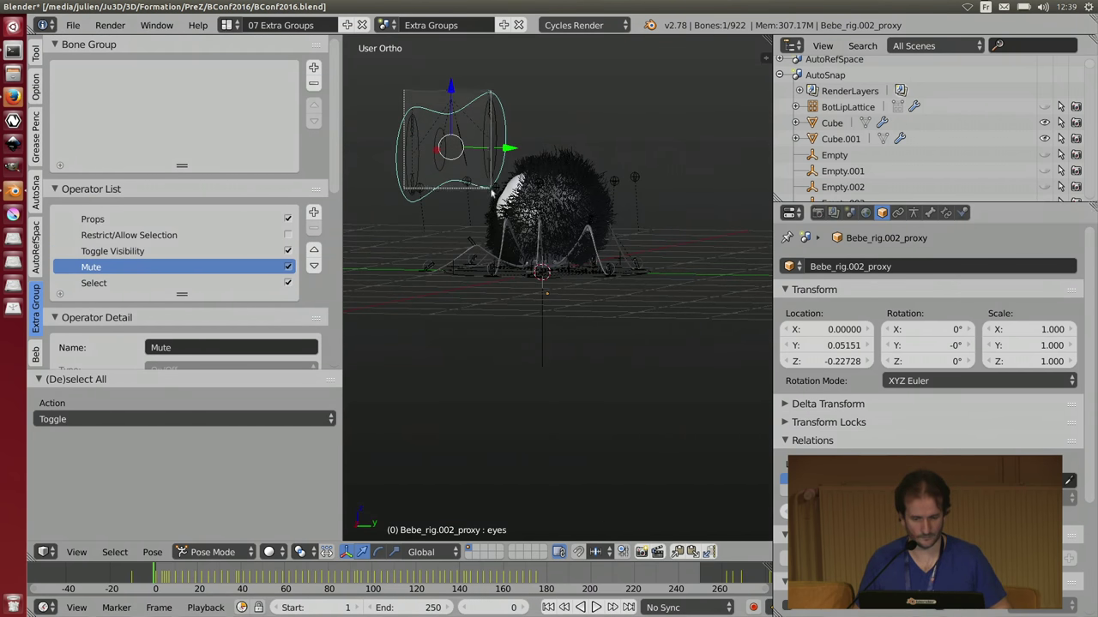
key(shift+bracketright)
click(313, 68)
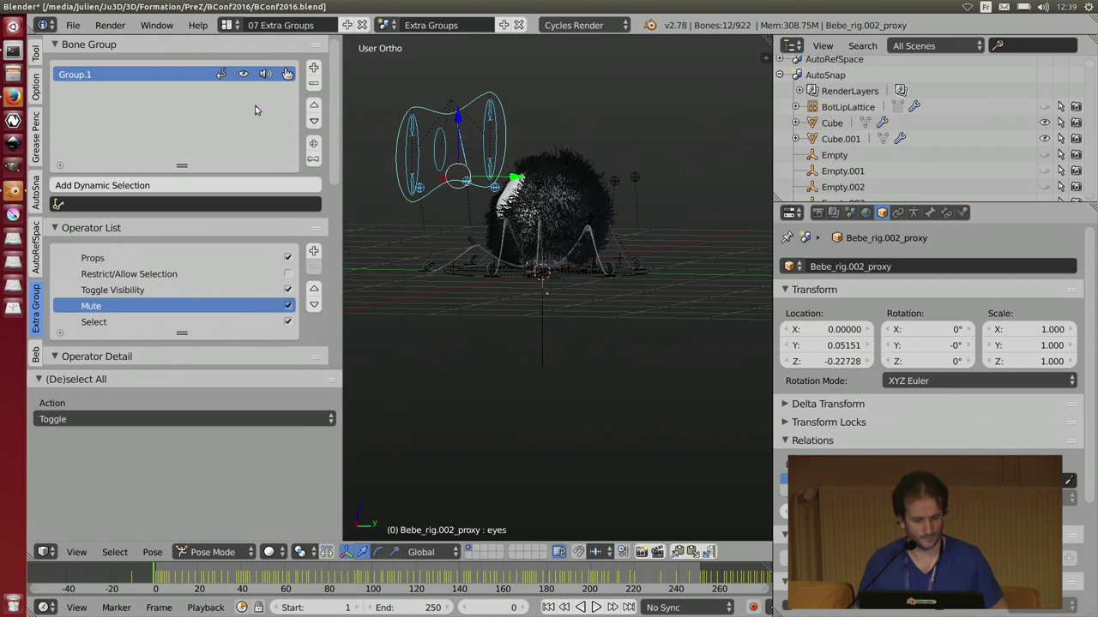
- Toggle the mute state of the eye control bone group and play the animation to check the eyes from the front
click(265, 75)
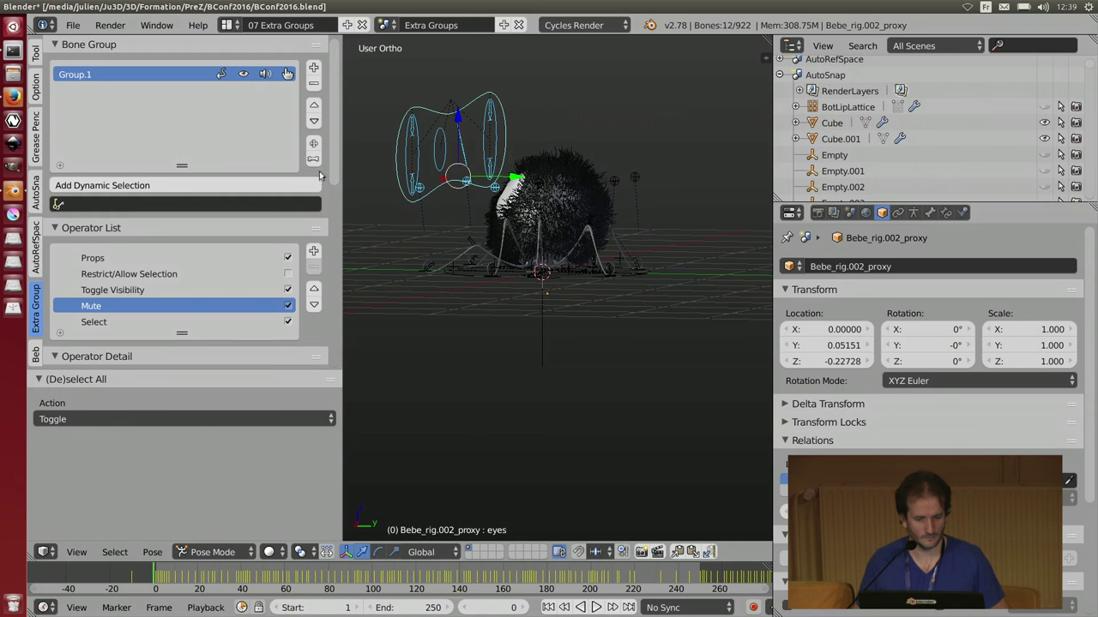
key(alt+a)
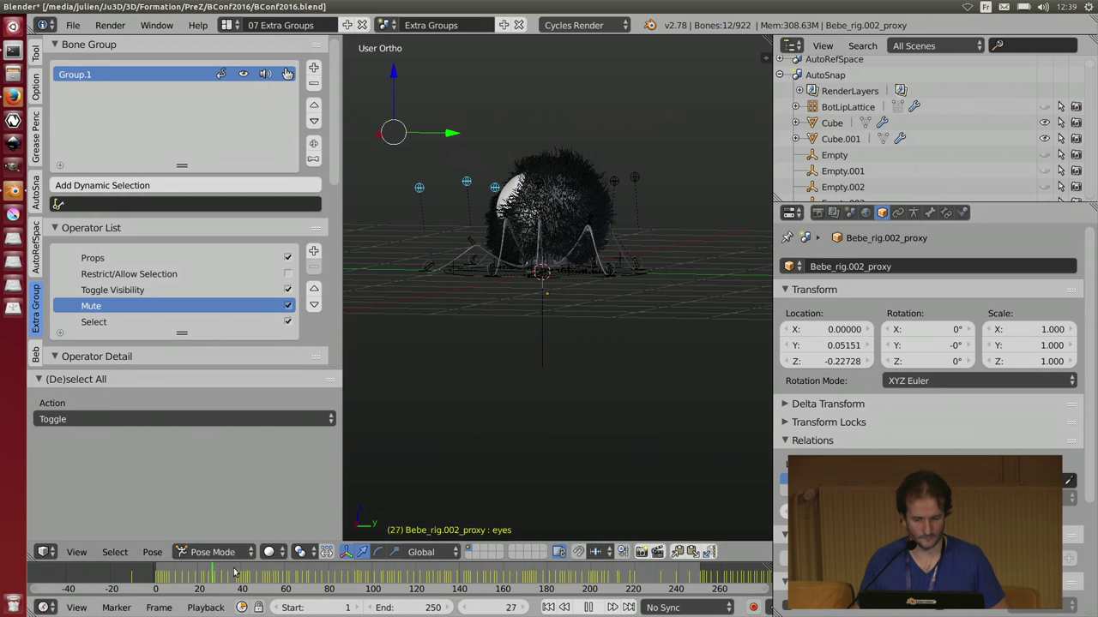
middle_drag(514, 446, 567, 494)
key(alt+a)
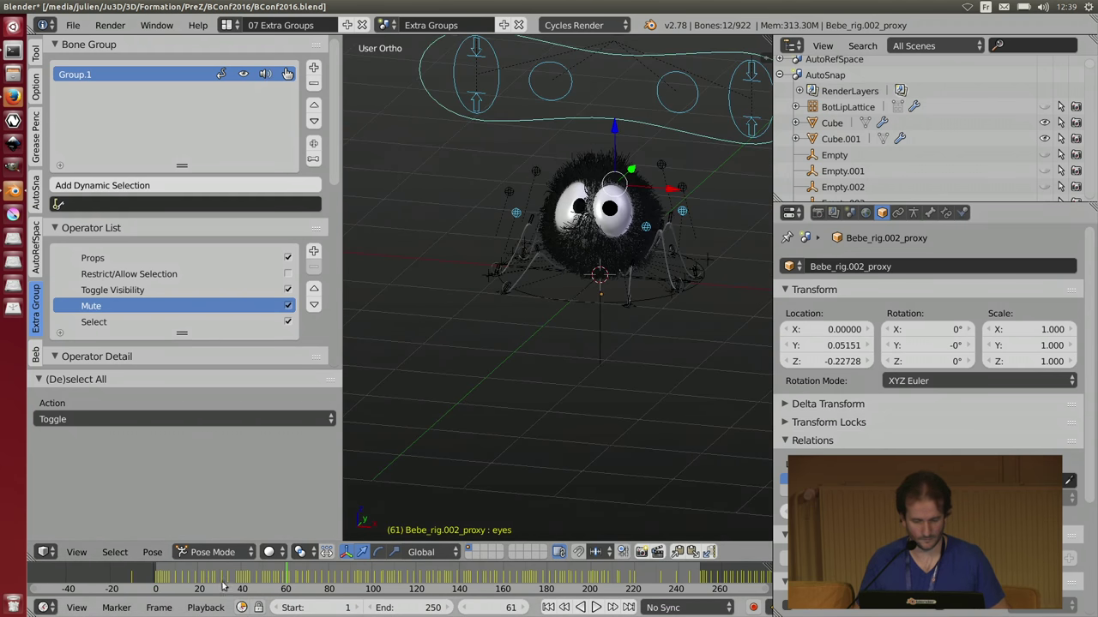
key(alt+a)
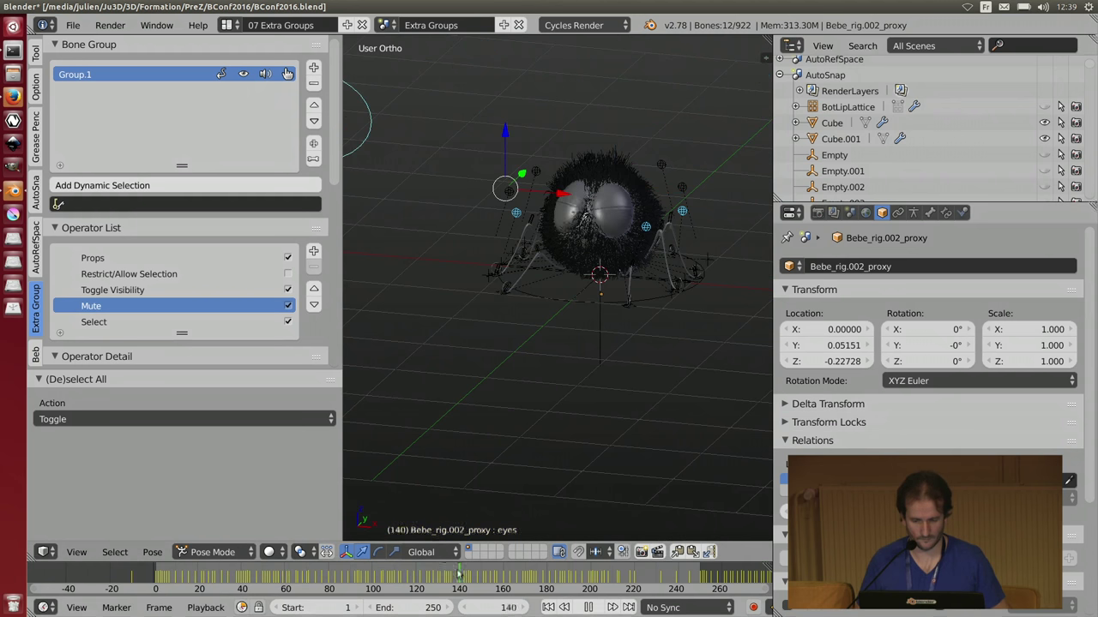
key(alt+a)
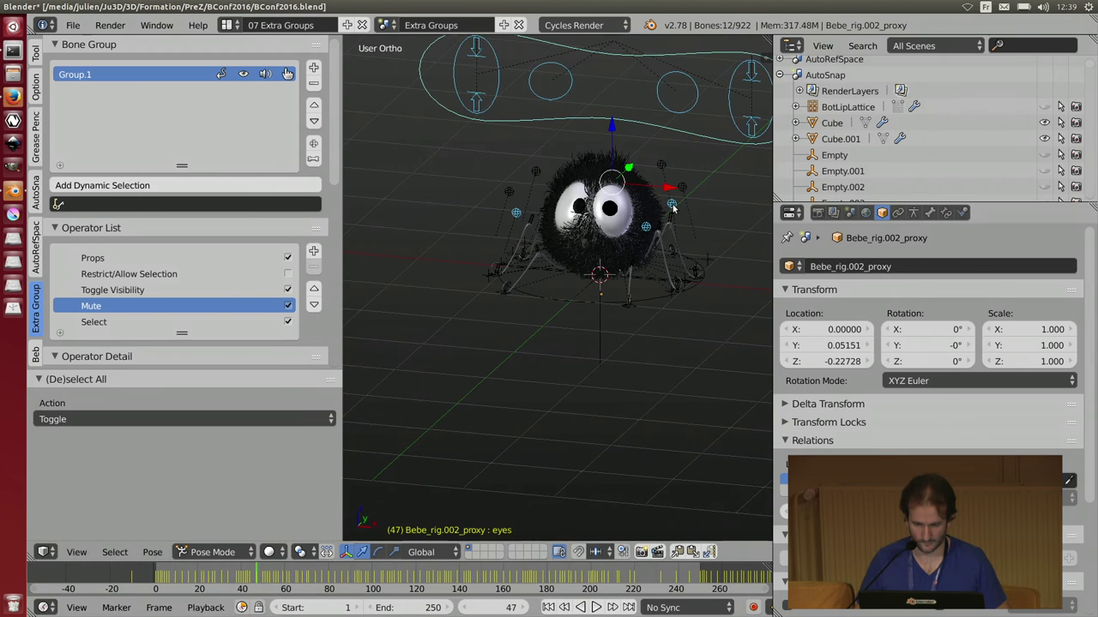
- Select the bone IK.knee_1.L beside the character's body and play the animation to check its motion
right_click(674, 207)
middle_drag(406, 142, 340, 148)
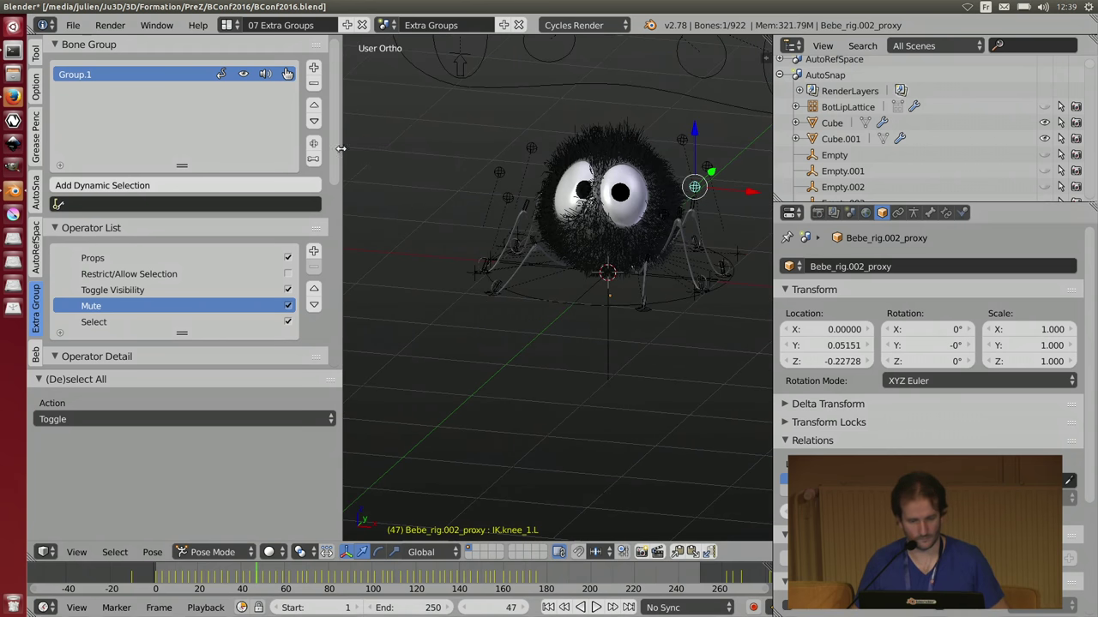
key(KP_6)
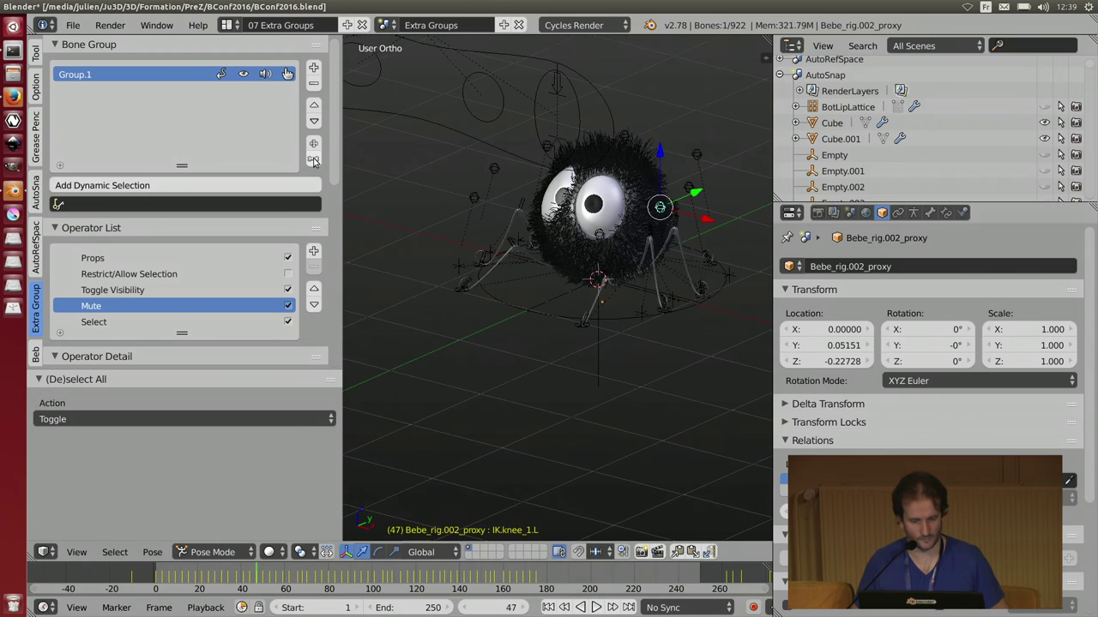
click(190, 573)
key(alt+a)
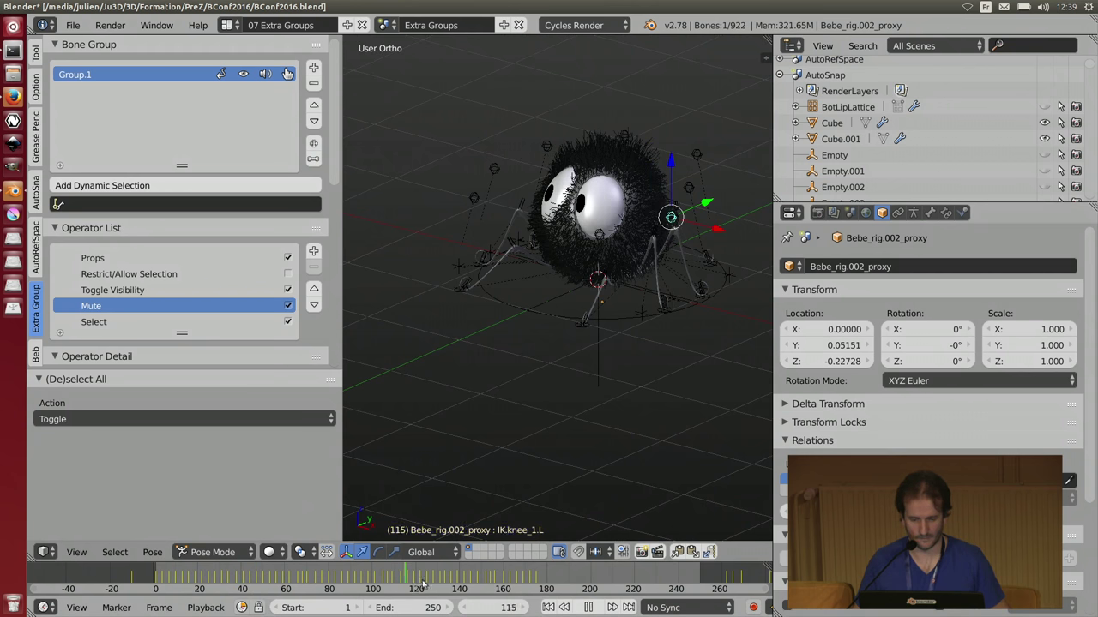
key(alt+a)
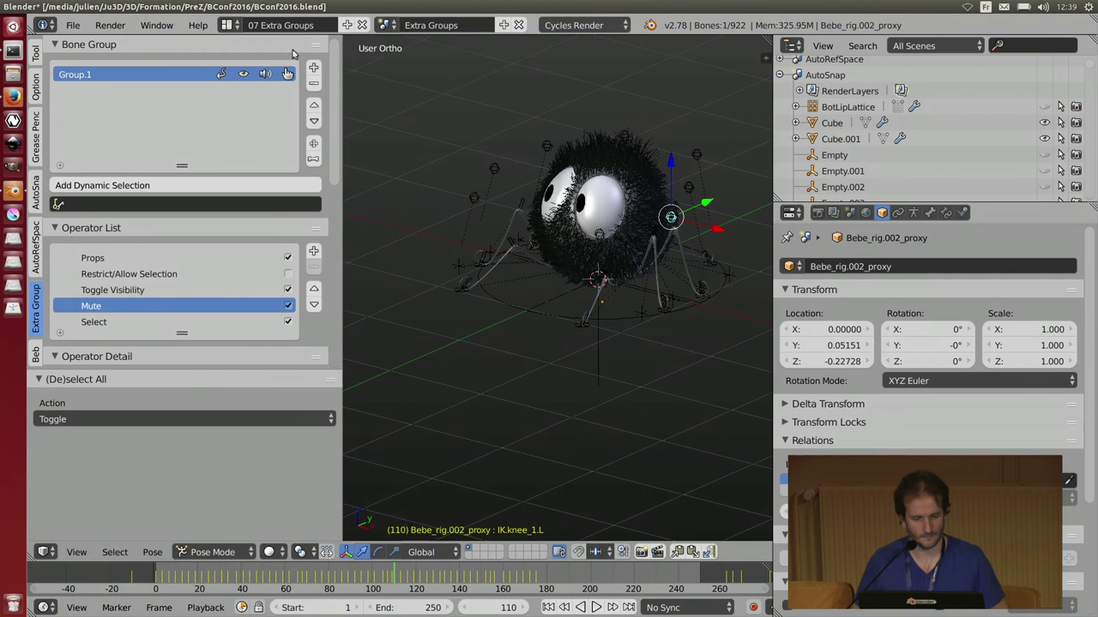
- Add two more bone groups from the selected knee bone and turn off solo on both
click(313, 68)
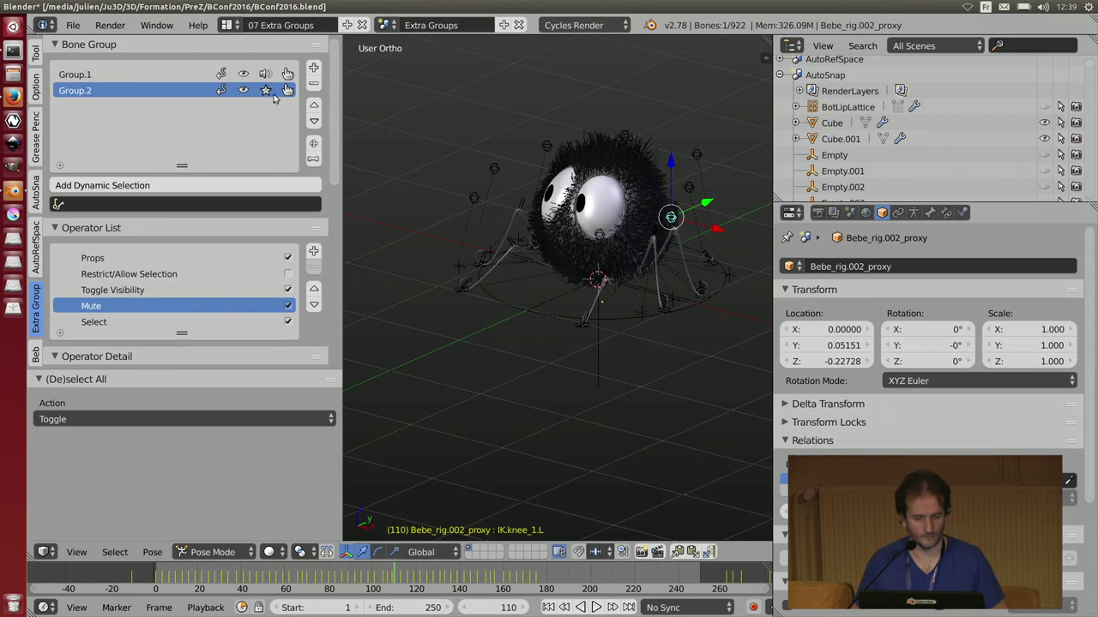
click(315, 69)
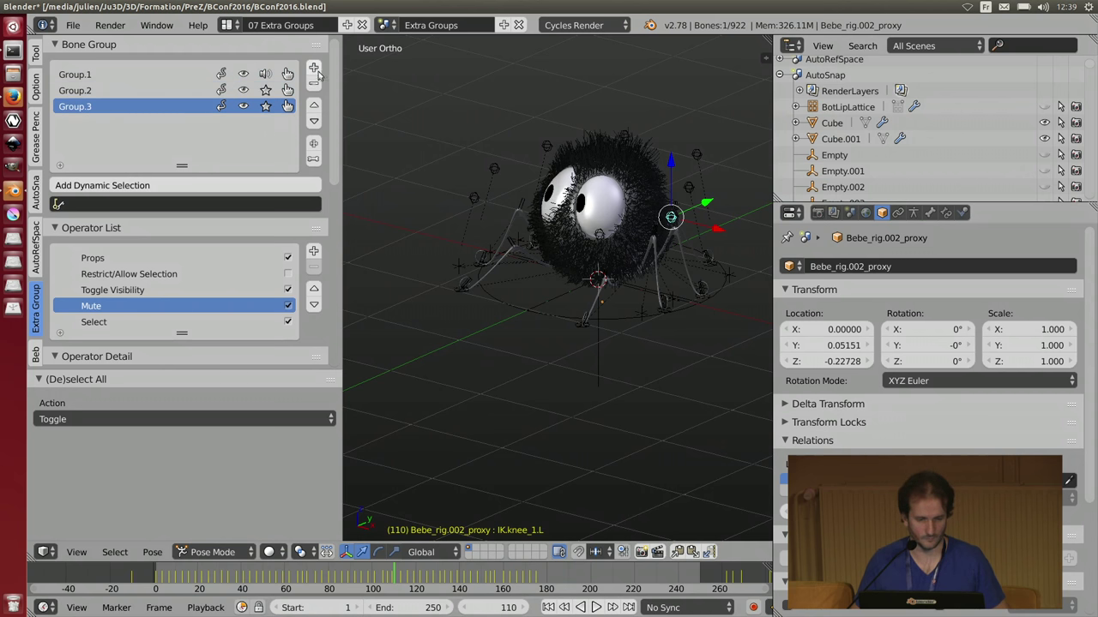
drag(265, 89, 266, 105)
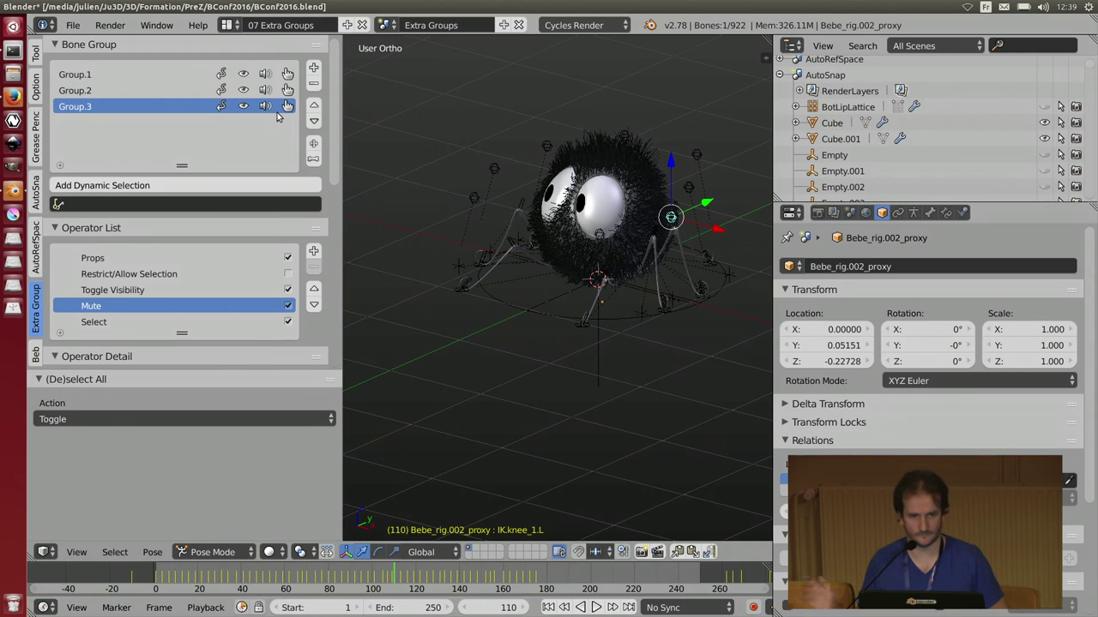
- Play the rig's animation from a front view to check the motion with solo turned off
middle_drag(562, 303, 619, 309)
key(alt+a)
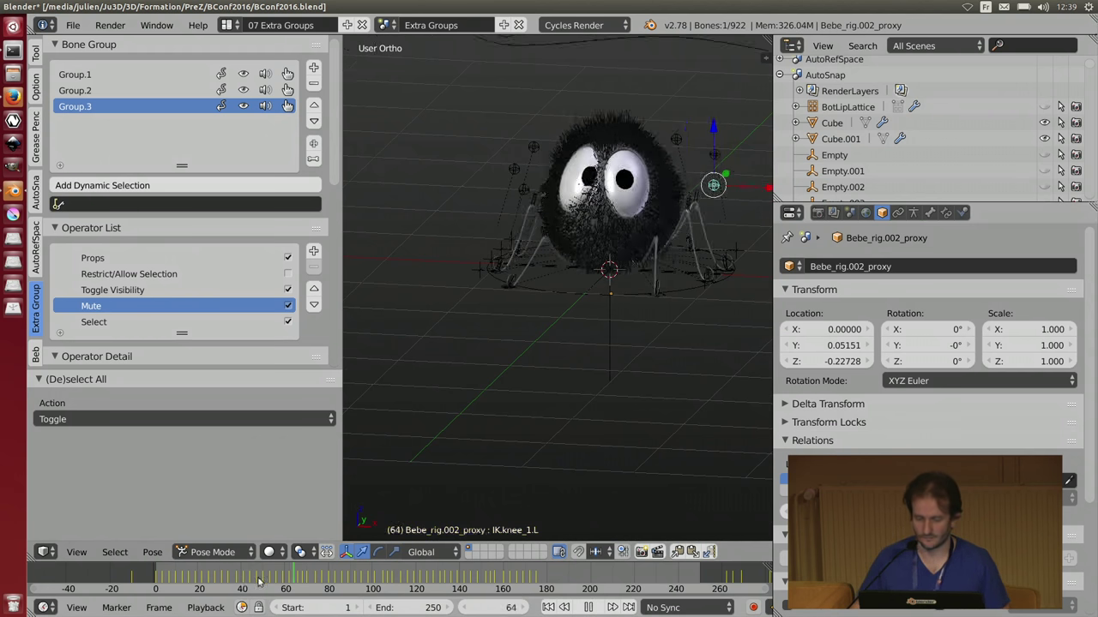
key(alt+a)
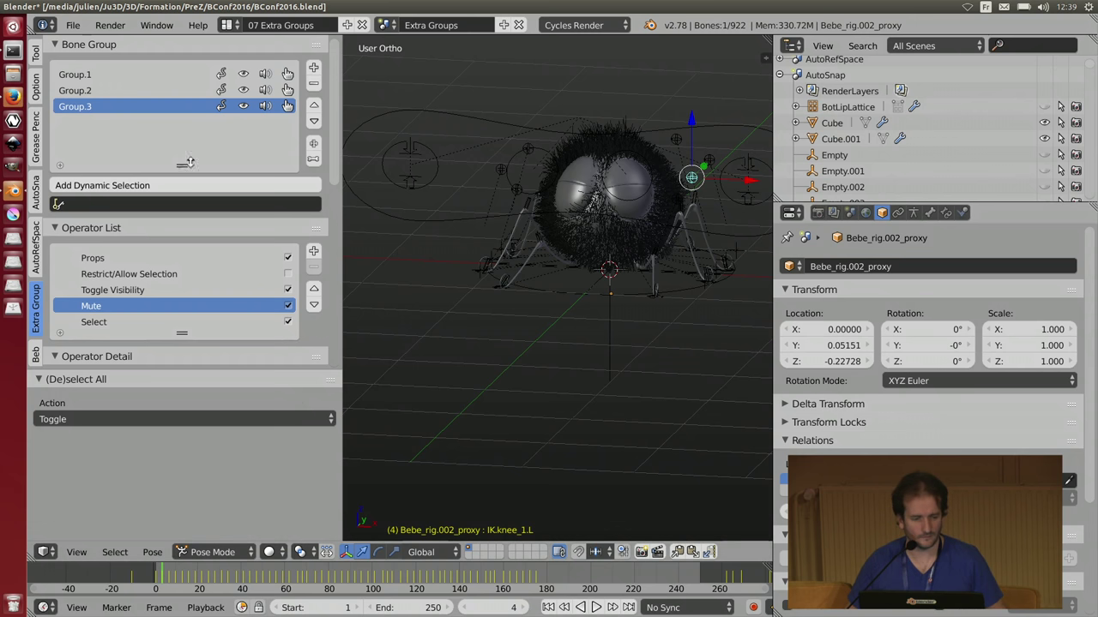
- Switch to the Firefox presentation and advance through the Current status slide to the What's next slide
click(15, 98)
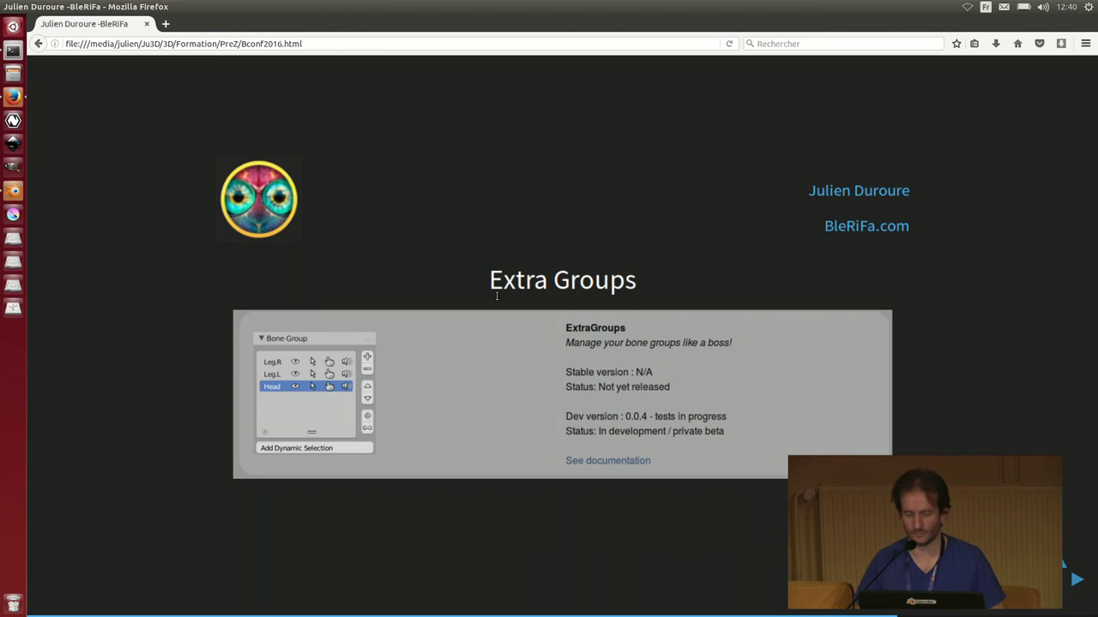
key(Right)
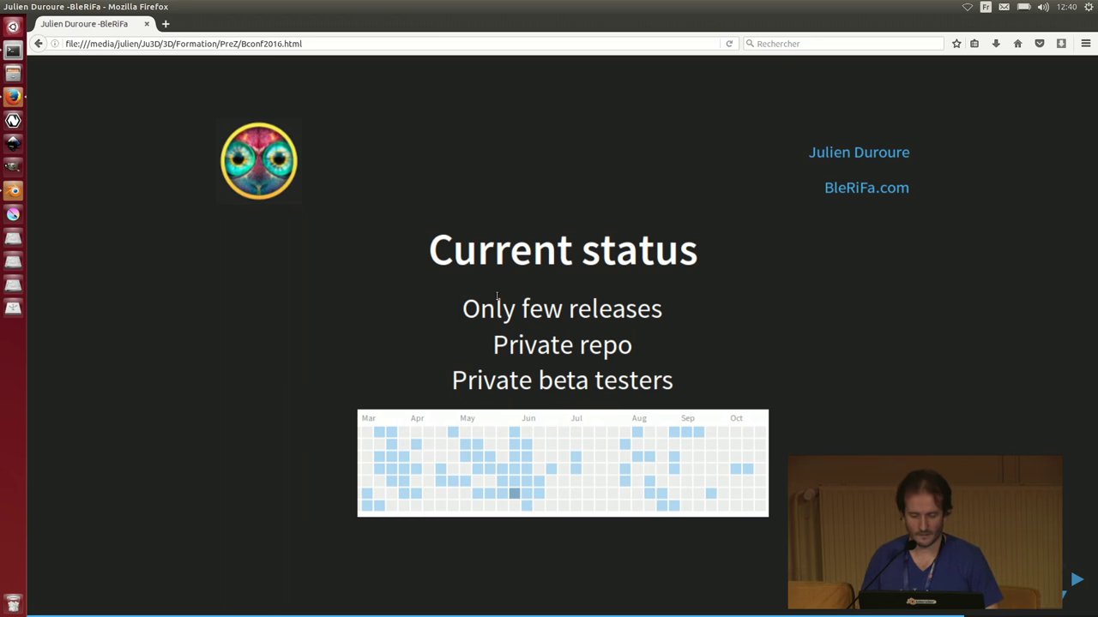
key(Down)
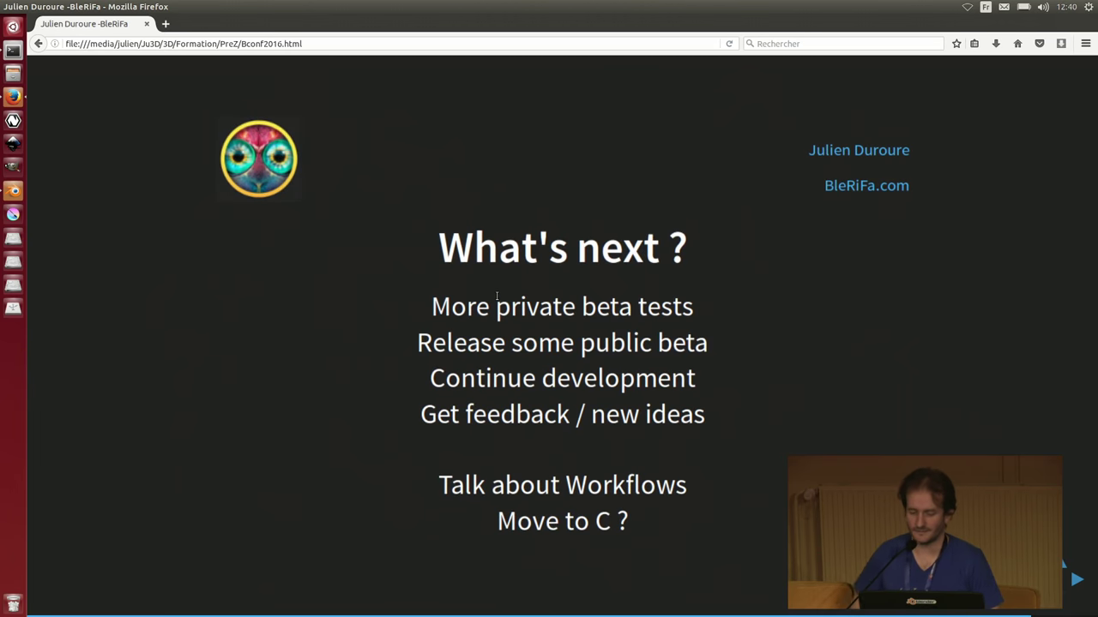